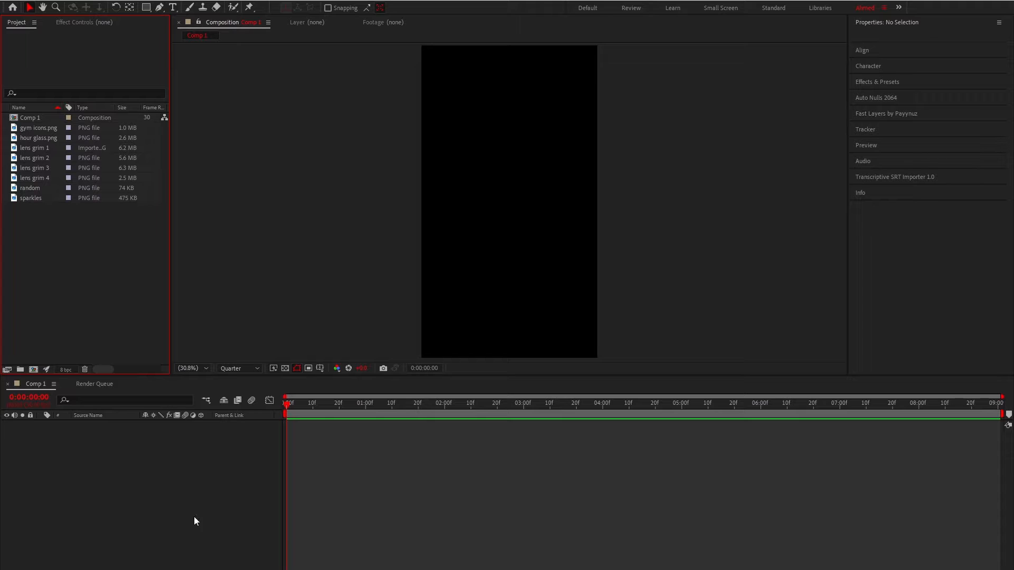
Create a black solid layer at the full size of the composition.
{"action": "left_click", "coordinate": [194, 518]}
{"action": "key", "text": "ctrl+y"}
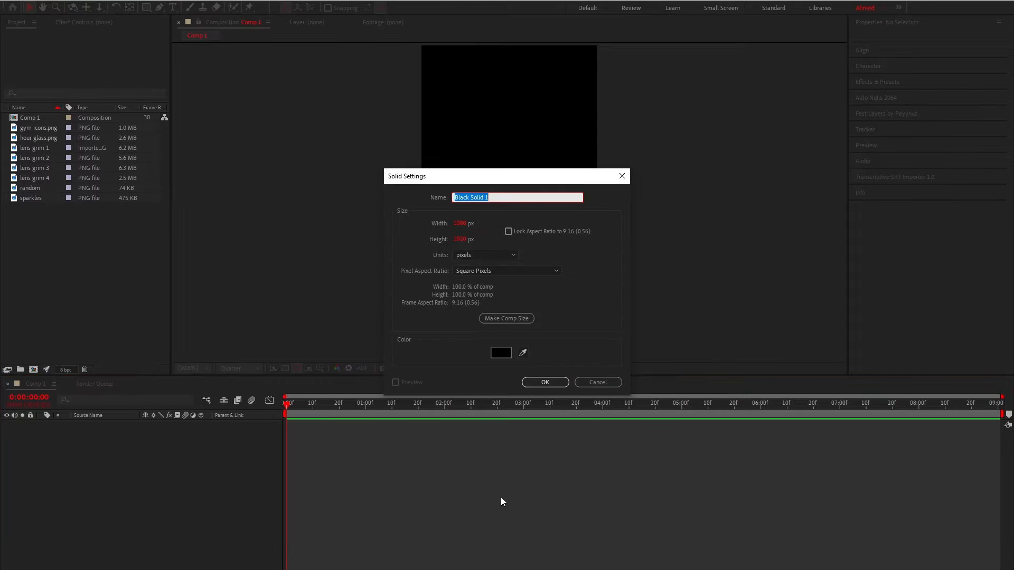
{"action": "key", "text": "Return"}
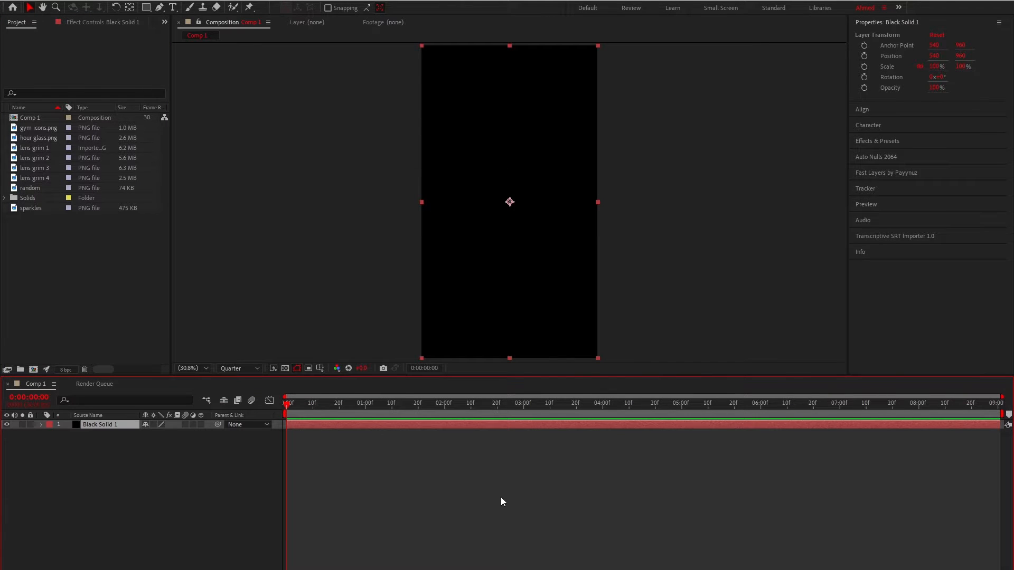
Search for the Optical Flares effect and apply it to the black solid.
{"action": "key", "text": "ctrl+space"}
{"action": "type", "text": "flare d"}
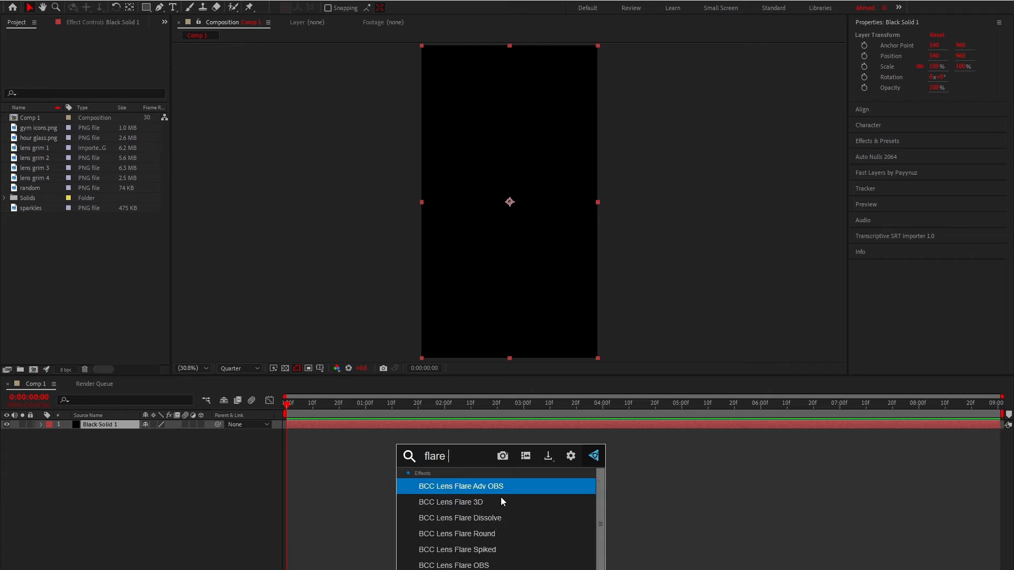
{"action": "key", "text": "BackSpace"}
{"action": "key", "text": "BackSpace"}
{"action": "type", "text": "s mj"}
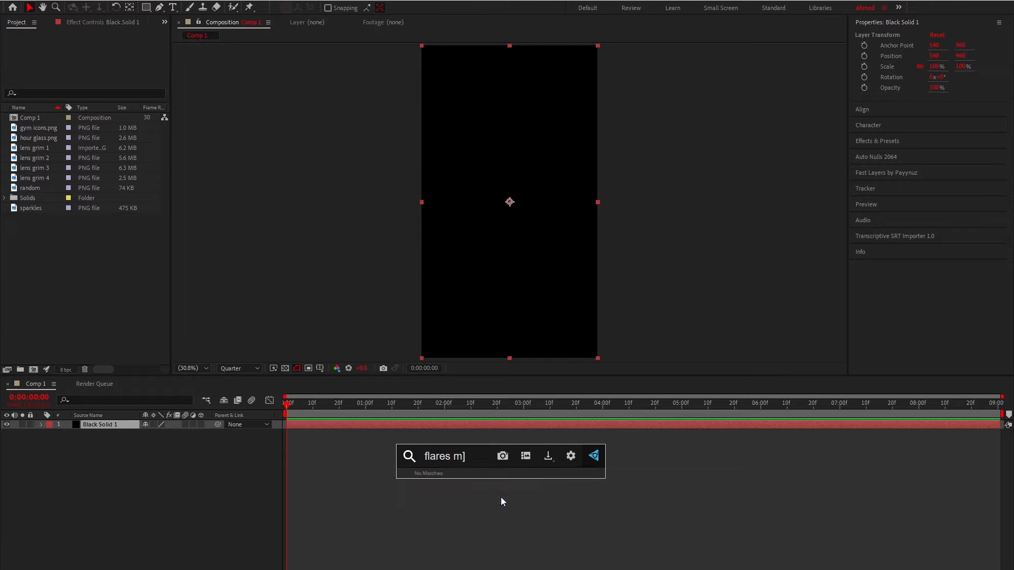
{"action": "key", "text": "BackSpace"}
{"action": "key", "text": "Return"}
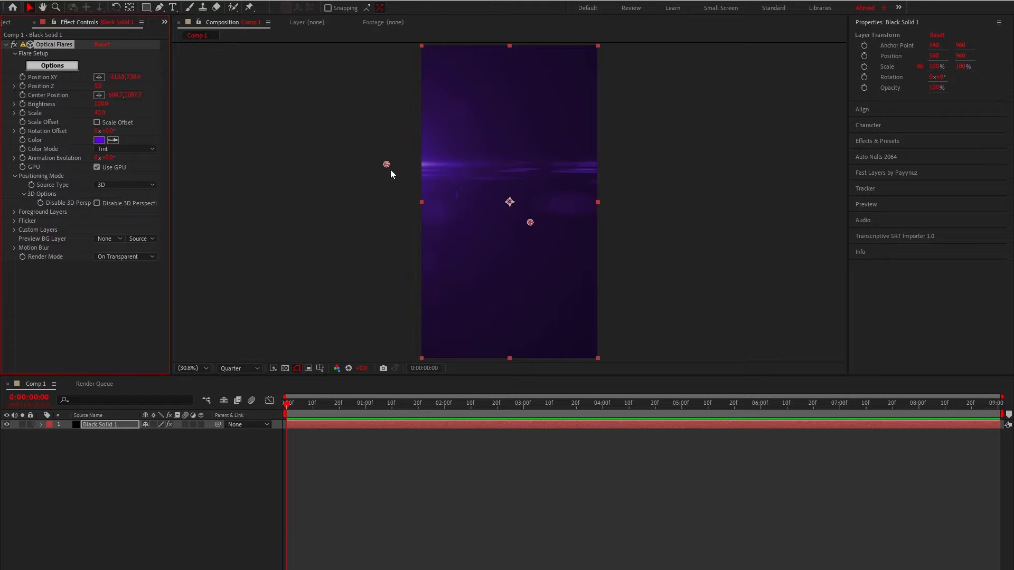
Place the flare source just off the frame's left edge with its centre point slightly lower, and set its source type to 2D.
{"action": "left_click_drag", "start_coordinate": [386, 165], "coordinate": [416, 156]}
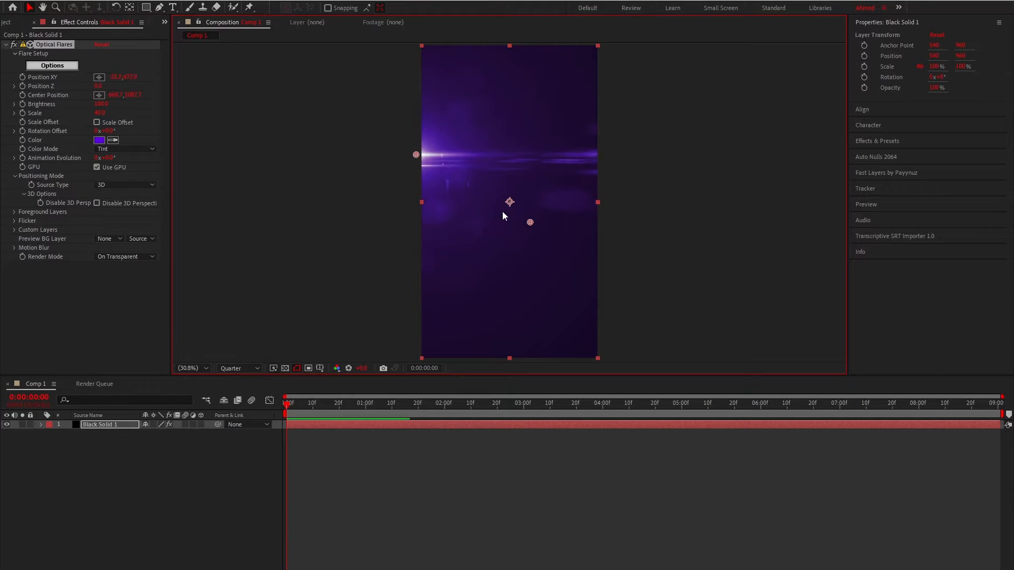
{"action": "left_click_drag", "start_coordinate": [530, 223], "coordinate": [539, 230]}
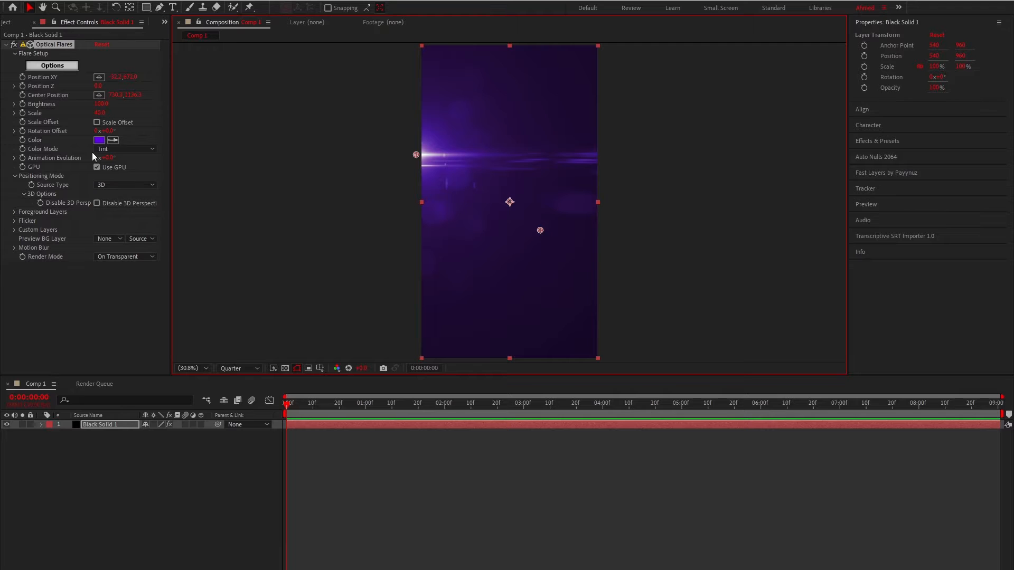
{"action": "left_click", "coordinate": [103, 185]}
{"action": "left_click", "coordinate": [112, 196]}
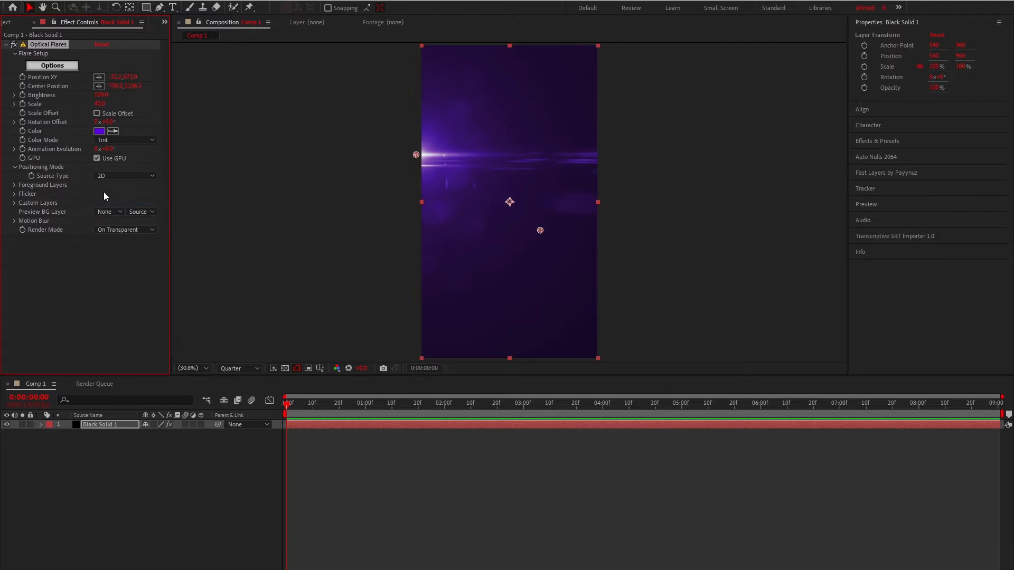
Change the flare's tint color to orange, E46100.
{"action": "left_click", "coordinate": [99, 132]}
{"action": "left_click_drag", "start_coordinate": [475, 426], "coordinate": [476, 434]}
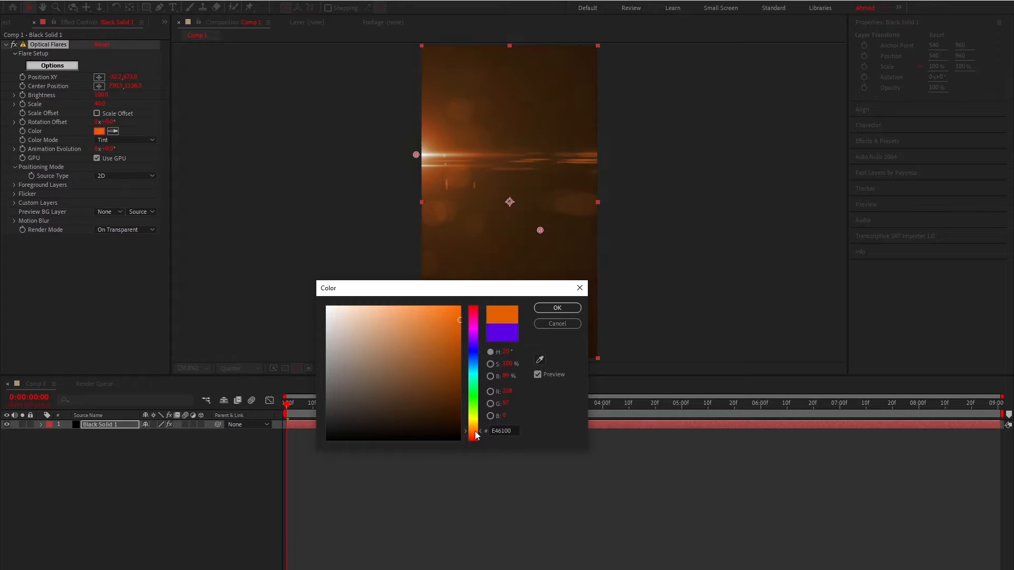
{"action": "left_click", "coordinate": [556, 308]}
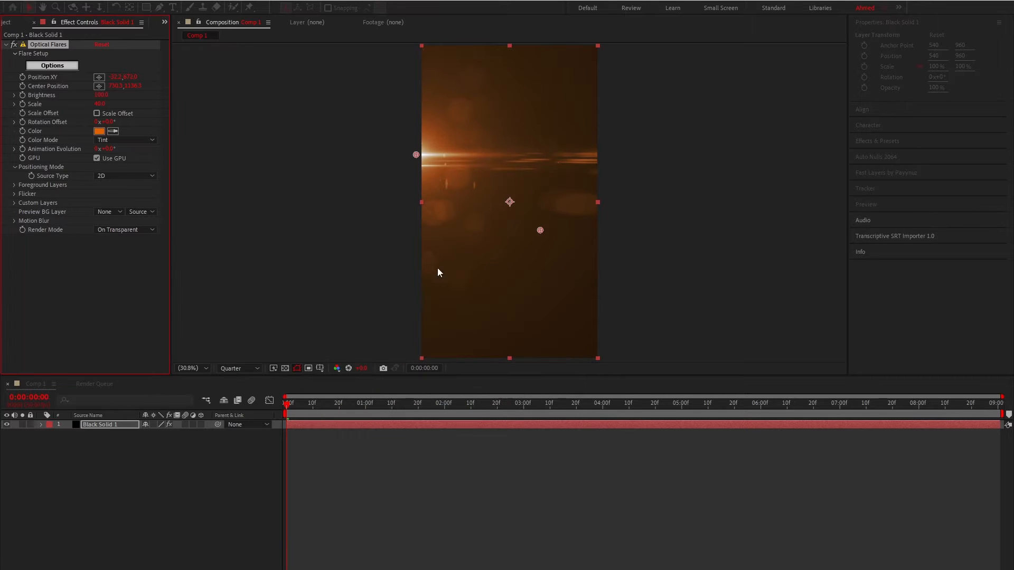
Set the flare's flicker speed to 70 and its amount to about 23, and preview the result.
{"action": "left_click", "coordinate": [15, 193]}
{"action": "left_click", "coordinate": [100, 213]}
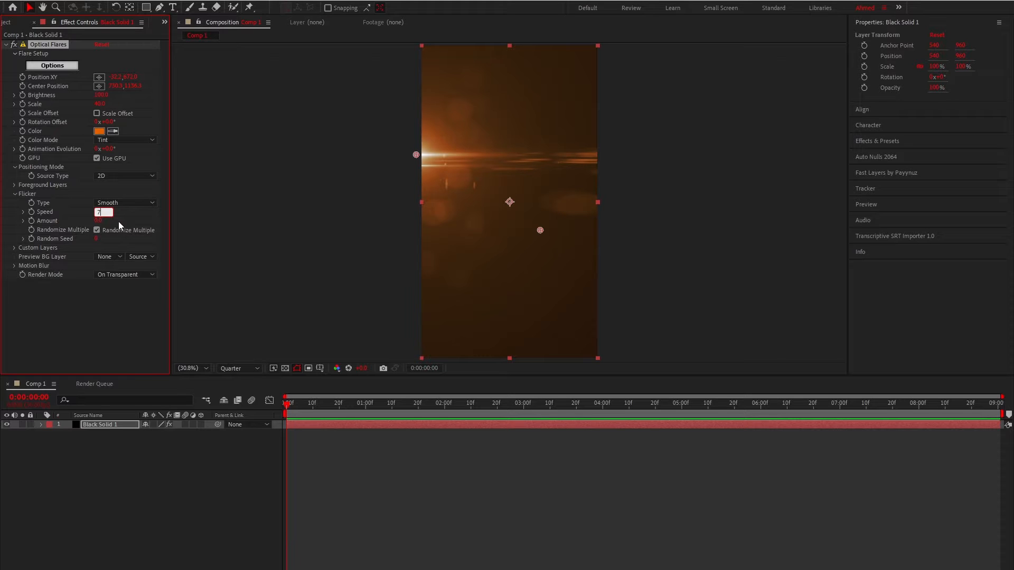
{"action": "type", "text": "70"}
{"action": "left_click", "coordinate": [122, 220]}
{"action": "left_click_drag", "start_coordinate": [103, 222], "coordinate": [111, 223]}
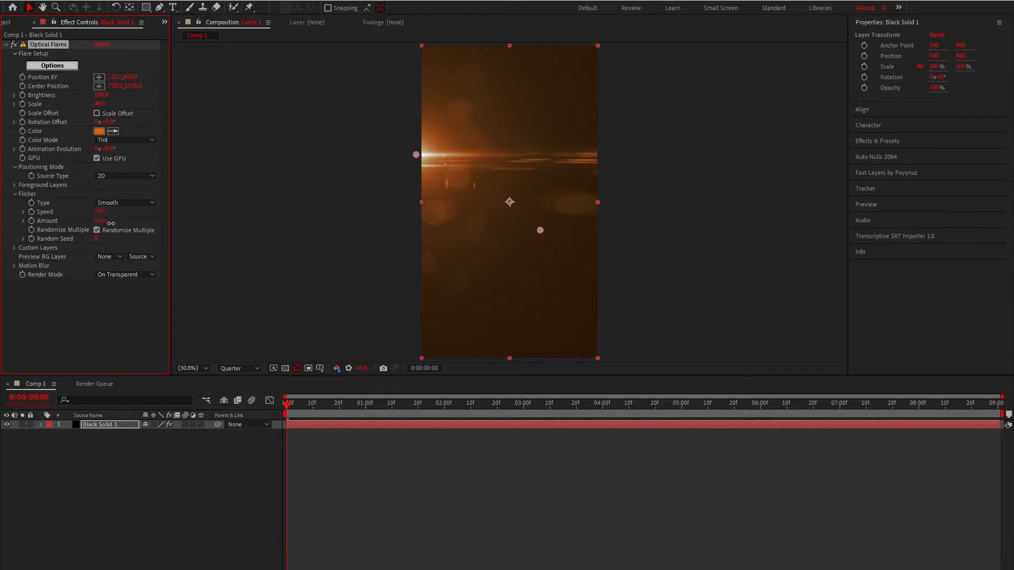
{"action": "left_click", "coordinate": [351, 480]}
{"action": "key", "text": "space"}
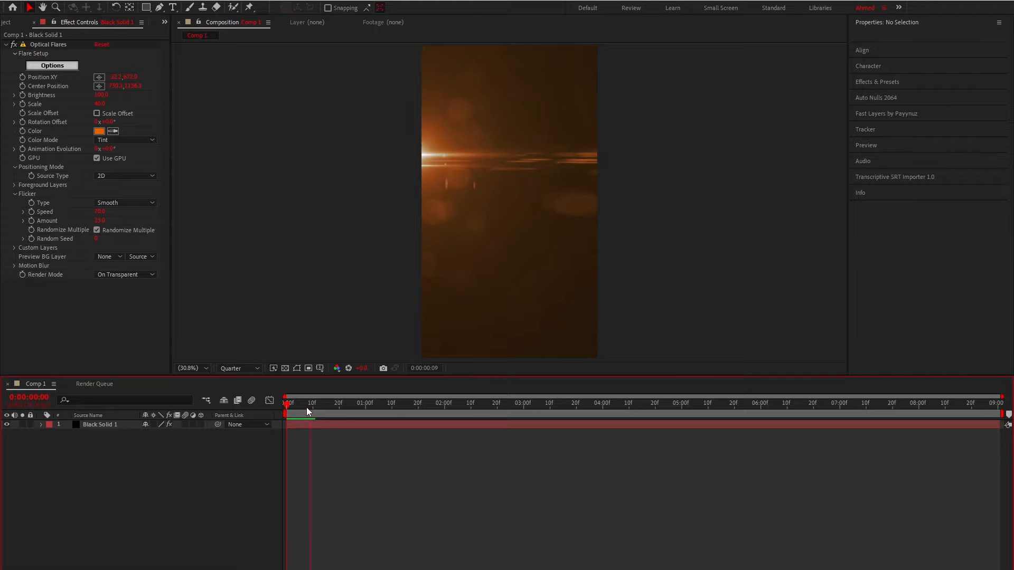
Keyframe the flare's Position XY to travel down from about Y 606 at 0:00 to below mid-frame at 0:00:02:20.
{"action": "left_click", "coordinate": [324, 427]}
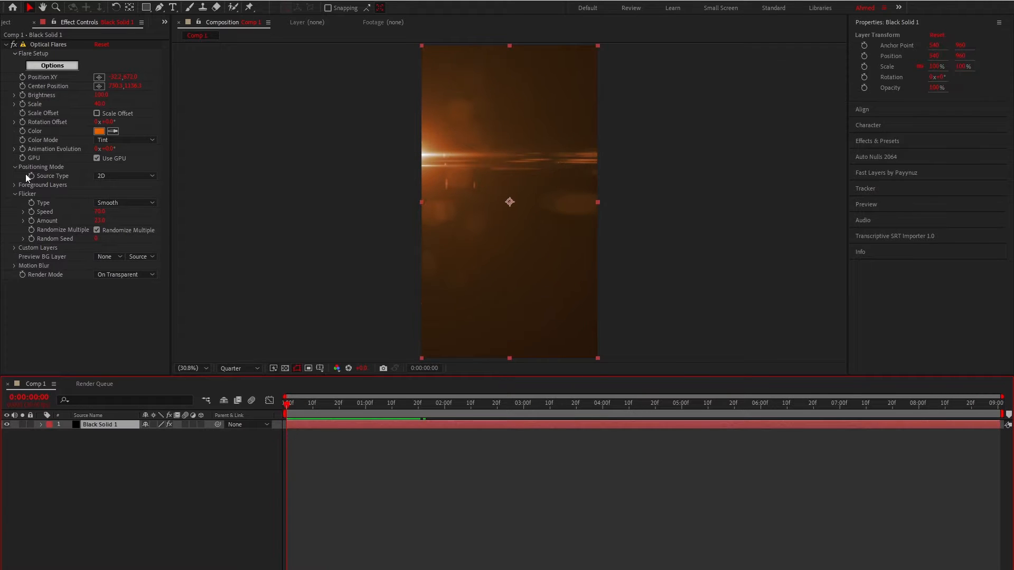
{"action": "left_click", "coordinate": [22, 77]}
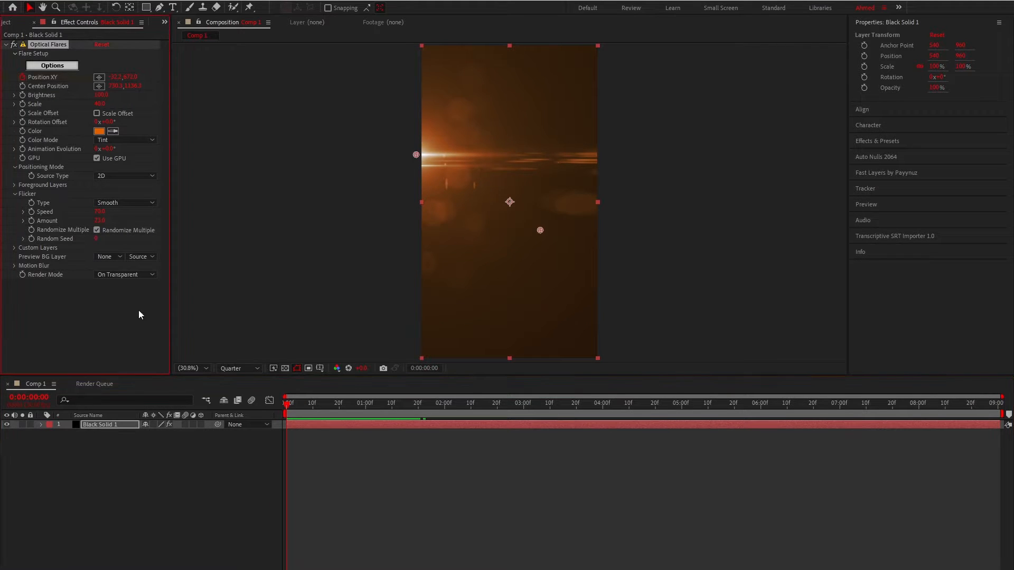
{"action": "key", "text": "u"}
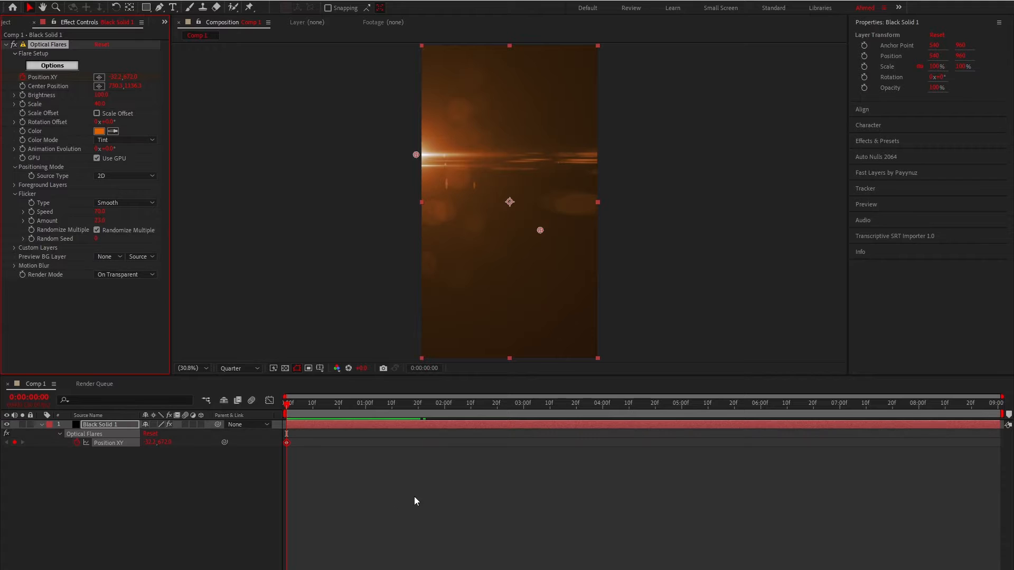
{"action": "left_click", "coordinate": [497, 411]}
{"action": "left_click_drag", "start_coordinate": [138, 78], "coordinate": [151, 88]}
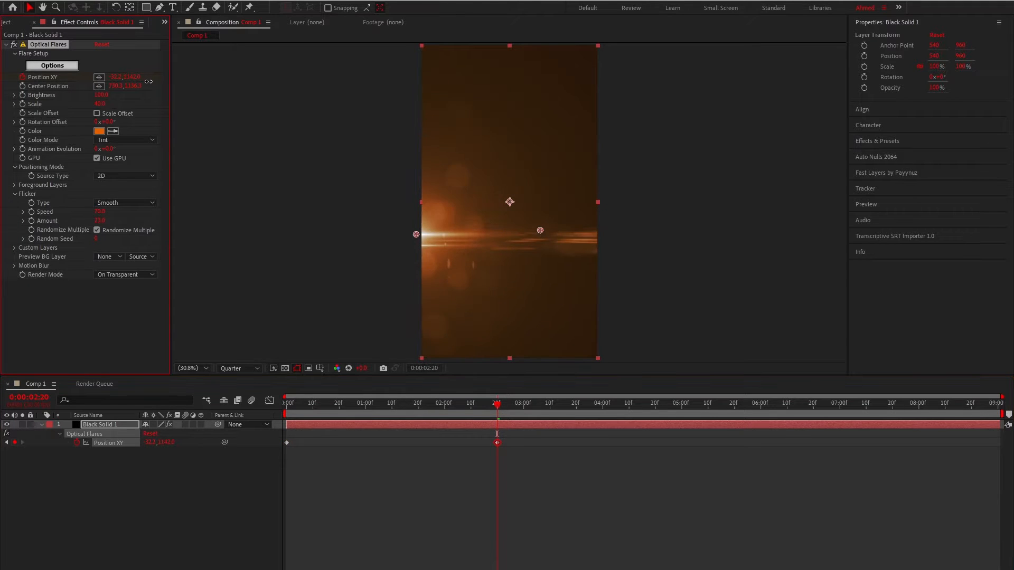
{"action": "key", "text": "Home"}
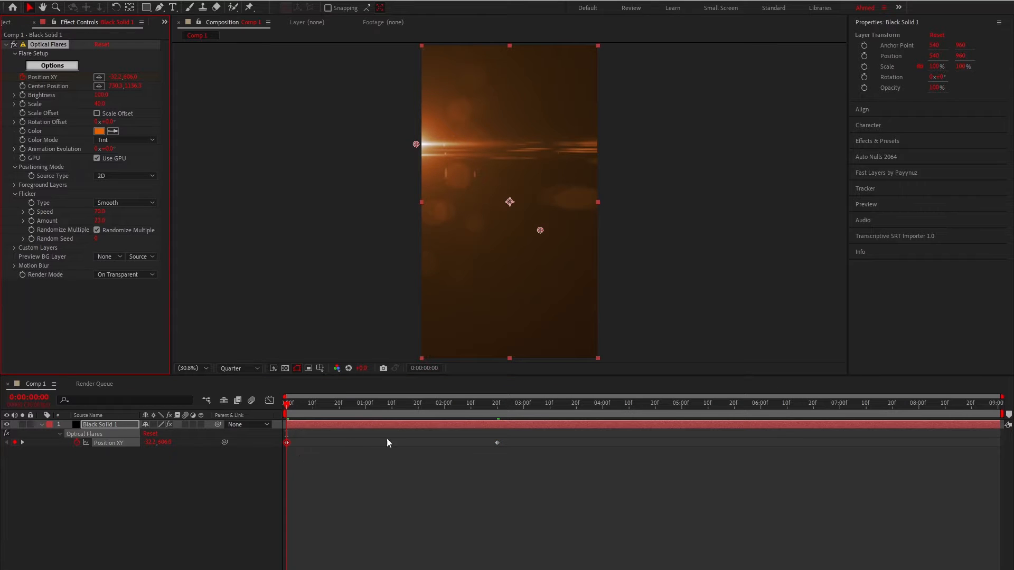
Apply Easy Ease to both Position XY keyframes and preview the flare's motion.
{"action": "left_click_drag", "start_coordinate": [565, 430], "coordinate": [278, 480]}
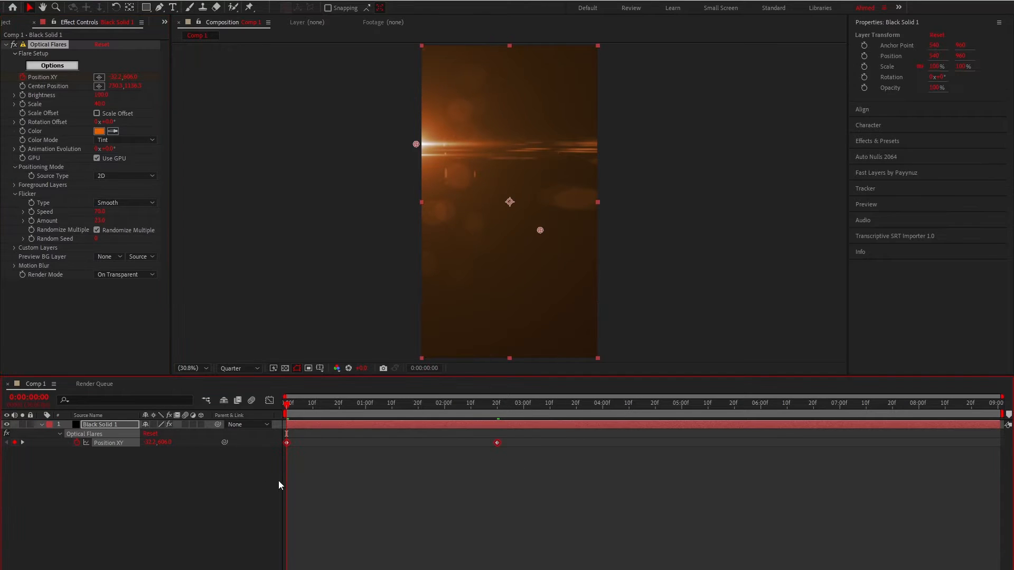
{"action": "key", "text": "F9"}
{"action": "left_click", "coordinate": [331, 489]}
{"action": "key", "text": "space"}
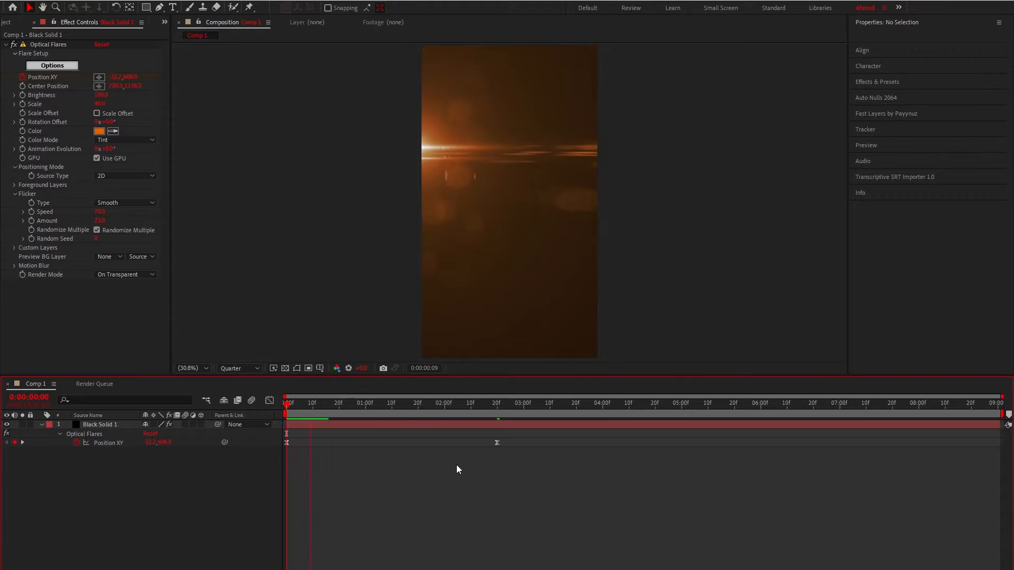
Shift the first Position XY keyframe to before the composition's start and preview the flare's motion.
{"action": "left_click", "coordinate": [285, 441]}
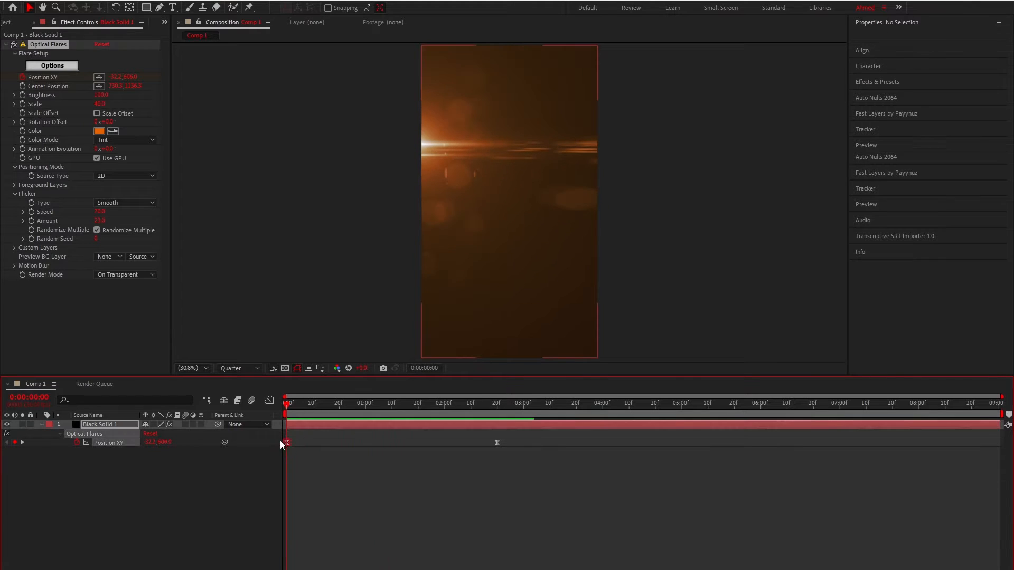
{"action": "key", "text": "Delete"}
{"action": "key", "text": "space"}
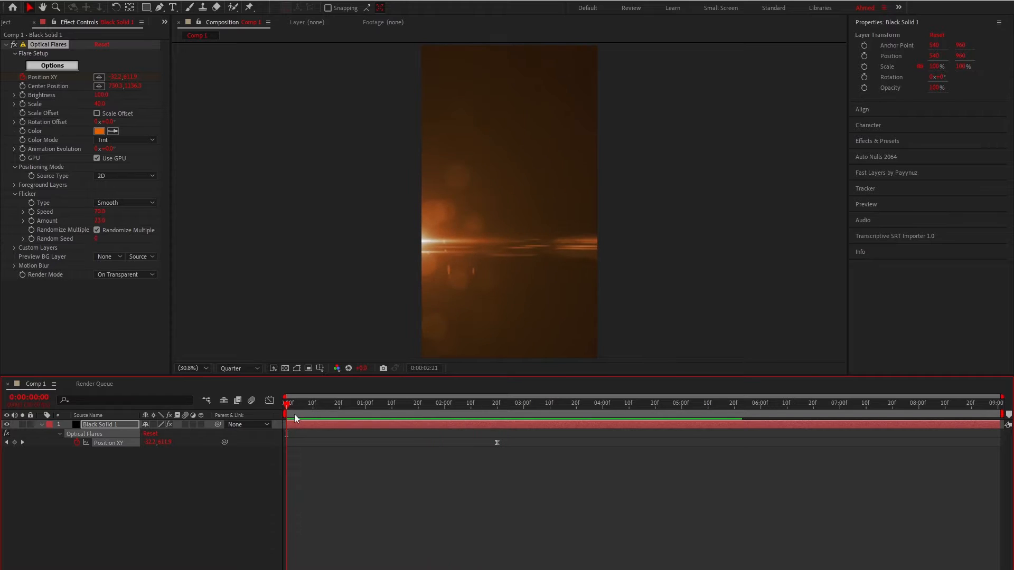
{"action": "key", "text": "space"}
{"action": "left_click", "coordinate": [306, 472]}
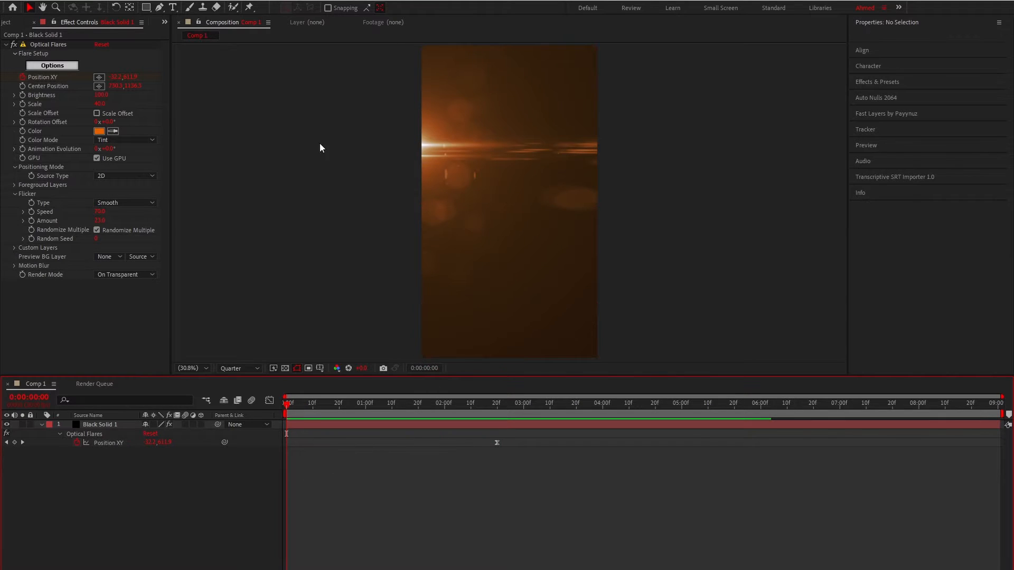
Draw a square about 428 px wide near the frame's centre with roundness about 34, and centre its anchor point.
{"action": "key", "text": "q"}
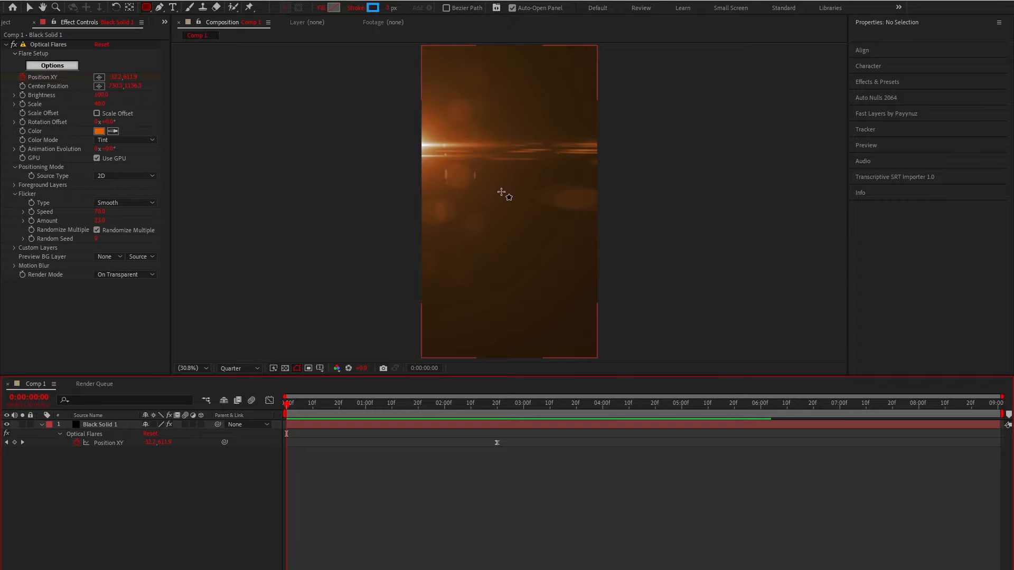
{"action": "key", "text": "ctrl+space"}
{"action": "key", "text": "Escape"}
{"action": "left_click_drag", "start_coordinate": [504, 196], "coordinate": [471, 162]}
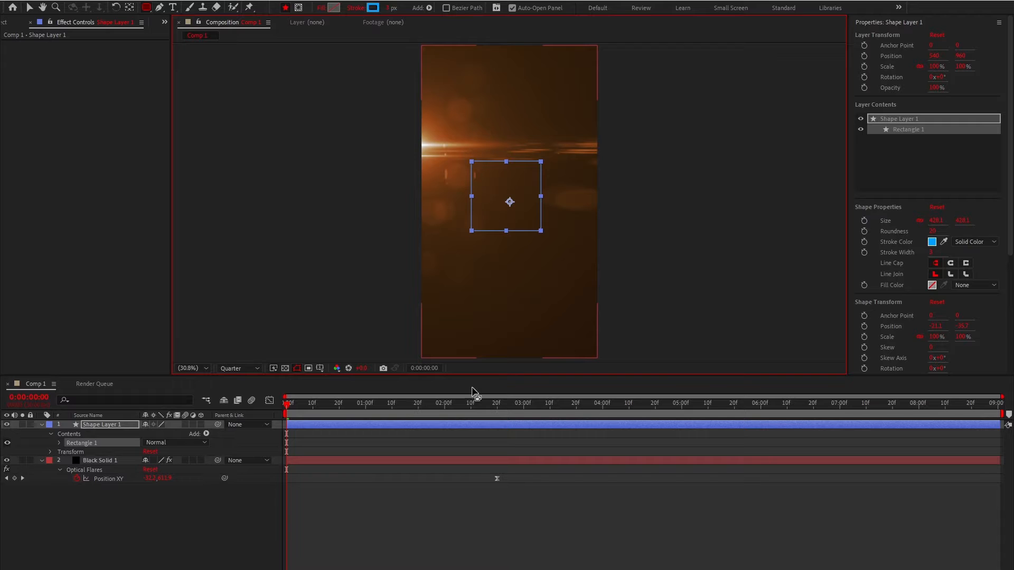
{"action": "left_click_drag", "start_coordinate": [932, 233], "coordinate": [941, 232]}
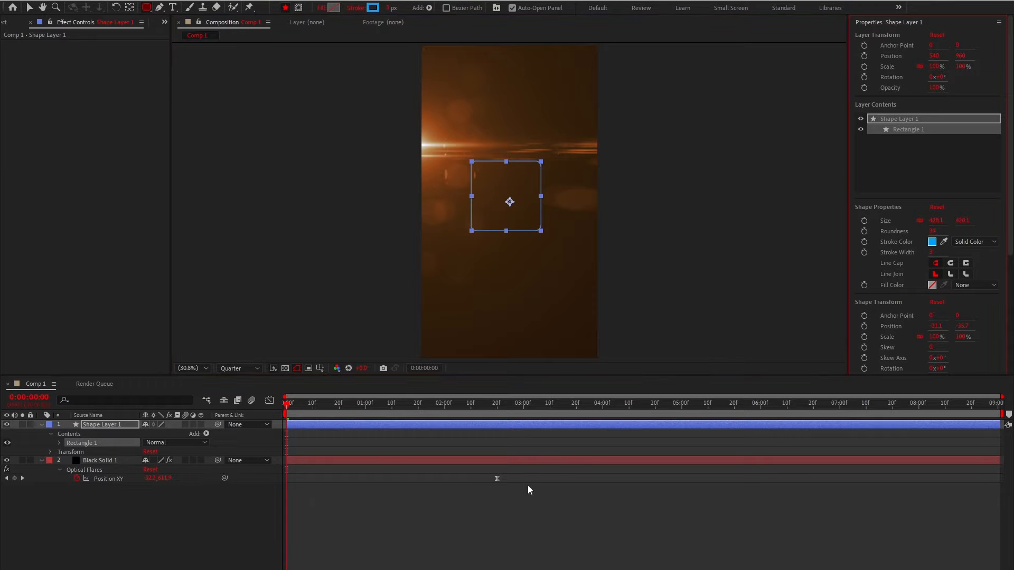
{"action": "left_click", "coordinate": [460, 493]}
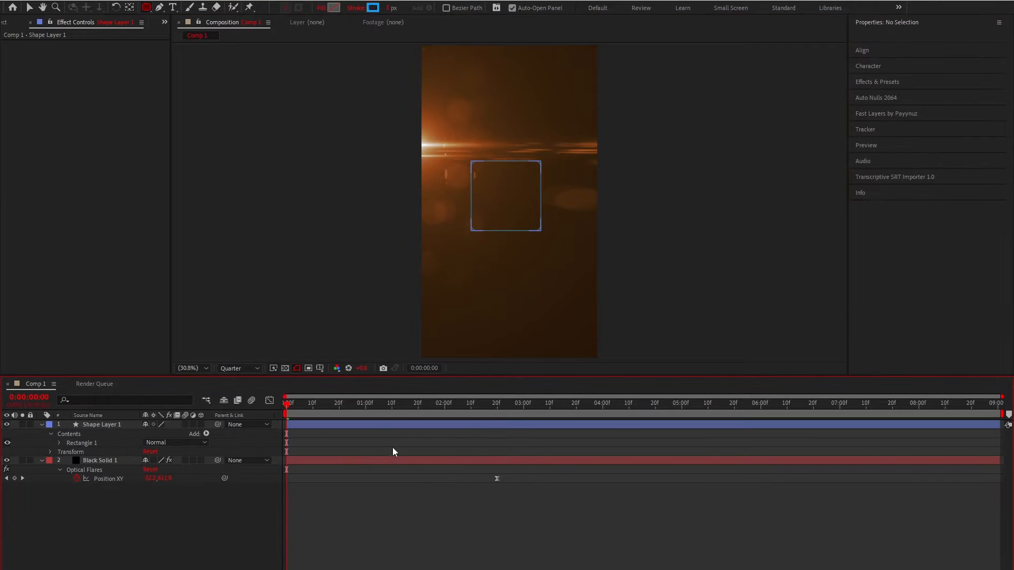
{"action": "left_click", "coordinate": [371, 424]}
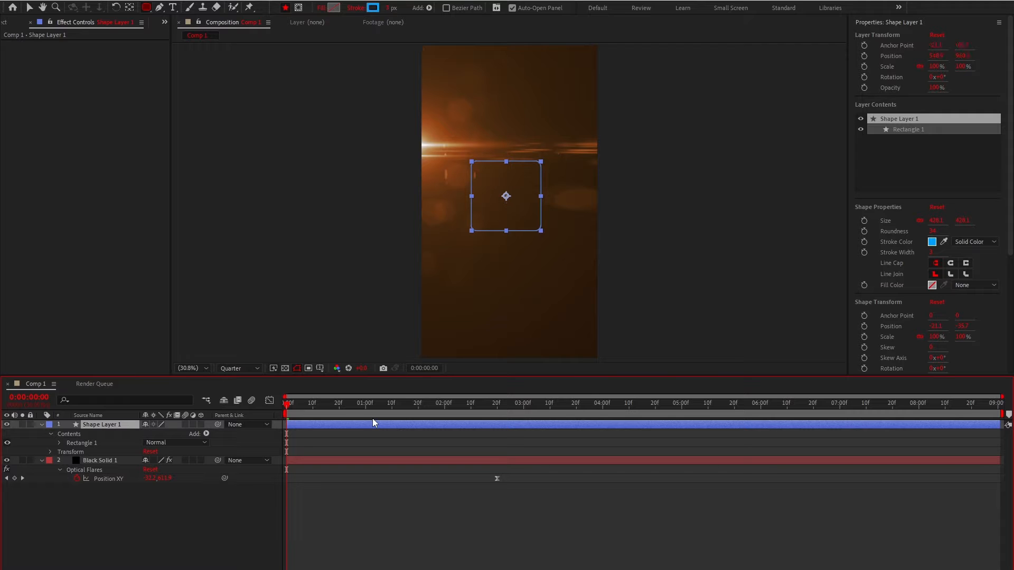
{"action": "key", "text": "ctrl+alt+Home"}
Give the rounded square a solid white fill with no stroke, and collapse the layer properties.
{"action": "left_click", "coordinate": [317, 11]}
{"action": "left_click", "coordinate": [467, 259]}
{"action": "left_click", "coordinate": [490, 318]}
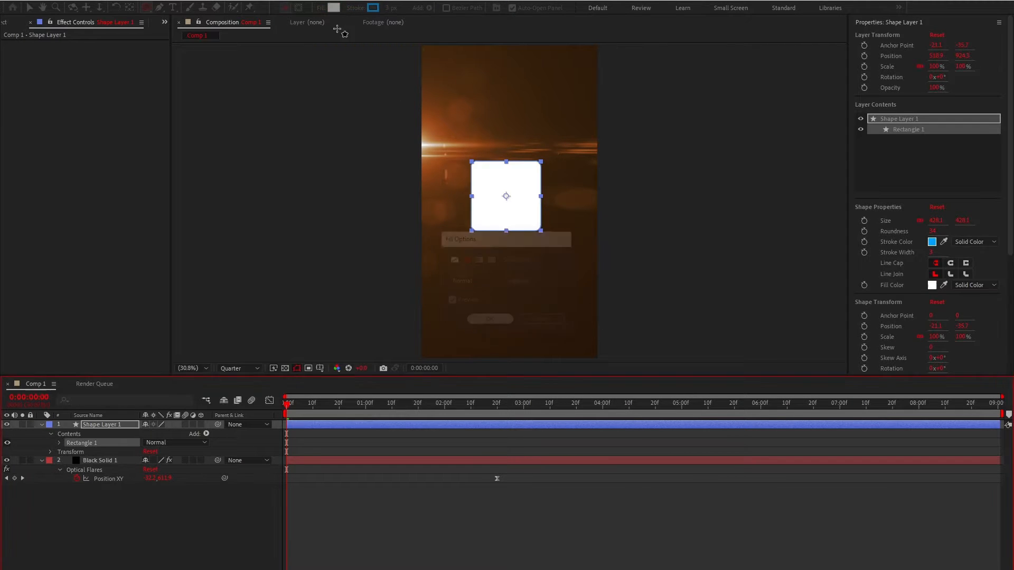
{"action": "left_click", "coordinate": [355, 8]}
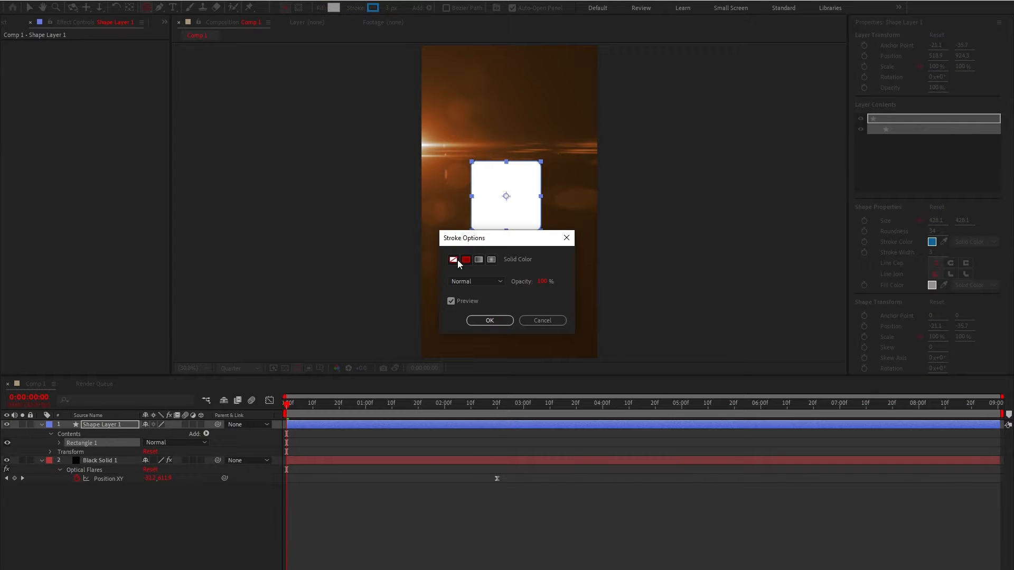
{"action": "left_click", "coordinate": [453, 259]}
{"action": "left_click", "coordinate": [489, 321]}
{"action": "left_click", "coordinate": [443, 502]}
{"action": "key", "text": "period"}
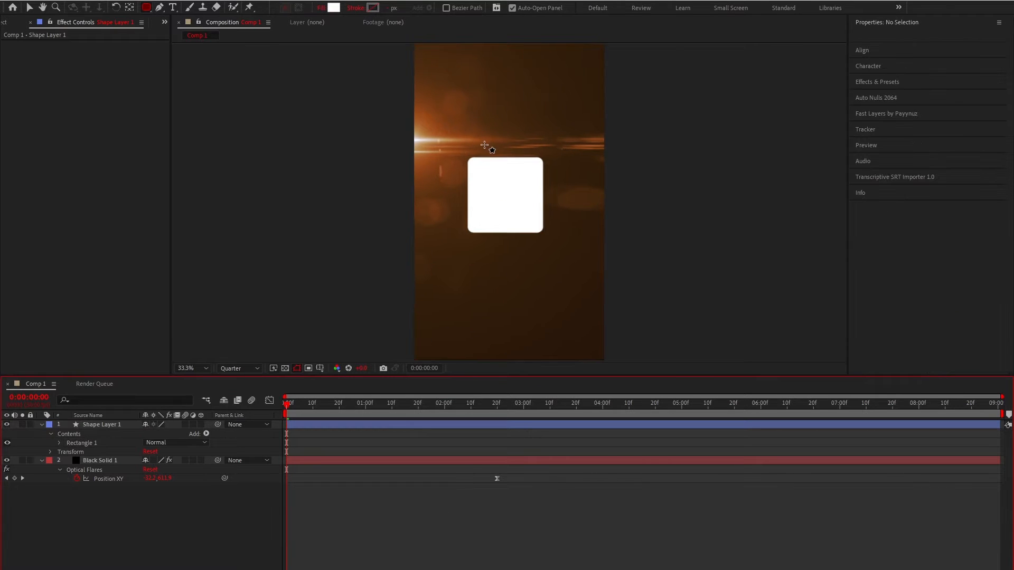
{"action": "key", "text": "u"}
{"action": "key", "text": "v"}
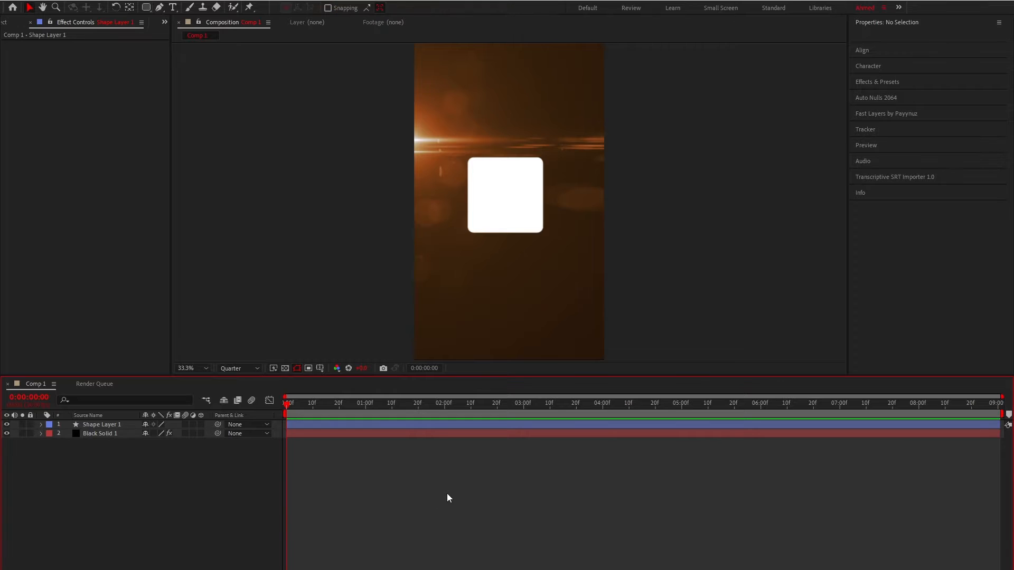
Apply the Gradient Ramp effect to the rounded square's shape layer.
{"action": "left_click", "coordinate": [435, 425]}
{"action": "key", "text": "ctrl+space"}
{"action": "type", "text": "glow"}
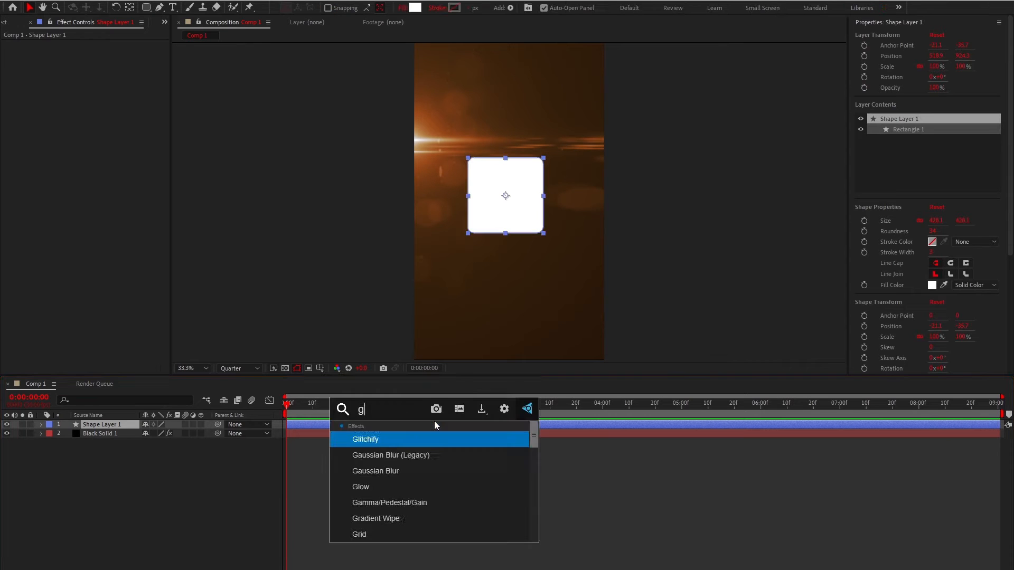
{"action": "left_click", "coordinate": [468, 455]}
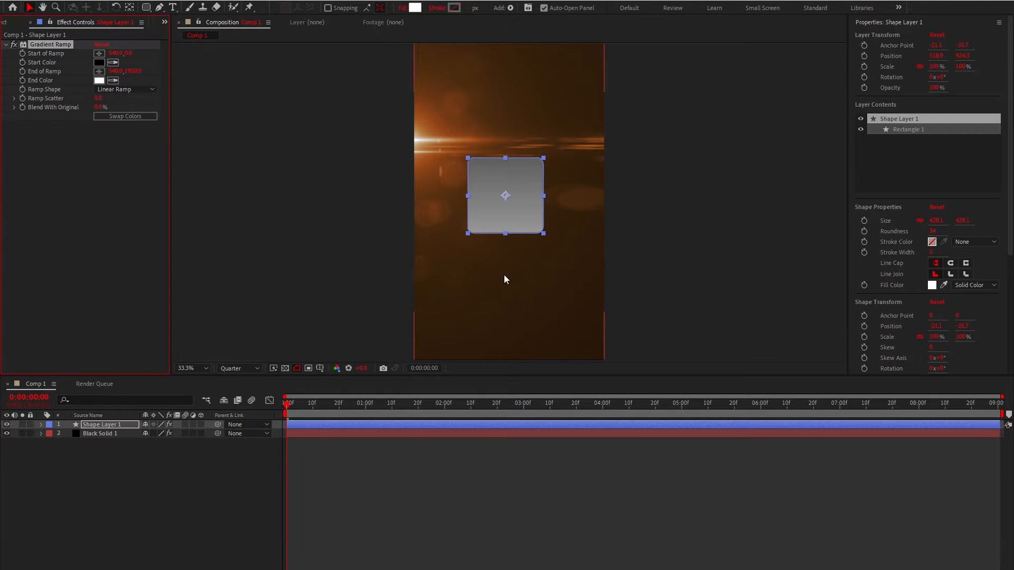
Move the Gradient Ramp's start and end points closer to the square, one just above it and one below it.
{"action": "key", "text": "comma"}
{"action": "key", "text": "comma"}
{"action": "left_click_drag", "start_coordinate": [509, 117], "coordinate": [509, 163]}
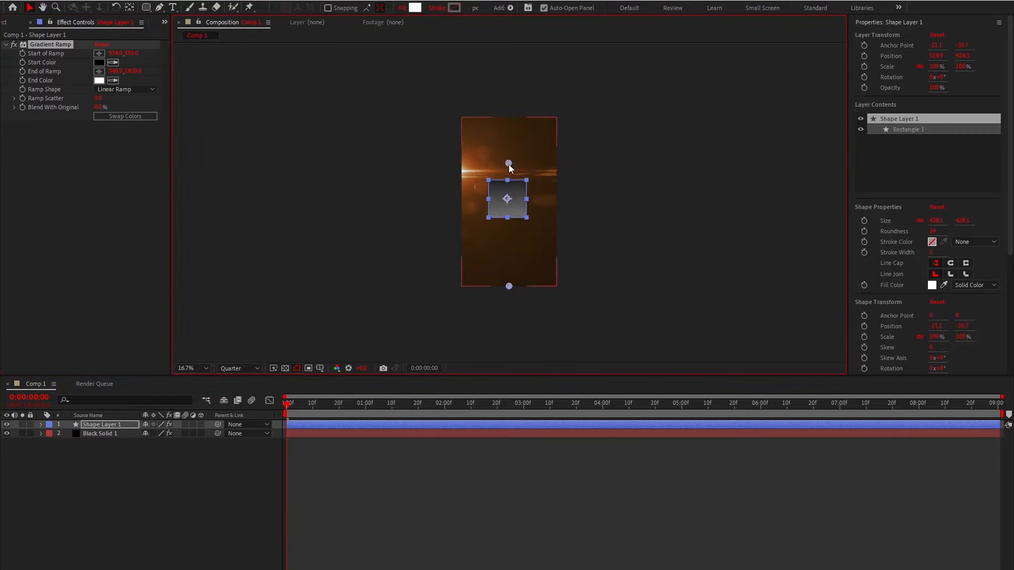
{"action": "left_click_drag", "start_coordinate": [509, 286], "coordinate": [510, 249]}
{"action": "key", "text": "period"}
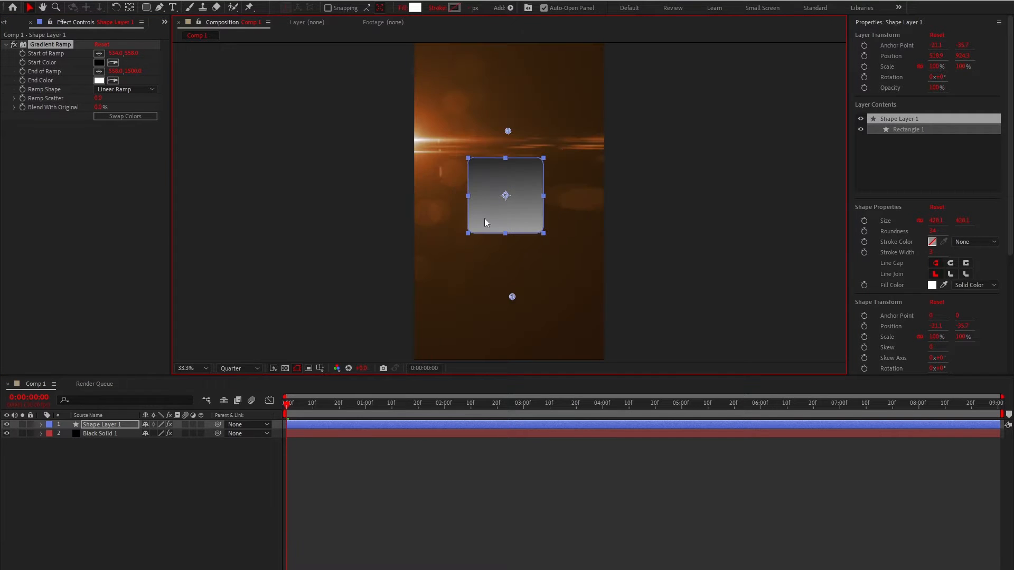
Set the Gradient Ramp's start color to bright yellow FFE400.
{"action": "left_click", "coordinate": [100, 55]}
{"action": "left_click", "coordinate": [99, 62]}
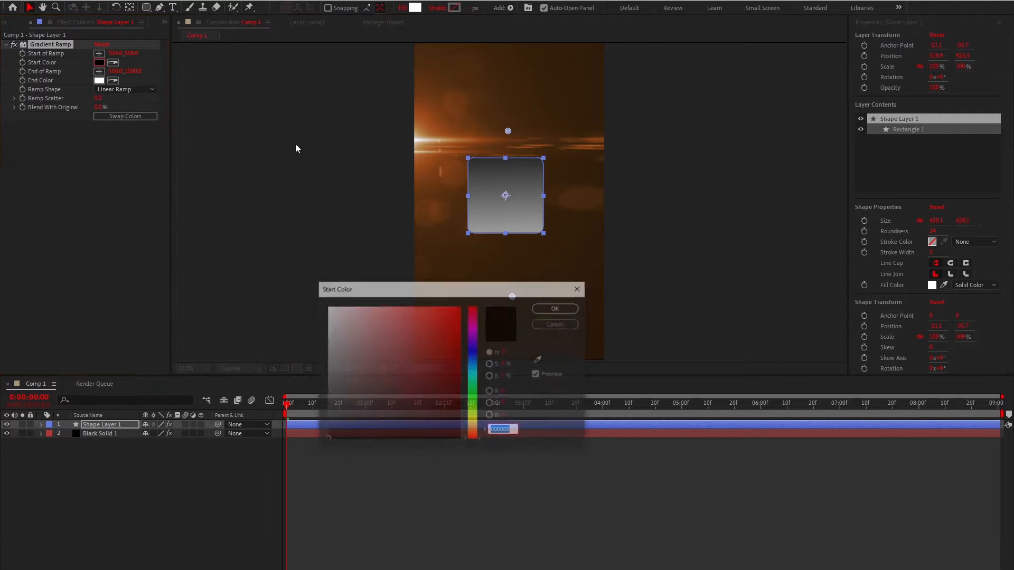
{"action": "left_click_drag", "start_coordinate": [474, 407], "coordinate": [473, 421]}
{"action": "left_click_drag", "start_coordinate": [448, 322], "coordinate": [527, 276]}
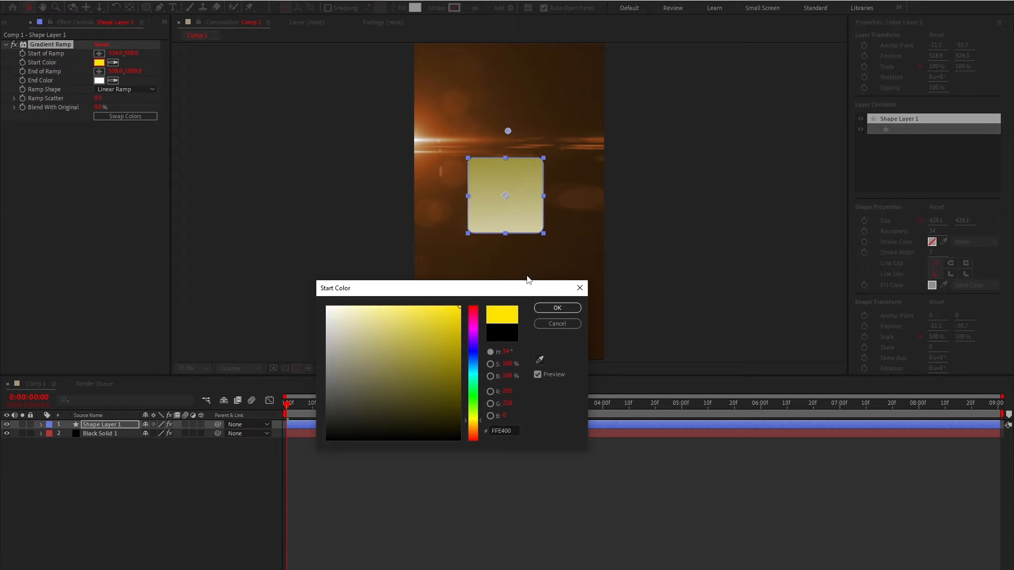
{"action": "left_click", "coordinate": [557, 308]}
Set the Gradient Ramp's end color to orange FF8400 and swap the start and end colors.
{"action": "left_click", "coordinate": [99, 80]}
{"action": "left_click_drag", "start_coordinate": [473, 434], "coordinate": [474, 427]}
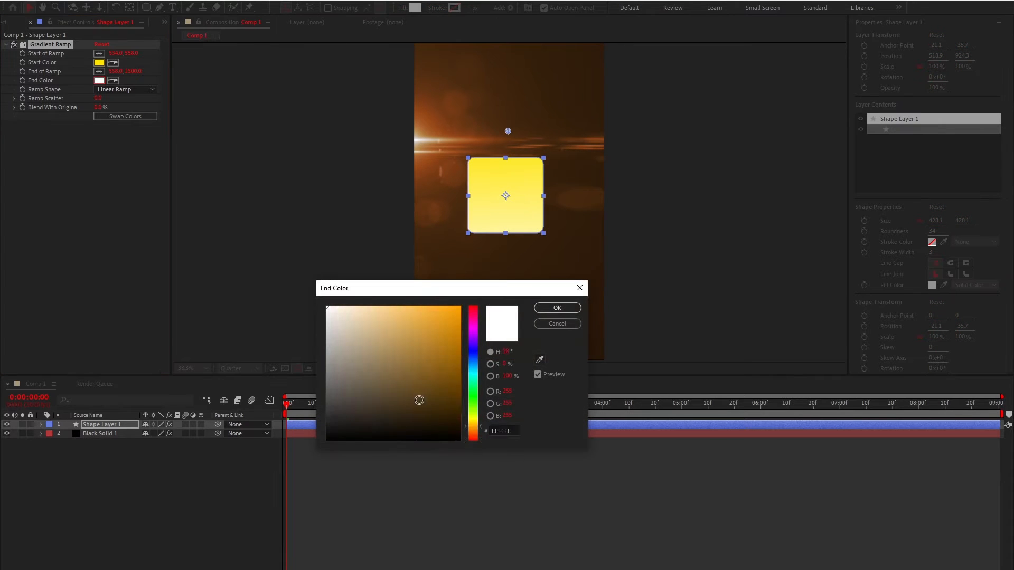
{"action": "left_click_drag", "start_coordinate": [419, 398], "coordinate": [587, 260]}
{"action": "left_click_drag", "start_coordinate": [477, 435], "coordinate": [475, 433]}
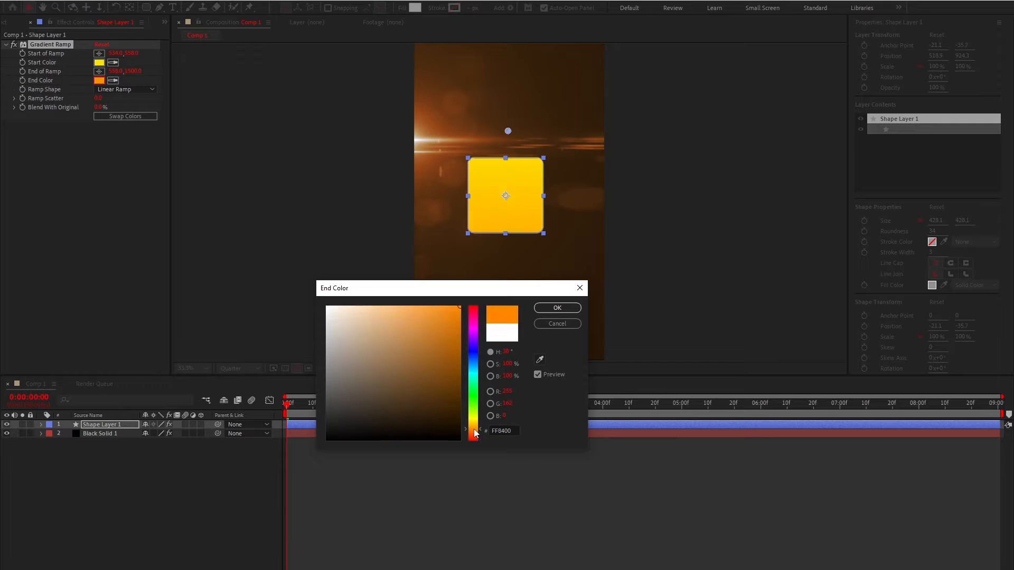
{"action": "left_click", "coordinate": [557, 307]}
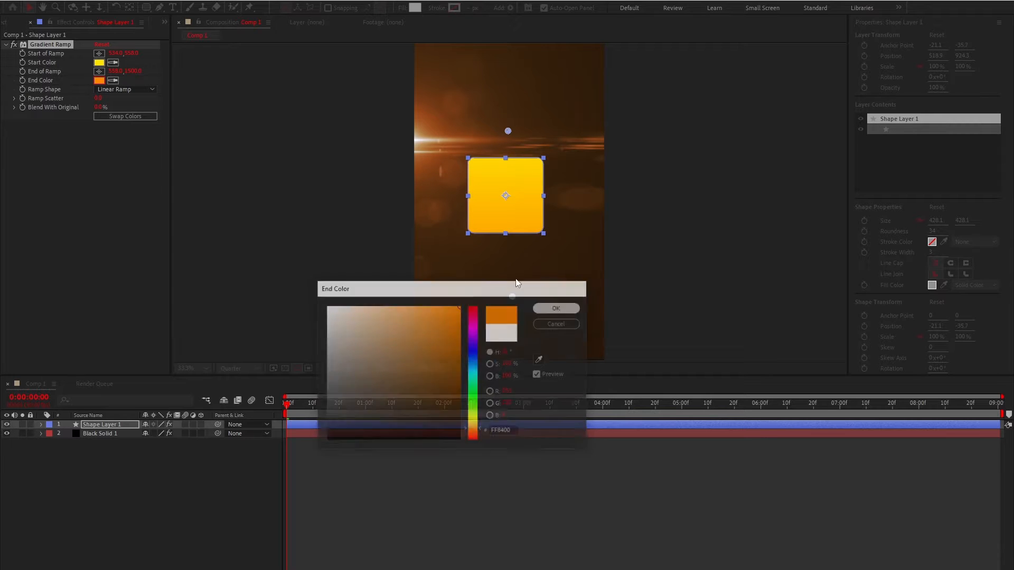
{"action": "left_click", "coordinate": [148, 116]}
{"action": "left_click", "coordinate": [423, 516]}
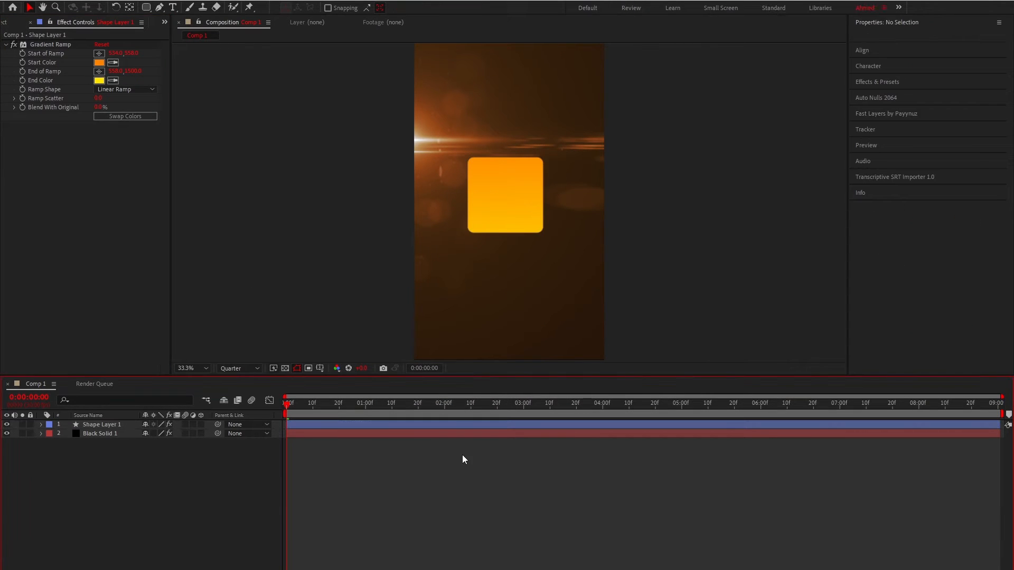
Pre-compose the rounded square's layer as Shape Layer 1 Comp 1, moving all attributes into the new composition.
{"action": "right_click", "coordinate": [305, 423]}
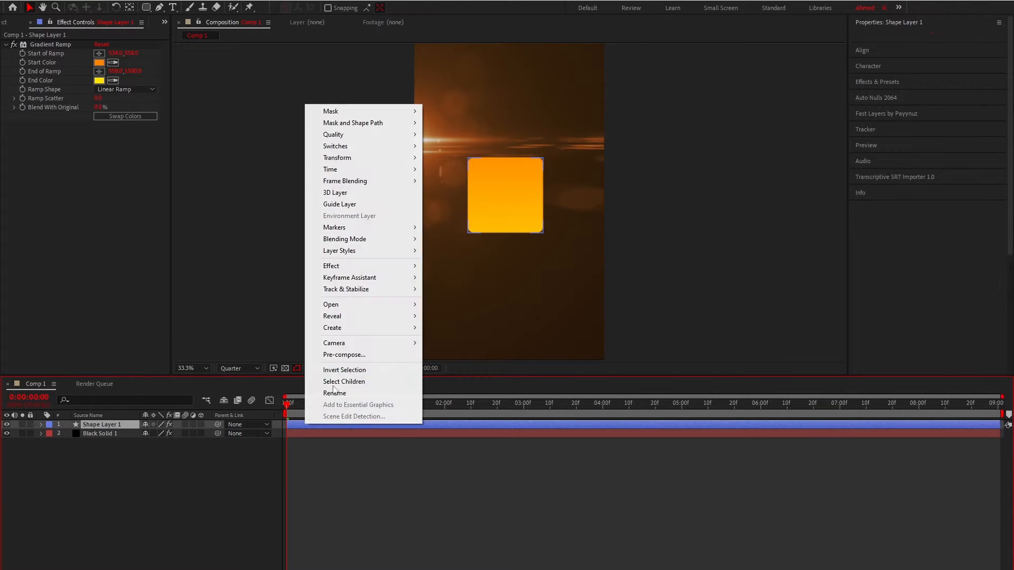
{"action": "left_click", "coordinate": [343, 355]}
{"action": "left_click", "coordinate": [534, 358]}
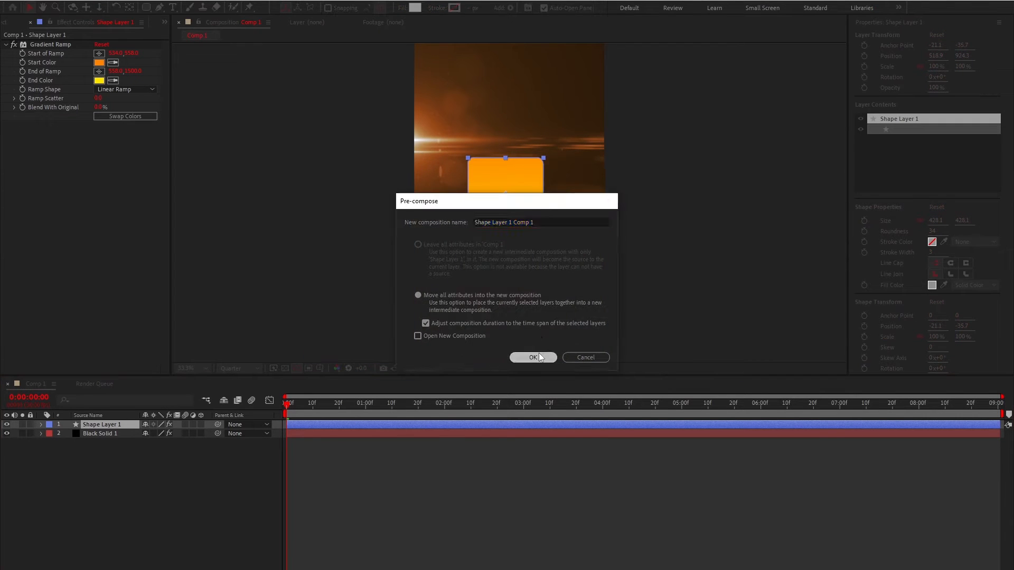
Apply the Shatter effect to the pre-composed square and set its view to Rendered.
{"action": "key", "text": "ctrl+space"}
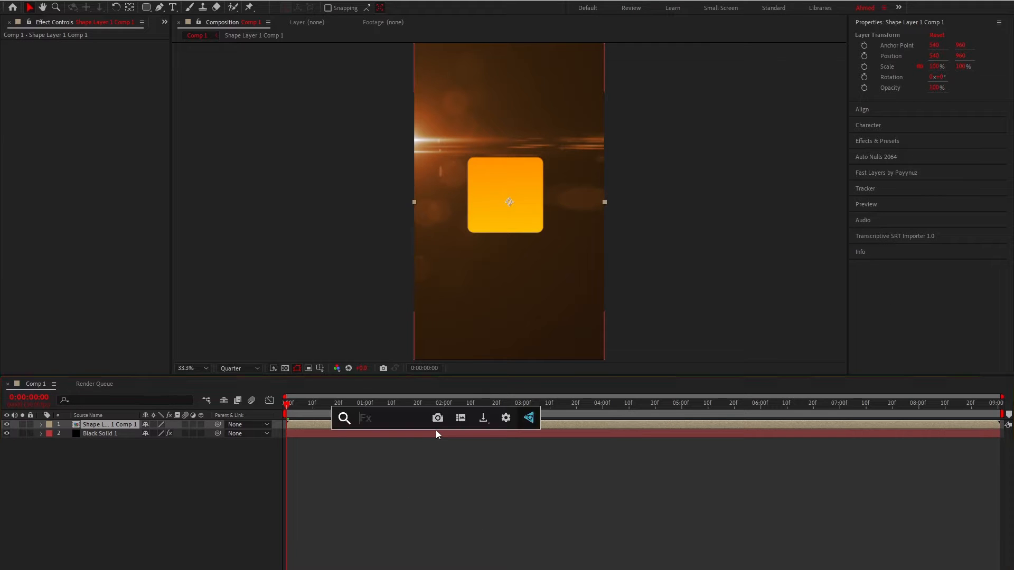
{"action": "type", "text": "shatt"}
{"action": "key", "text": "Return"}
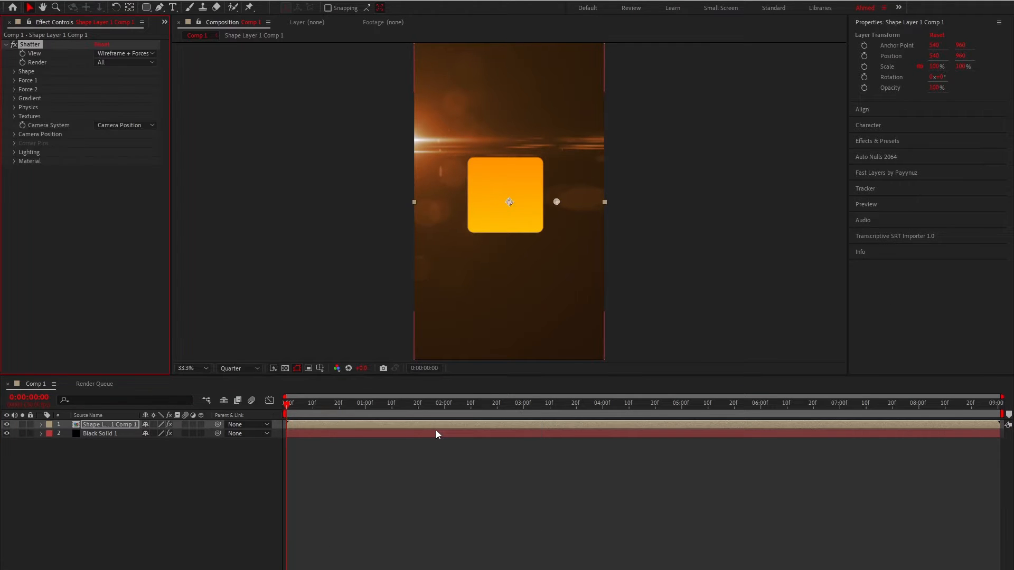
{"action": "left_click", "coordinate": [113, 55]}
{"action": "left_click", "coordinate": [116, 62]}
Set the Shatter pattern to Custom and use Shape Layer 1 Comp 1 as both the custom shatter map and the gradient layer.
{"action": "left_click", "coordinate": [13, 72]}
{"action": "left_click", "coordinate": [125, 81]}
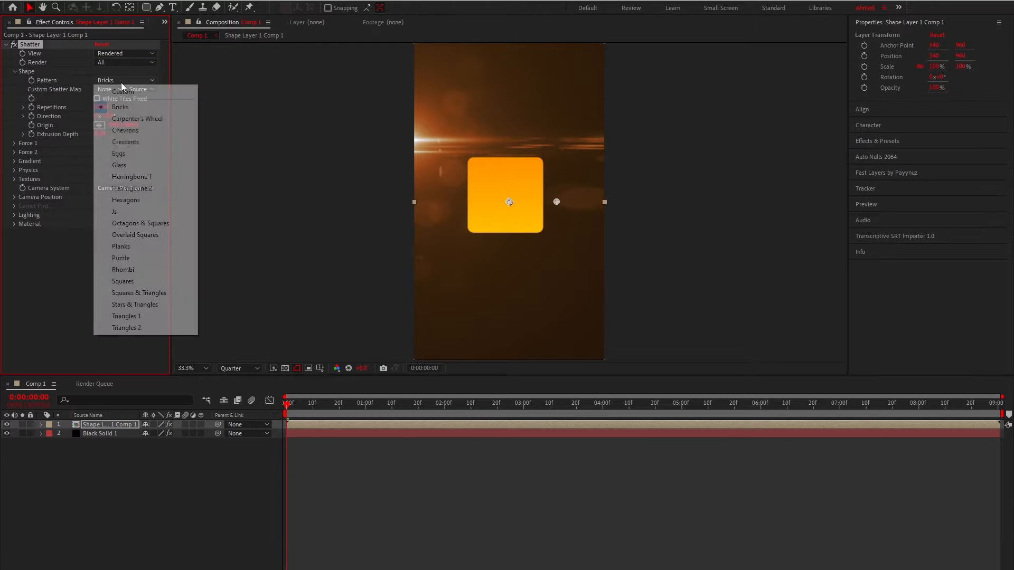
{"action": "left_click", "coordinate": [123, 93]}
{"action": "left_click", "coordinate": [108, 90]}
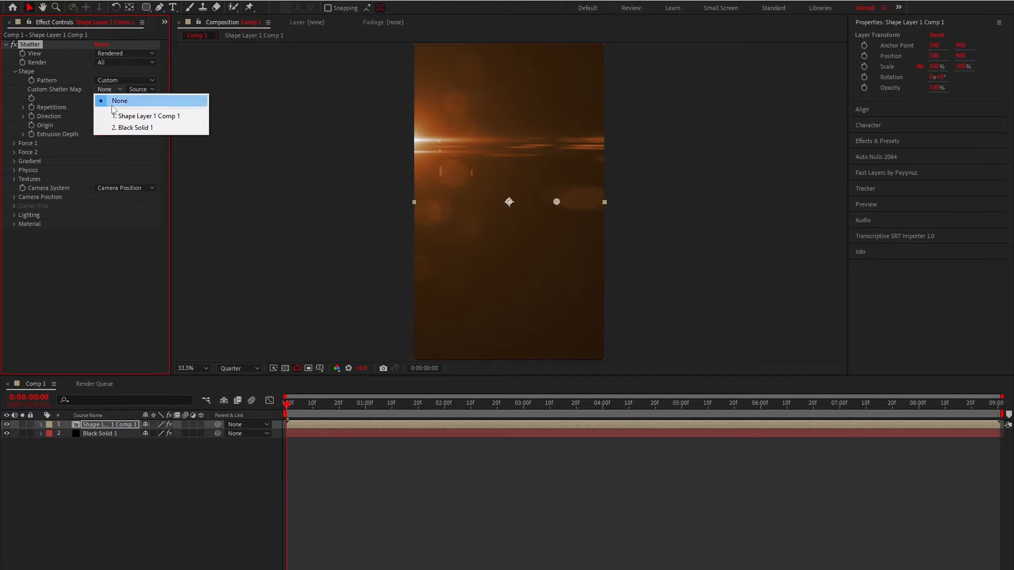
{"action": "left_click", "coordinate": [116, 115]}
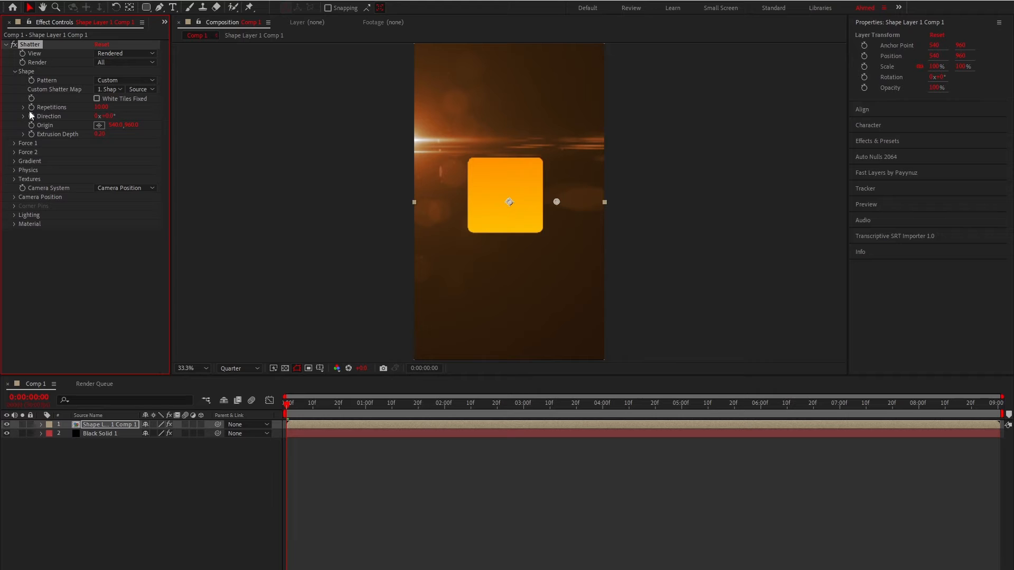
{"action": "left_click", "coordinate": [15, 161]}
{"action": "left_click", "coordinate": [113, 179]}
{"action": "left_click", "coordinate": [113, 204]}
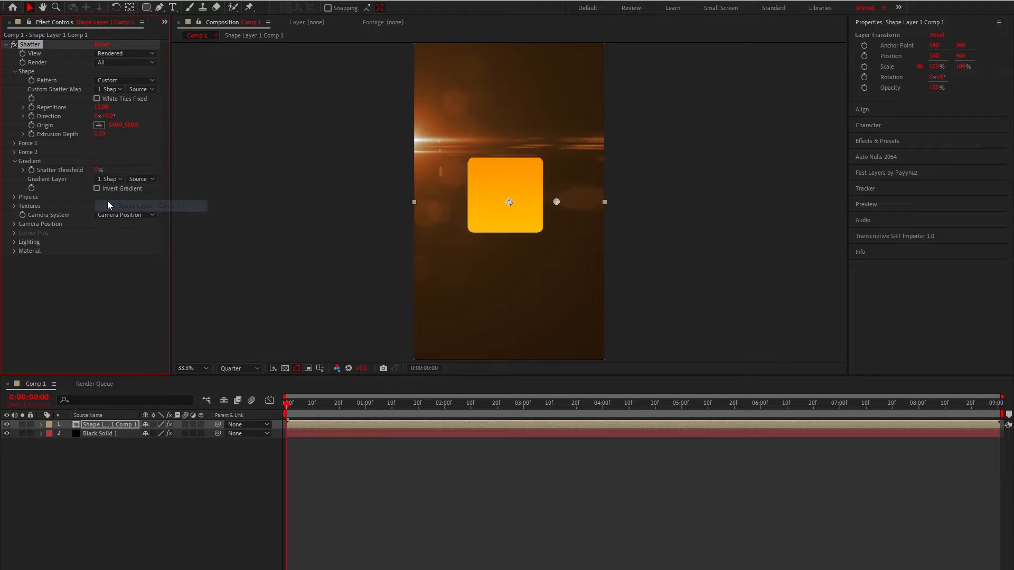
In the Shatter textures, set the side mode to Color and the side layer to Shape Layer 1 Comp 1.
{"action": "left_click", "coordinate": [16, 205]}
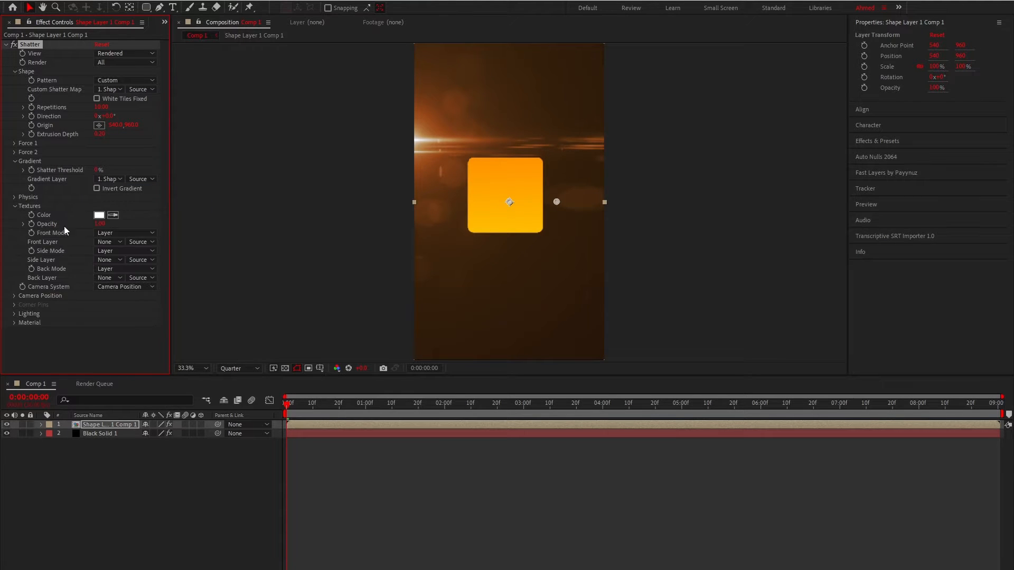
{"action": "left_click", "coordinate": [113, 250]}
{"action": "left_click", "coordinate": [113, 257]}
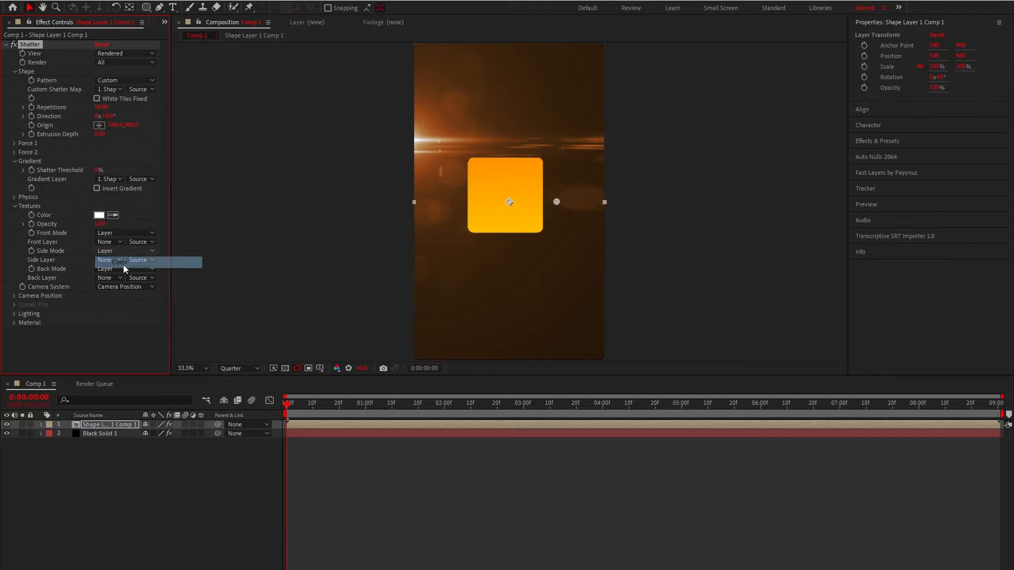
{"action": "left_click", "coordinate": [113, 261]}
{"action": "left_click", "coordinate": [122, 286]}
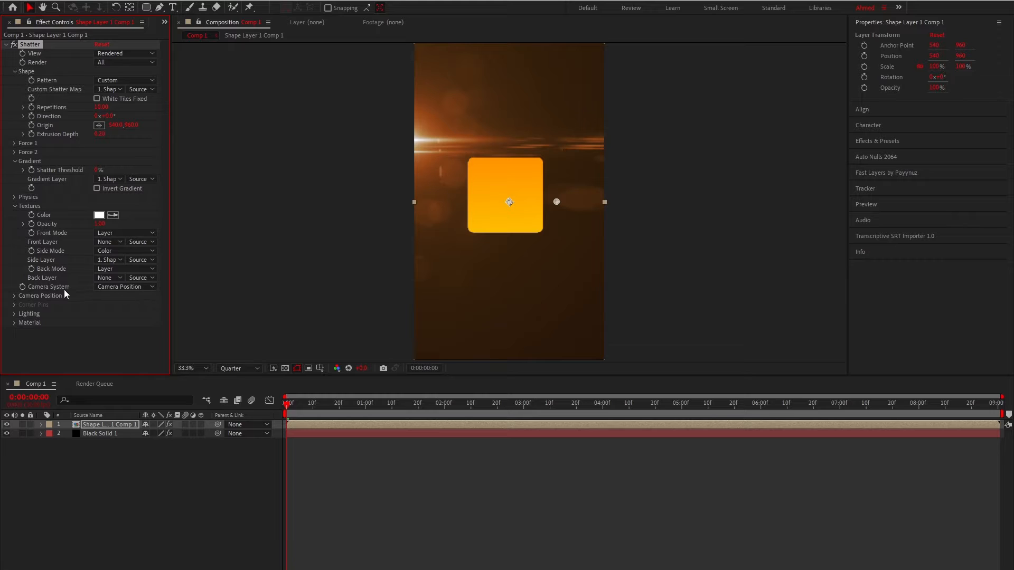
Set the Shatter light type to First Comp Light with an ambient light of 1.
{"action": "left_click", "coordinate": [11, 315]}
{"action": "left_click", "coordinate": [115, 323]}
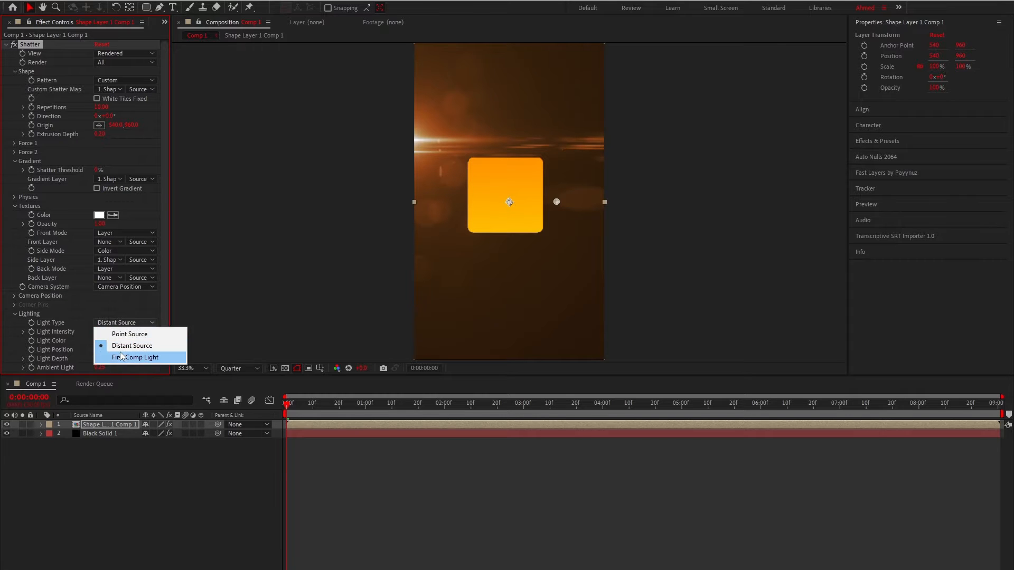
{"action": "left_click", "coordinate": [119, 355]}
{"action": "scroll", "coordinate": [119, 346], "scroll_direction": "down", "scroll_amount": 2}
{"action": "left_click", "coordinate": [103, 346]}
{"action": "type", "text": "1"}
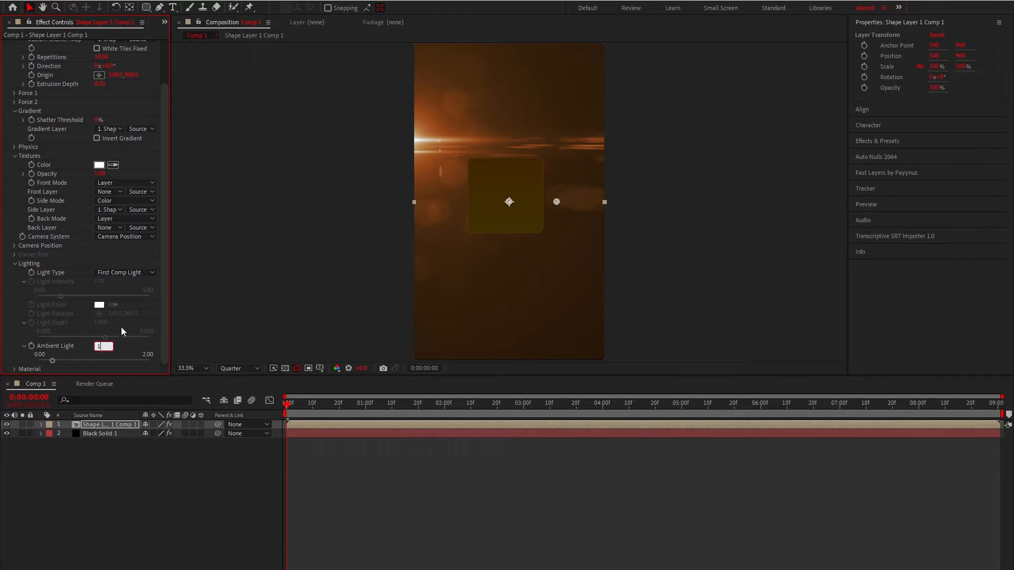
{"action": "key", "text": "Return"}
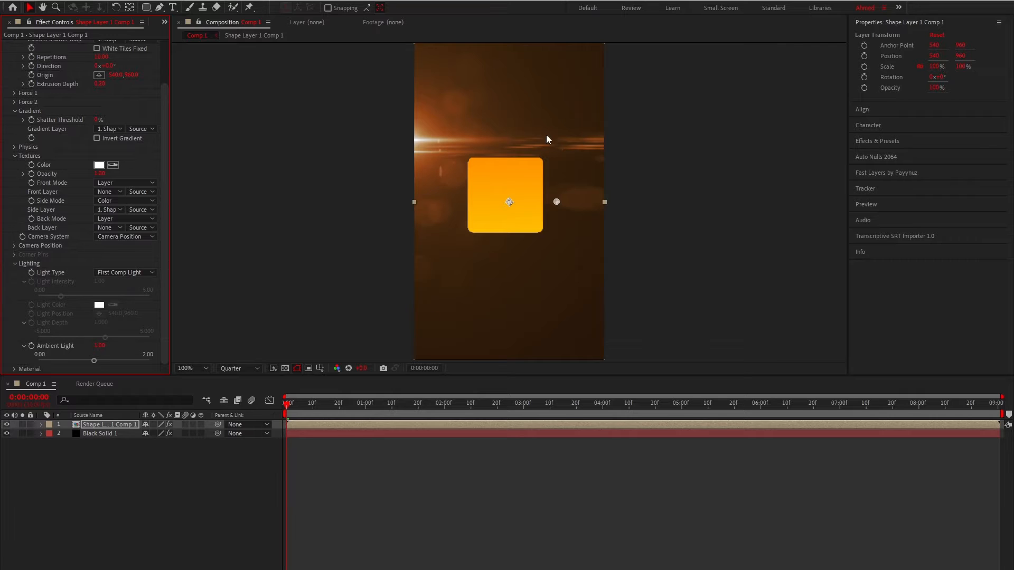
{"action": "scroll", "coordinate": [504, 160], "scroll_direction": "up", "scroll_amount": 3}
{"action": "scroll", "coordinate": [505, 160], "scroll_direction": "down", "scroll_amount": 2}
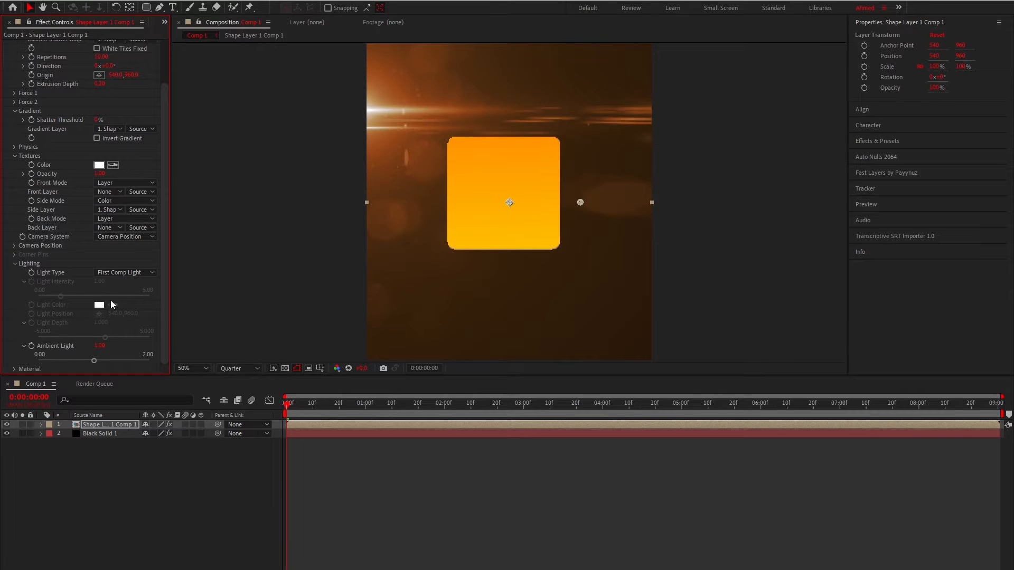
Rotate the Shatter camera about Y to expose the square's side, and set the texture color to dark brown 533600.
{"action": "left_click", "coordinate": [15, 156]}
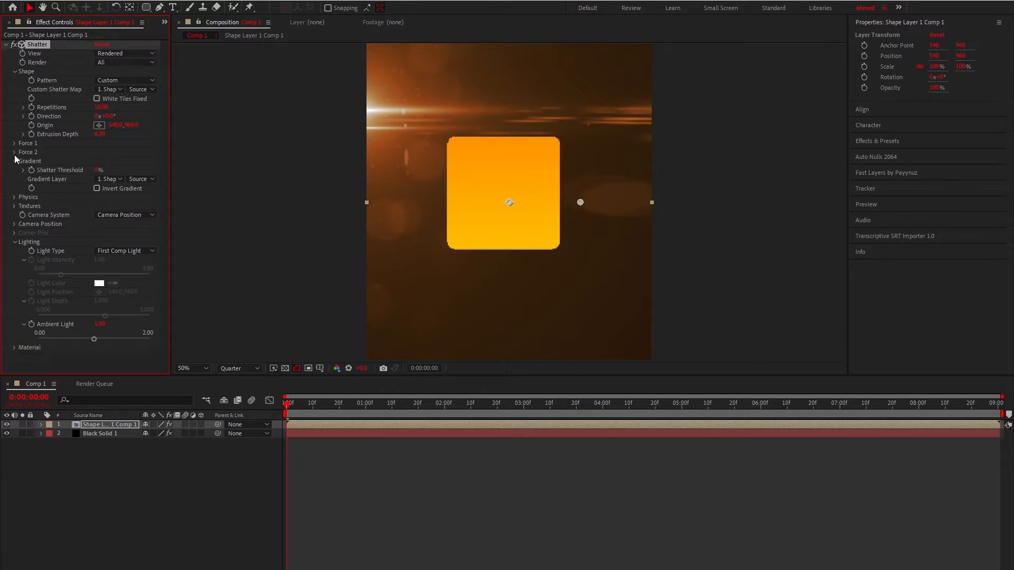
{"action": "left_click", "coordinate": [14, 222]}
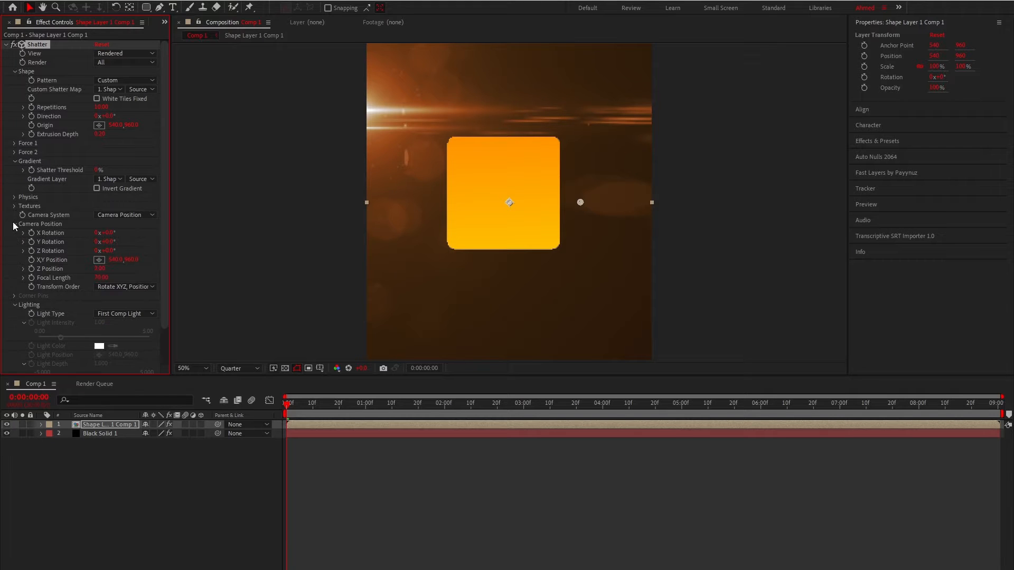
{"action": "left_click_drag", "start_coordinate": [108, 243], "coordinate": [150, 244]}
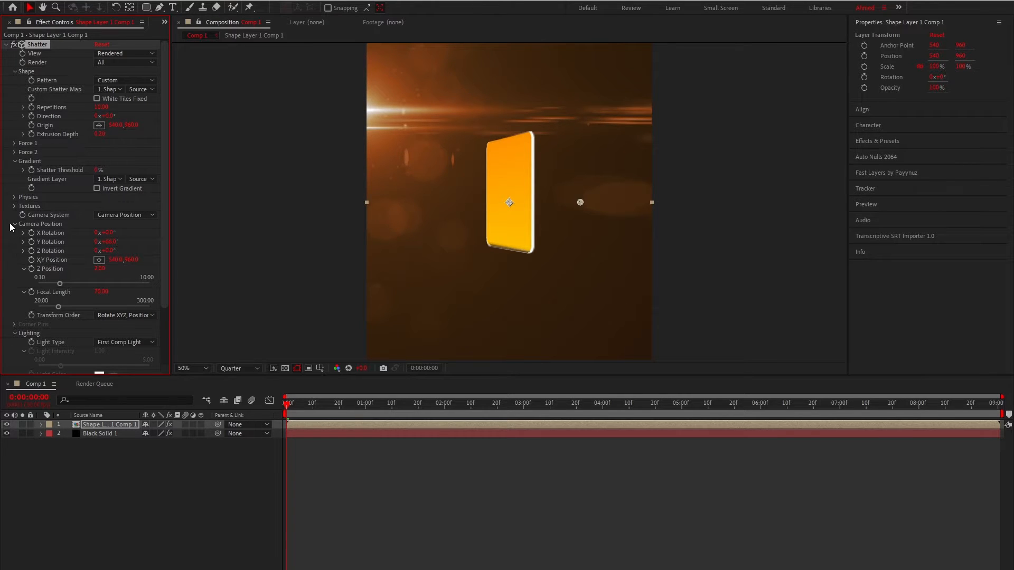
{"action": "left_click", "coordinate": [15, 206]}
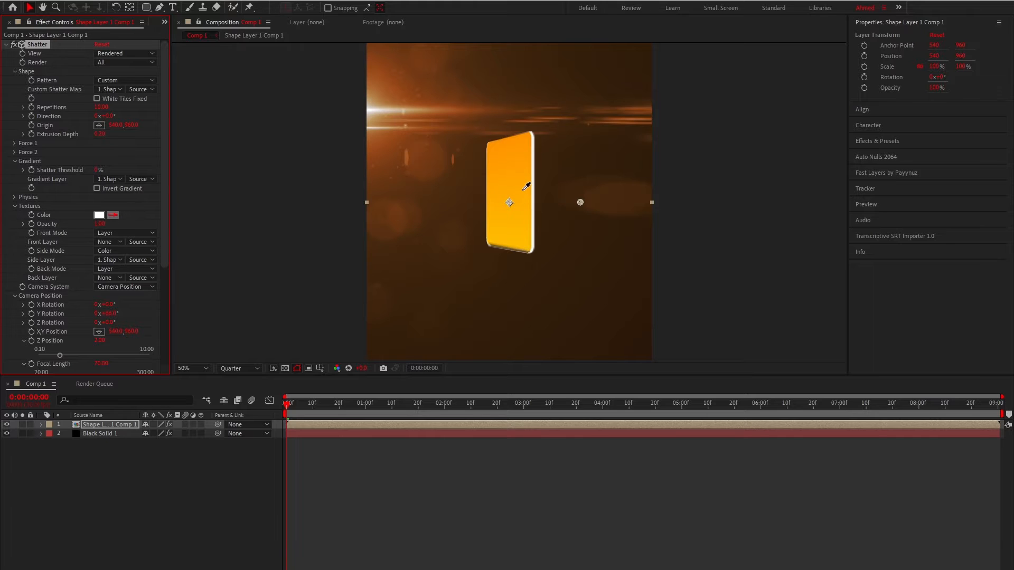
{"action": "left_click", "coordinate": [101, 215]}
{"action": "left_click", "coordinate": [462, 397]}
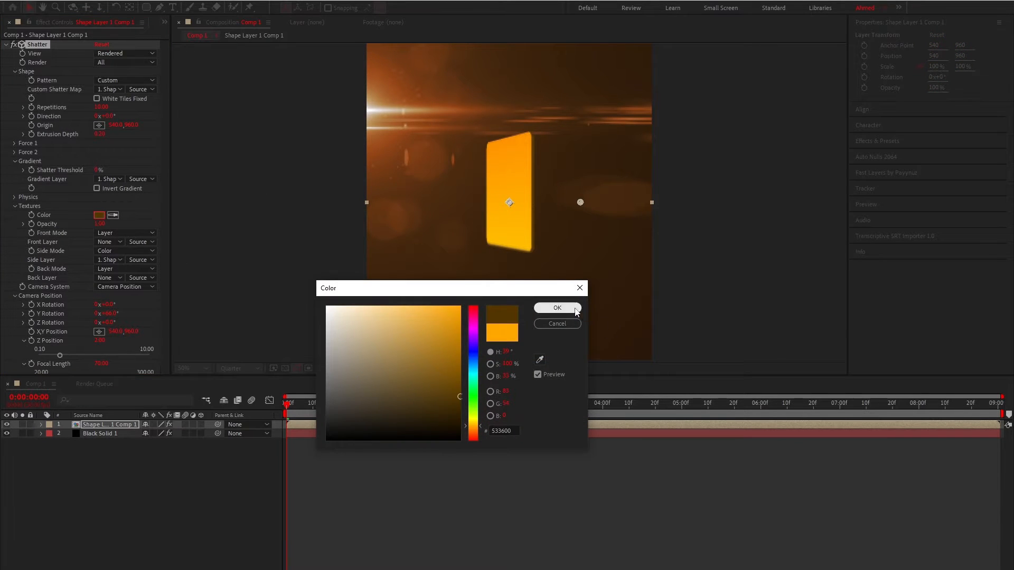
{"action": "left_click", "coordinate": [557, 308]}
Increase the Shatter extrusion depth to about 0.6, set the camera's Y rotation to 0, and collapse the effect.
{"action": "left_click_drag", "start_coordinate": [100, 134], "coordinate": [127, 137]}
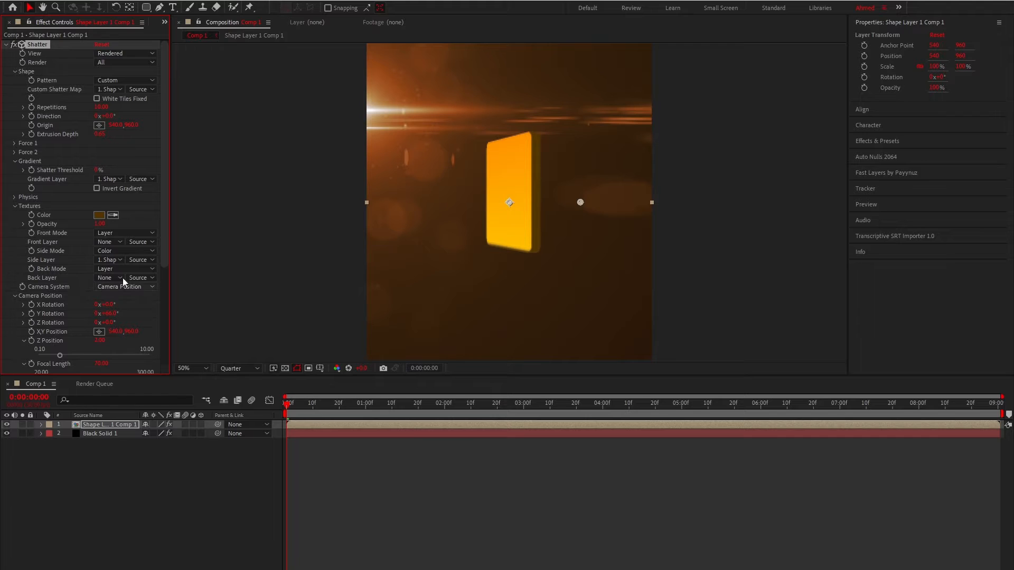
{"action": "left_click", "coordinate": [114, 314]}
{"action": "type", "text": "0"}
{"action": "key", "text": "Return"}
{"action": "left_click", "coordinate": [334, 466]}
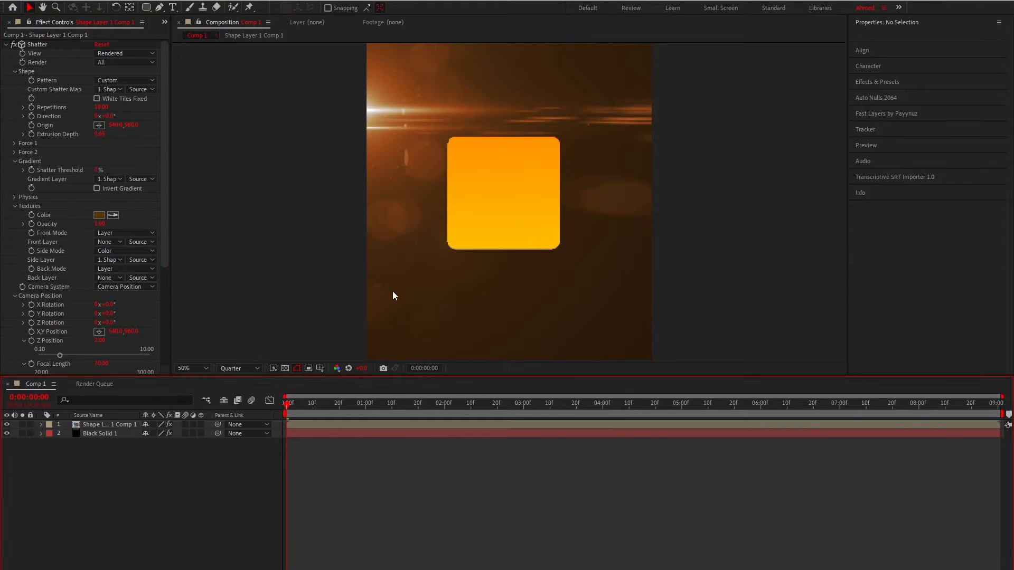
{"action": "key", "text": "u"}
{"action": "left_click", "coordinate": [6, 44]}
{"action": "key", "text": "u"}
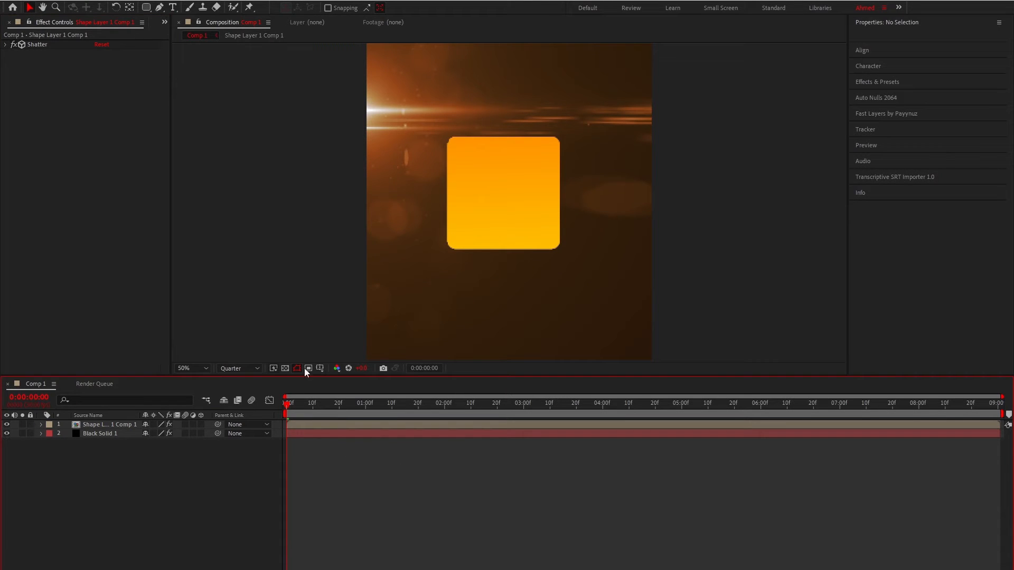
Add gym icons.png from the project files to Comp 1 as the uppermost layer, with the whole frame fitted in view.
{"action": "left_click", "coordinate": [164, 22]}
{"action": "left_click", "coordinate": [193, 34]}
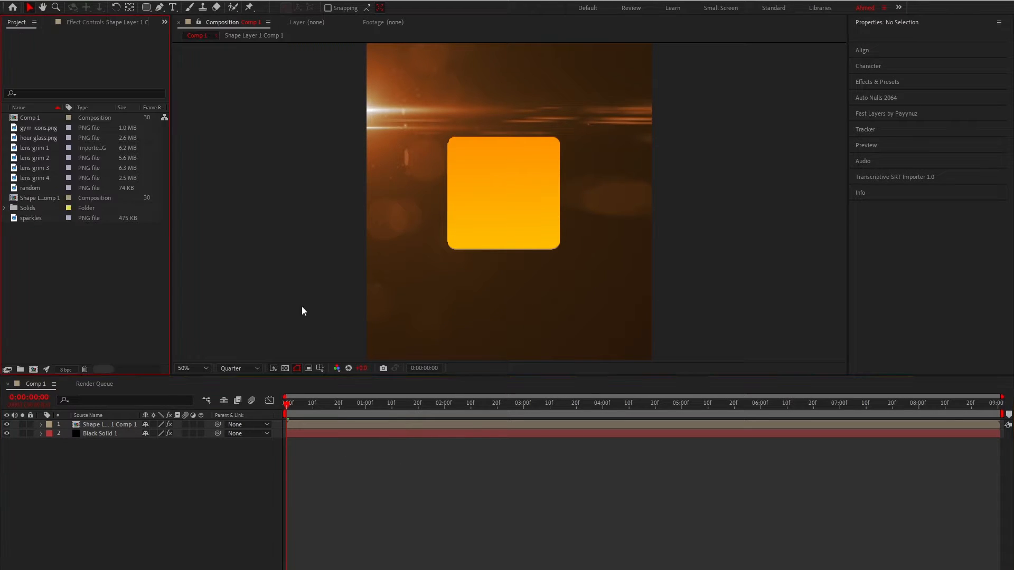
{"action": "key", "text": "comma"}
{"action": "key", "text": "comma"}
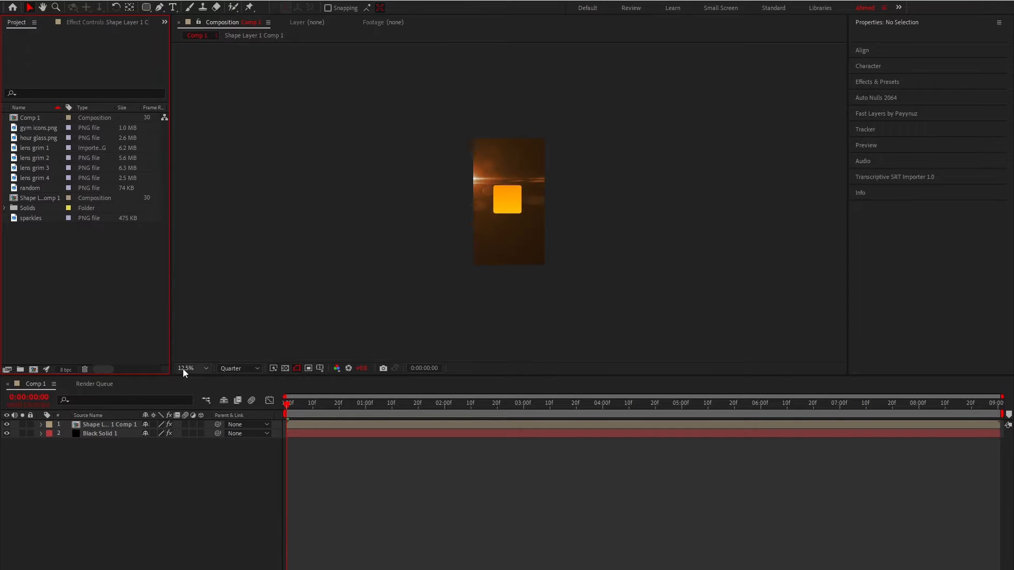
{"action": "left_click", "coordinate": [183, 369]}
{"action": "left_click", "coordinate": [185, 382]}
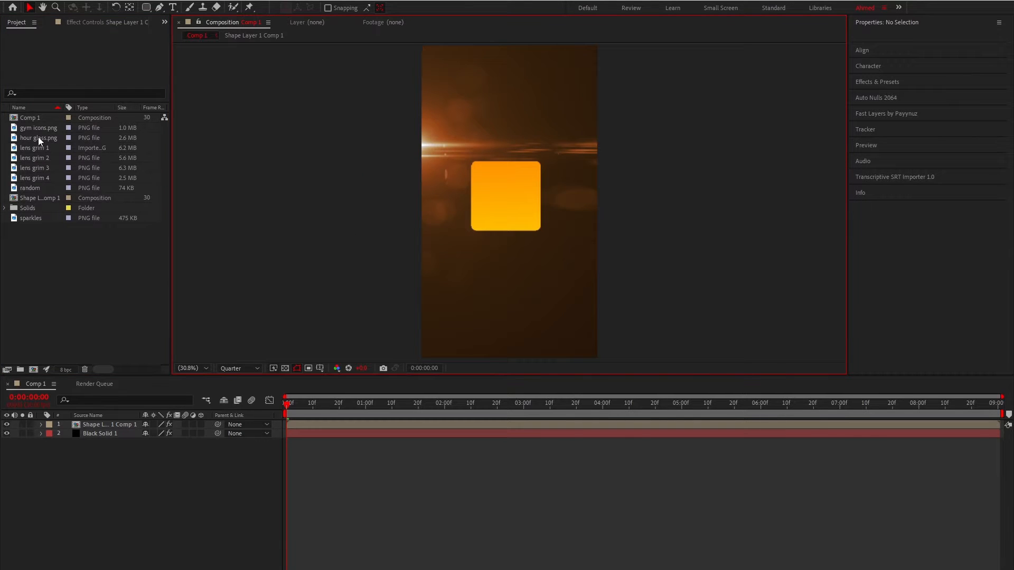
{"action": "left_click_drag", "start_coordinate": [40, 129], "coordinate": [133, 412]}
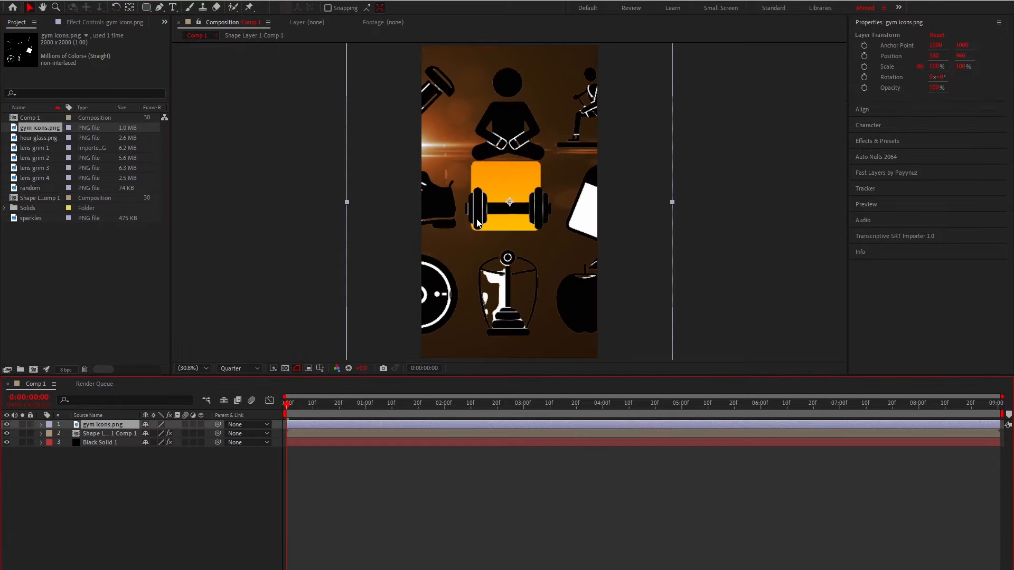
Mask the gym icons.png layer with a rectangle around the central dumbbell so only that icon shows in Comp 1.
{"action": "double_click", "coordinate": [114, 427]}
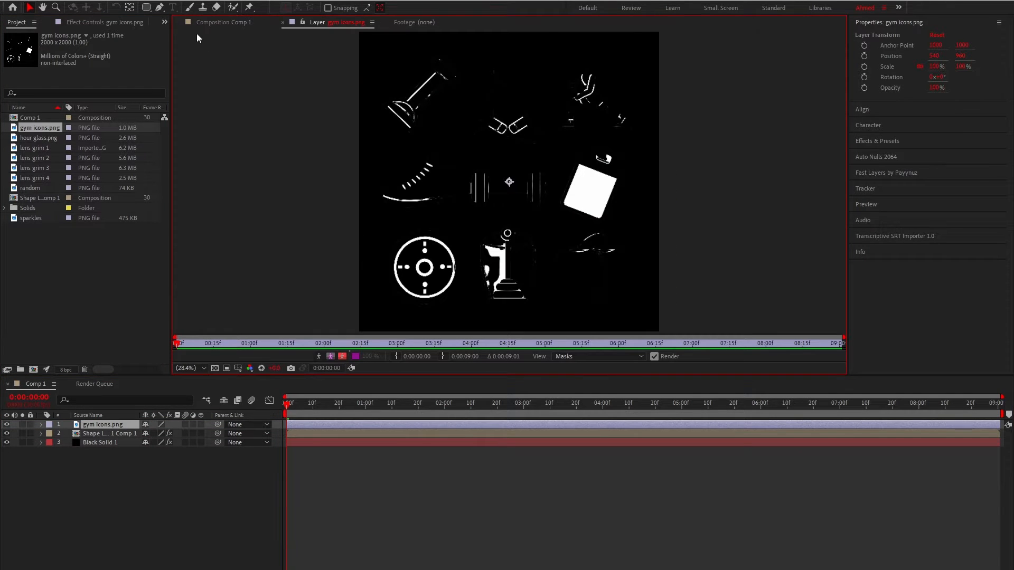
{"action": "left_click", "coordinate": [148, 8]}
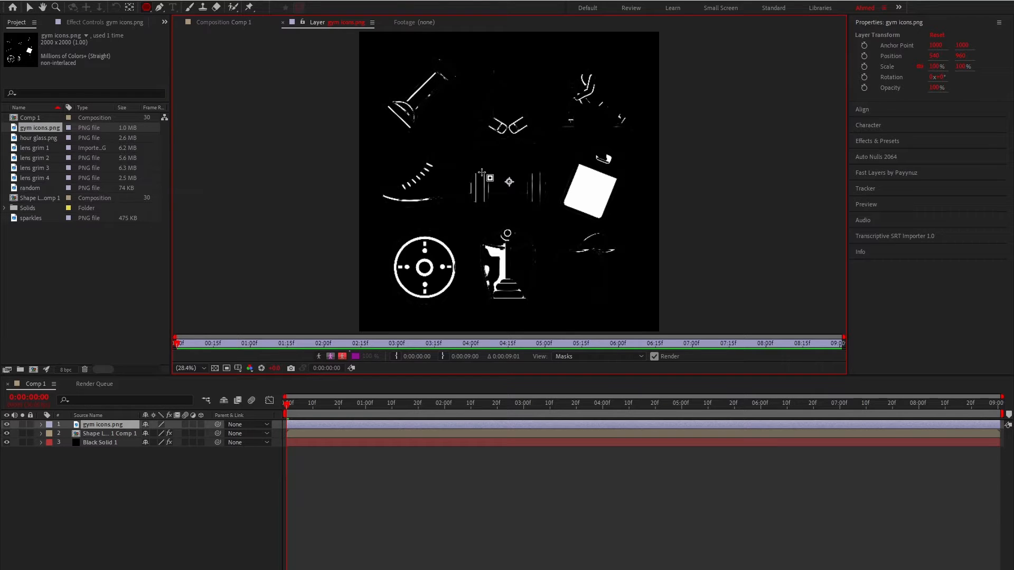
{"action": "mouse_move", "coordinate": [459, 147]}
{"action": "left_mouse_down"}
{"action": "mouse_move", "coordinate": [537, 193]}
{"action": "mouse_move", "coordinate": [560, 222]}
{"action": "left_mouse_up"}
{"action": "left_click", "coordinate": [222, 22]}
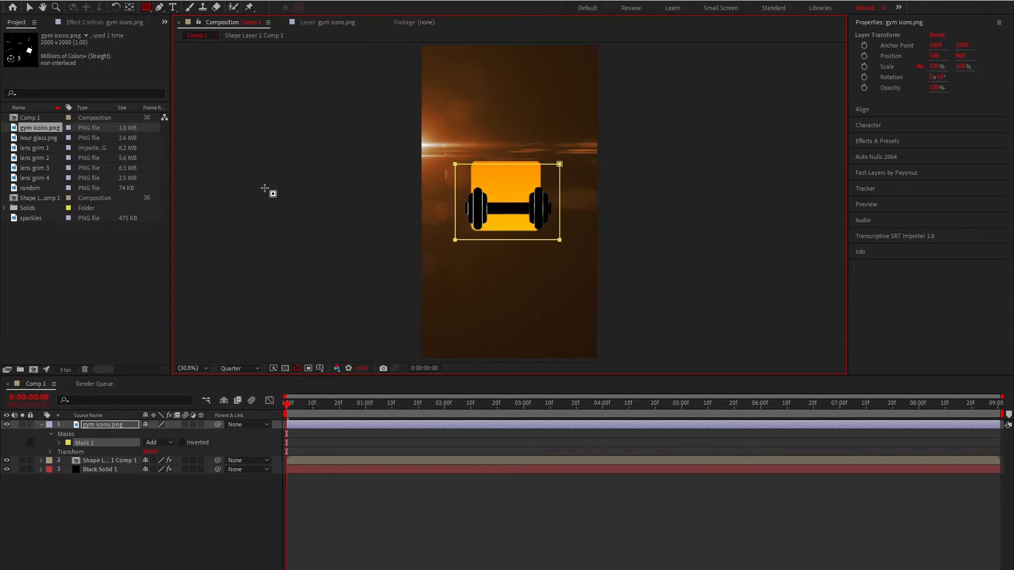
Scale the gym icons.png layer to 74% and center the dumbbell on the orange rounded square, leaving the layer 2D.
{"action": "key", "text": "s"}
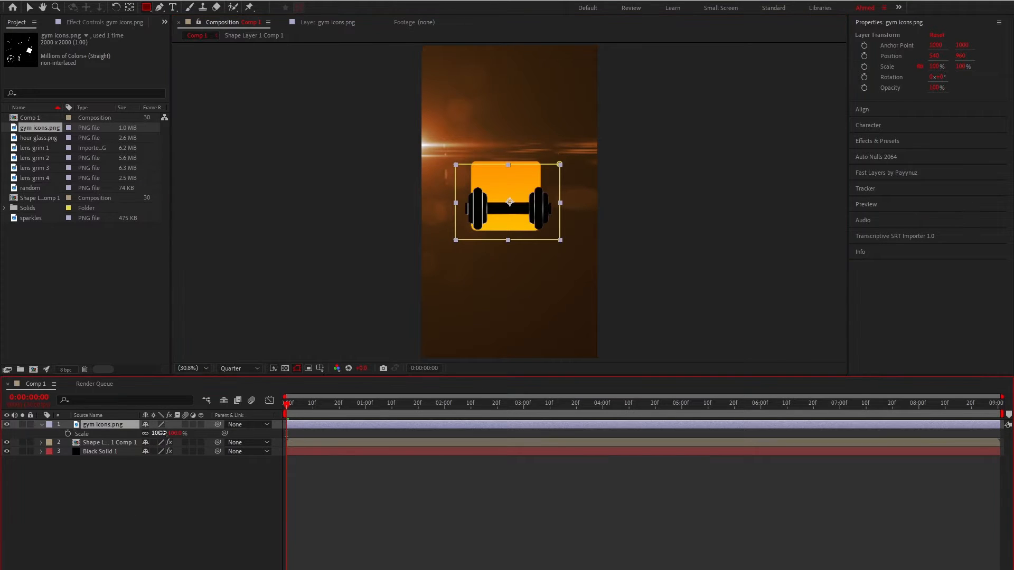
{"action": "left_click_drag", "start_coordinate": [160, 433], "coordinate": [157, 430]}
{"action": "key", "text": "v"}
{"action": "scroll", "coordinate": [515, 204], "scroll_direction": "up", "scroll_amount": 1}
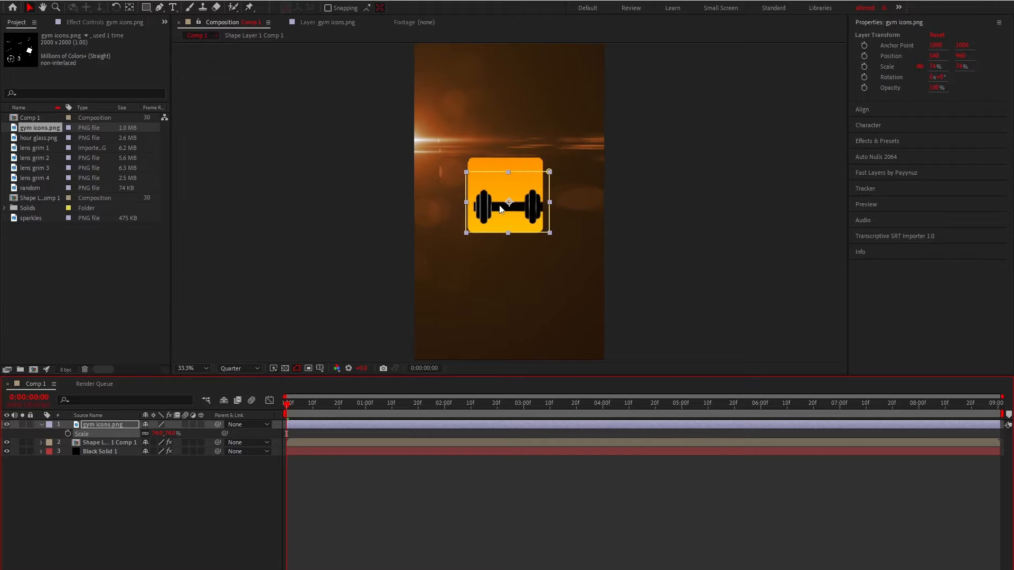
{"action": "left_click_drag", "start_coordinate": [504, 207], "coordinate": [501, 201]}
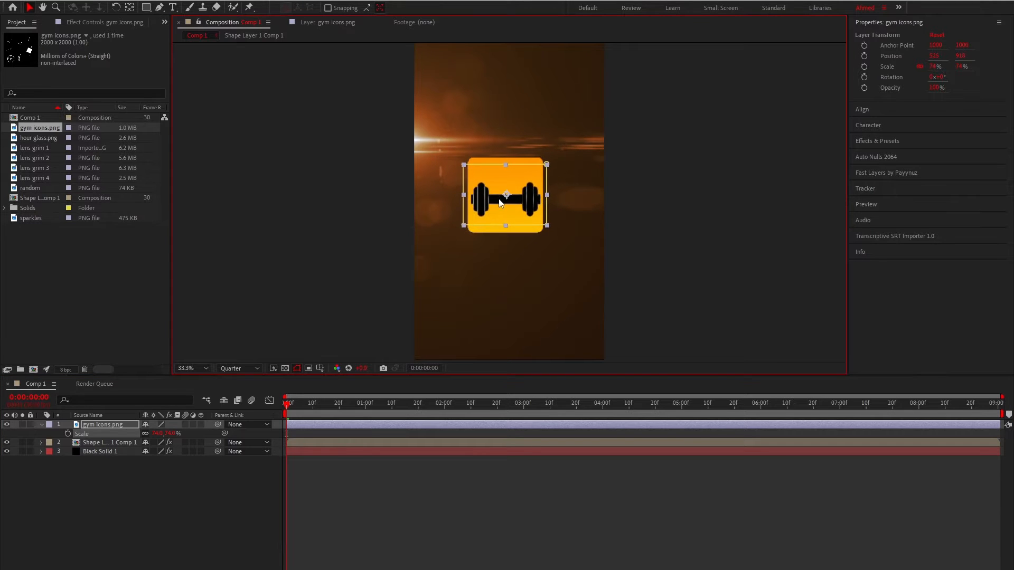
{"action": "left_click", "coordinate": [201, 425]}
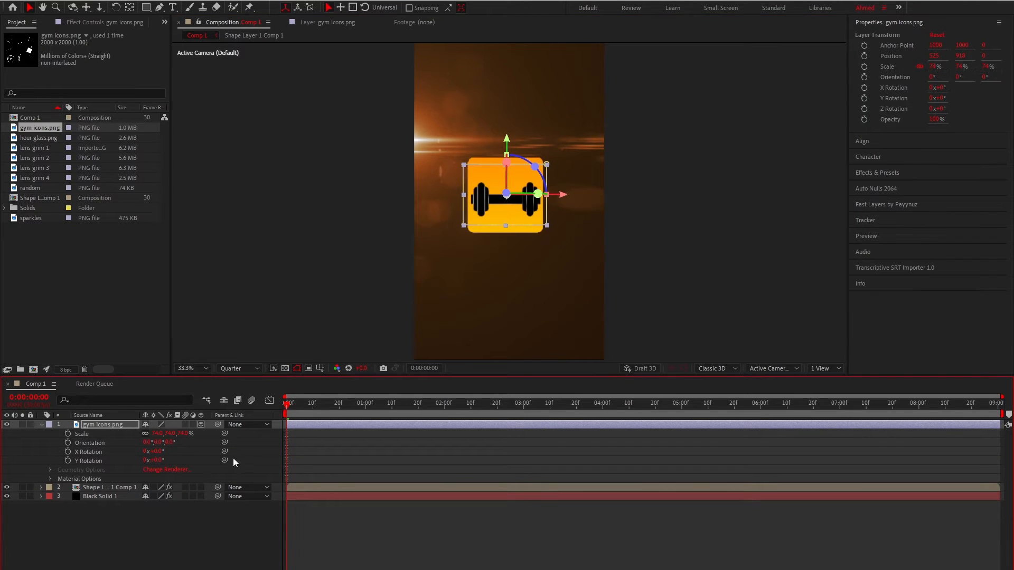
{"action": "left_click", "coordinate": [201, 424]}
Examine the dumbbell's fit and alignment on the orange square up close and in the whole frame.
{"action": "left_click", "coordinate": [208, 511]}
{"action": "scroll", "coordinate": [463, 200], "scroll_direction": "up", "scroll_amount": 2}
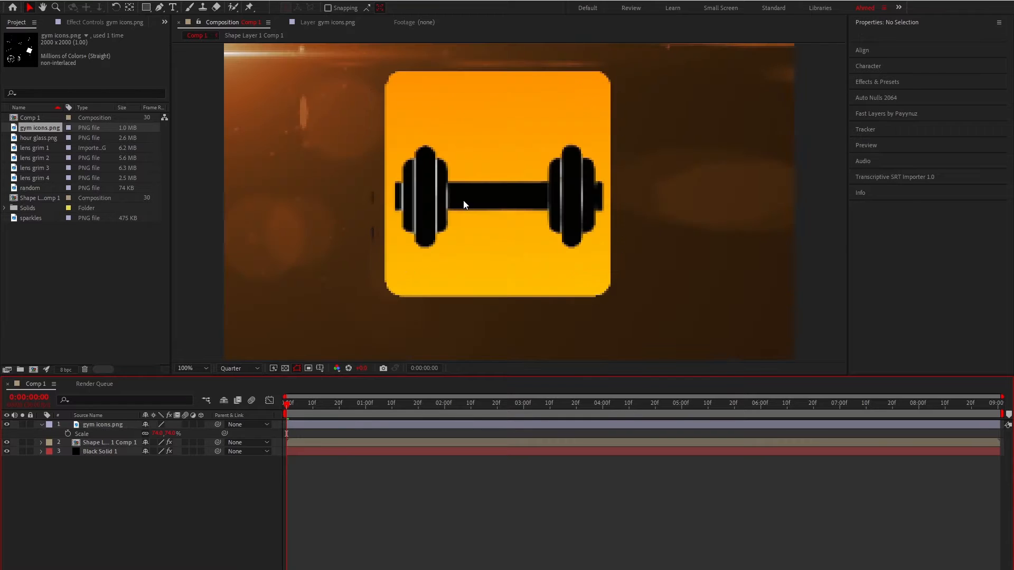
{"action": "left_click", "coordinate": [622, 462]}
{"action": "left_click", "coordinate": [120, 426]}
{"action": "left_click", "coordinate": [374, 185]}
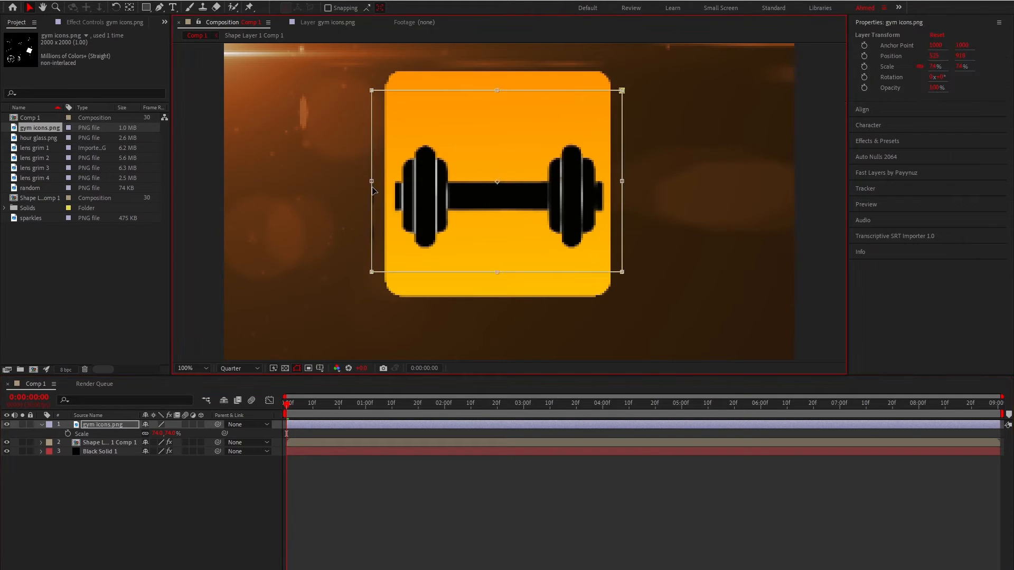
{"action": "left_click", "coordinate": [385, 500]}
{"action": "key", "text": "comma"}
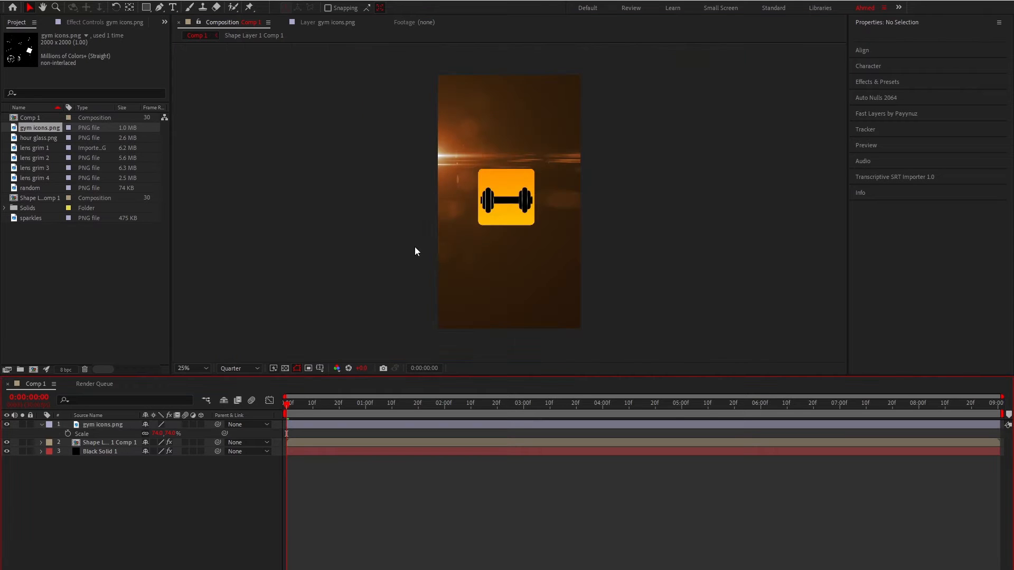
{"action": "left_click", "coordinate": [182, 368]}
{"action": "left_click", "coordinate": [187, 377]}
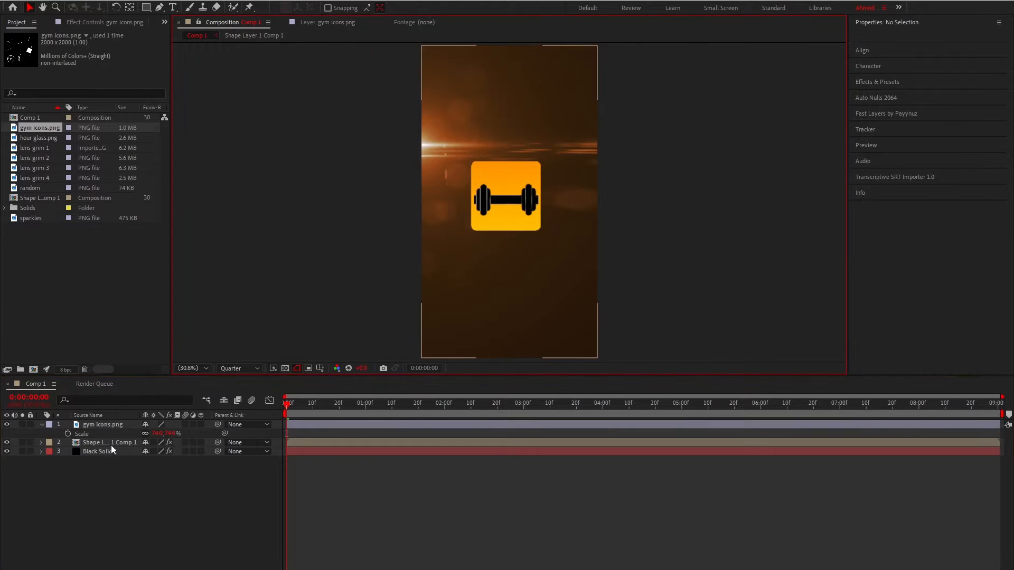
Pre-compose the gym icons.png layer as gym icons.png Comp 1, moving all attributes into the new composition.
{"action": "left_click", "coordinate": [113, 416]}
{"action": "right_click", "coordinate": [116, 424]}
{"action": "left_click", "coordinate": [154, 355]}
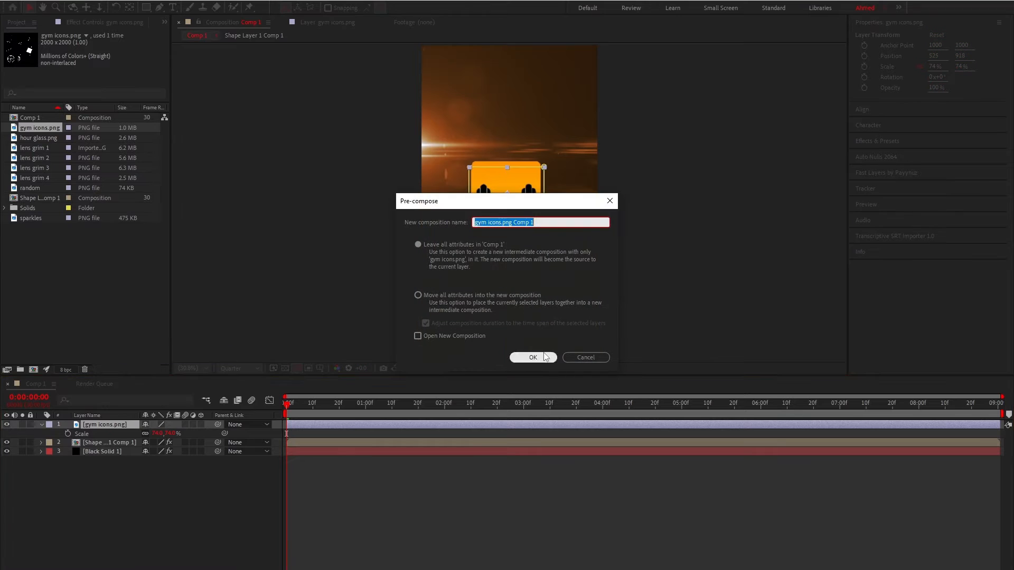
{"action": "left_click", "coordinate": [418, 294]}
{"action": "left_click", "coordinate": [552, 359]}
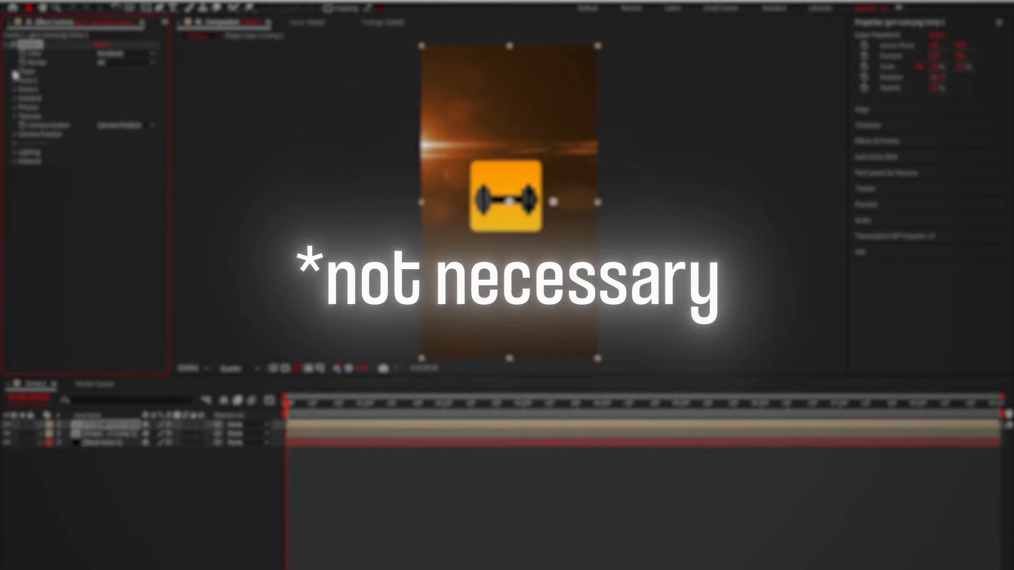
Assign the gym icons precomp as Shatter's custom shatter map and as its gradient layer.
{"action": "left_click", "coordinate": [14, 72]}
{"action": "left_click", "coordinate": [109, 89]}
{"action": "left_click", "coordinate": [116, 98]}
{"action": "left_click", "coordinate": [14, 161]}
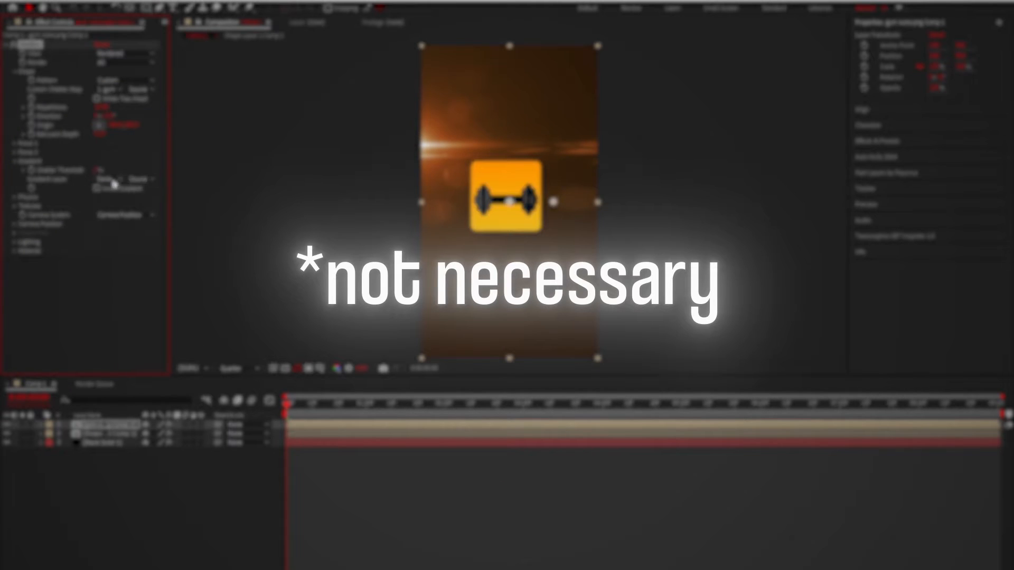
{"action": "left_click", "coordinate": [111, 179]}
{"action": "left_click", "coordinate": [115, 188]}
Set Shatter's side texture layer to the gym icons precomp and use First Comp Light as the light type.
{"action": "left_click", "coordinate": [14, 206]}
{"action": "left_click", "coordinate": [108, 278]}
{"action": "left_click", "coordinate": [114, 287]}
{"action": "left_click", "coordinate": [14, 314]}
{"action": "scroll", "coordinate": [79, 317], "scroll_direction": "down", "scroll_amount": 3}
{"action": "scroll", "coordinate": [79, 264], "scroll_direction": "up", "scroll_amount": 3}
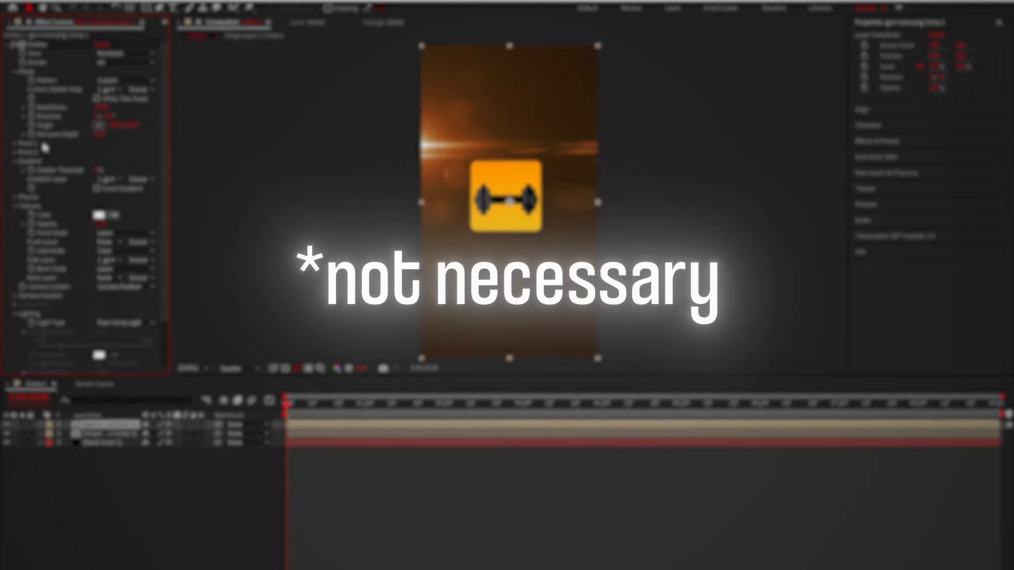
Rotate the Shatter camera about Y to expose the dumbbell's extruded side, and set the texture color to black.
{"action": "left_click", "coordinate": [5, 45]}
{"action": "scroll", "coordinate": [546, 199], "scroll_direction": "up", "scroll_amount": 1}
{"action": "left_click", "coordinate": [5, 45]}
{"action": "scroll", "coordinate": [528, 200], "scroll_direction": "up", "scroll_amount": 2}
{"action": "scroll", "coordinate": [64, 269], "scroll_direction": "down", "scroll_amount": 3}
{"action": "left_click", "coordinate": [14, 245]}
{"action": "left_click_drag", "start_coordinate": [109, 263], "coordinate": [140, 262]}
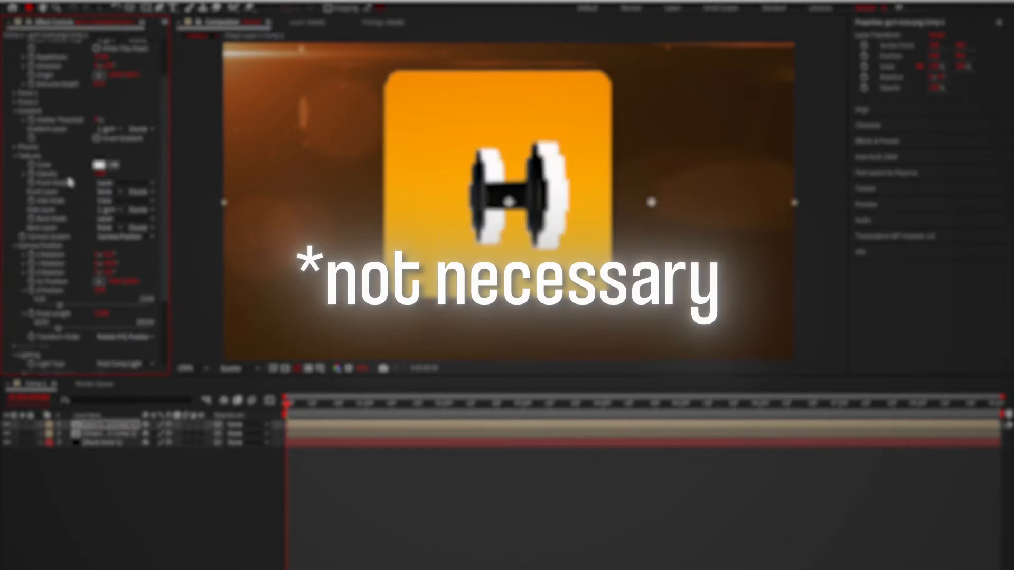
{"action": "left_click", "coordinate": [100, 163]}
{"action": "left_click", "coordinate": [311, 430]}
{"action": "left_click", "coordinate": [565, 301]}
Return the dumbbell's Shatter camera to its front-facing Y rotation and collapse the effect.
{"action": "scroll", "coordinate": [79, 238], "scroll_direction": "up", "scroll_amount": 2}
{"action": "scroll", "coordinate": [507, 201], "scroll_direction": "down", "scroll_amount": 2}
{"action": "left_click", "coordinate": [316, 485]}
{"action": "left_click_drag", "start_coordinate": [109, 311], "coordinate": [126, 311]}
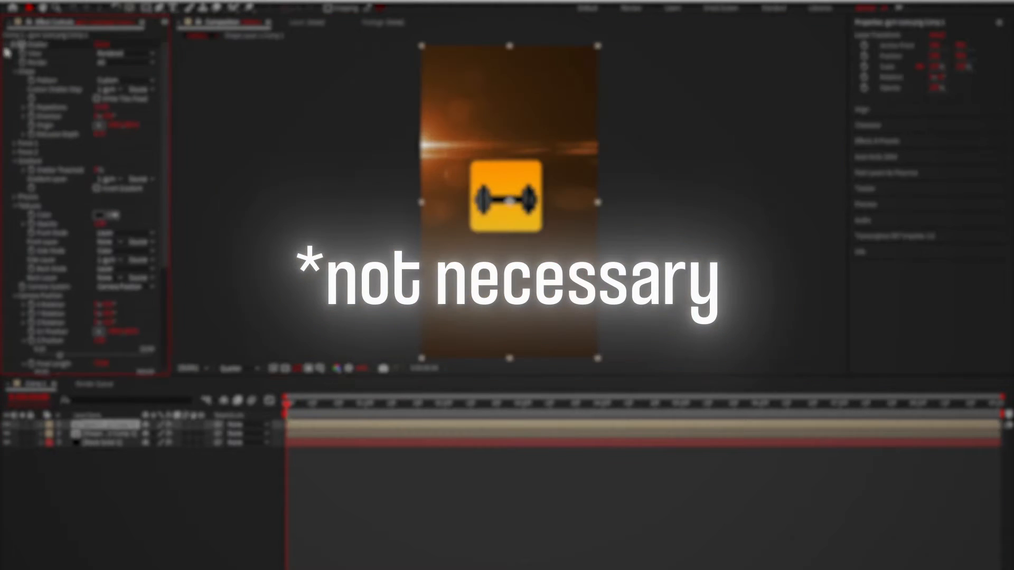
{"action": "left_click", "coordinate": [6, 43]}
Add hour glass.png to Comp 1 as the uppermost layer, scale it to 16%, and center it on the orange square.
{"action": "left_click", "coordinate": [369, 486]}
{"action": "left_click", "coordinate": [164, 22]}
{"action": "left_click", "coordinate": [176, 36]}
{"action": "left_click_drag", "start_coordinate": [40, 147], "coordinate": [139, 447]}
{"action": "key", "text": "s"}
{"action": "left_click_drag", "start_coordinate": [510, 211], "coordinate": [507, 202]}
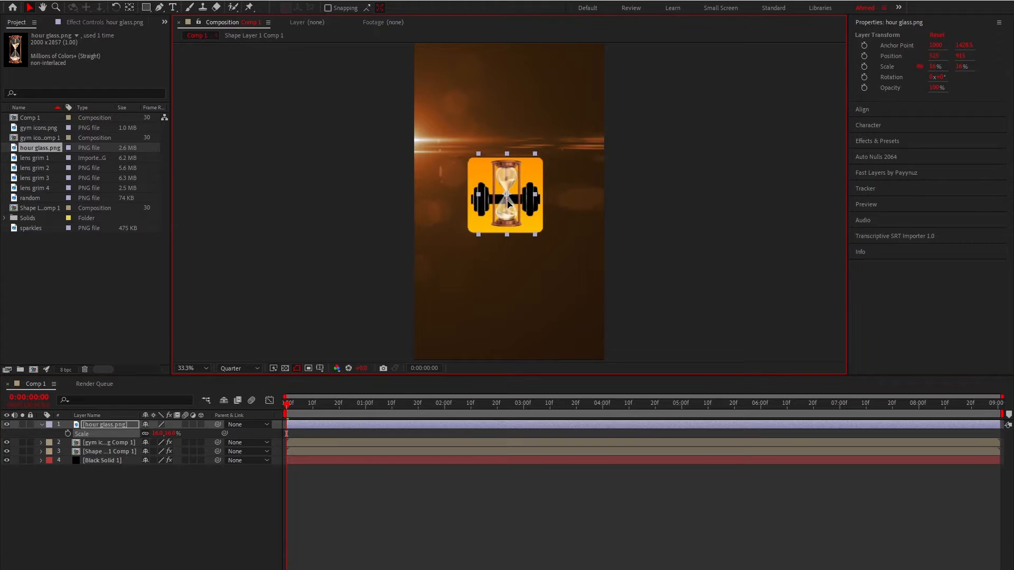
Pre-compose the hour glass.png layer as hour glass.png Comp 1, moving all attributes into the new composition.
{"action": "right_click", "coordinate": [105, 426]}
{"action": "left_click", "coordinate": [149, 360]}
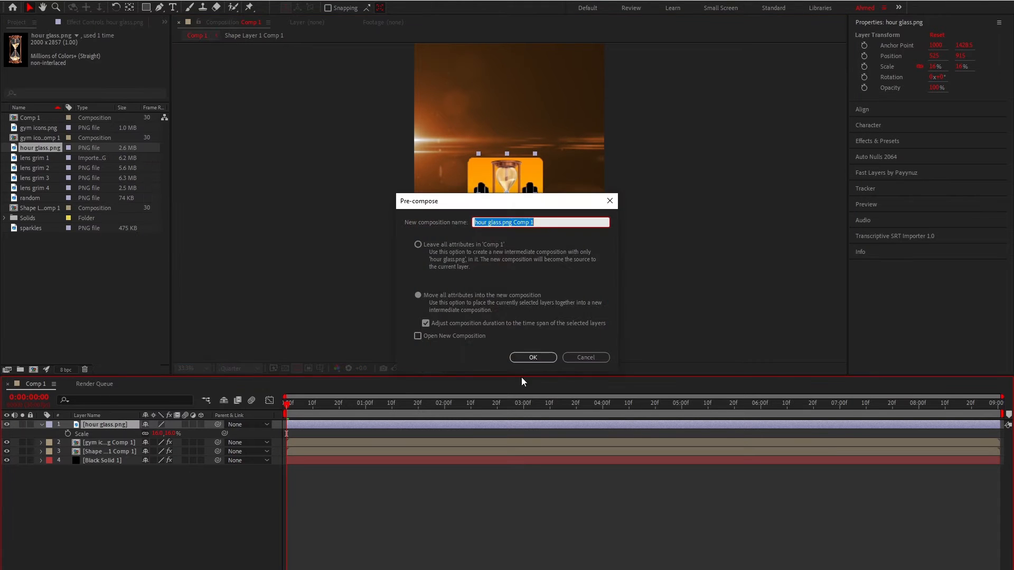
{"action": "left_click", "coordinate": [523, 353]}
Apply the Shatter effect to the hourglass precomp and set its view to Rendered.
{"action": "key", "text": "ctrl+space"}
{"action": "type", "text": "shatter"}
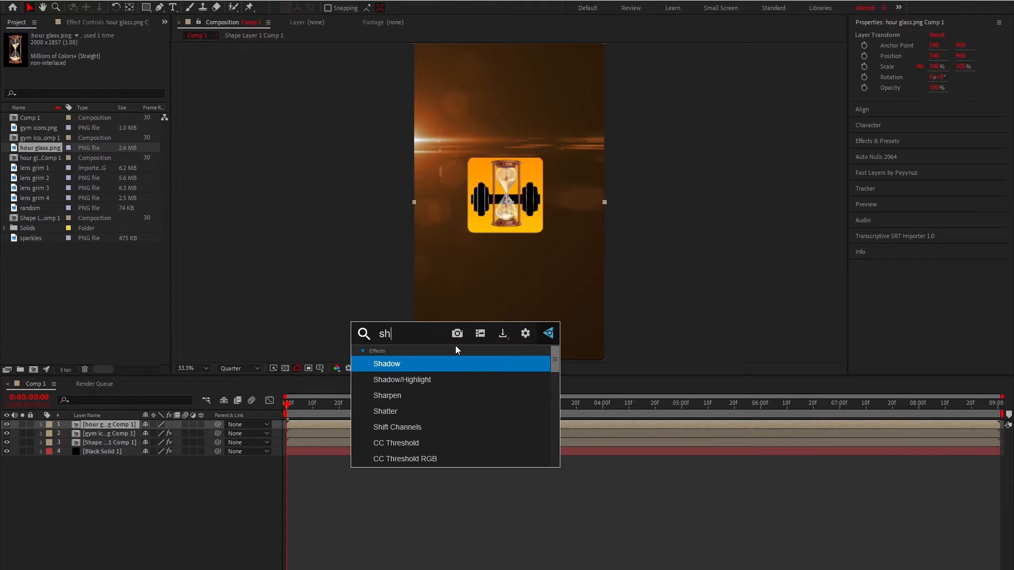
{"action": "key", "text": "Return"}
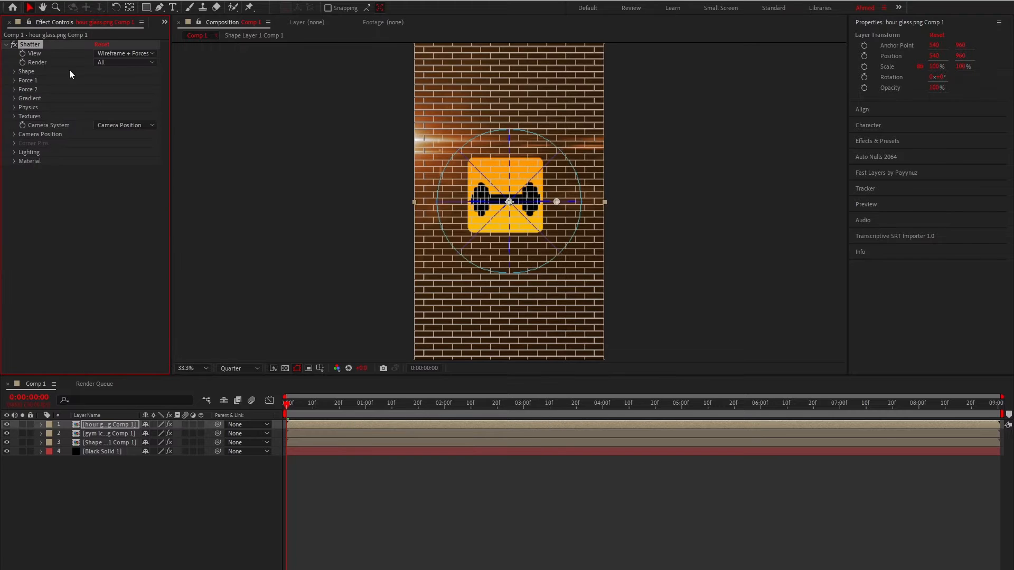
{"action": "left_click", "coordinate": [127, 53]}
{"action": "left_click", "coordinate": [113, 63]}
Set the Shatter pattern to Custom, with hour glass.png Comp 1 as both custom shatter map and gradient layer.
{"action": "left_click", "coordinate": [14, 71]}
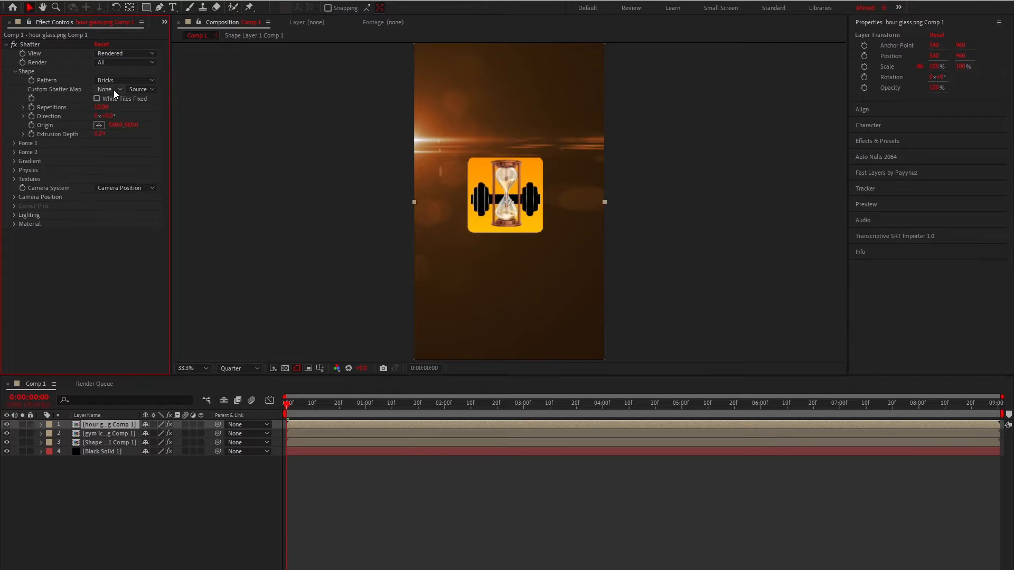
{"action": "left_click", "coordinate": [119, 80]}
{"action": "left_click", "coordinate": [110, 86]}
{"action": "left_click", "coordinate": [107, 93]}
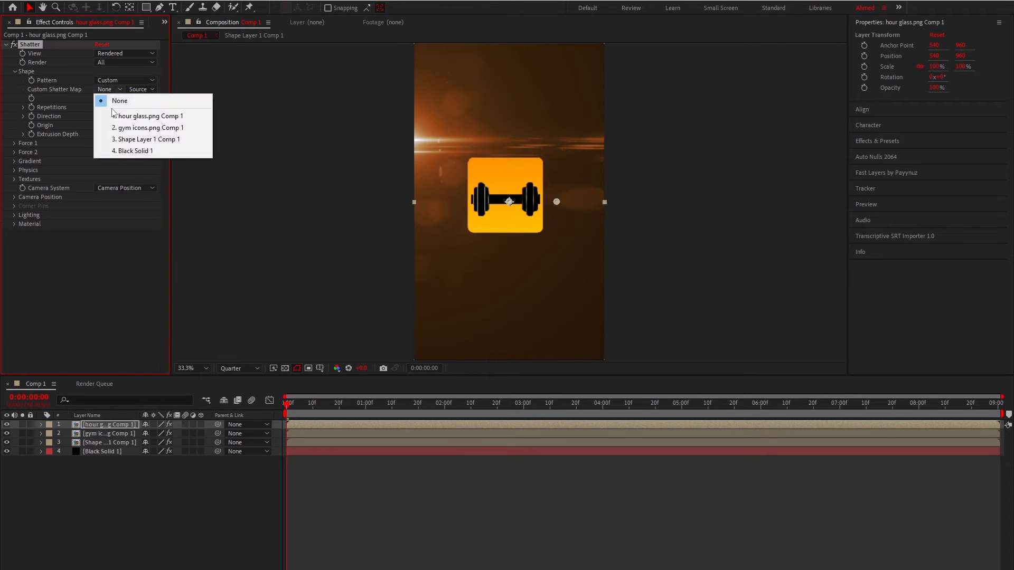
{"action": "left_click", "coordinate": [106, 116]}
{"action": "left_click", "coordinate": [13, 159]}
{"action": "left_click", "coordinate": [122, 179]}
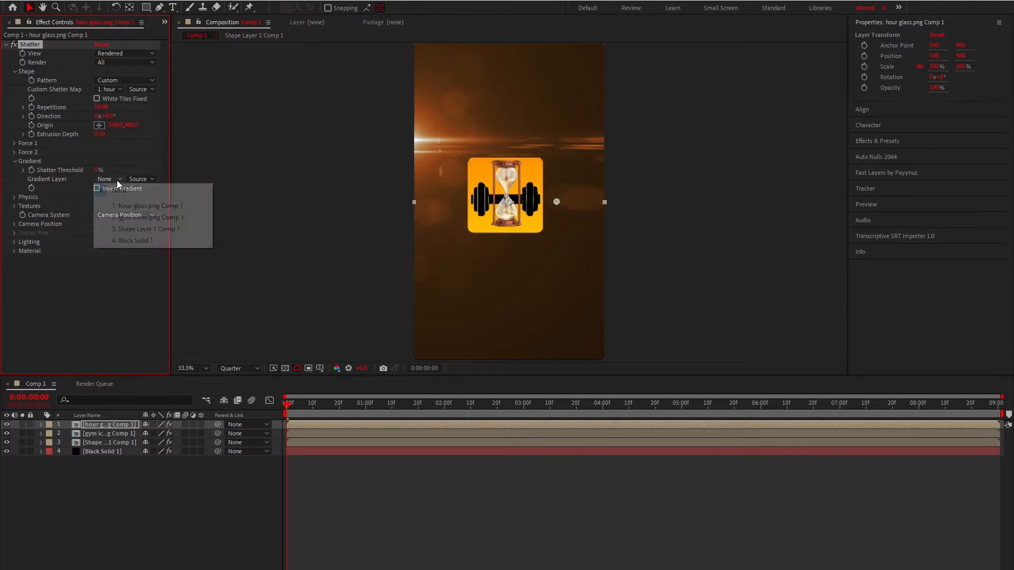
{"action": "left_click", "coordinate": [119, 204]}
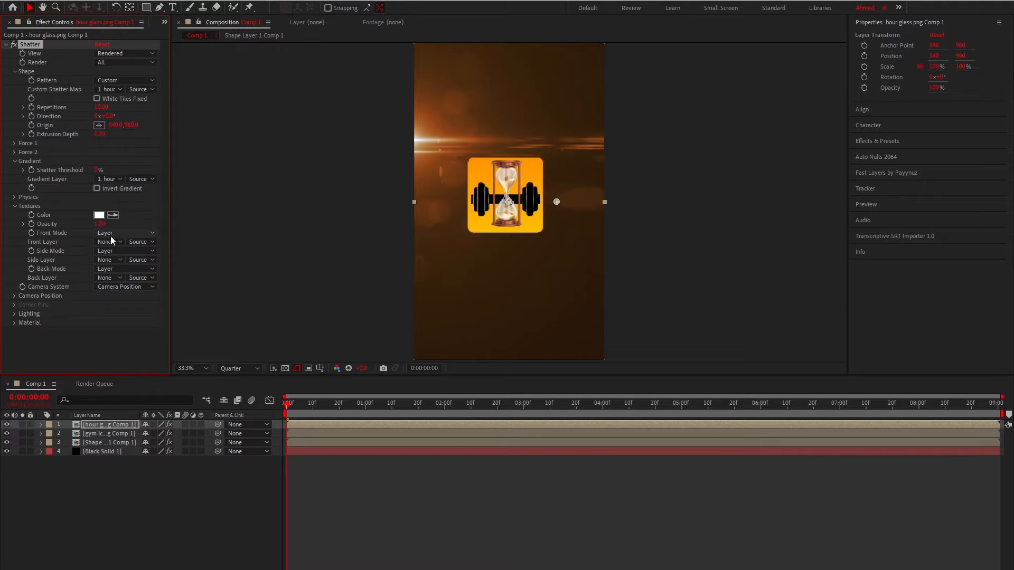
Set the Shatter side mode to Color and its side layer to hour glass.png Comp 1.
{"action": "left_click", "coordinate": [107, 251]}
{"action": "left_click", "coordinate": [120, 263]}
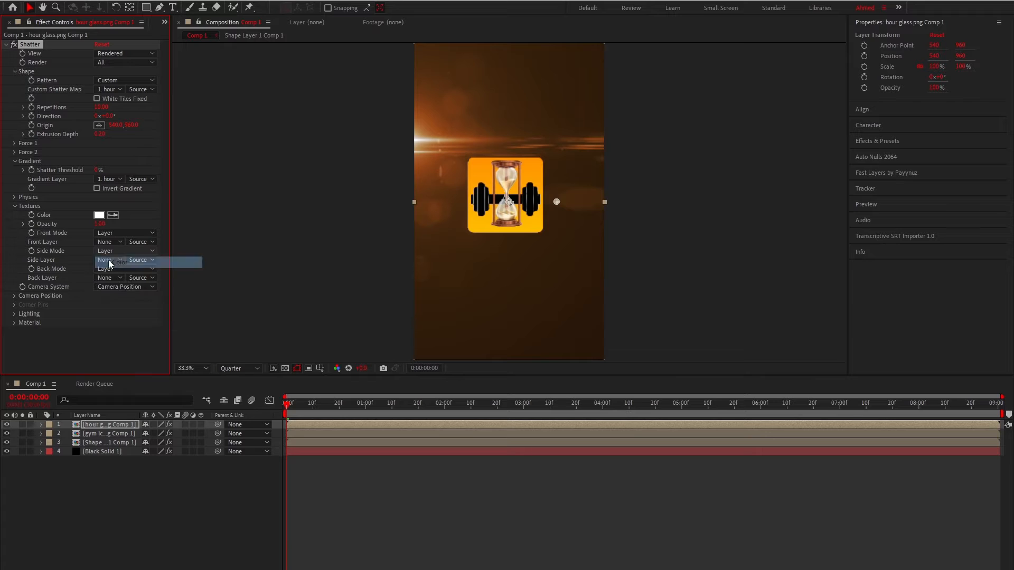
{"action": "left_click", "coordinate": [108, 260]}
{"action": "left_click", "coordinate": [129, 286]}
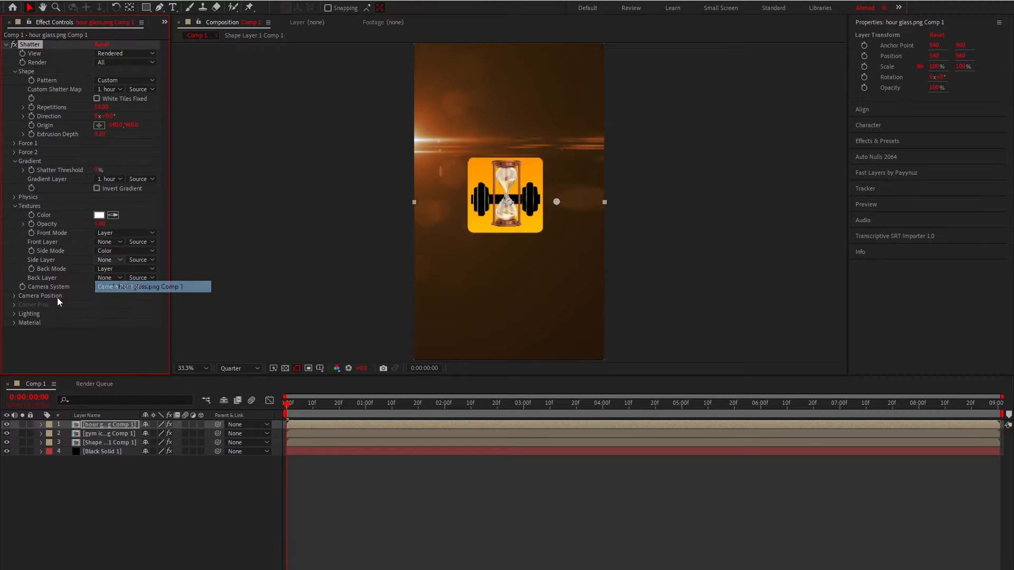
Light the hourglass's Shatter effect with First Comp Light and an ambient light of 1.
{"action": "left_click", "coordinate": [15, 314]}
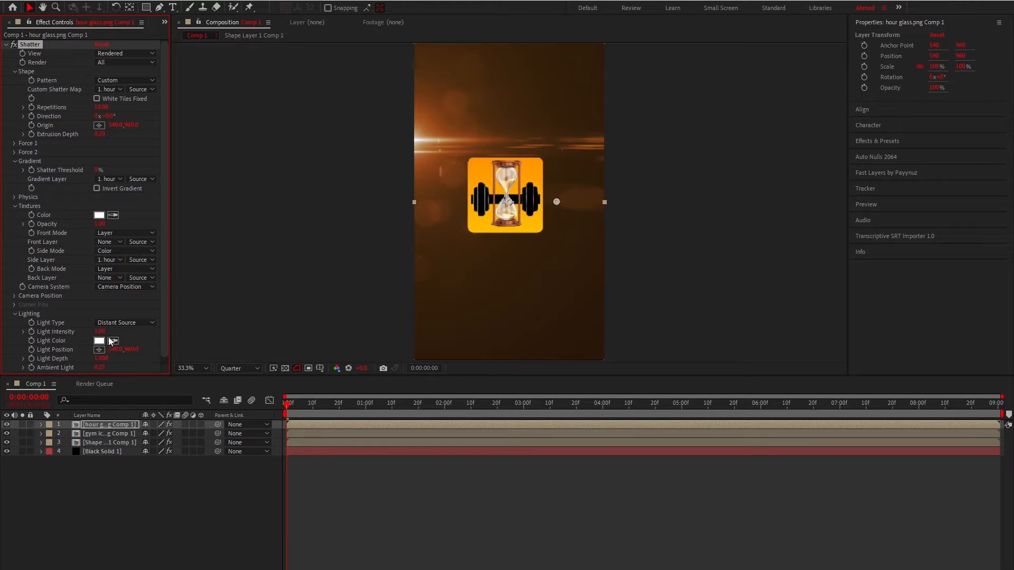
{"action": "left_click", "coordinate": [126, 322]}
{"action": "left_click", "coordinate": [121, 357]}
{"action": "scroll", "coordinate": [98, 339], "scroll_direction": "down", "scroll_amount": 2}
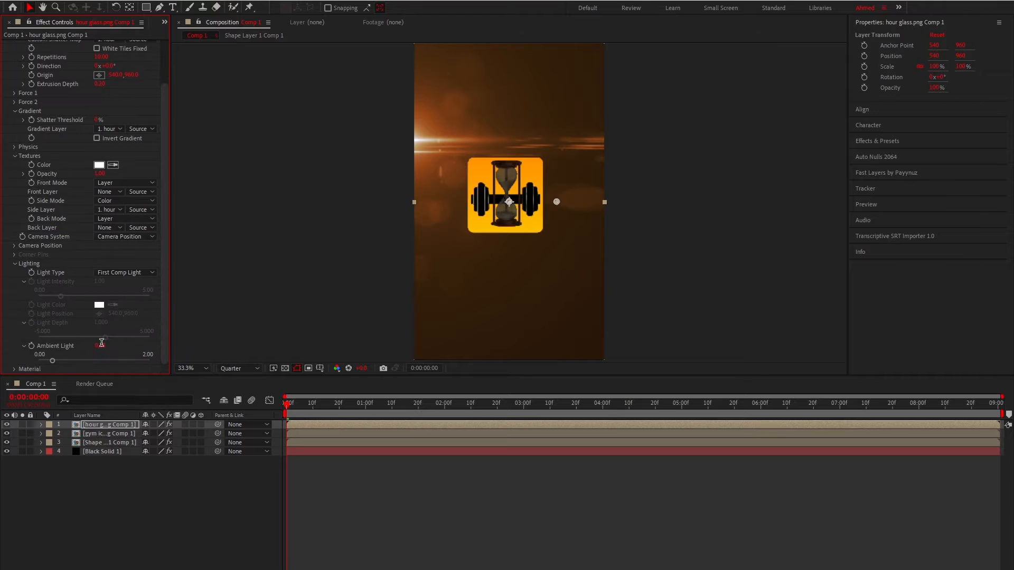
{"action": "key", "text": "Return"}
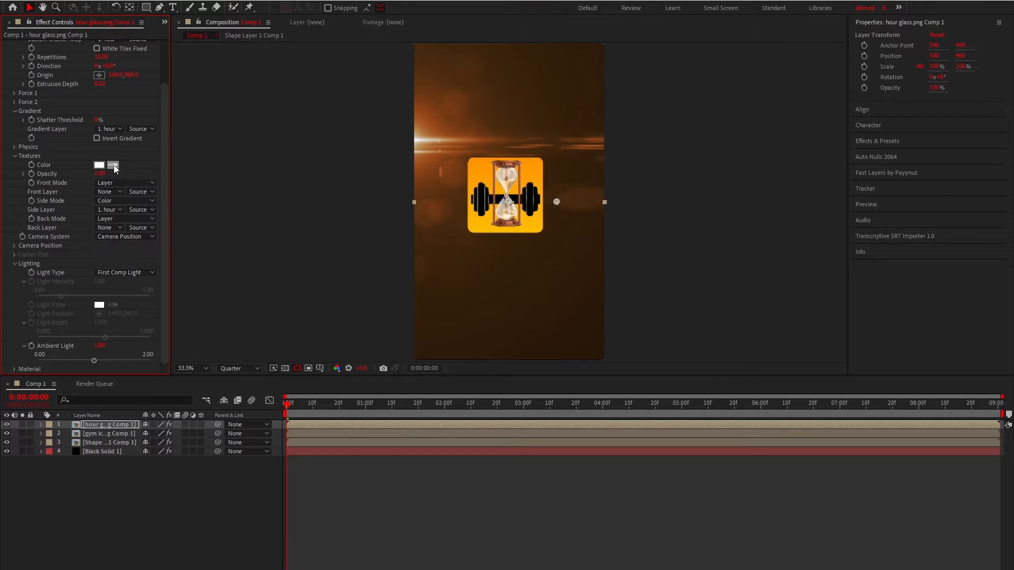
Sample brown 9C7B60 from the hourglass as its Shatter texture color, and rotate the camera about Y to expose the extruded side.
{"action": "left_click", "coordinate": [502, 222]}
{"action": "scroll", "coordinate": [461, 210], "scroll_direction": "up", "scroll_amount": 2}
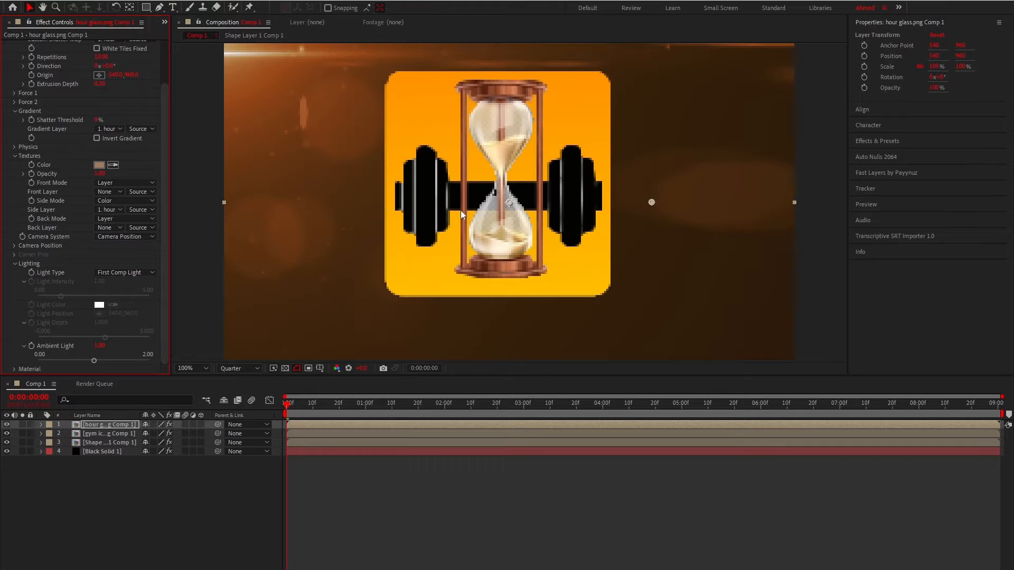
{"action": "left_click", "coordinate": [15, 246]}
{"action": "left_click_drag", "start_coordinate": [110, 264], "coordinate": [148, 270]}
Try a saturated orange as the hourglass's Shatter texture color, and sample light orange FFBD6D from the background flare instead.
{"action": "left_click", "coordinate": [99, 166]}
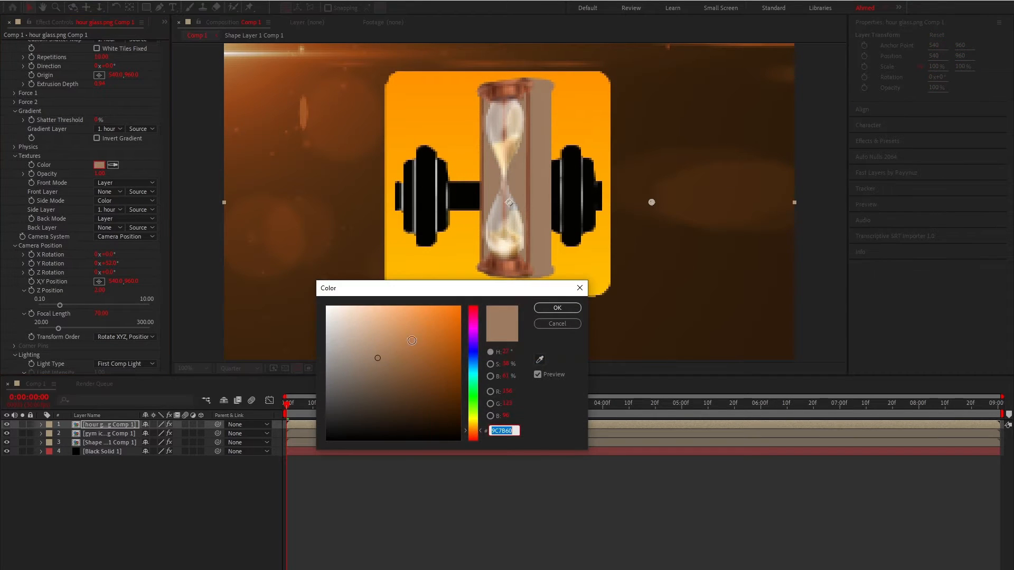
{"action": "left_click", "coordinate": [459, 307]}
{"action": "left_click", "coordinate": [579, 287]}
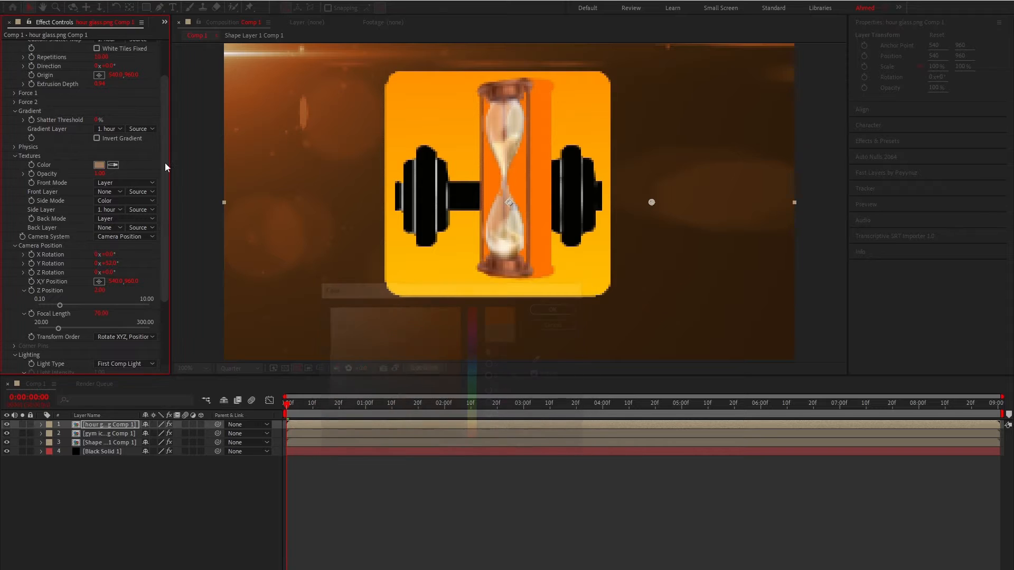
{"action": "left_click", "coordinate": [239, 61]}
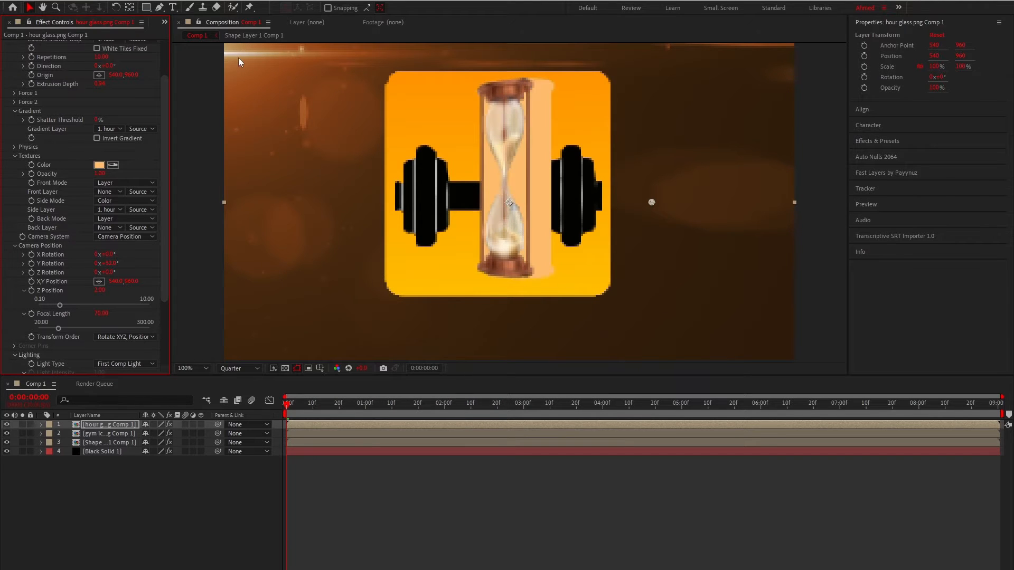
Set the hourglass's Shatter texture color to orange F37E00.
{"action": "left_click", "coordinate": [100, 166]}
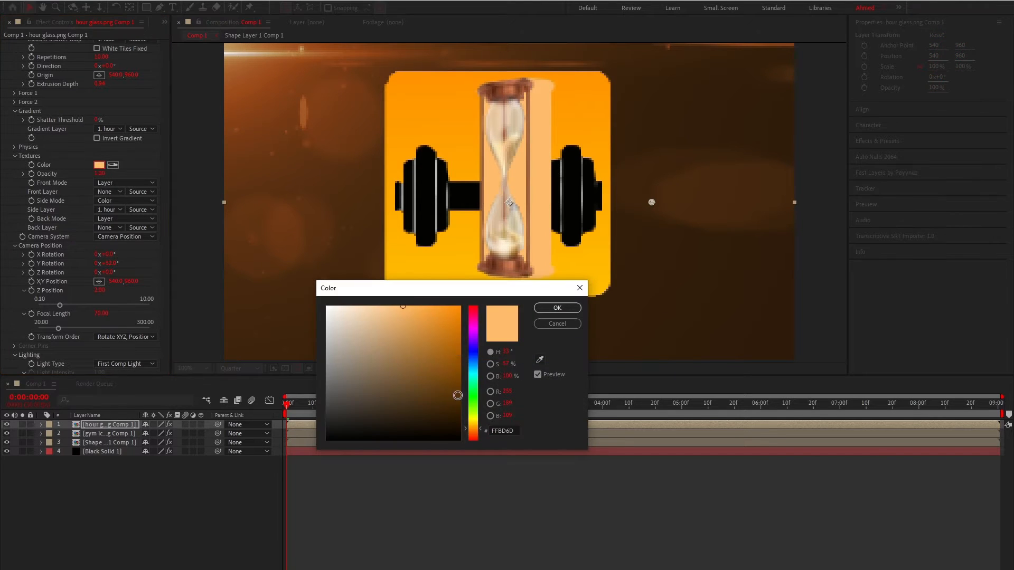
{"action": "left_click", "coordinate": [460, 312]}
{"action": "left_click_drag", "start_coordinate": [477, 428], "coordinate": [476, 429]}
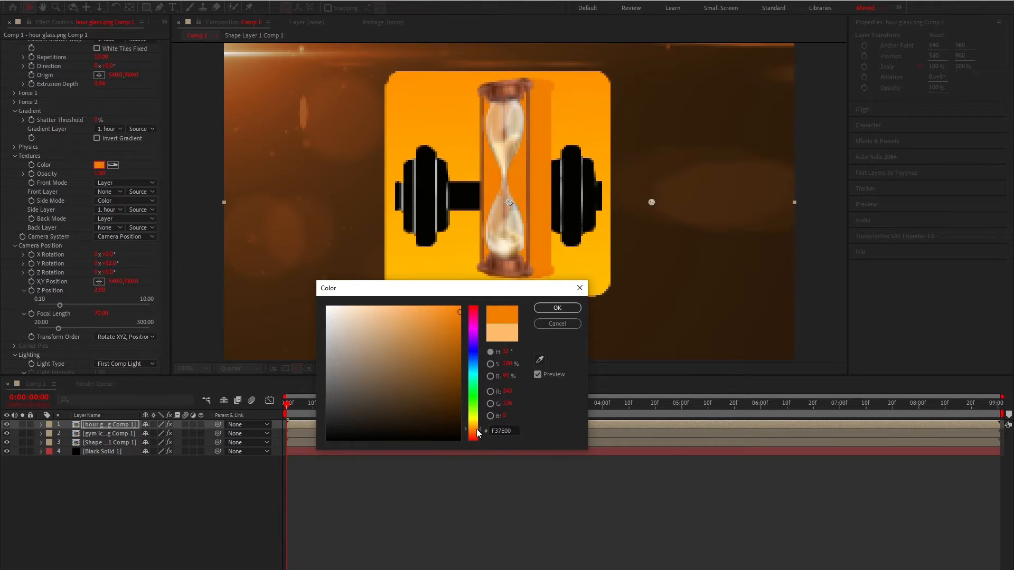
{"action": "left_click", "coordinate": [557, 320]}
{"action": "scroll", "coordinate": [510, 214], "scroll_direction": "down", "scroll_amount": 2}
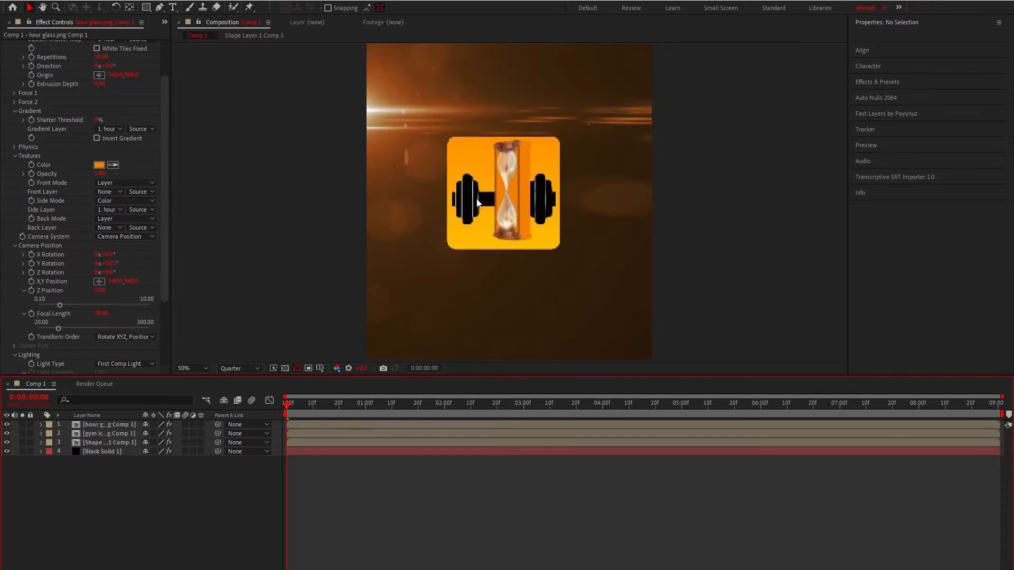
Inspect the hourglass's extruded side by rotating its Shatter camera about Y, and return the Y Rotation to 0°.
{"action": "left_click_drag", "start_coordinate": [108, 265], "coordinate": [90, 274]}
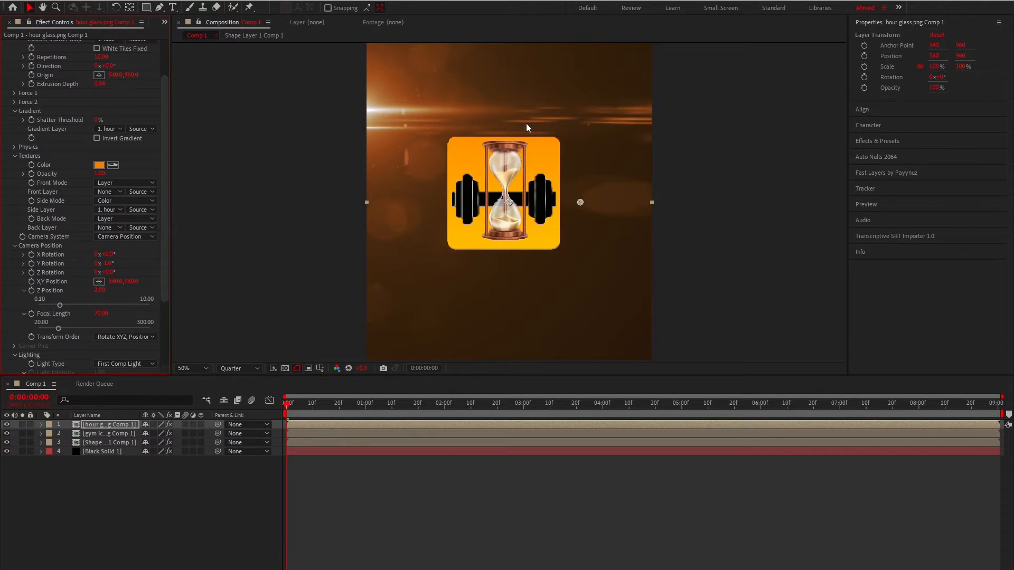
{"action": "scroll", "coordinate": [507, 135], "scroll_direction": "up", "scroll_amount": 2}
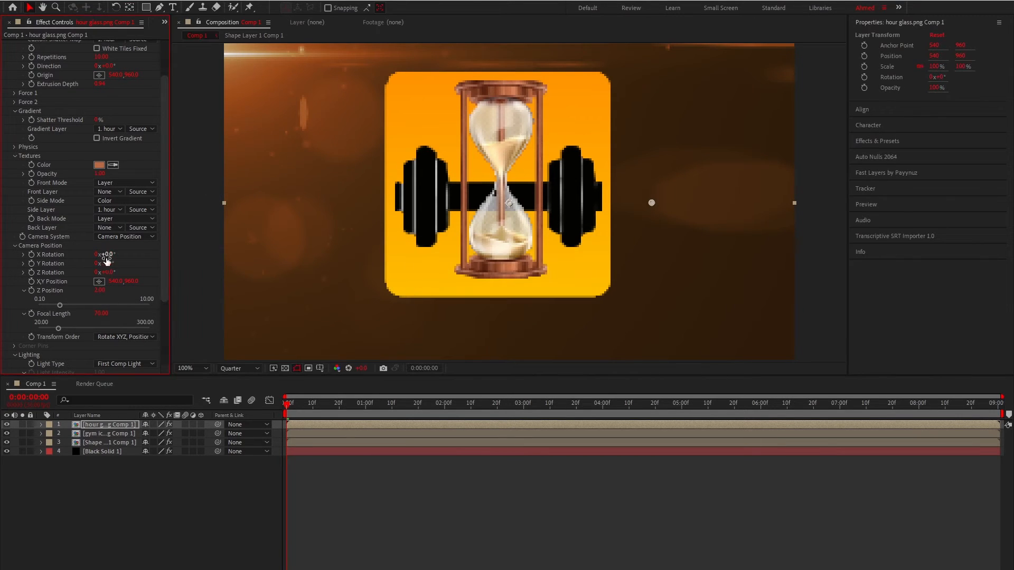
{"action": "left_click_drag", "start_coordinate": [107, 261], "coordinate": [81, 276]}
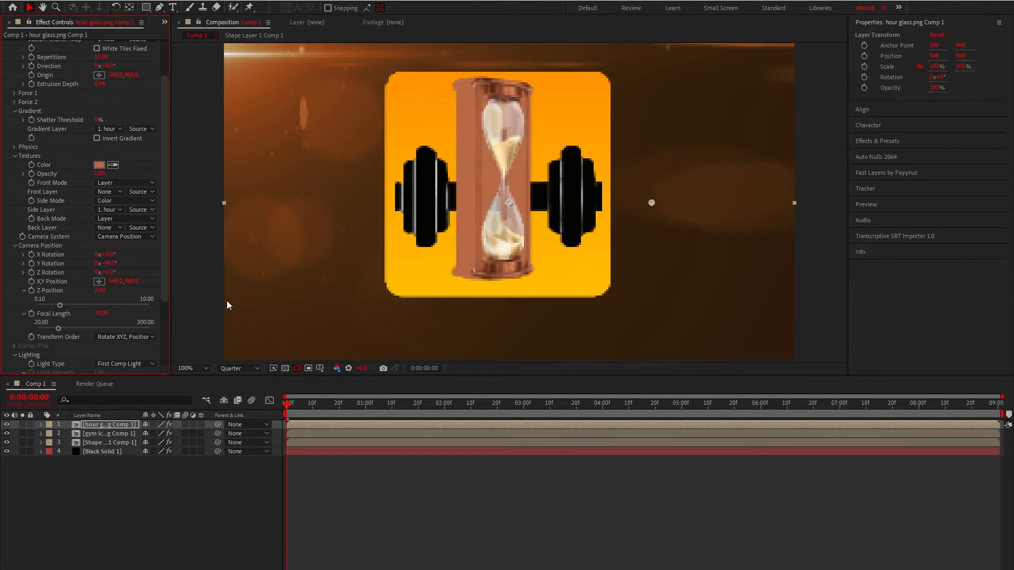
{"action": "left_click", "coordinate": [197, 368]}
{"action": "left_click", "coordinate": [191, 376]}
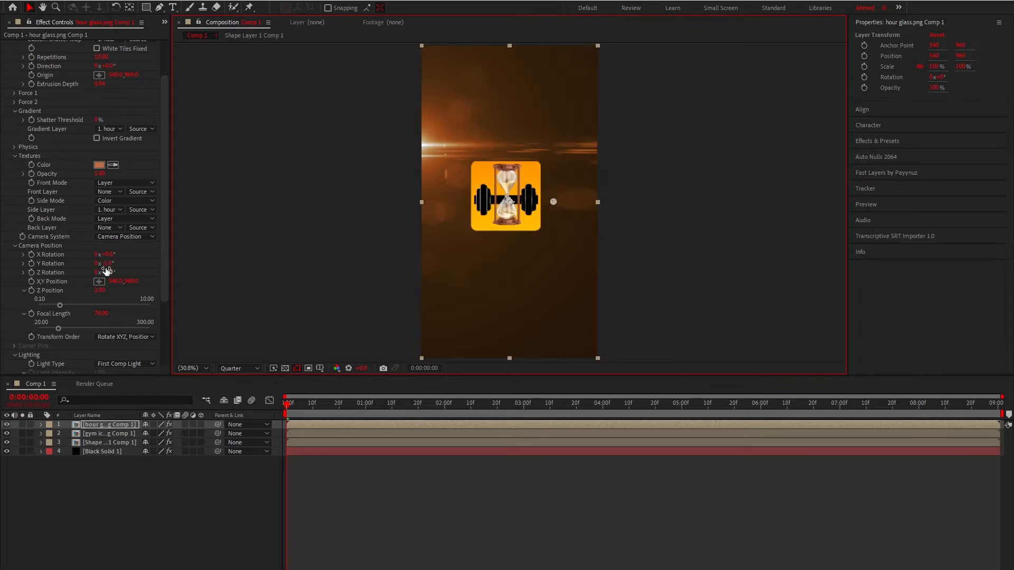
{"action": "left_click", "coordinate": [346, 492]}
{"action": "scroll", "coordinate": [517, 159], "scroll_direction": "up", "scroll_amount": 1}
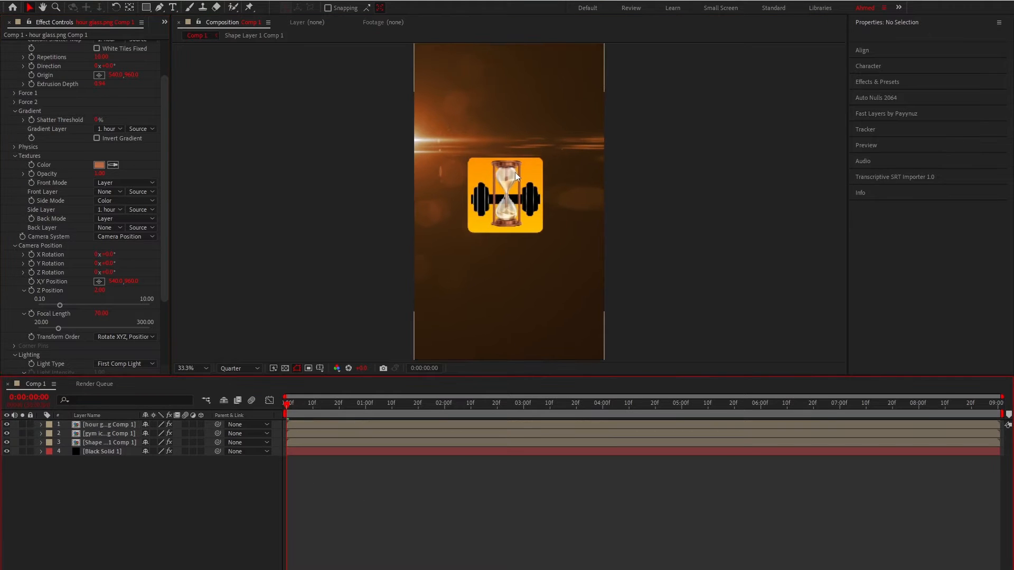
{"action": "scroll", "coordinate": [416, 194], "scroll_direction": "up", "scroll_amount": 2}
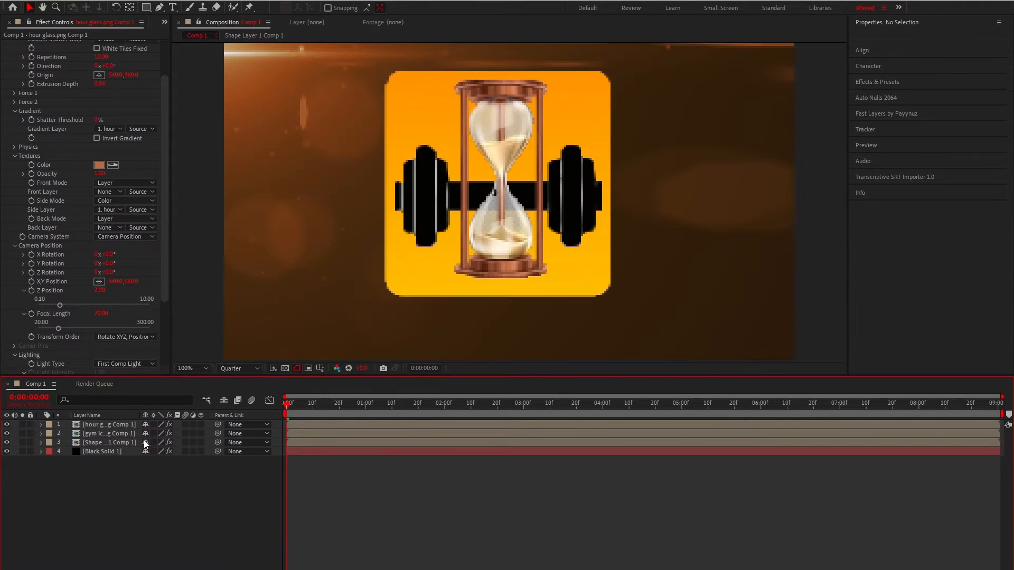
{"action": "left_click_drag", "start_coordinate": [113, 424], "coordinate": [115, 441]}
{"action": "left_click", "coordinate": [129, 441], "text": "ctrl"}
{"action": "key", "text": "ctrl+z"}
{"action": "key", "text": "ctrl+z"}
Turn the hourglass, gym icon and Shape Layer comps into 3D layers.
{"action": "scroll", "coordinate": [430, 223], "scroll_direction": "down", "scroll_amount": 1}
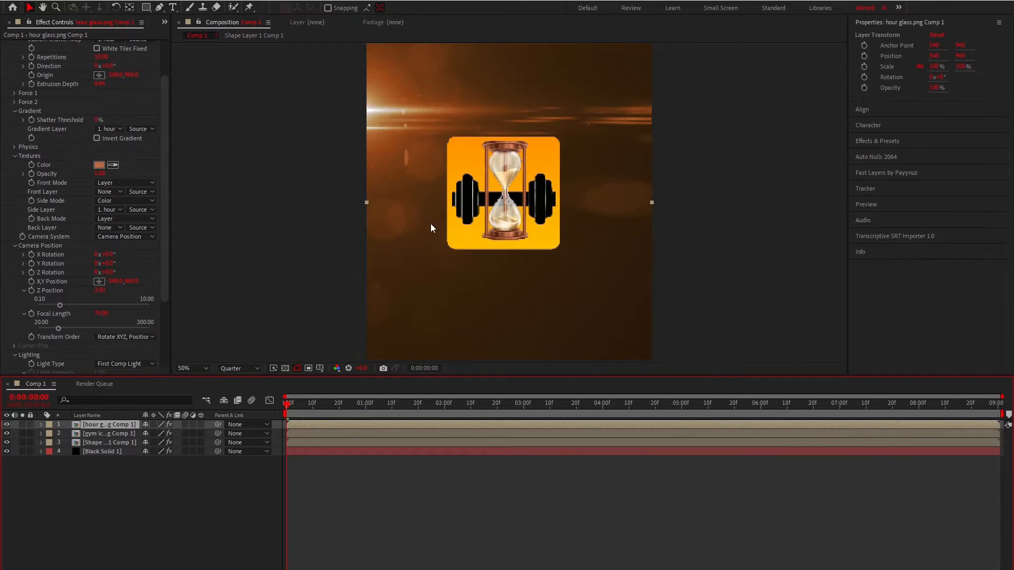
{"action": "left_click", "coordinate": [127, 441], "text": "shift"}
{"action": "left_click", "coordinate": [201, 441]}
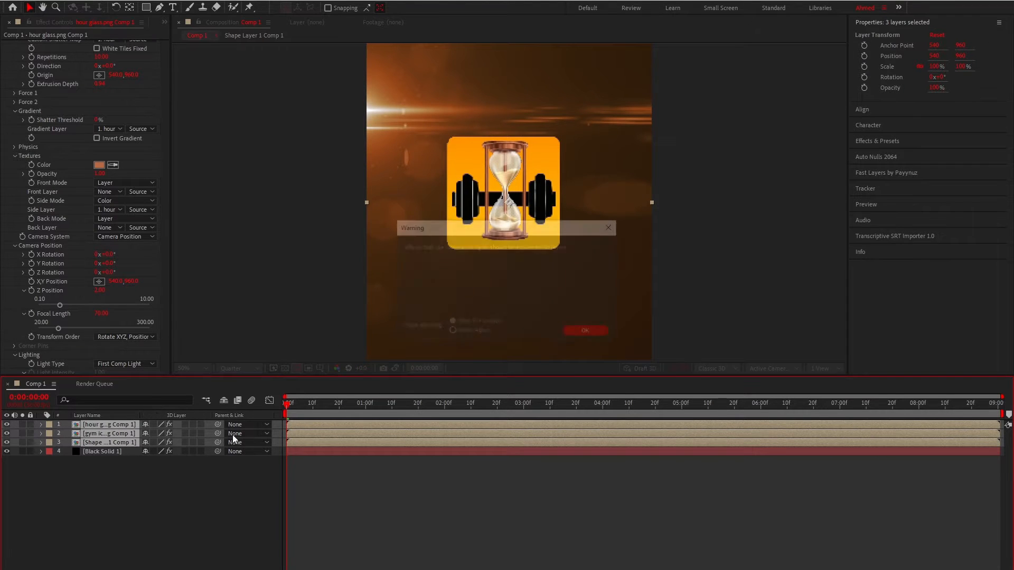
{"action": "left_click", "coordinate": [587, 332]}
Set the Z position of the three icon layers to -400 and scale them to 73%.
{"action": "key", "text": "p"}
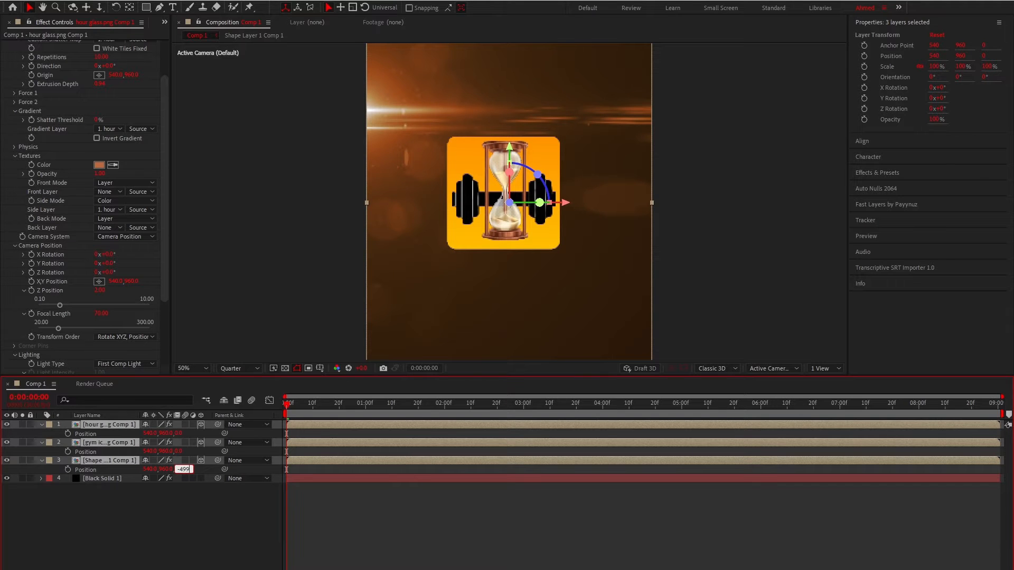
{"action": "type", "text": "-400"}
{"action": "key", "text": "Return"}
{"action": "key", "text": "s"}
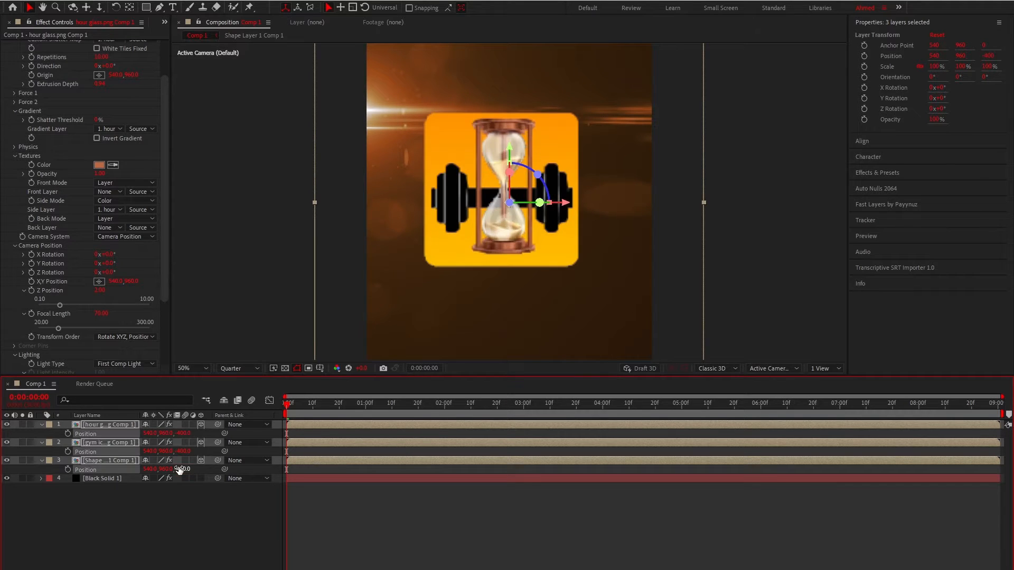
{"action": "left_click_drag", "start_coordinate": [152, 468], "coordinate": [145, 472]}
{"action": "left_click", "coordinate": [272, 510]}
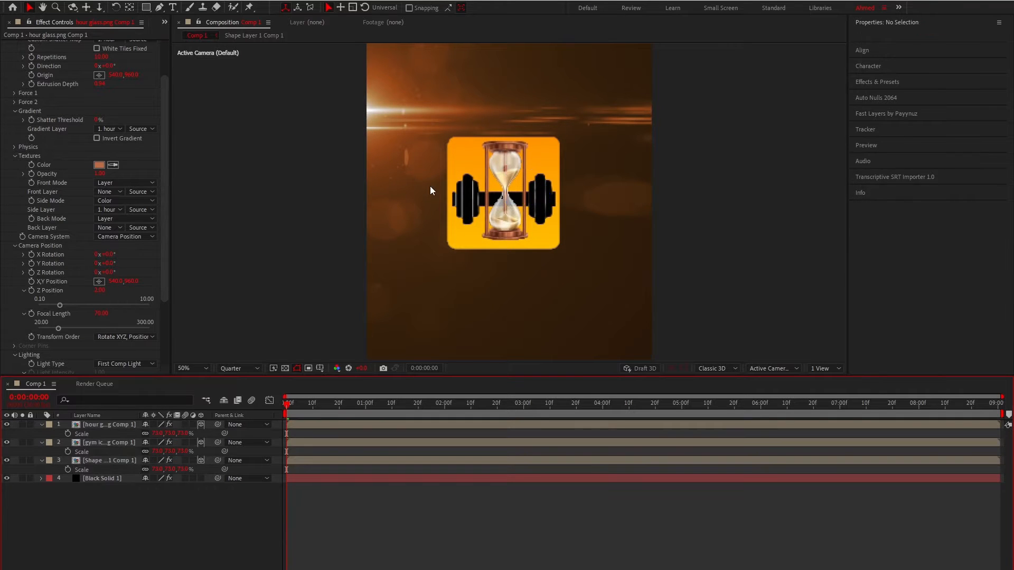
Fit the whole composition in the viewer and collapse the layers' revealed properties in the timeline.
{"action": "scroll", "coordinate": [430, 189], "scroll_direction": "down", "scroll_amount": 2}
{"action": "left_click", "coordinate": [179, 368]}
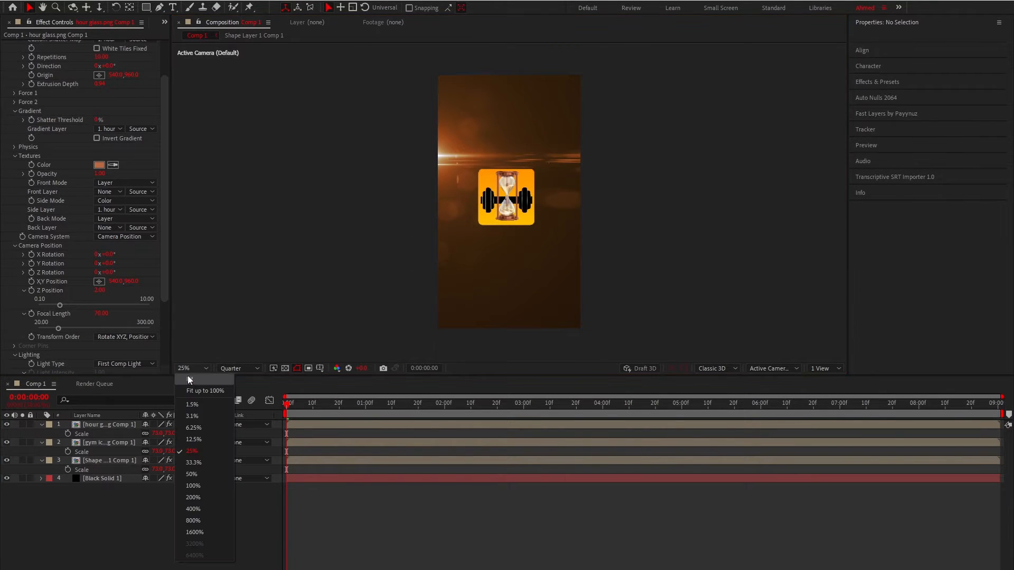
{"action": "left_click", "coordinate": [196, 515]}
{"action": "key", "text": "u"}
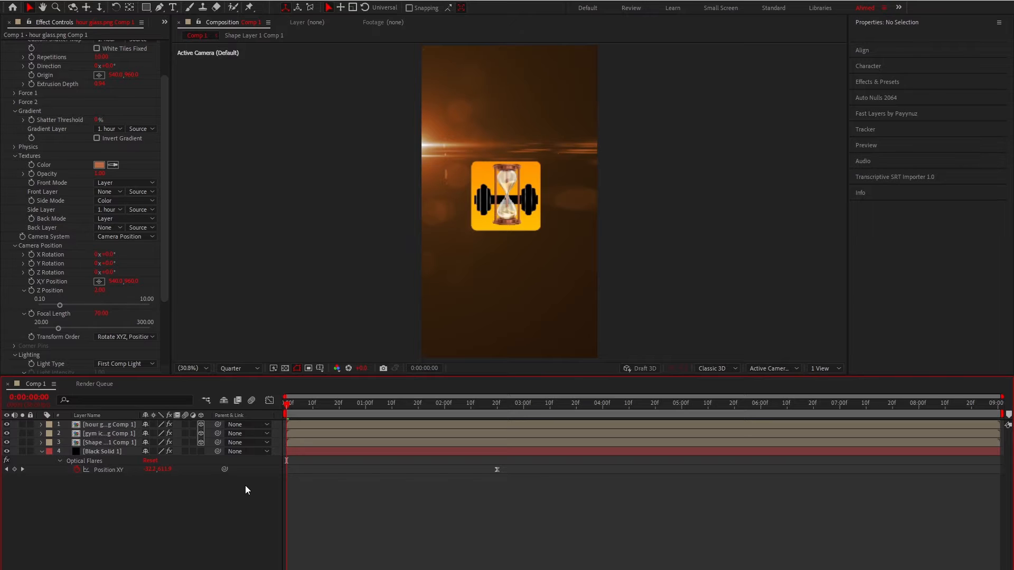
{"action": "key", "text": "u"}
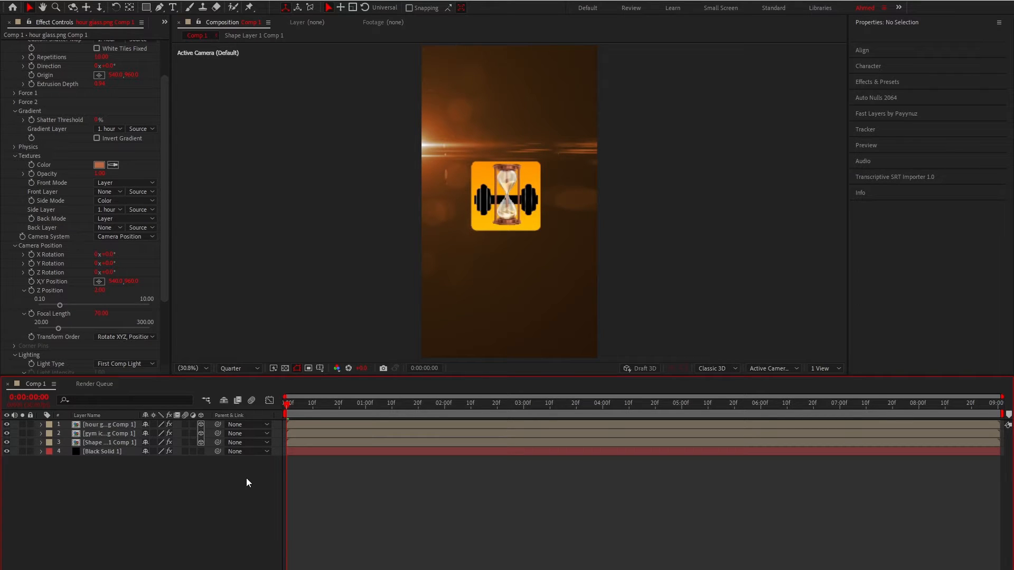
Create a one-node camera and add two hierarchically parented nulls to control it with Auto Nulls 2064.
{"action": "key", "text": "ctrl+alt+shift+c"}
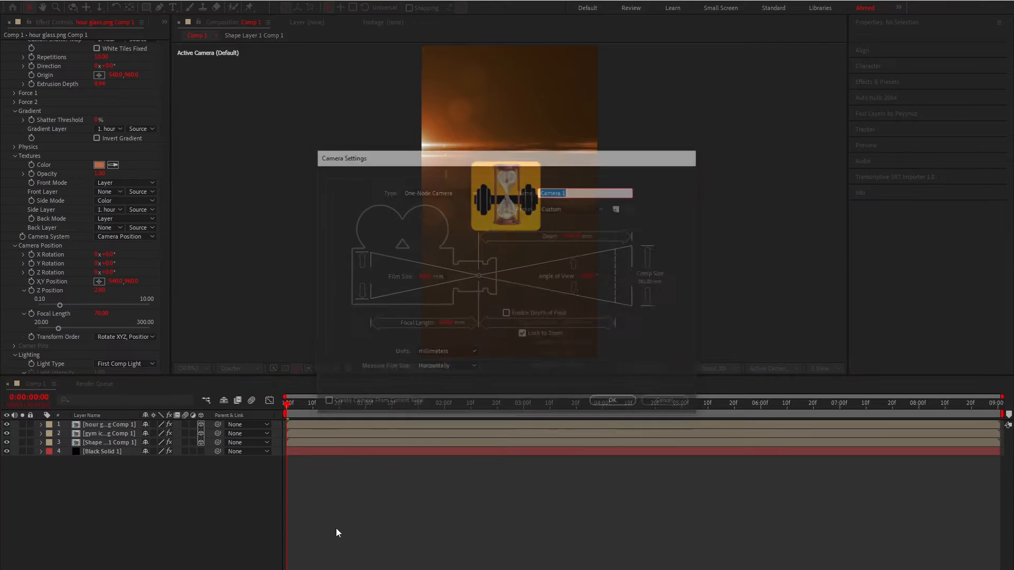
{"action": "left_click", "coordinate": [642, 313]}
{"action": "left_click", "coordinate": [908, 157]}
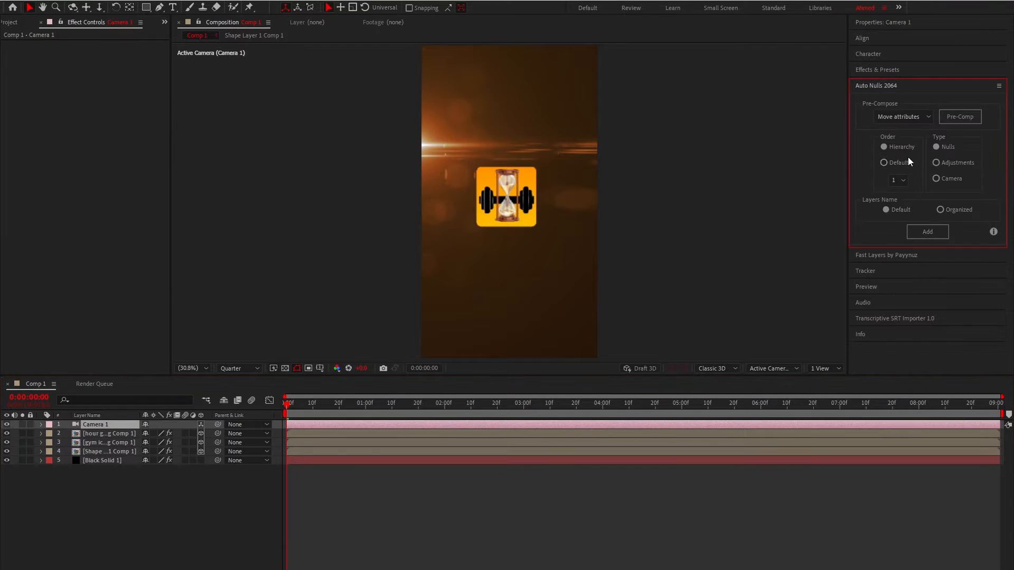
{"action": "left_click", "coordinate": [919, 232]}
Turn both camera control nulls, Null 1 and Null 2, into 3D layers.
{"action": "left_click", "coordinate": [103, 433], "text": "shift"}
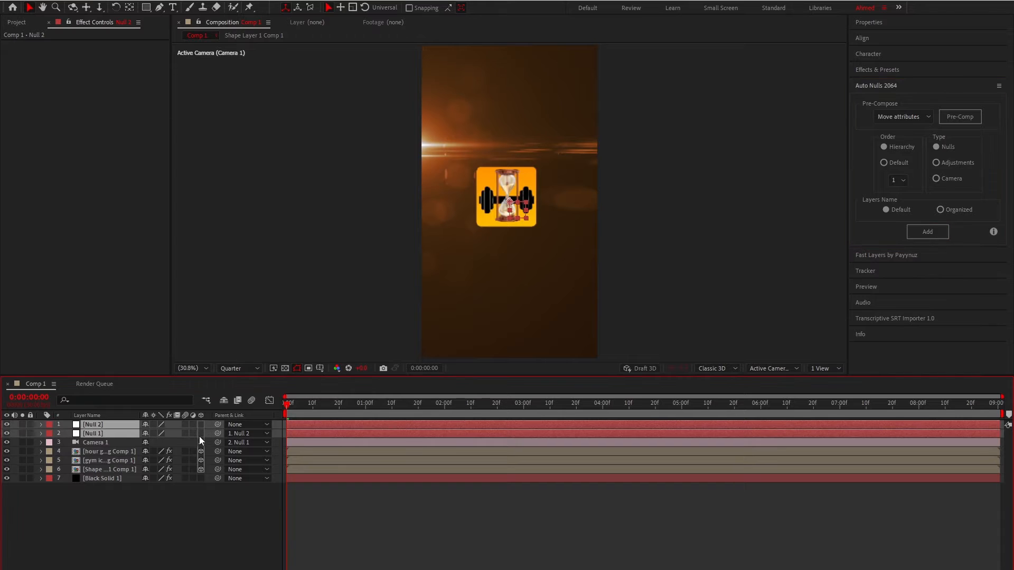
{"action": "left_click", "coordinate": [200, 434]}
{"action": "left_click", "coordinate": [197, 516]}
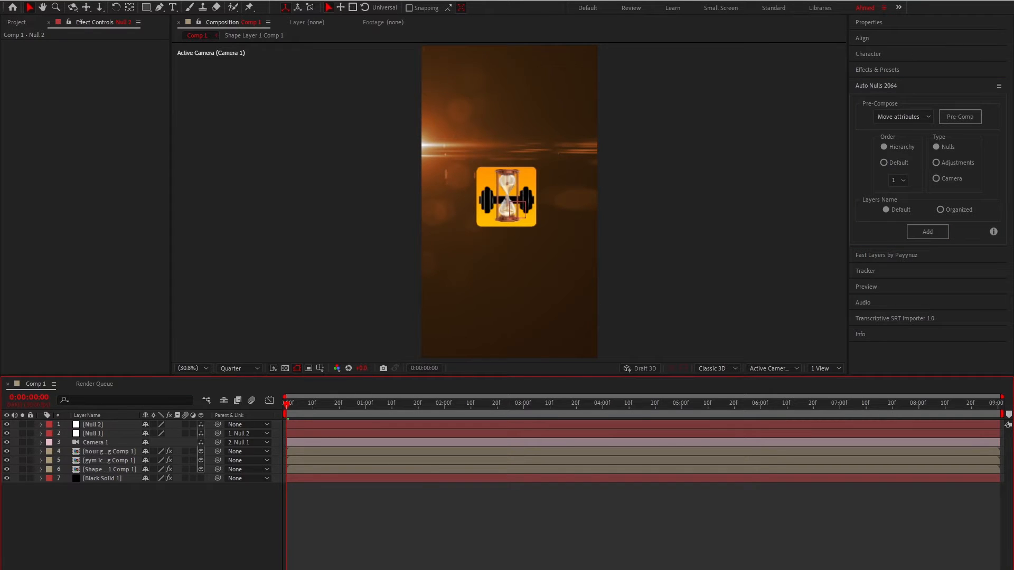
{"action": "left_click", "coordinate": [16, 22]}
{"action": "left_click", "coordinate": [200, 369]}
{"action": "left_click", "coordinate": [224, 353]}
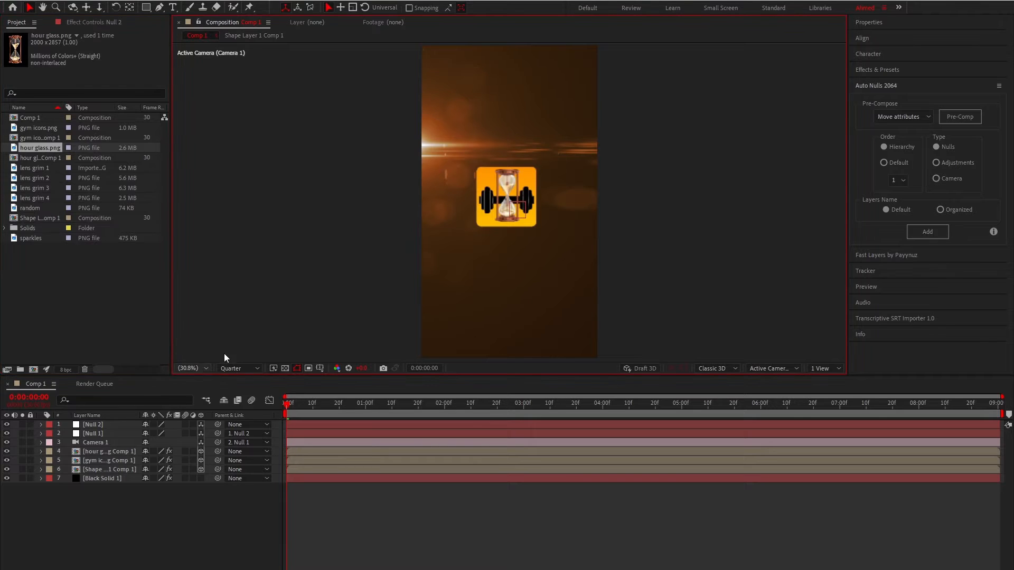
Keyframe Null 1's Position from a Z value of -790 at the start to 0 at 0:00:01:12.
{"action": "left_click", "coordinate": [88, 434]}
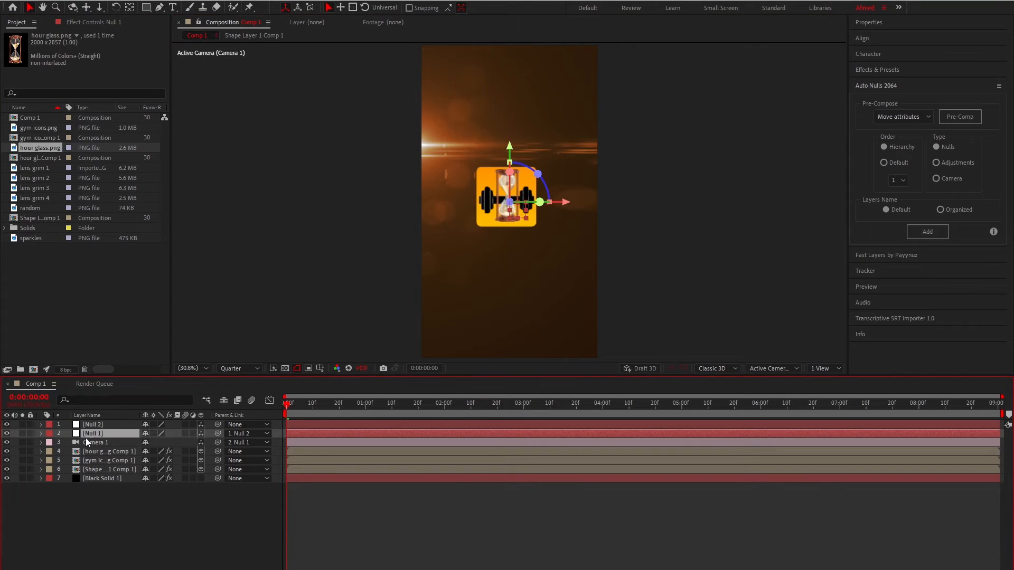
{"action": "key", "text": "p"}
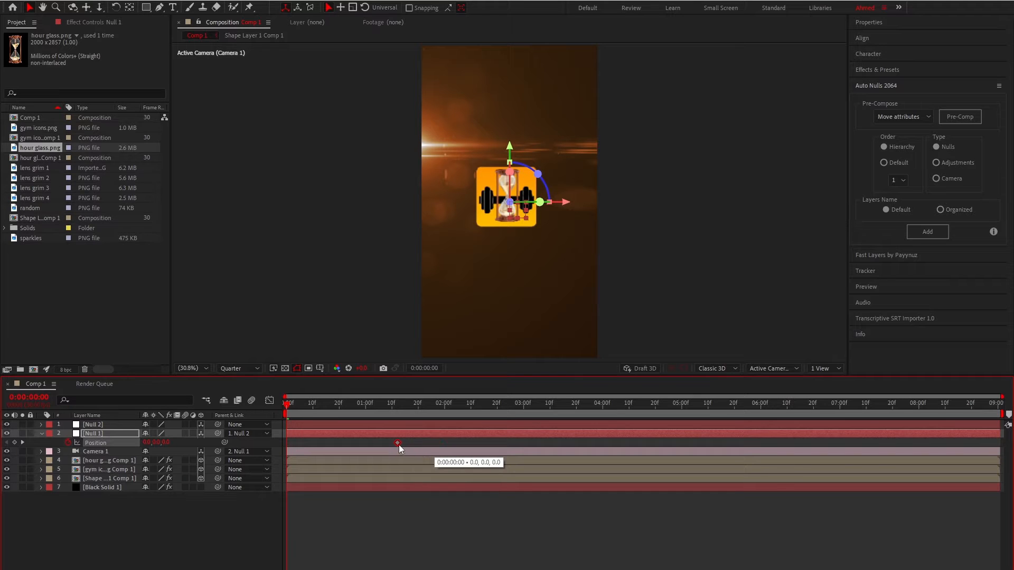
{"action": "left_click", "coordinate": [16, 442]}
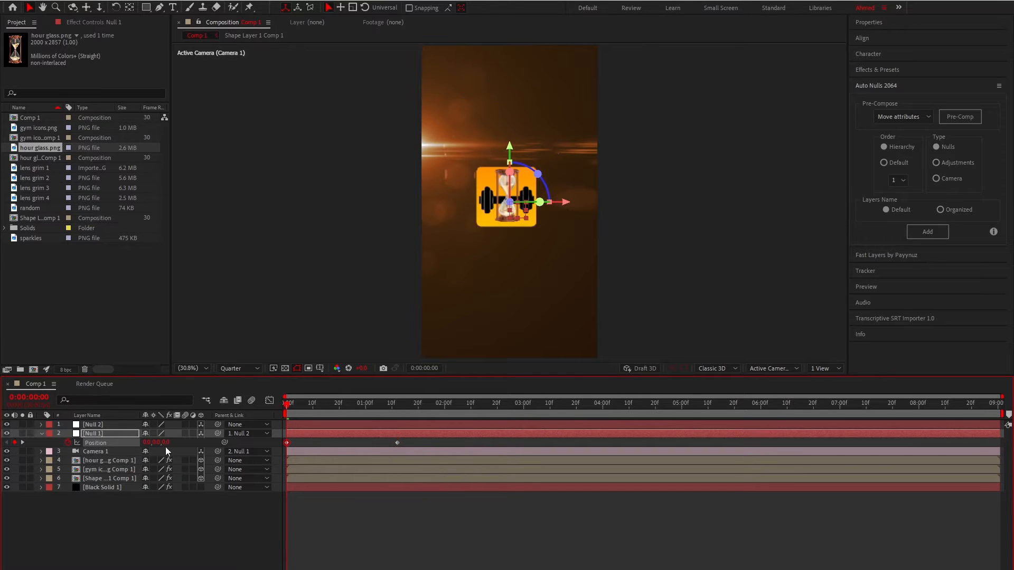
{"action": "type", "text": "-870"}
{"action": "key", "text": "Return"}
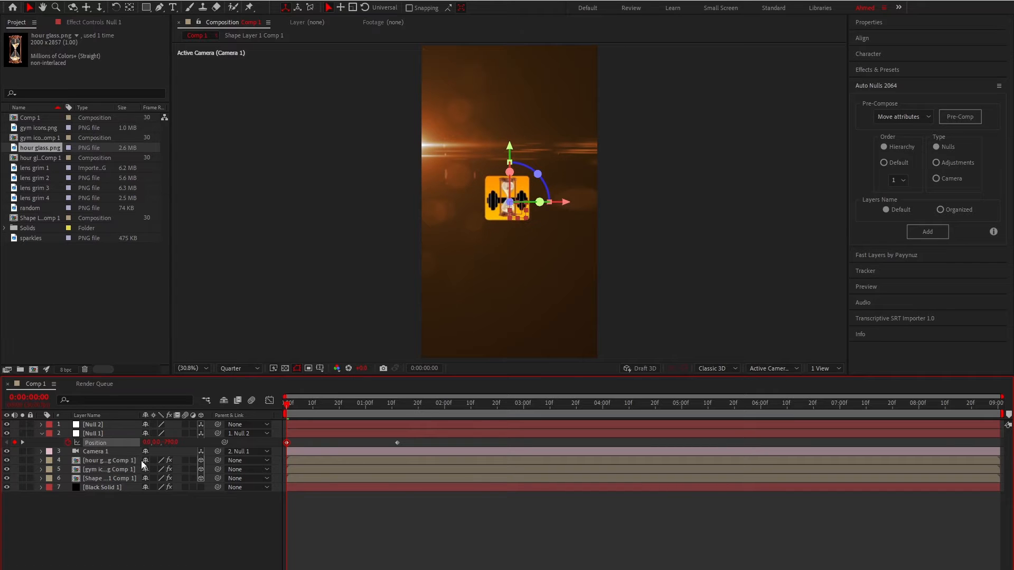
Ease Null 1's two Position keyframes and reshape their speed curve in the graph editor.
{"action": "left_click", "coordinate": [422, 443]}
{"action": "left_click_drag", "start_coordinate": [416, 446], "coordinate": [268, 457]}
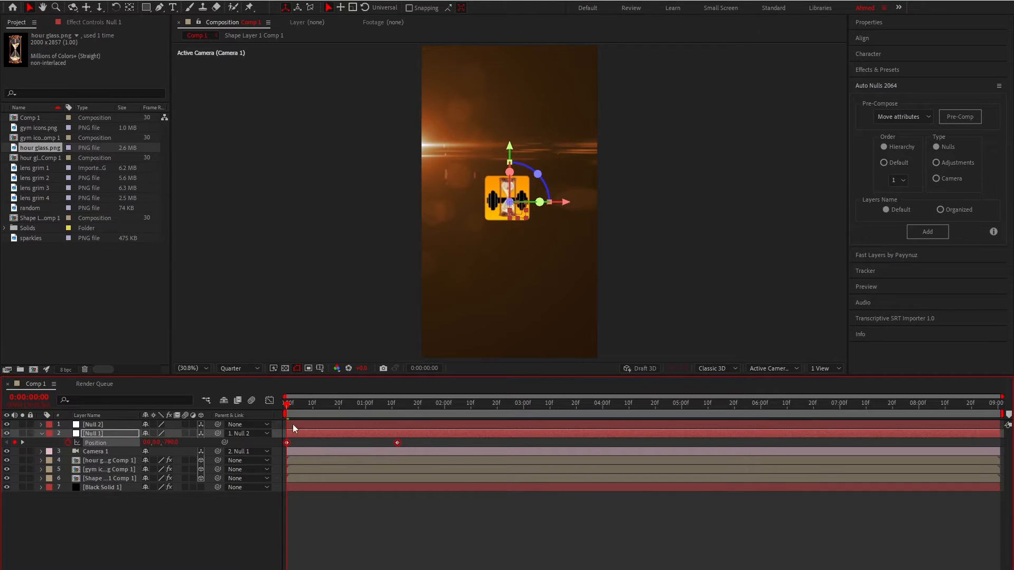
{"action": "left_click", "coordinate": [269, 401]}
{"action": "left_click_drag", "start_coordinate": [284, 524], "coordinate": [288, 554]}
{"action": "left_click_drag", "start_coordinate": [380, 554], "coordinate": [244, 551]}
Enable motion blur on the hourglass, gym icon and Shape Layer comps, and preview the camera move.
{"action": "left_click_drag", "start_coordinate": [185, 462], "coordinate": [186, 480]}
{"action": "key", "text": "shift+F3"}
{"action": "left_click", "coordinate": [356, 542]}
{"action": "key", "text": "space"}
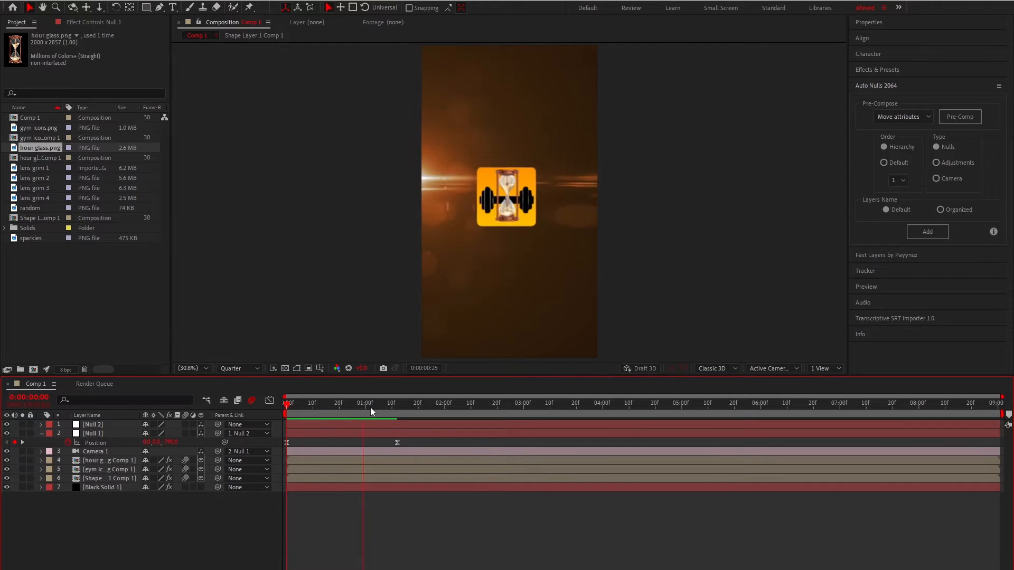
{"action": "key", "text": "space"}
{"action": "key", "text": "space"}
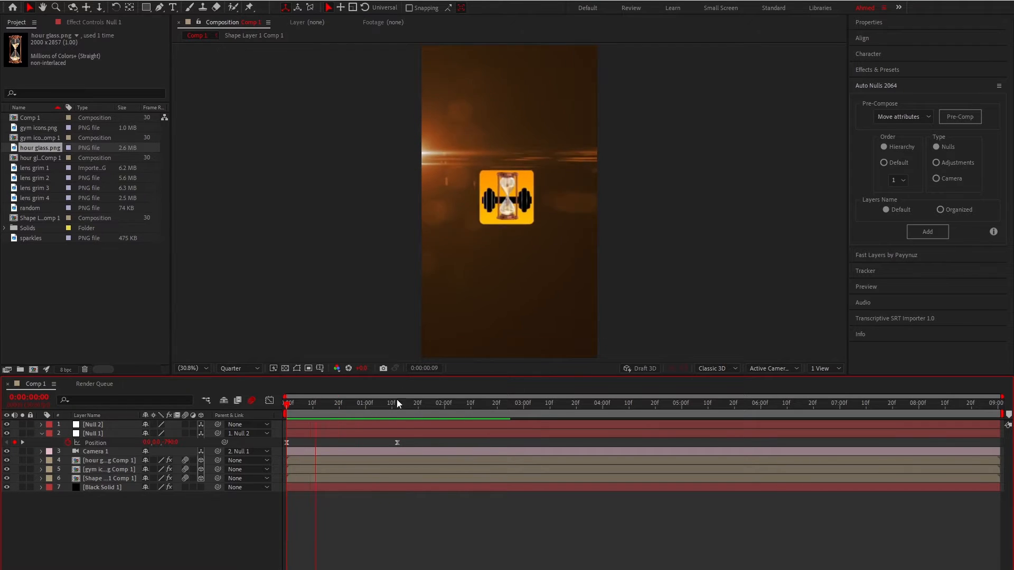
Adjust Null 1's Z position to about 500 at the 0:00:01:12 keyframe and about -200 at the start keyframe.
{"action": "left_click", "coordinate": [398, 407]}
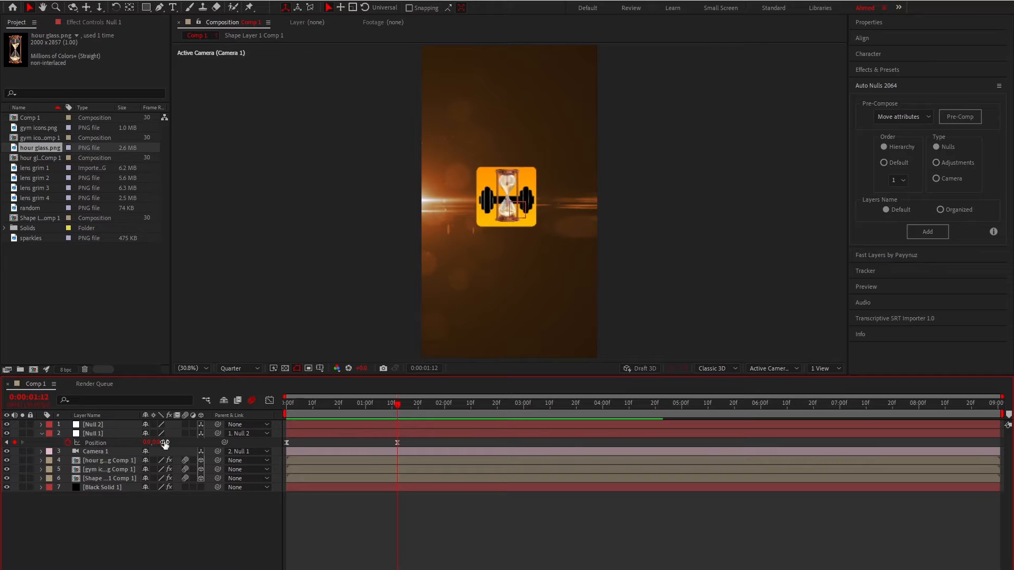
{"action": "left_click_drag", "start_coordinate": [165, 443], "coordinate": [429, 445]}
{"action": "left_click_drag", "start_coordinate": [302, 406], "coordinate": [552, 459]}
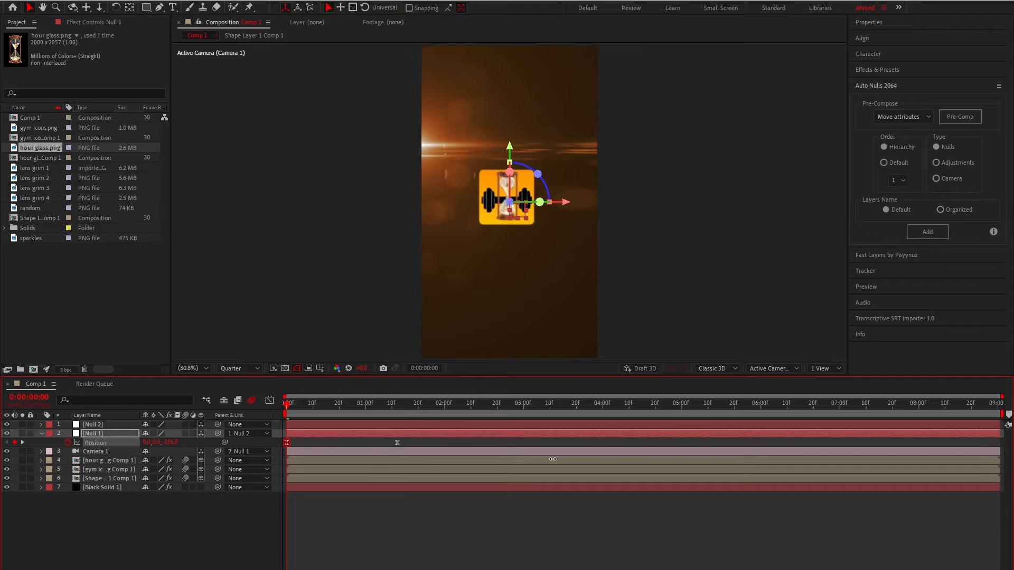
{"action": "left_click", "coordinate": [394, 411]}
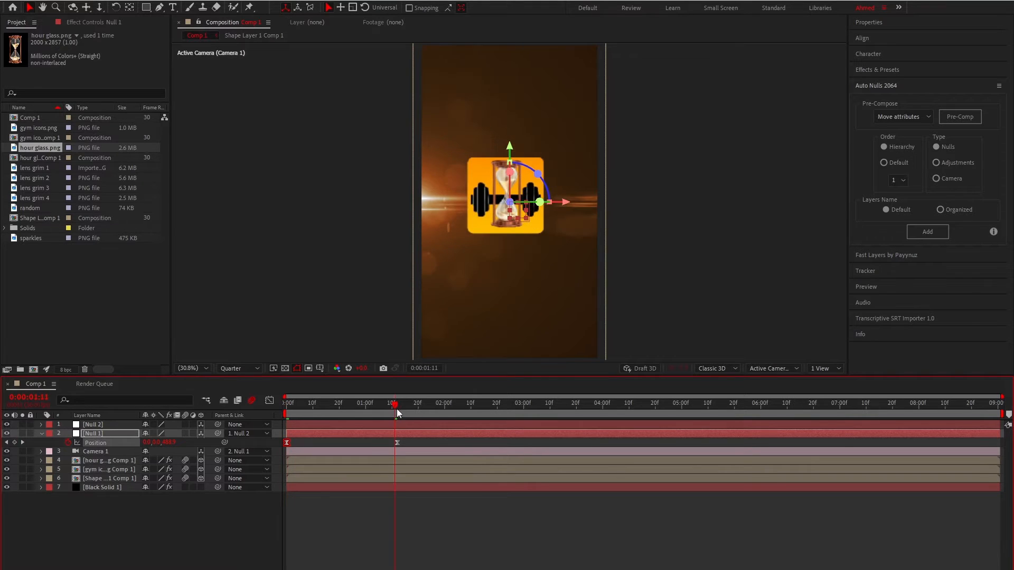
Preview the camera move, then add a Position keyframe to Null 2 at about 0:00:00:23.
{"action": "left_click_drag", "start_coordinate": [397, 410], "coordinate": [48, 470]}
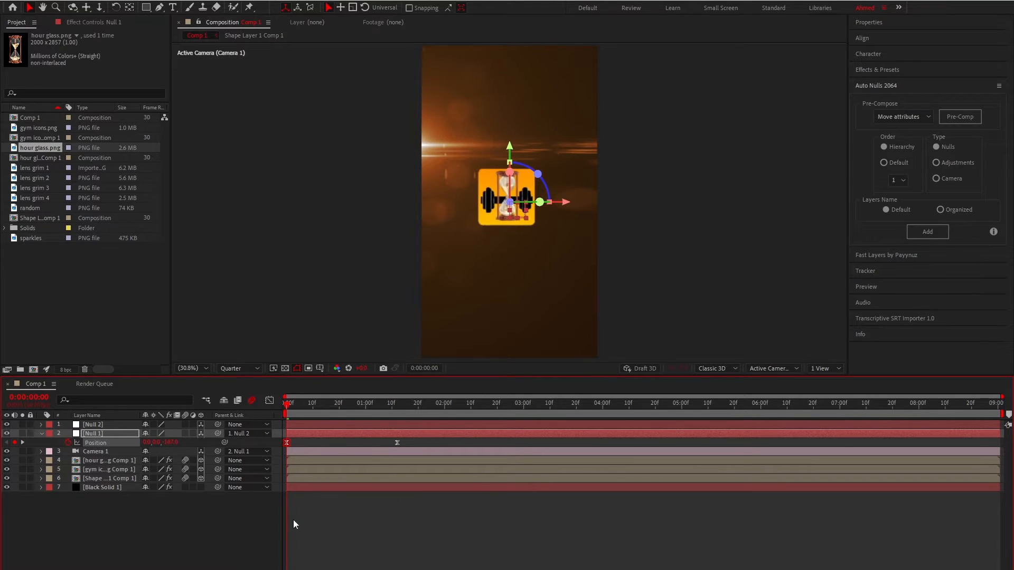
{"action": "left_click", "coordinate": [294, 524]}
{"action": "key", "text": "space"}
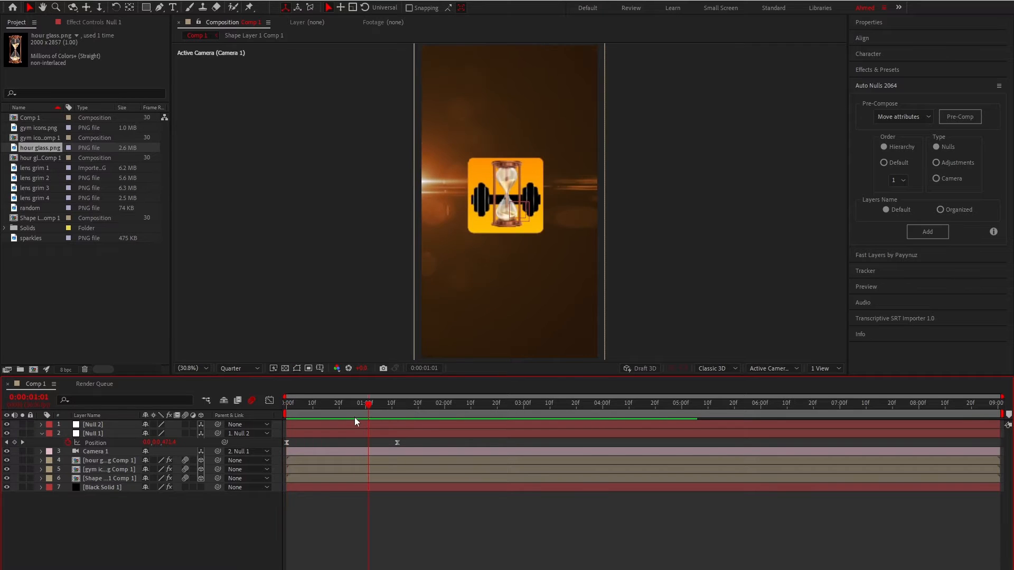
{"action": "left_click_drag", "start_coordinate": [354, 418], "coordinate": [240, 442]}
{"action": "key", "text": "space"}
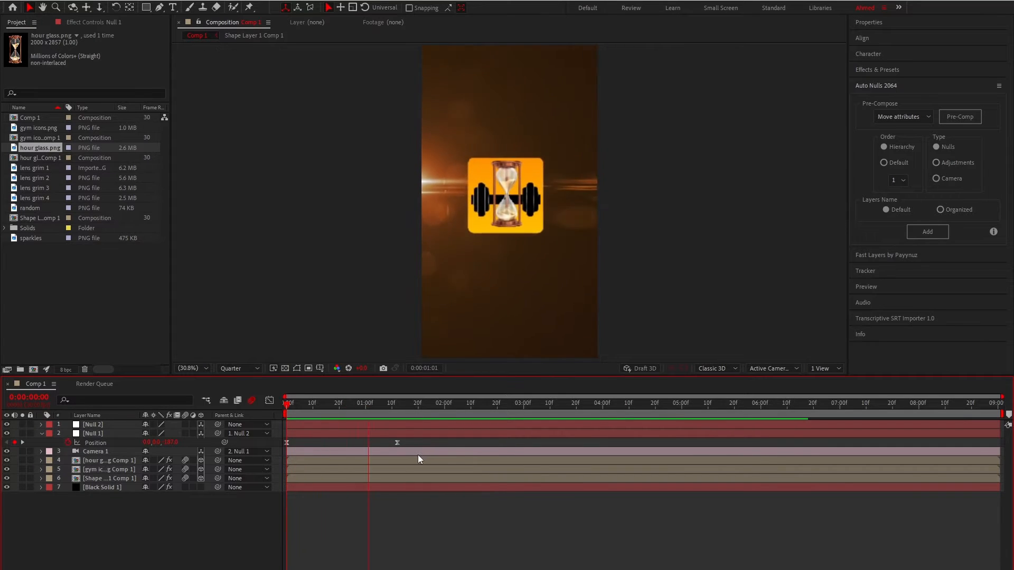
{"action": "left_click", "coordinate": [356, 410]}
{"action": "left_click", "coordinate": [361, 427]}
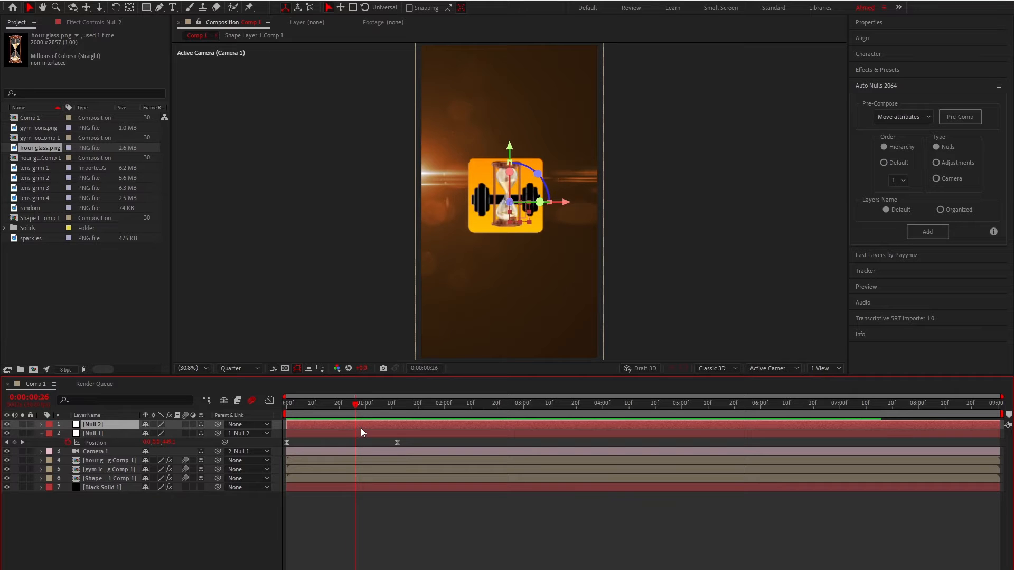
{"action": "key", "text": "p"}
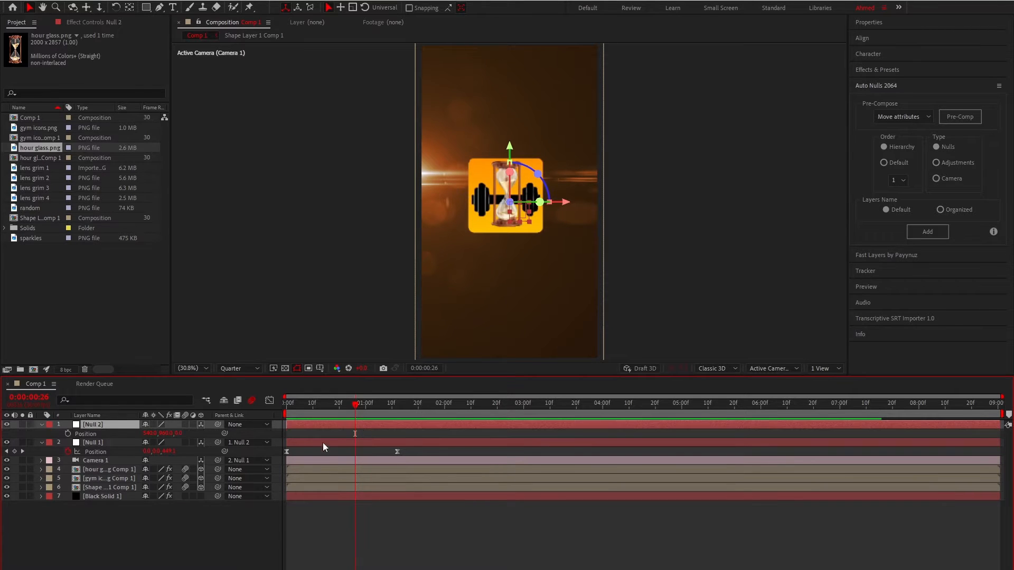
{"action": "left_click", "coordinate": [68, 434]}
{"action": "left_click_drag", "start_coordinate": [347, 433], "coordinate": [344, 435]}
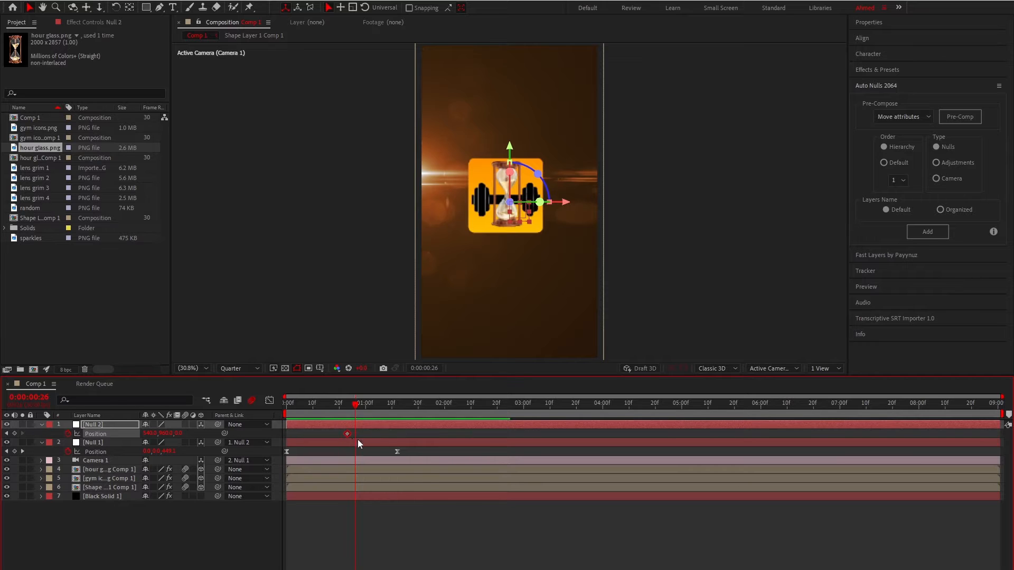
Keyframe Null 2's Z position to about 485 at 0:00:02:05.
{"action": "key", "text": "space"}
{"action": "key", "text": "space"}
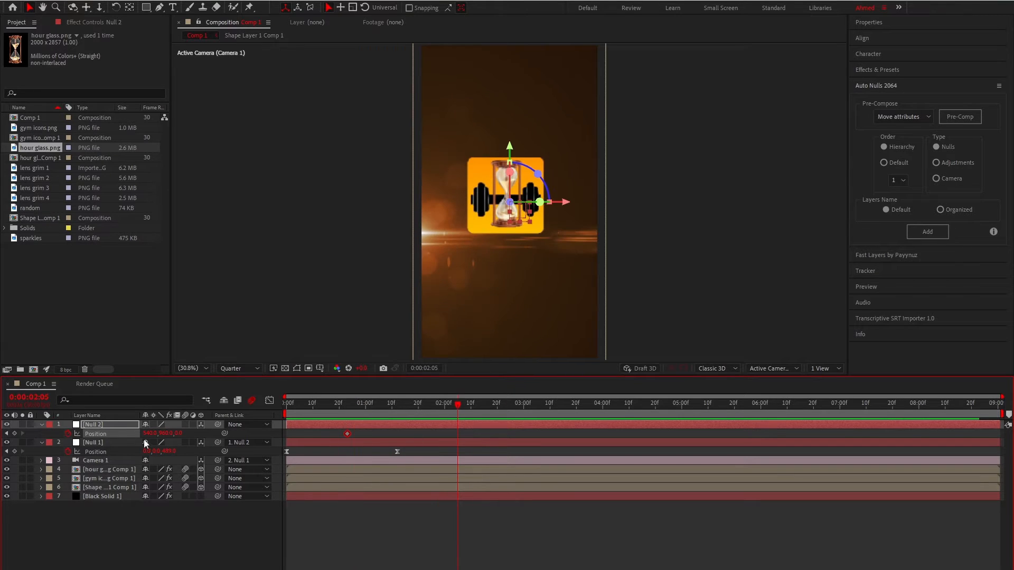
{"action": "left_click_drag", "start_coordinate": [179, 434], "coordinate": [448, 443]}
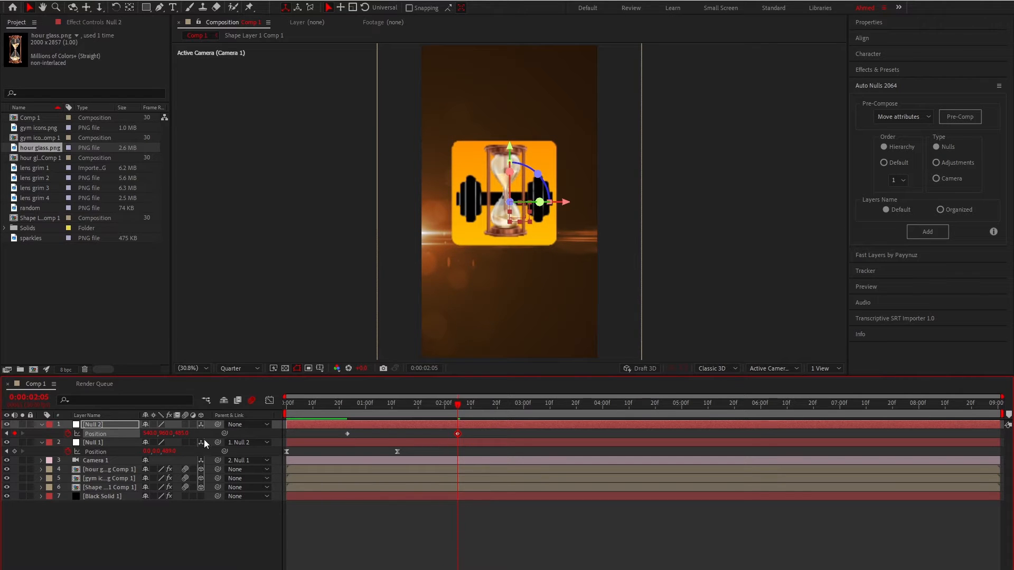
Ease Null 2's two Position keyframes, reshape their speed curve to peak earlier in the graph editor, and preview the move.
{"action": "left_click_drag", "start_coordinate": [438, 427], "coordinate": [328, 436]}
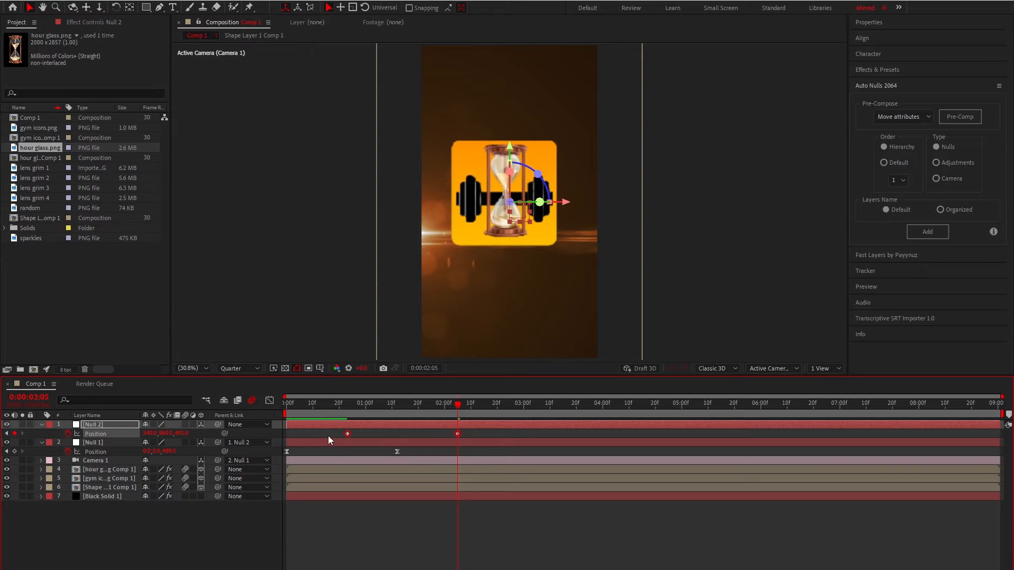
{"action": "left_click", "coordinate": [270, 400]}
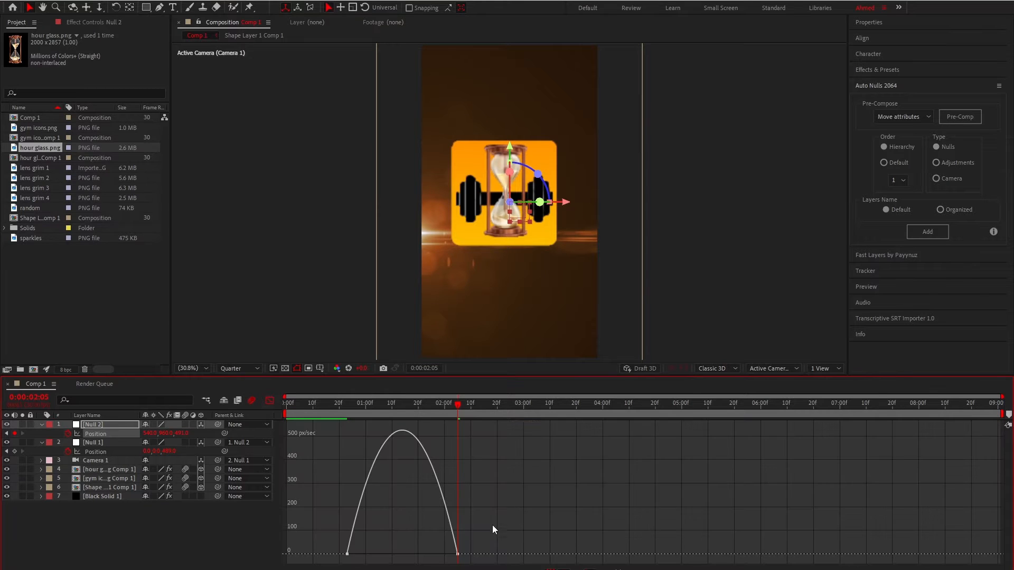
{"action": "left_click_drag", "start_coordinate": [450, 561], "coordinate": [423, 555]}
{"action": "left_click", "coordinate": [325, 409]}
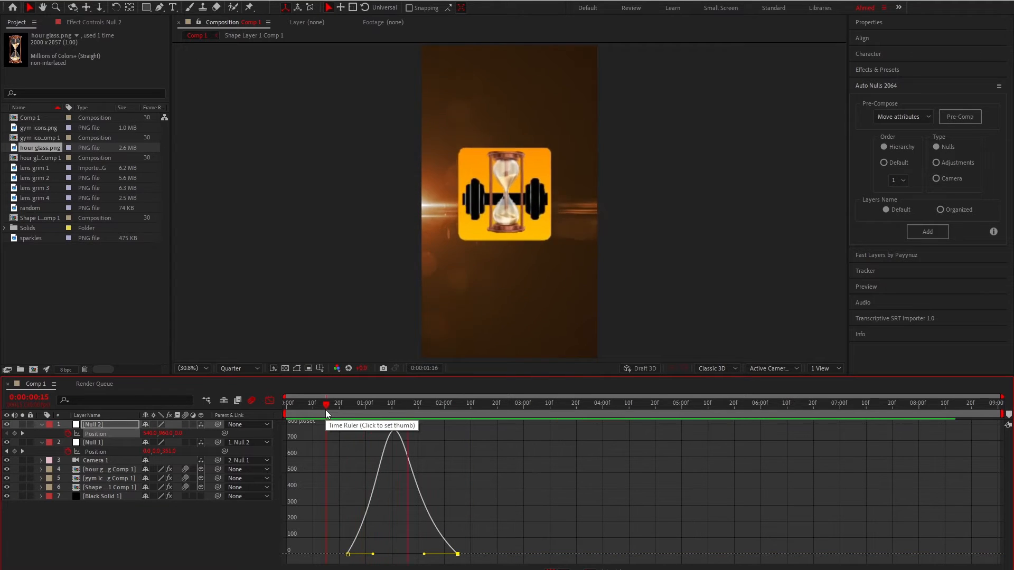
{"action": "key", "text": "space"}
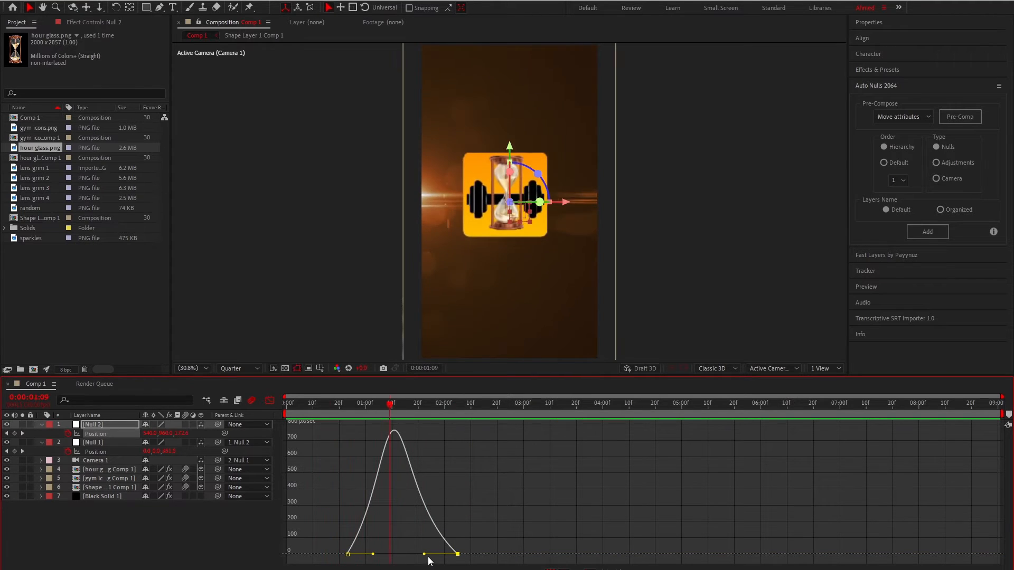
{"action": "left_click_drag", "start_coordinate": [424, 554], "coordinate": [417, 555]}
{"action": "key", "text": "space"}
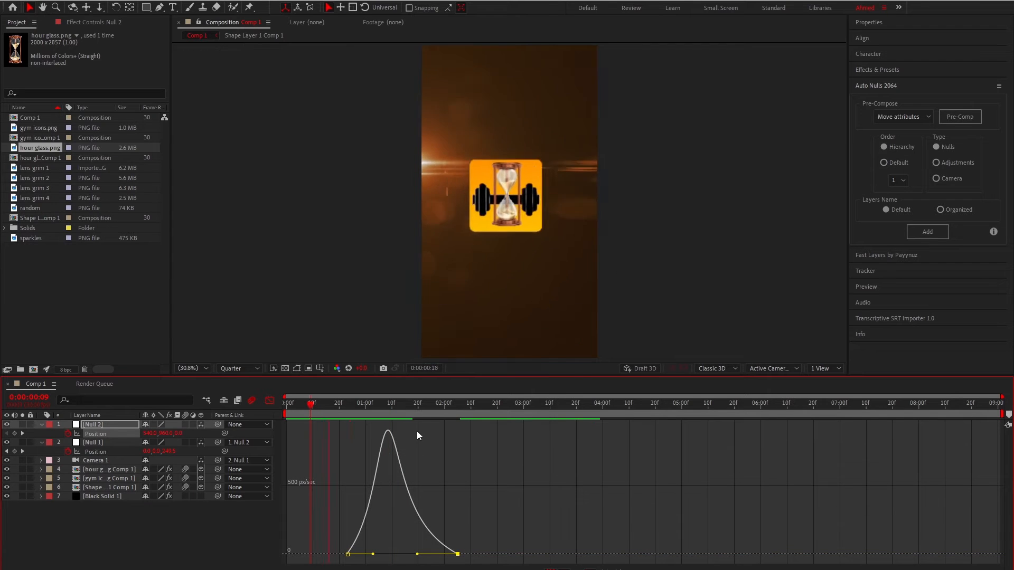
{"action": "key", "text": "space"}
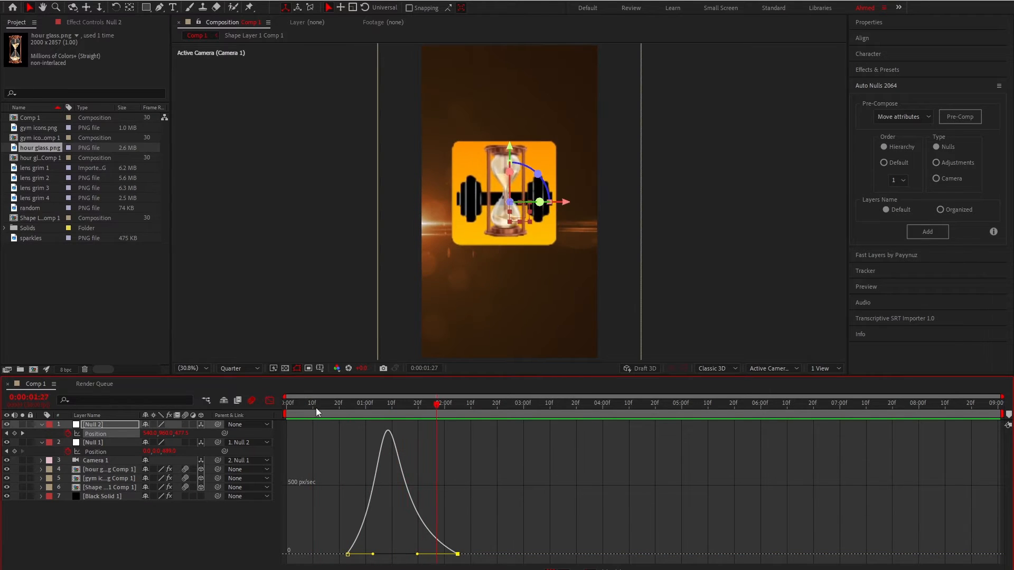
Leave the graph editor, shift the Null 2 layer about five frames earlier, and preview the timing.
{"action": "left_click", "coordinate": [270, 400]}
{"action": "key", "text": "Home"}
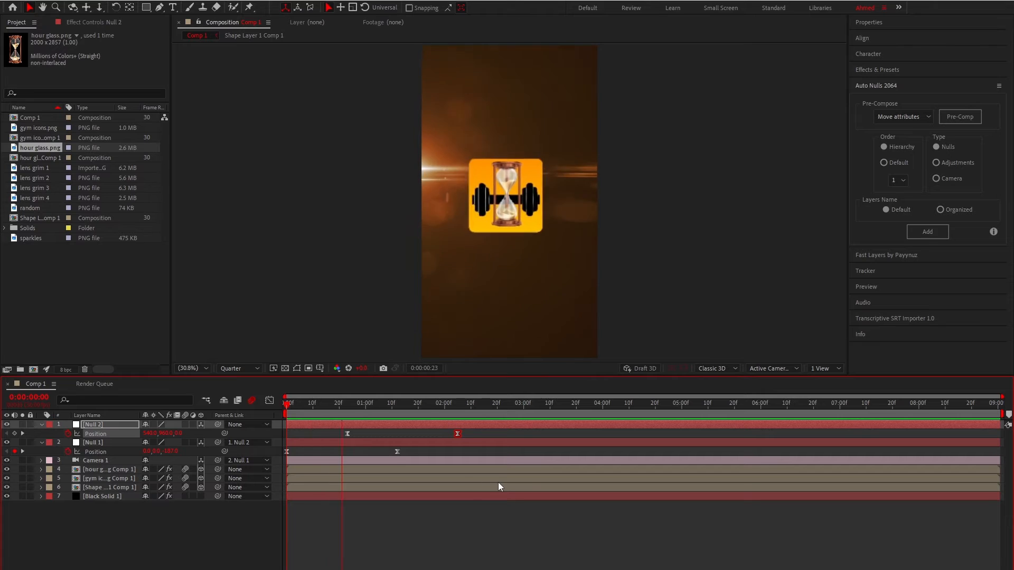
{"action": "left_click_drag", "start_coordinate": [336, 428], "coordinate": [322, 428]}
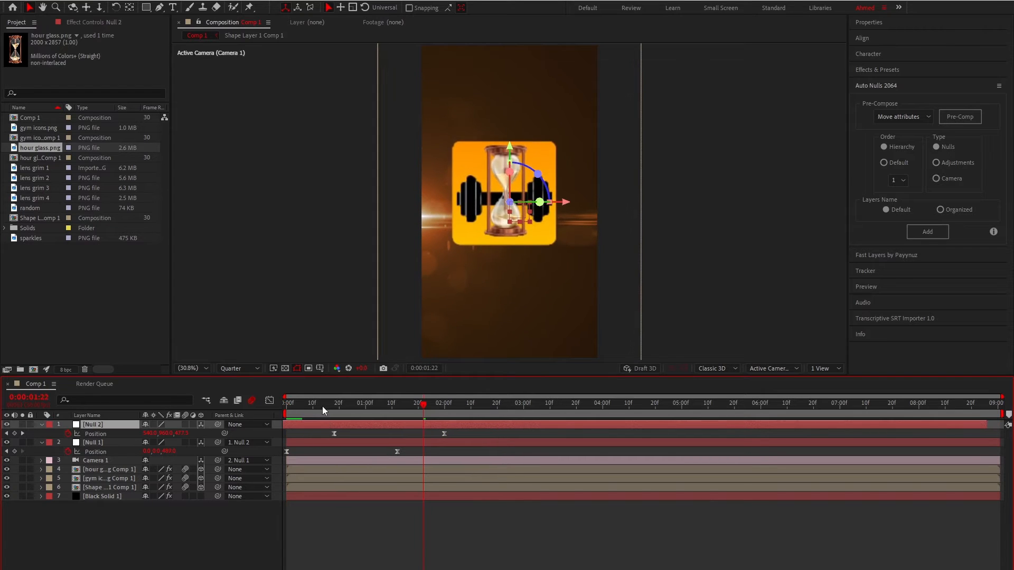
{"action": "key", "text": "space"}
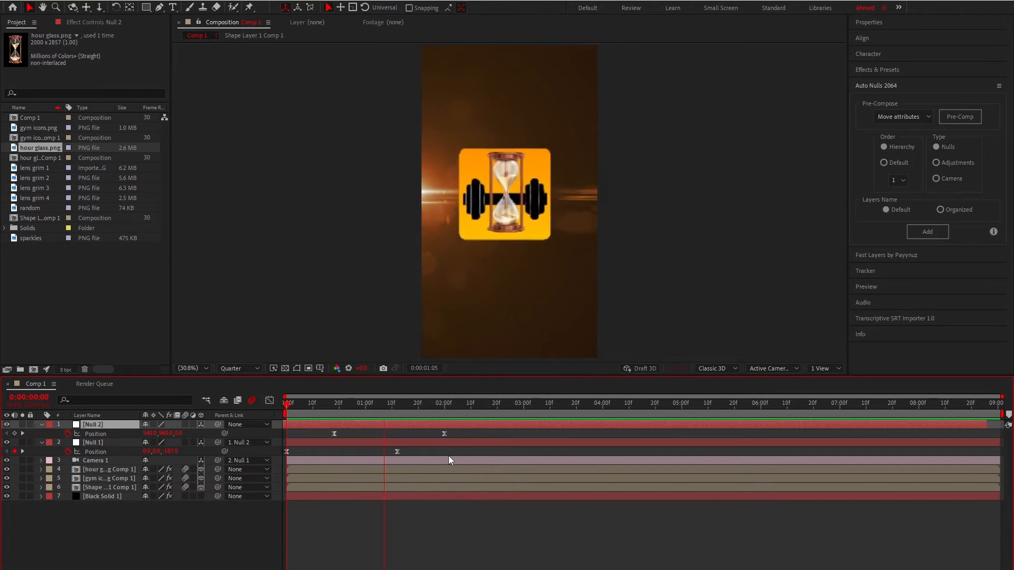
{"action": "key", "text": "space"}
Move Black Solid 1 directly below Camera 1 and place ink (4).mp4 beneath it, checking the ink at 0:00:01:01.
{"action": "left_click_drag", "start_coordinate": [109, 479], "coordinate": [113, 450]}
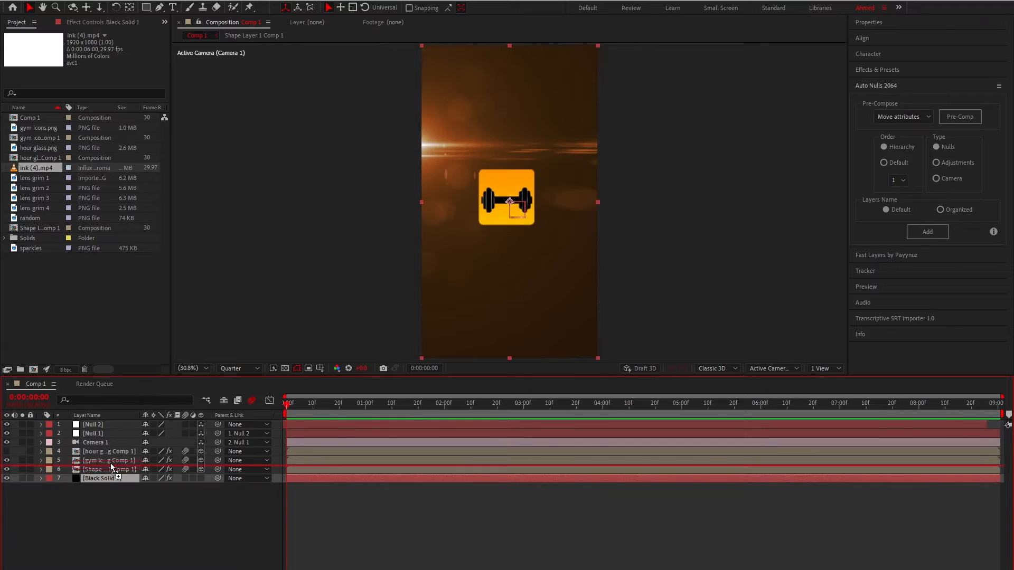
{"action": "left_click", "coordinate": [319, 508]}
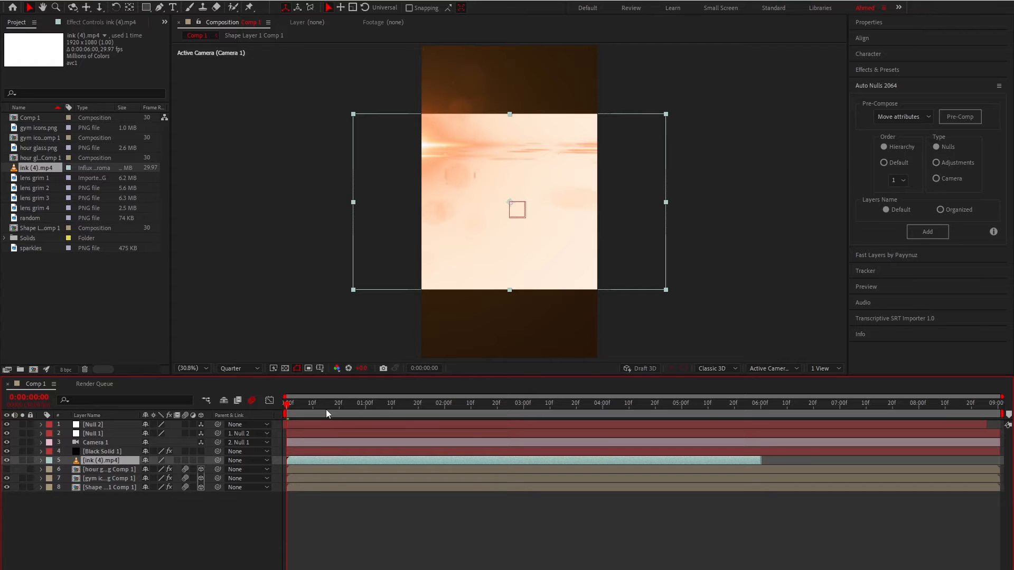
{"action": "left_click_drag", "start_coordinate": [326, 405], "coordinate": [368, 404]}
Apply the Color Range effect to ink (4).mp4 and key out its white background.
{"action": "key", "text": "ctrl+space"}
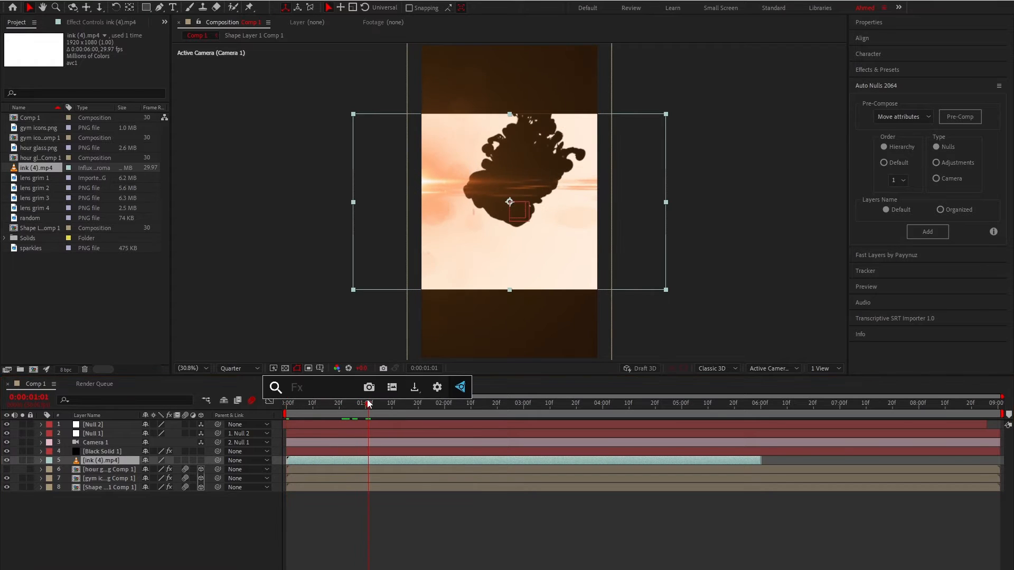
{"action": "type", "text": "color ra"}
{"action": "key", "text": "Return"}
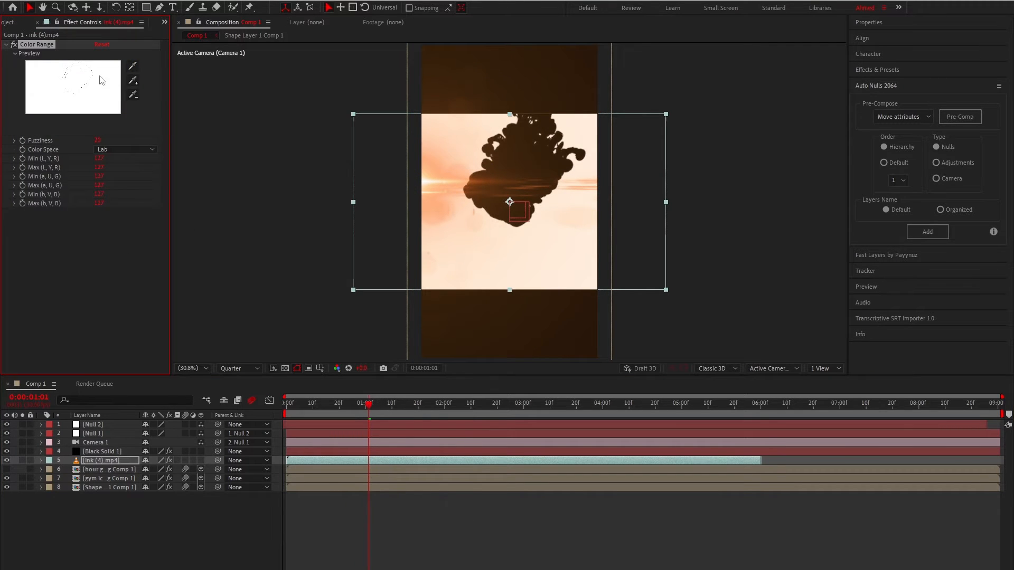
{"action": "left_click", "coordinate": [458, 227]}
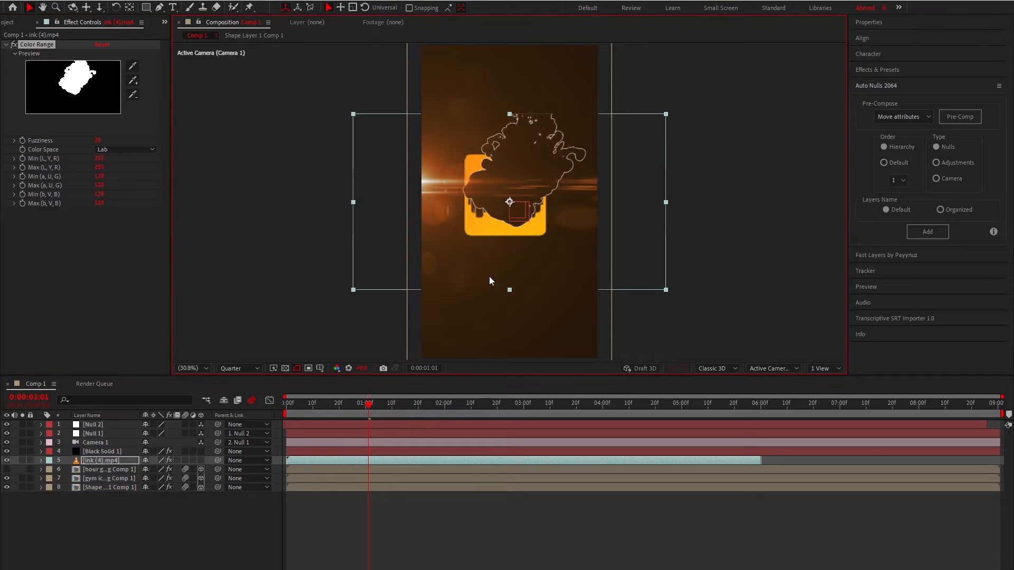
Apply the Tint effect to ink (4).mp4 and map black to orange, about F27200.
{"action": "key", "text": "ctrl+space"}
{"action": "type", "text": "tint"}
{"action": "key", "text": "Return"}
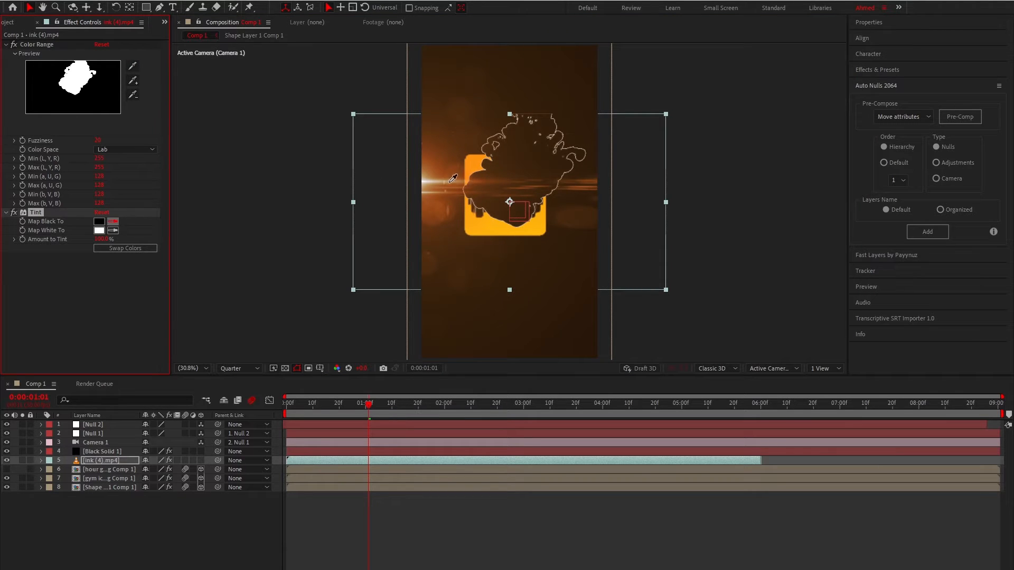
{"action": "left_click", "coordinate": [99, 221]}
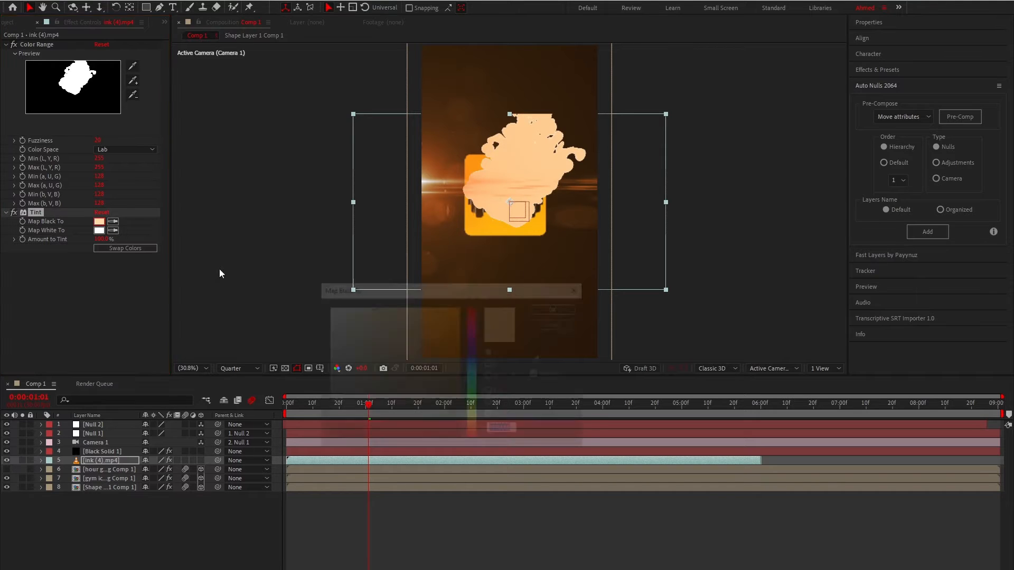
{"action": "left_click_drag", "start_coordinate": [473, 420], "coordinate": [474, 429]}
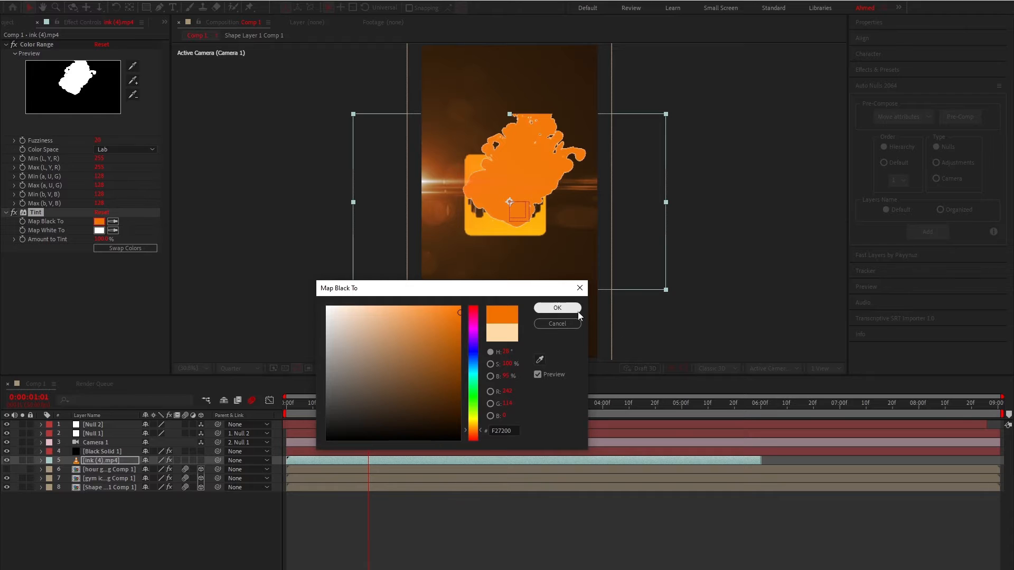
{"action": "left_click", "coordinate": [556, 308]}
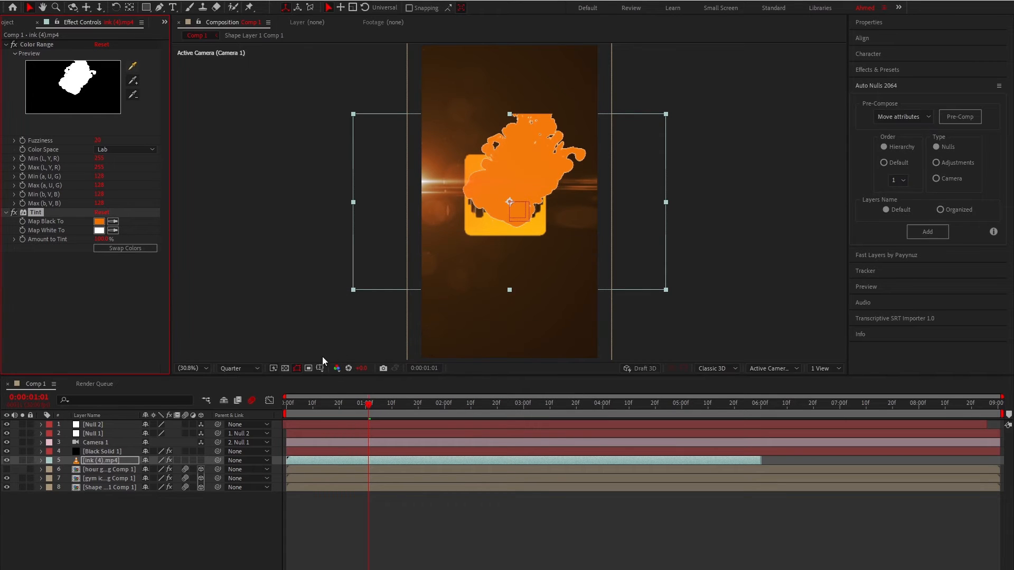
Make the ink (4).mp4 layer 3D.
{"action": "left_click", "coordinate": [331, 469]}
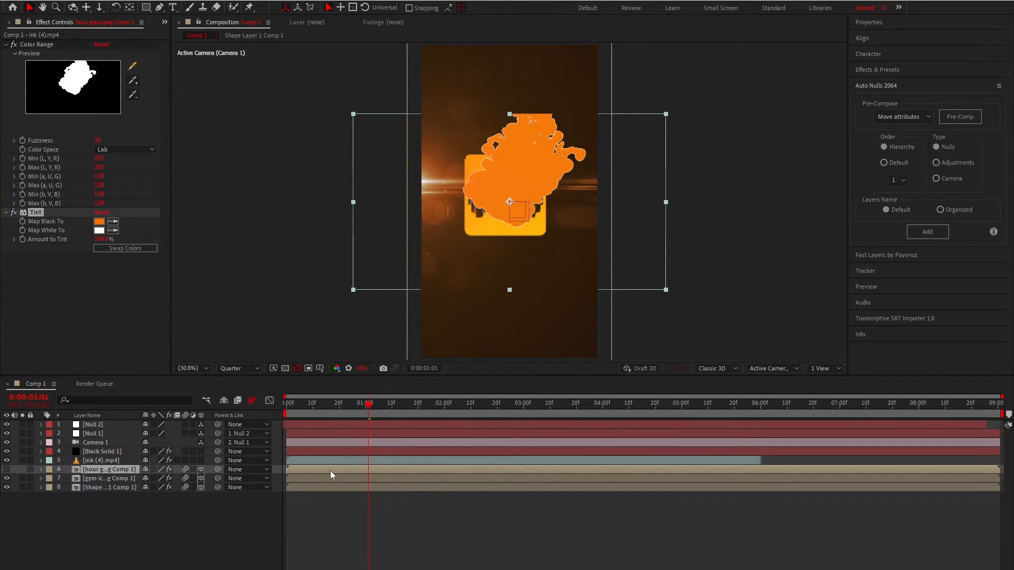
{"action": "left_click", "coordinate": [334, 427]}
{"action": "key", "text": "p"}
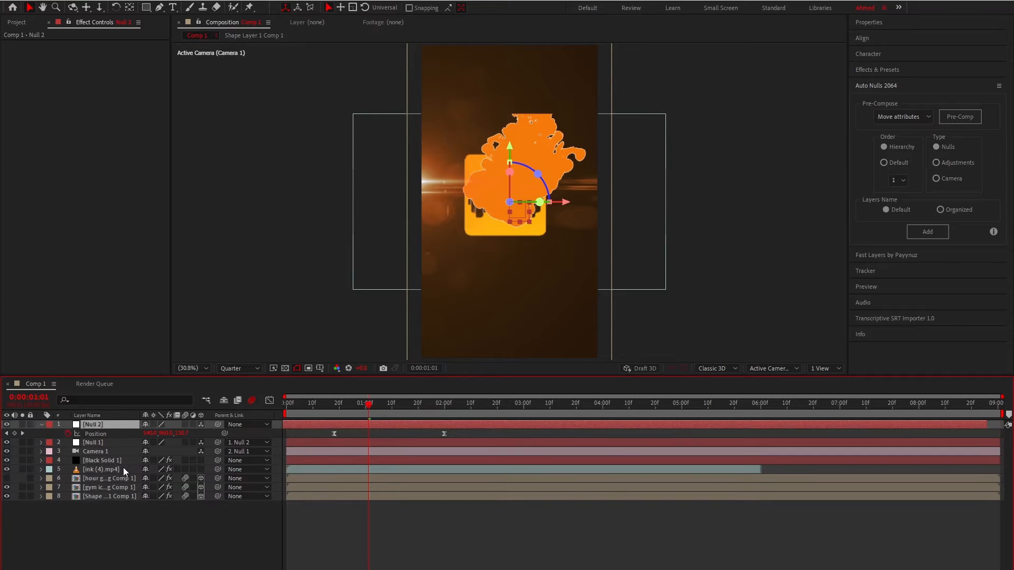
{"action": "left_click", "coordinate": [122, 468]}
{"action": "left_click", "coordinate": [201, 469]}
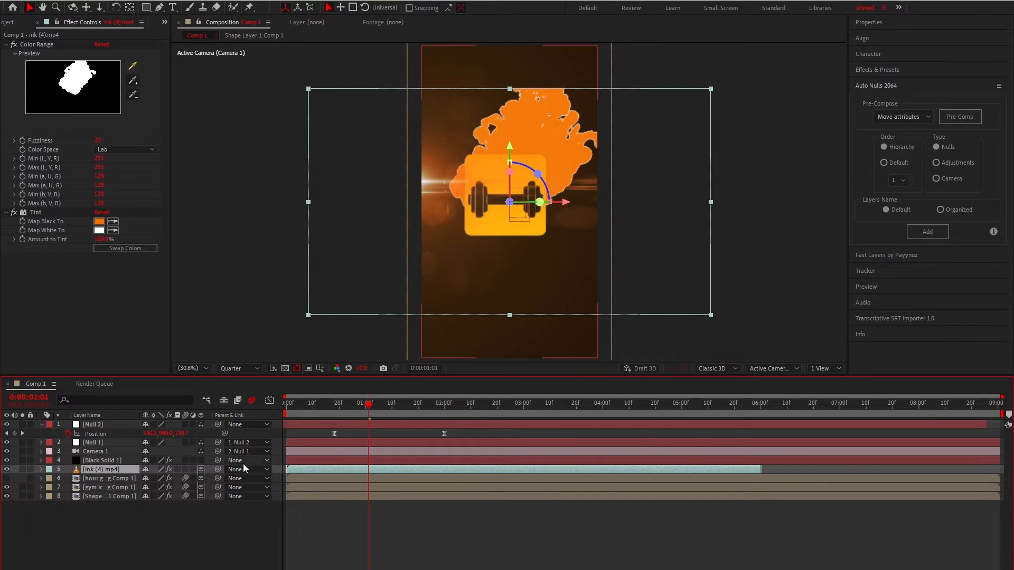
Set the ink layer's Z position to -720 and scale it to 72%.
{"action": "key", "text": "p"}
{"action": "left_click", "coordinate": [180, 478]}
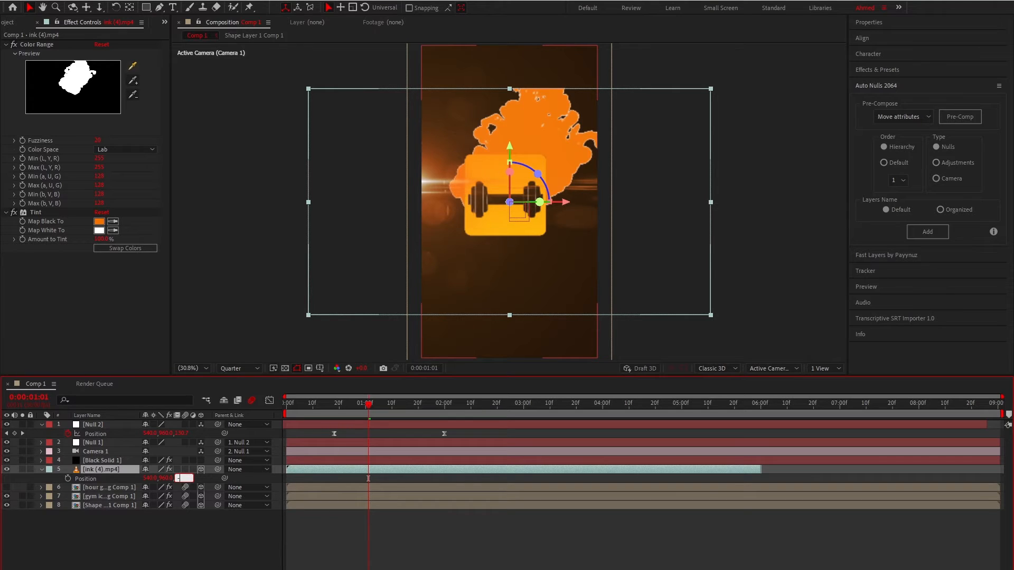
{"action": "key", "text": "Return"}
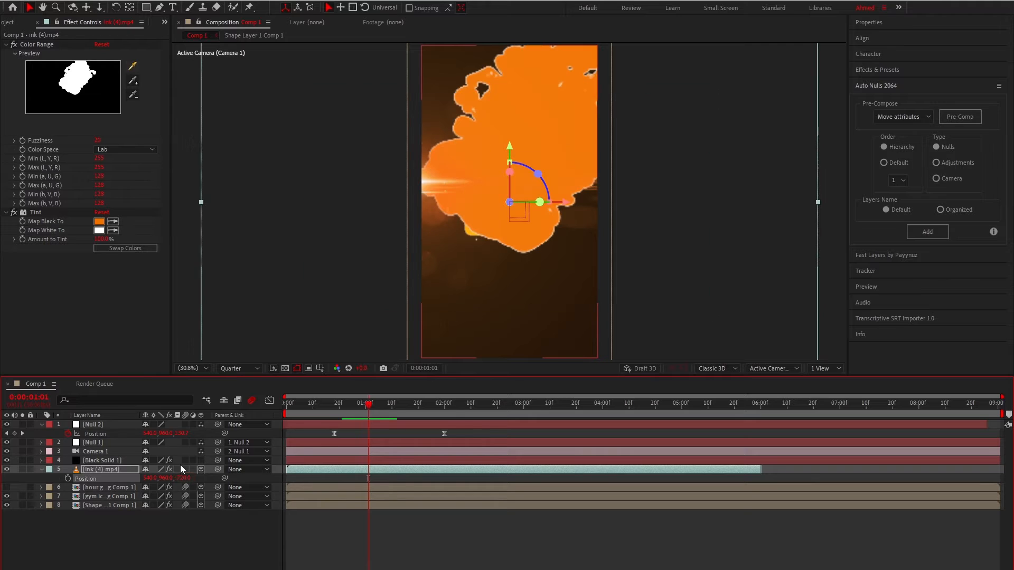
{"action": "key", "text": "s"}
{"action": "left_click_drag", "start_coordinate": [150, 482], "coordinate": [139, 482]}
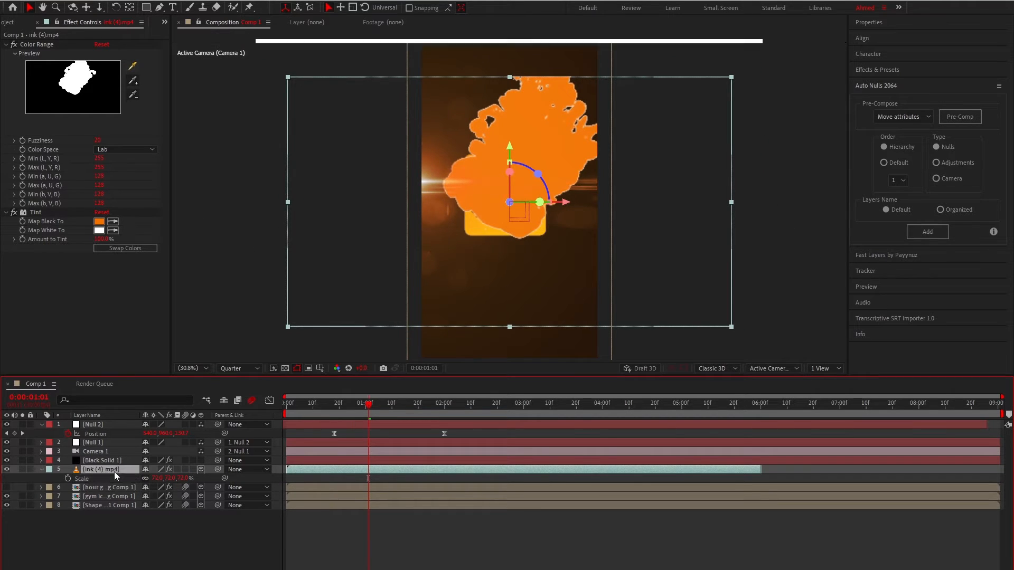
Draw a rectangular mask around the ink blot in the ink layer's own view and feather it about 310 pixels.
{"action": "double_click", "coordinate": [114, 470]}
{"action": "left_click", "coordinate": [146, 8]}
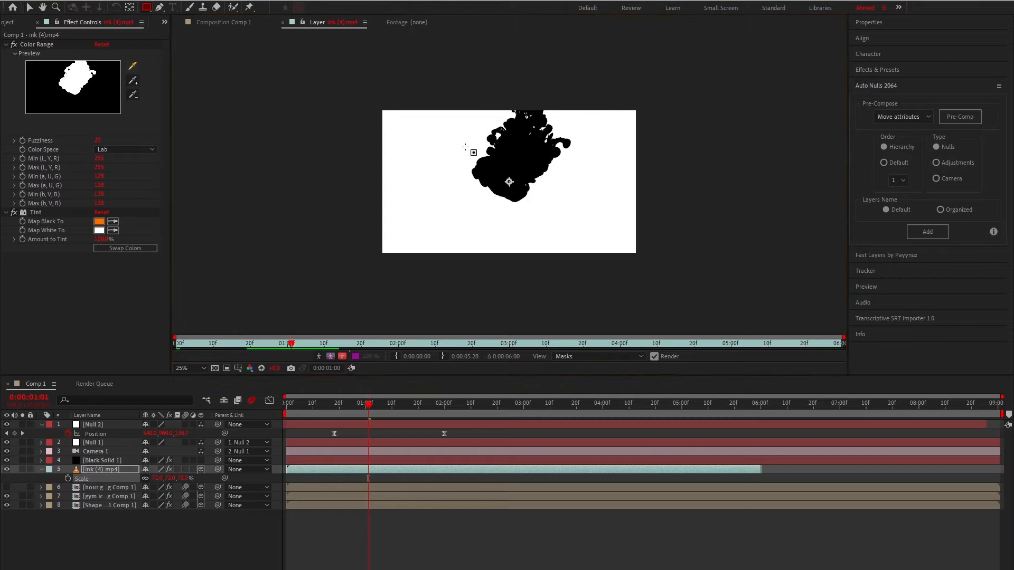
{"action": "left_click_drag", "start_coordinate": [461, 128], "coordinate": [559, 203]}
{"action": "left_click", "coordinate": [59, 487]}
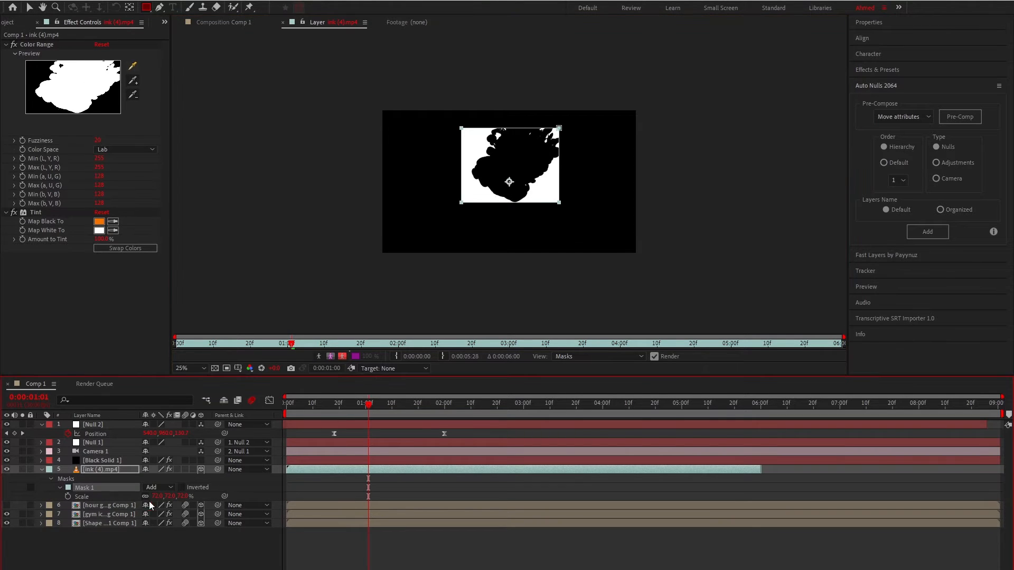
{"action": "left_click_drag", "start_coordinate": [157, 505], "coordinate": [265, 498]}
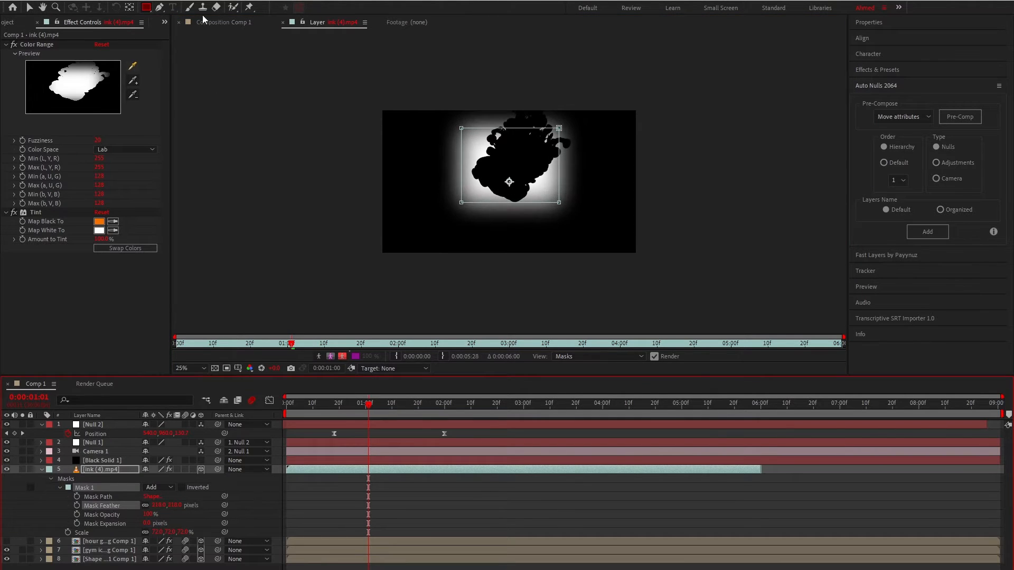
Return to the main composition and lower the upper edge of the ink layer's mask toward the ink blot.
{"action": "left_click", "coordinate": [209, 22]}
{"action": "key", "text": "v"}
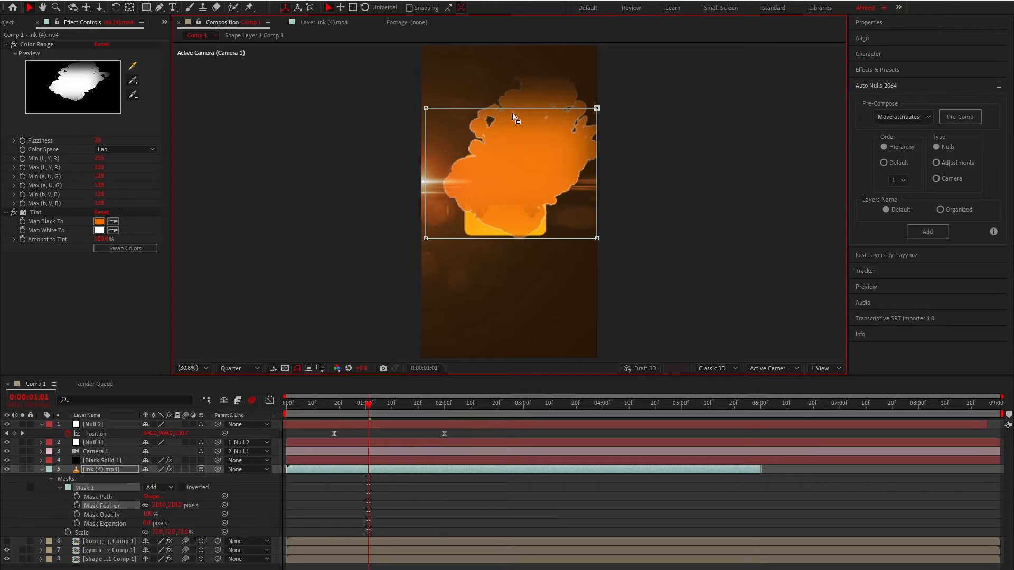
{"action": "left_click", "coordinate": [512, 111]}
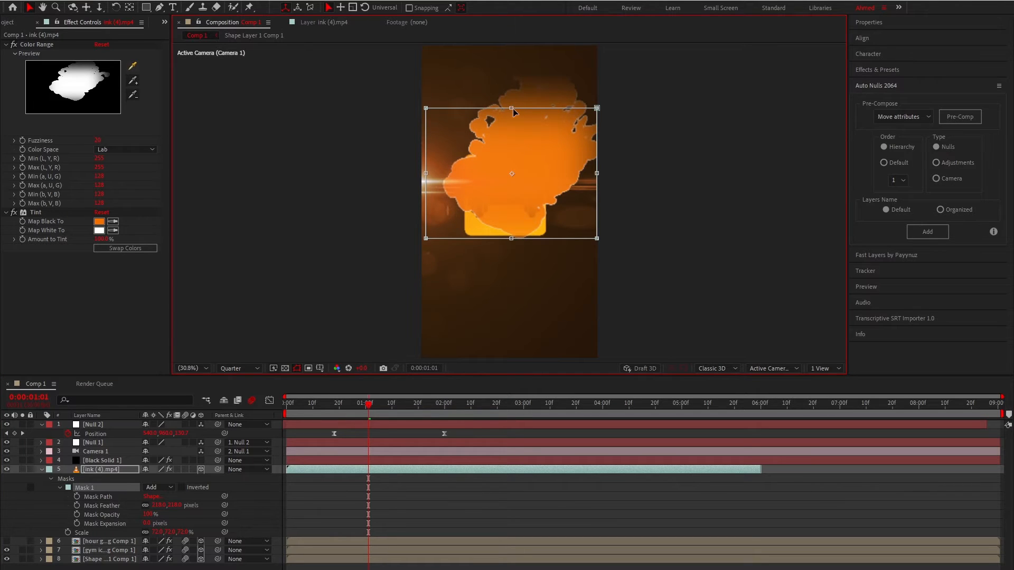
{"action": "left_click_drag", "start_coordinate": [513, 111], "coordinate": [517, 132]}
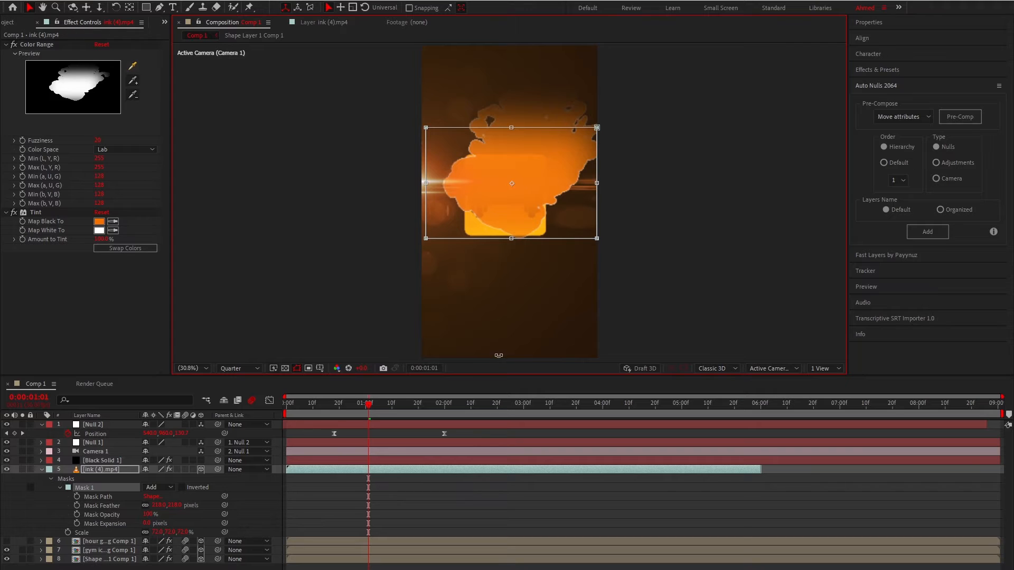
{"action": "left_click", "coordinate": [447, 512]}
Delay the ink layer so it starts at about frame 9, and preview the ink's timing.
{"action": "mouse_move", "coordinate": [369, 405]}
{"action": "left_mouse_down"}
{"action": "mouse_move", "coordinate": [286, 432]}
{"action": "mouse_move", "coordinate": [321, 408]}
{"action": "left_mouse_up"}
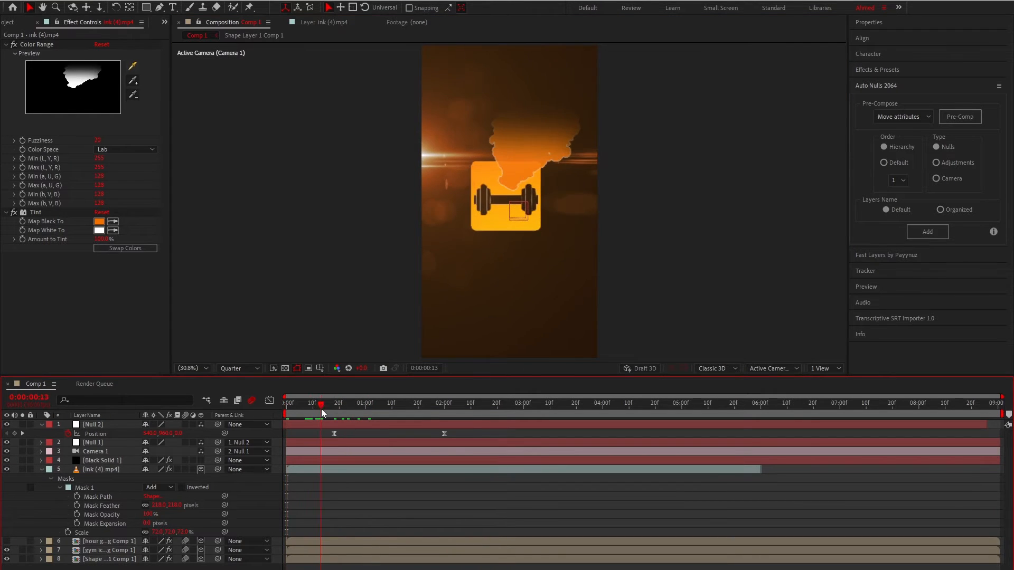
{"action": "double_click", "coordinate": [339, 472]}
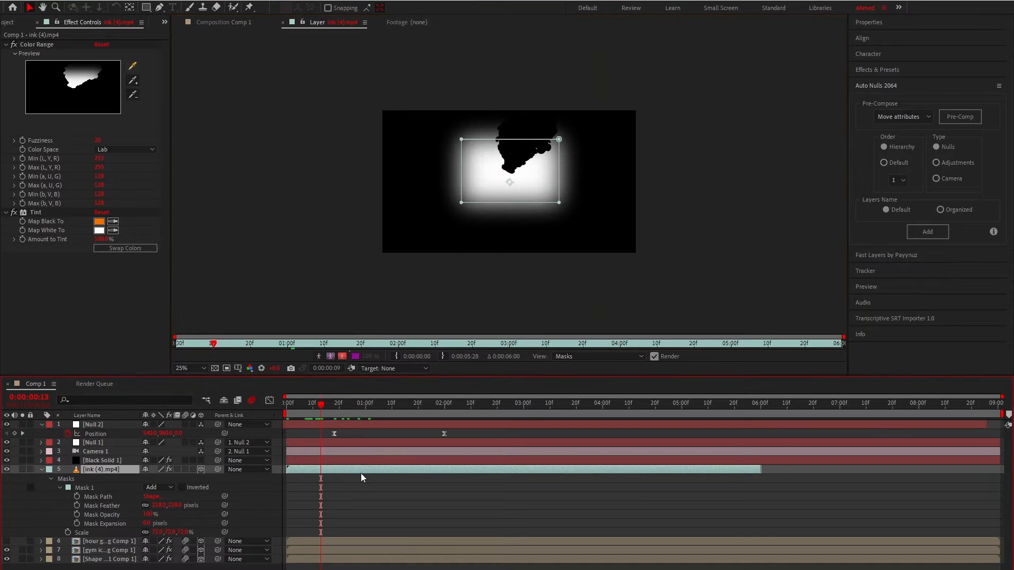
{"action": "left_click_drag", "start_coordinate": [361, 473], "coordinate": [364, 474]}
{"action": "left_click", "coordinate": [246, 24]}
{"action": "left_click", "coordinate": [346, 499]}
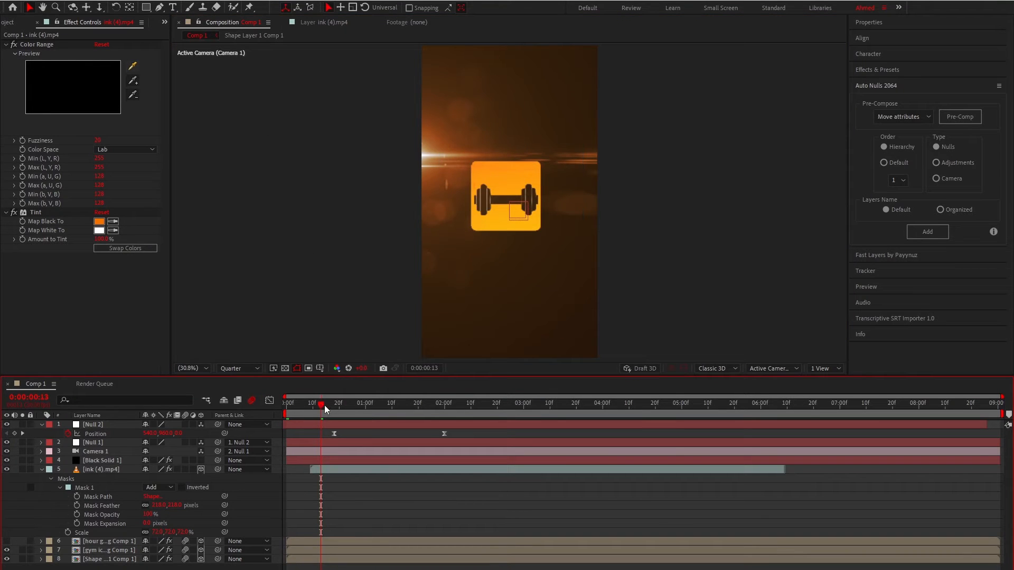
{"action": "key", "text": "space"}
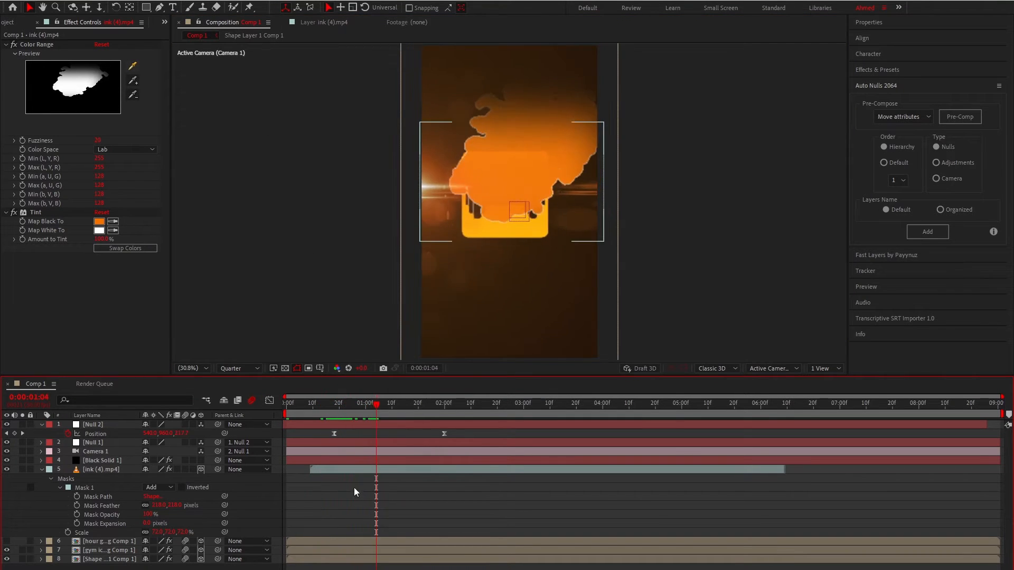
Delay the ink layer's start to about frame 17 and move the ink over the square's upper-right corner.
{"action": "left_click_drag", "start_coordinate": [362, 470], "coordinate": [383, 471]}
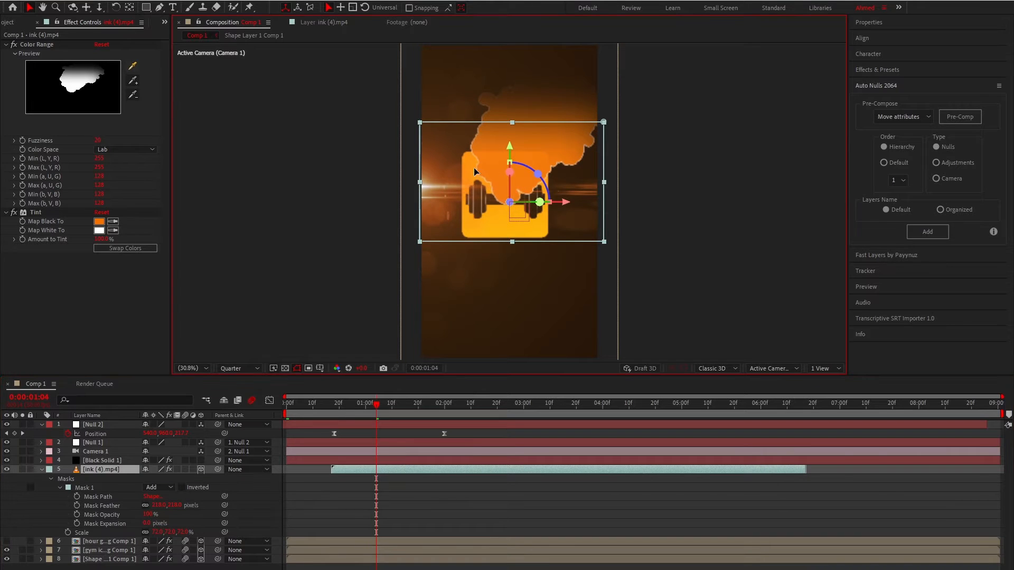
{"action": "left_click", "coordinate": [379, 478]}
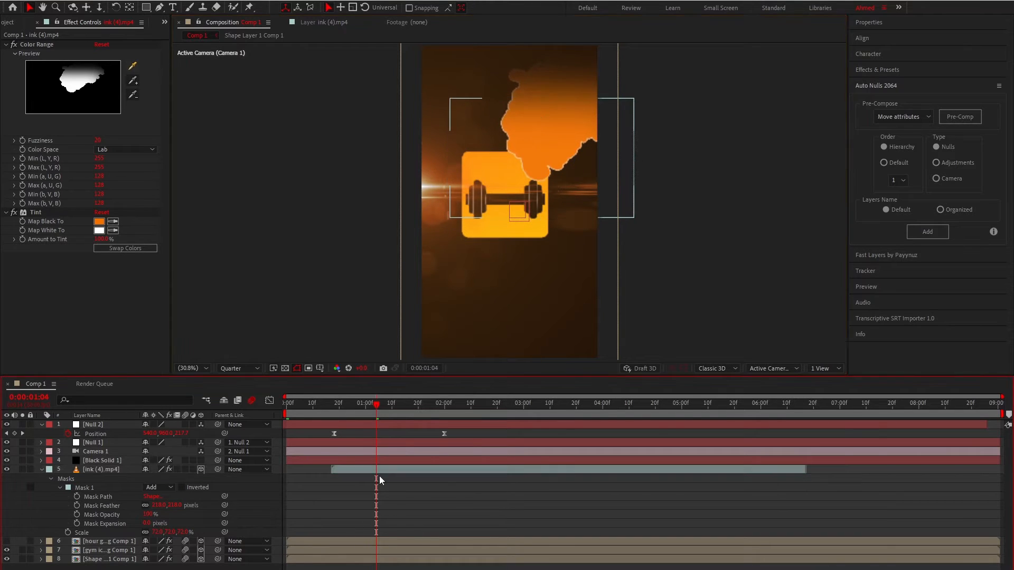
{"action": "left_click_drag", "start_coordinate": [376, 407], "coordinate": [327, 416]}
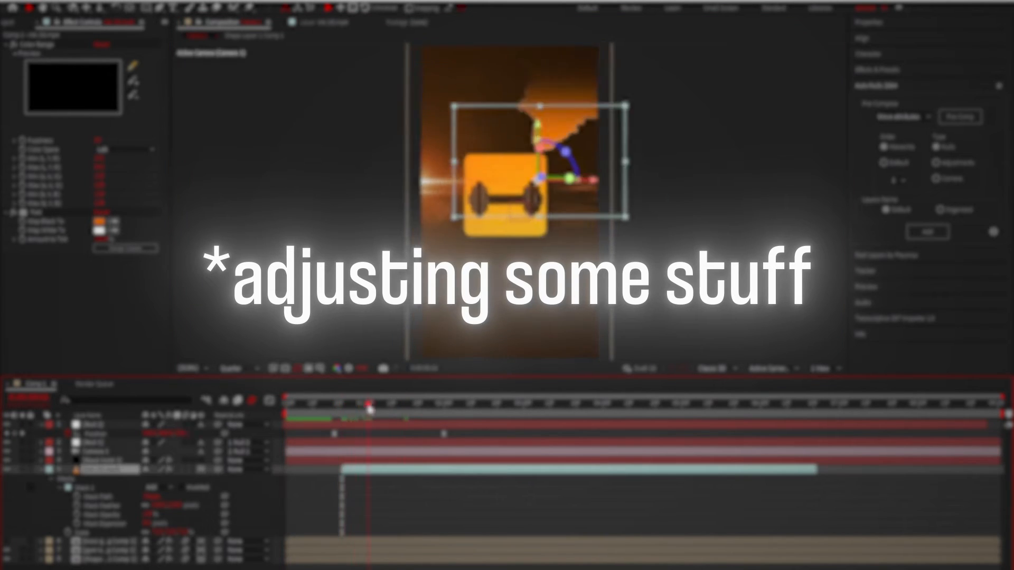
Try a shorter ease at the start of the ink footage's time remapping in the speed graph.
{"action": "left_click_drag", "start_coordinate": [370, 409], "coordinate": [341, 406]}
{"action": "key", "text": "shift+F3"}
{"action": "left_click_drag", "start_coordinate": [475, 554], "coordinate": [392, 555]}
{"action": "key", "text": "shift+F3"}
{"action": "key", "text": "space"}
{"action": "left_click", "coordinate": [544, 177]}
{"action": "key", "text": "u"}
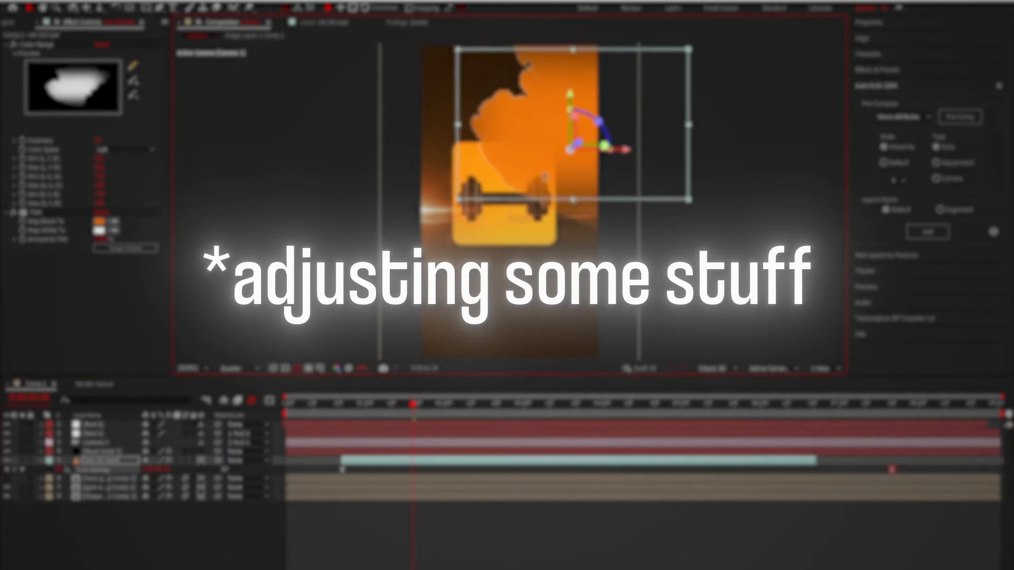
{"action": "left_click", "coordinate": [480, 528]}
Preview the ink reveal and examine the ink's scale and Null 2's position keyframes up to about 2 seconds.
{"action": "key", "text": "space"}
{"action": "left_click", "coordinate": [110, 461]}
{"action": "key", "text": "s"}
{"action": "key", "text": "space"}
{"action": "left_click", "coordinate": [109, 425]}
{"action": "key", "text": "p"}
{"action": "left_click_drag", "start_coordinate": [413, 405], "coordinate": [447, 414]}
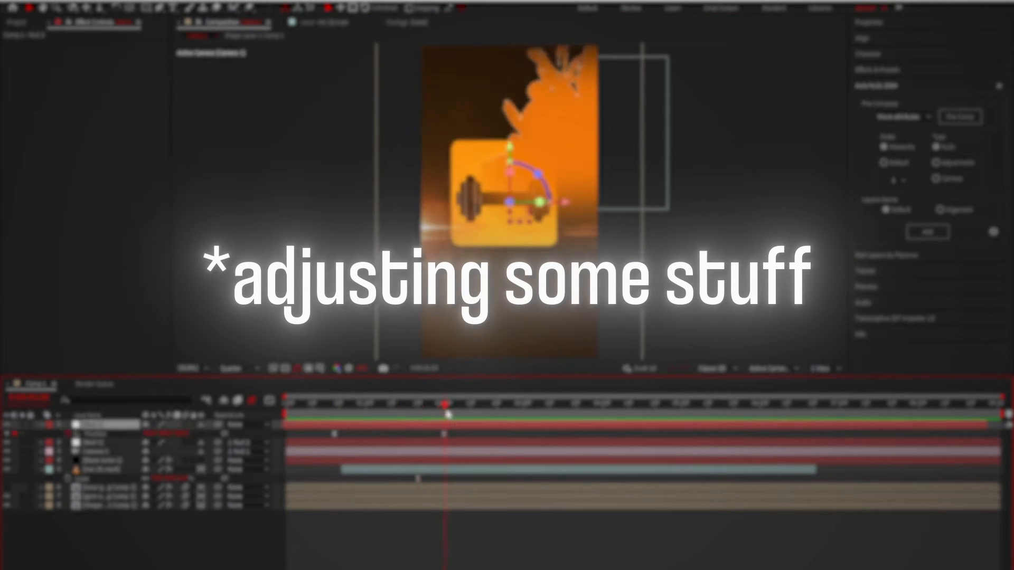
{"action": "key", "text": "space"}
Enable time remapping on the ink layer, extend its end keyframe to about 8:22, and start the layer earlier near frame 14.
{"action": "left_click", "coordinate": [109, 469]}
{"action": "key", "text": "ctrl+alt+t"}
{"action": "left_click_drag", "start_coordinate": [816, 478], "coordinate": [978, 480]}
{"action": "left_click_drag", "start_coordinate": [422, 468], "coordinate": [404, 454]}
{"action": "key", "text": "space"}
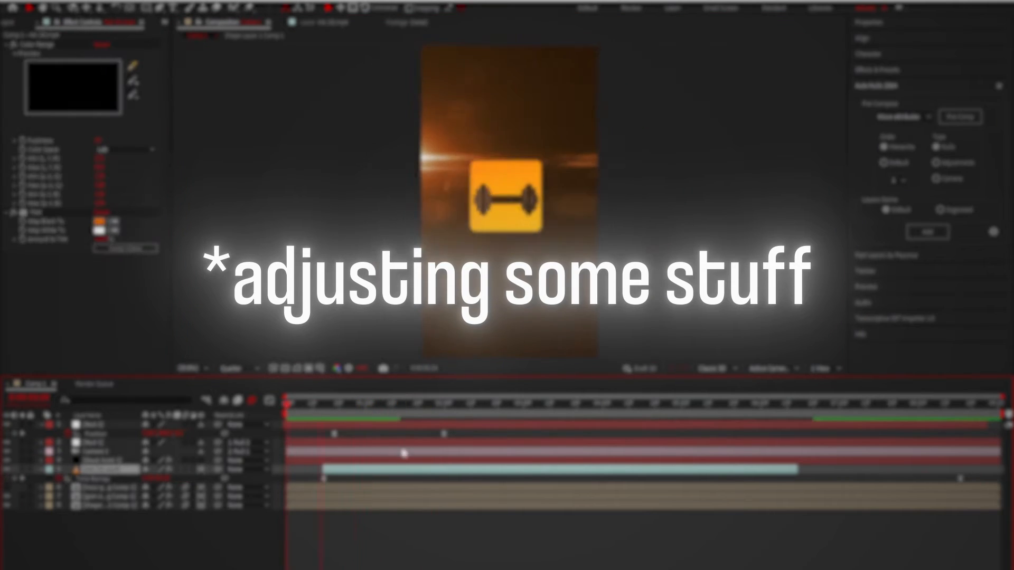
Fine-tune the ink layer's start to about frame 13 while previewing the reveal against the camera move.
{"action": "key", "text": "space"}
{"action": "key", "text": "space"}
{"action": "left_click", "coordinate": [285, 525]}
{"action": "key", "text": "space"}
{"action": "left_click_drag", "start_coordinate": [502, 468], "coordinate": [491, 469]}
{"action": "left_click_drag", "start_coordinate": [338, 469], "coordinate": [346, 469]}
{"action": "key", "text": "space"}
{"action": "key", "text": "space"}
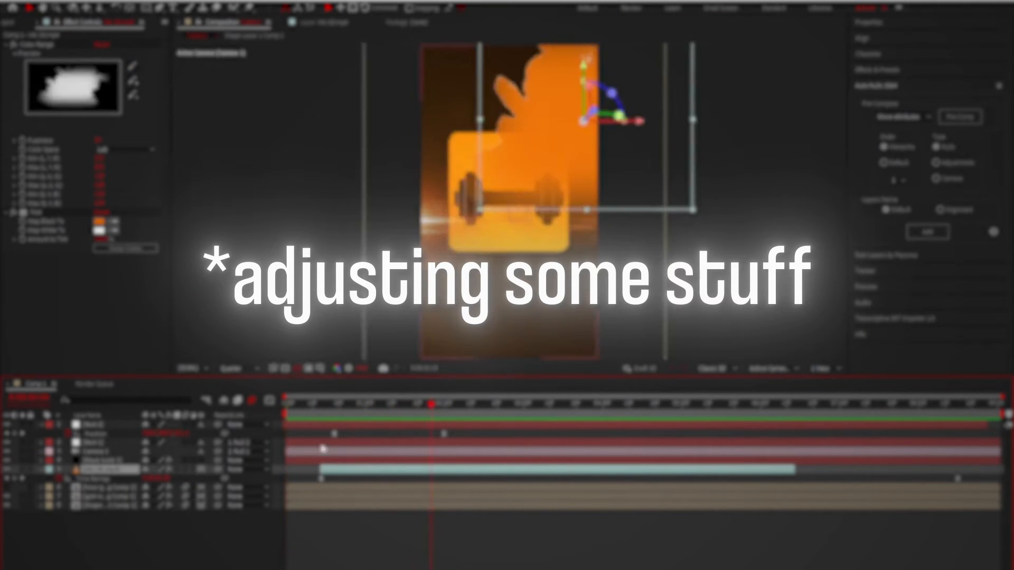
{"action": "left_click", "coordinate": [322, 528]}
Show the hourglass layer and keyframe its Shatter X, Y and Z Rotation and X,Y Position at 0:18 and 1:19.
{"action": "left_click", "coordinate": [8, 22]}
{"action": "mouse_move", "coordinate": [431, 406]}
{"action": "left_mouse_down"}
{"action": "mouse_move", "coordinate": [321, 414]}
{"action": "mouse_move", "coordinate": [335, 414]}
{"action": "left_mouse_up"}
{"action": "left_click", "coordinate": [107, 487]}
{"action": "left_click", "coordinate": [7, 487]}
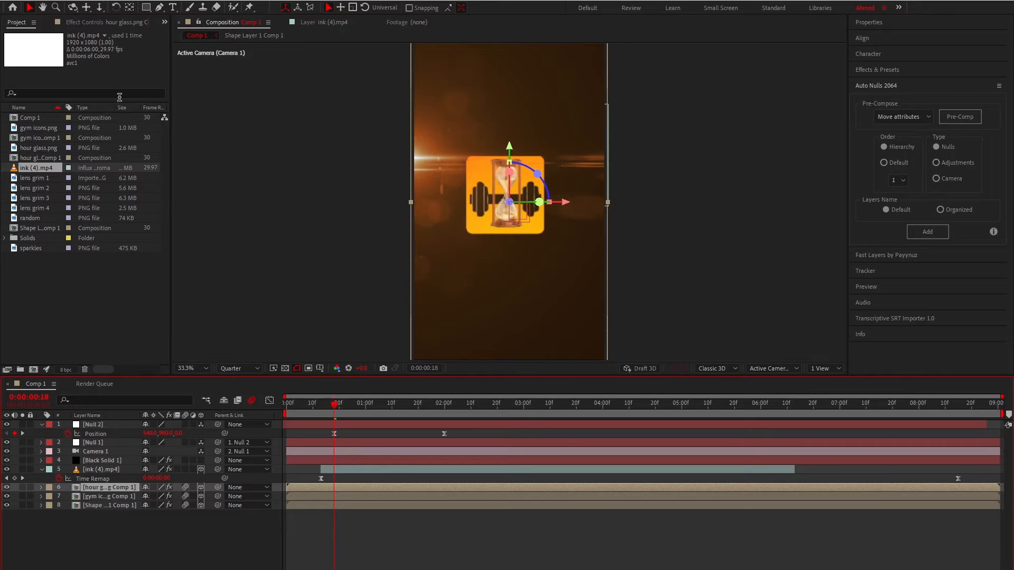
{"action": "left_click", "coordinate": [119, 22]}
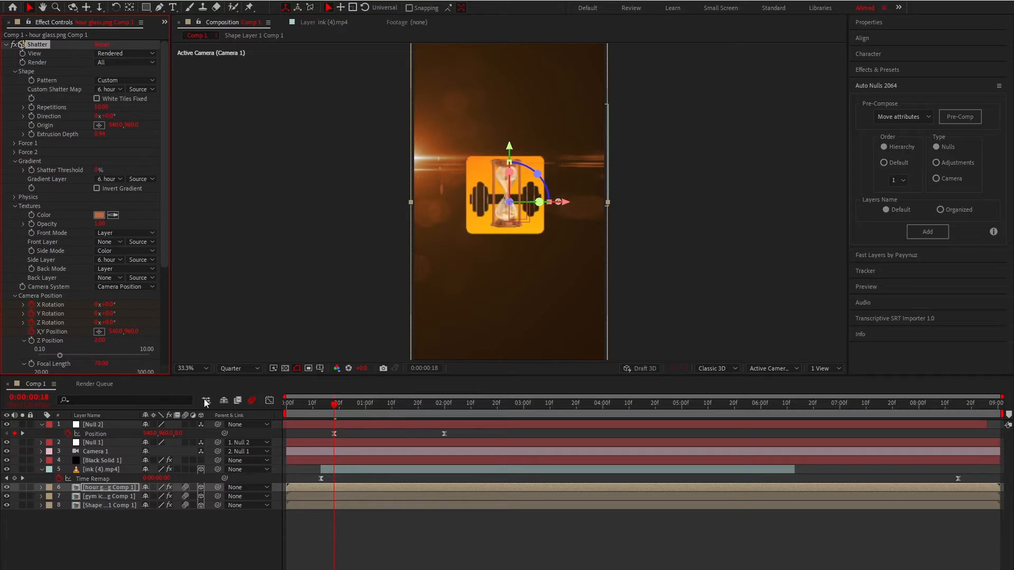
{"action": "key", "text": "u"}
{"action": "left_click", "coordinate": [416, 406]}
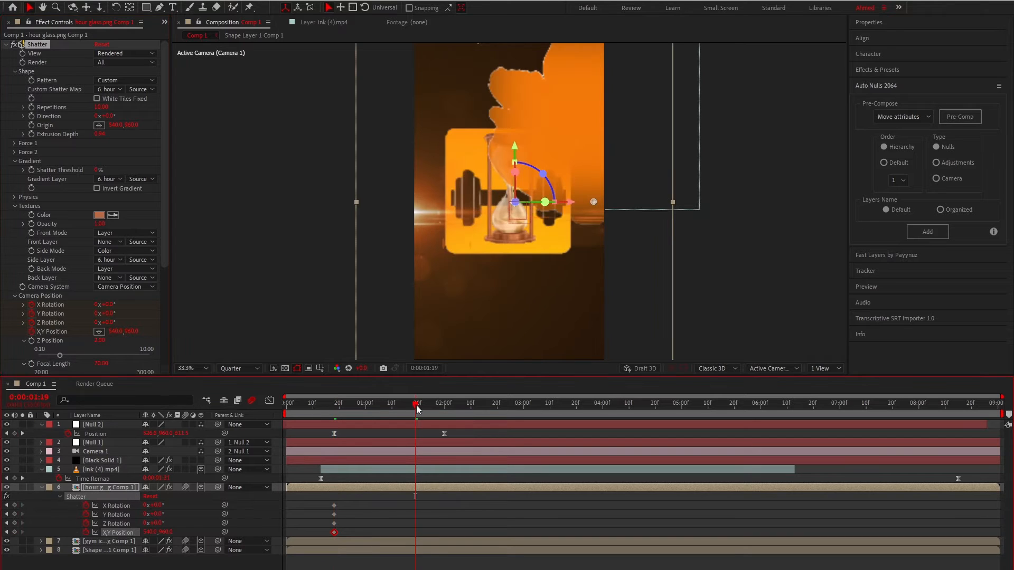
{"action": "left_click", "coordinate": [14, 513]}
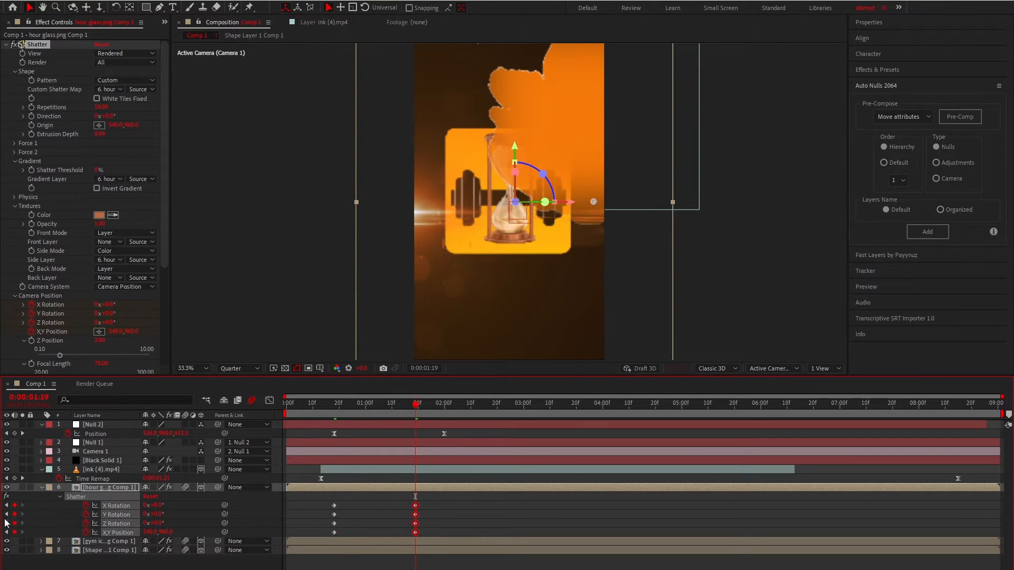
At 0:18, set the hourglass's Shatter X,Y Position to 540, 1430 and its X, Y and Z Rotation to about -21°, 135° and 56°.
{"action": "left_click", "coordinate": [334, 410]}
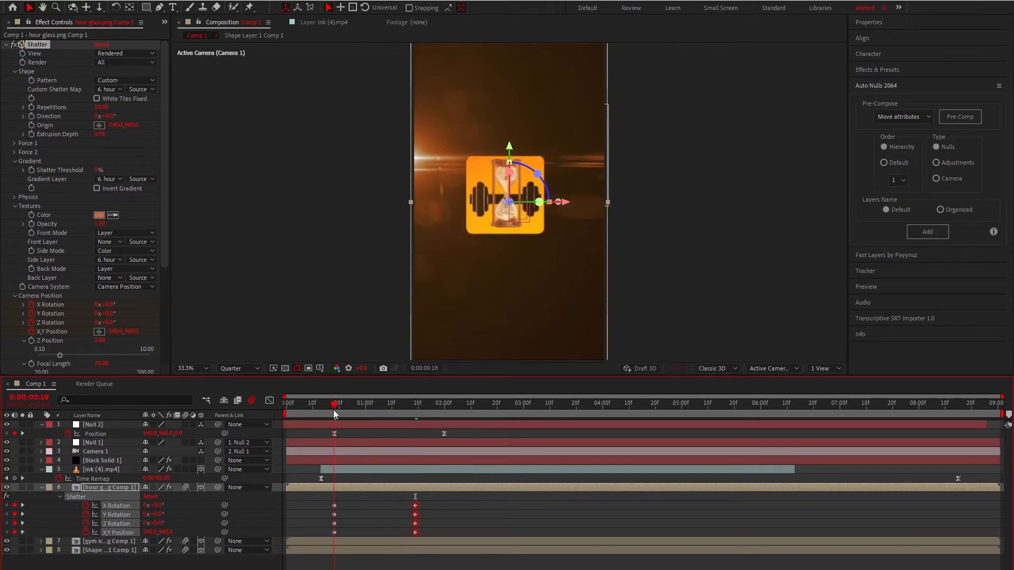
{"action": "left_click_drag", "start_coordinate": [167, 532], "coordinate": [240, 522]}
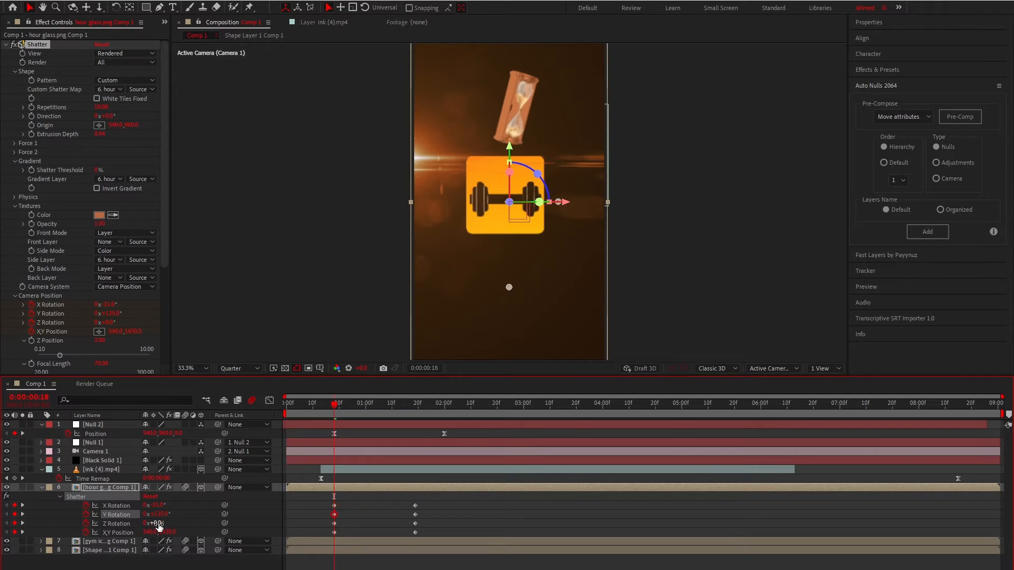
{"action": "left_click_drag", "start_coordinate": [158, 524], "coordinate": [189, 527]}
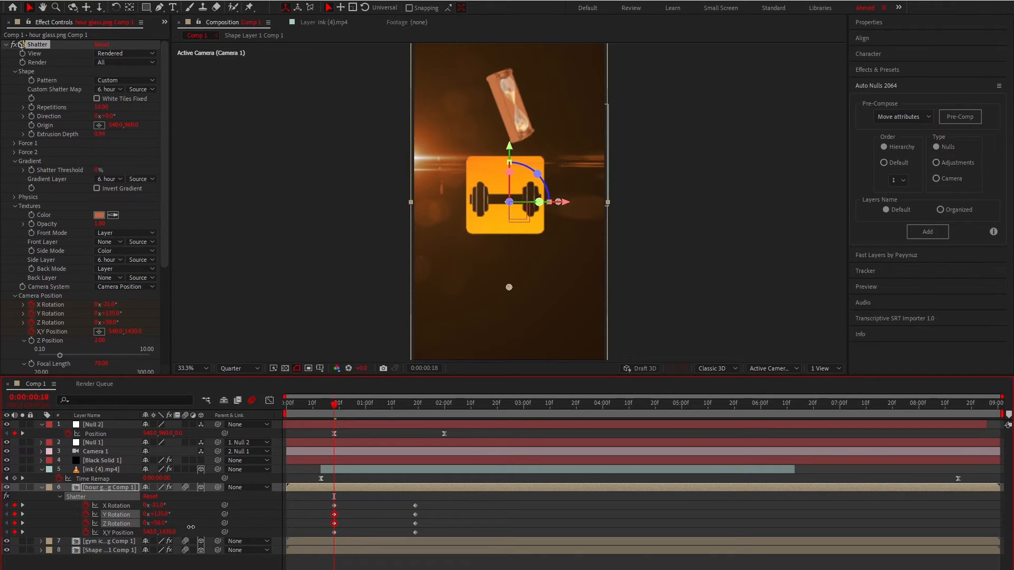
{"action": "left_click", "coordinate": [410, 514]}
At 1:19, set the hourglass's Shatter X Rotation to about -14°, Y Rotation to 0° and Z Rotation to about -26°.
{"action": "left_click", "coordinate": [419, 414]}
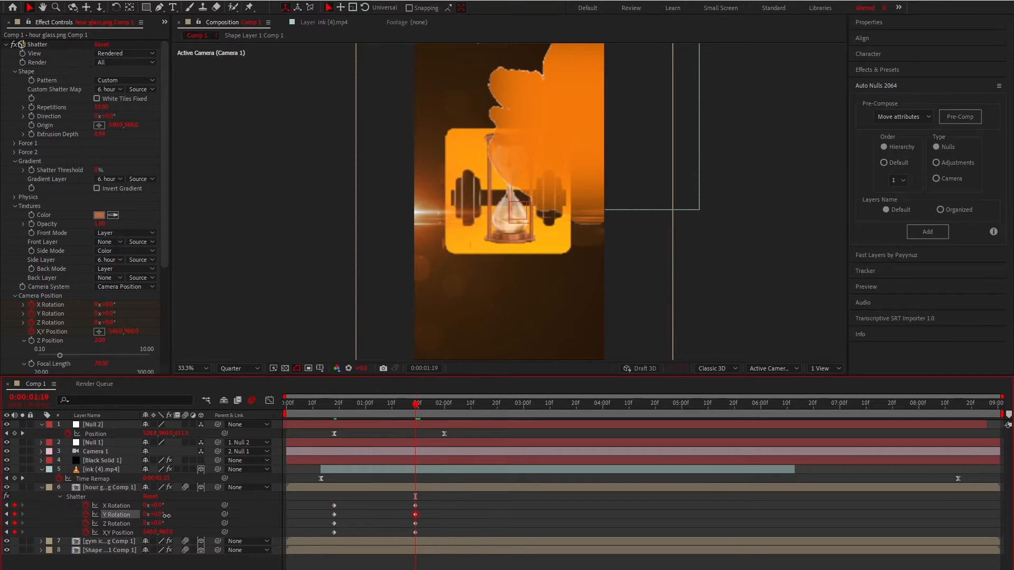
{"action": "mouse_move", "coordinate": [166, 515]}
{"action": "left_mouse_down"}
{"action": "mouse_move", "coordinate": [146, 532]}
{"action": "mouse_move", "coordinate": [165, 506]}
{"action": "mouse_move", "coordinate": [155, 513]}
{"action": "left_mouse_up"}
{"action": "type", "text": "0"}
{"action": "left_click", "coordinate": [183, 515]}
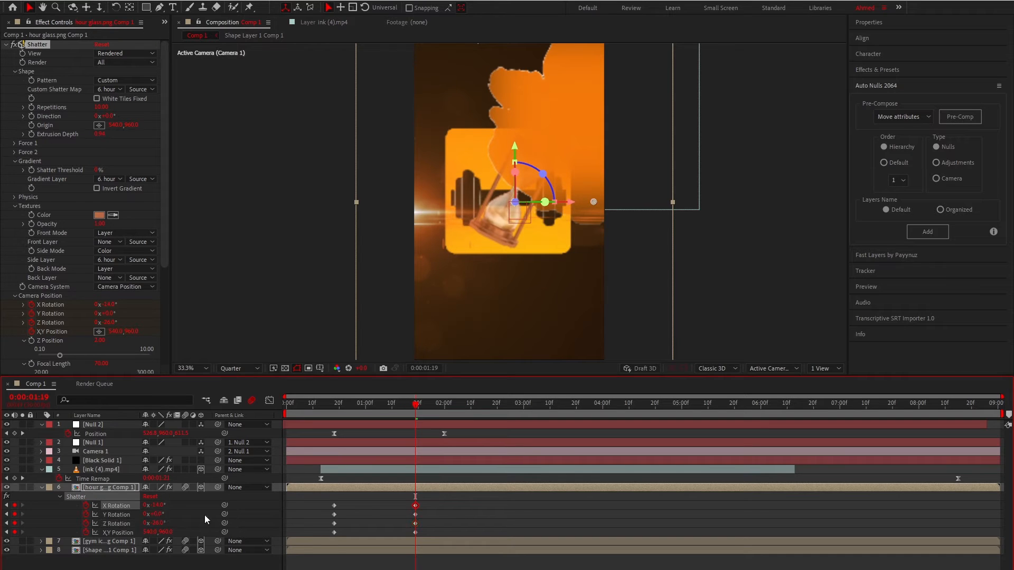
Apply Easy Ease to all the hourglass's Shatter keyframes, lengthen the ease into the end keyframes, and preview the motion.
{"action": "left_click_drag", "start_coordinate": [420, 510], "coordinate": [305, 537]}
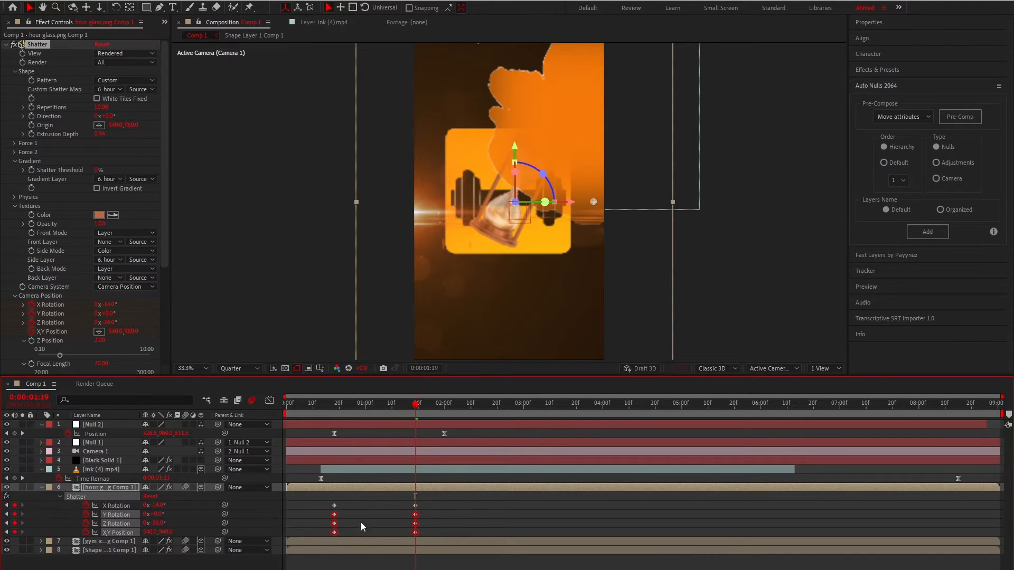
{"action": "left_click_drag", "start_coordinate": [431, 502], "coordinate": [303, 533]}
{"action": "key", "text": "F9"}
{"action": "key", "text": "shift+F3"}
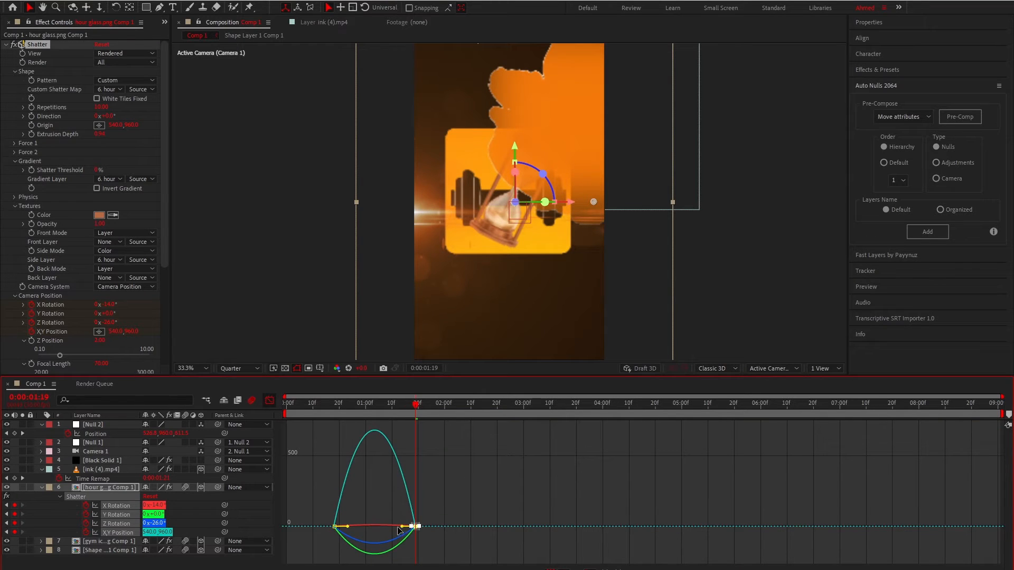
{"action": "left_click_drag", "start_coordinate": [402, 527], "coordinate": [389, 527]}
{"action": "left_click", "coordinate": [312, 407]}
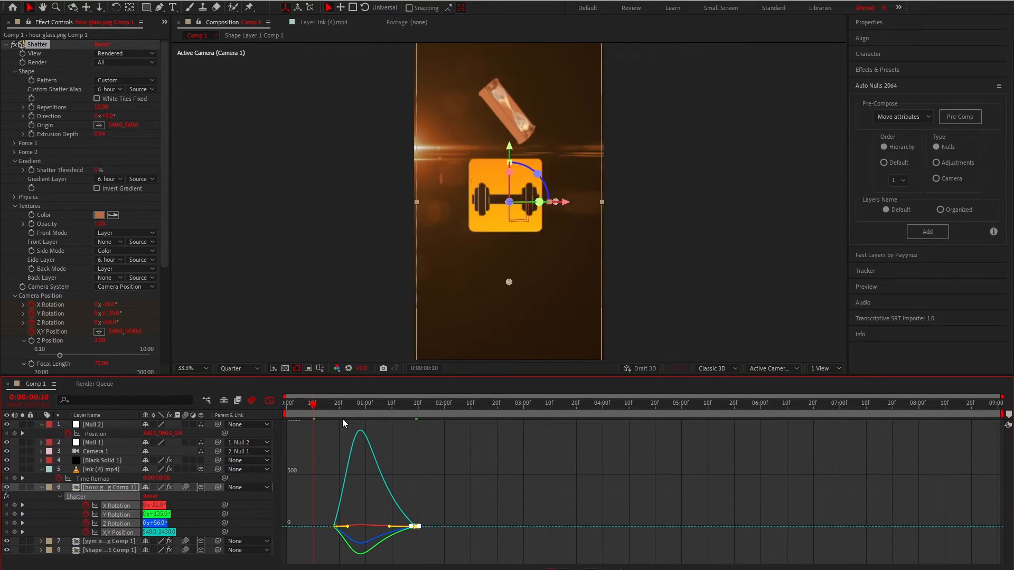
{"action": "key", "text": "space"}
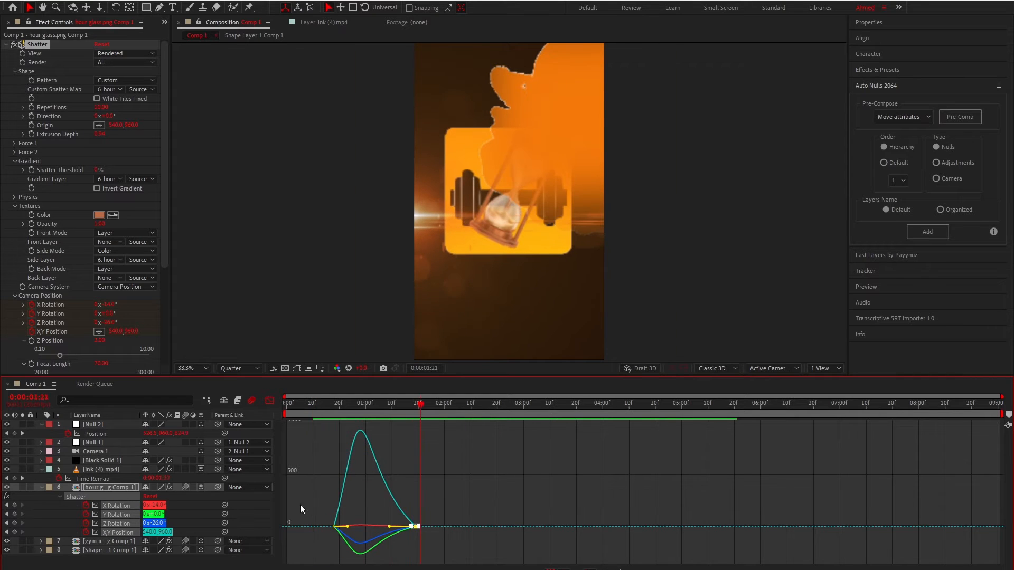
Lengthen the ease out of the hourglass's start keyframes slightly, preview it, and compare it with Null 2's Position speed curve.
{"action": "left_click_drag", "start_coordinate": [347, 526], "coordinate": [351, 527]}
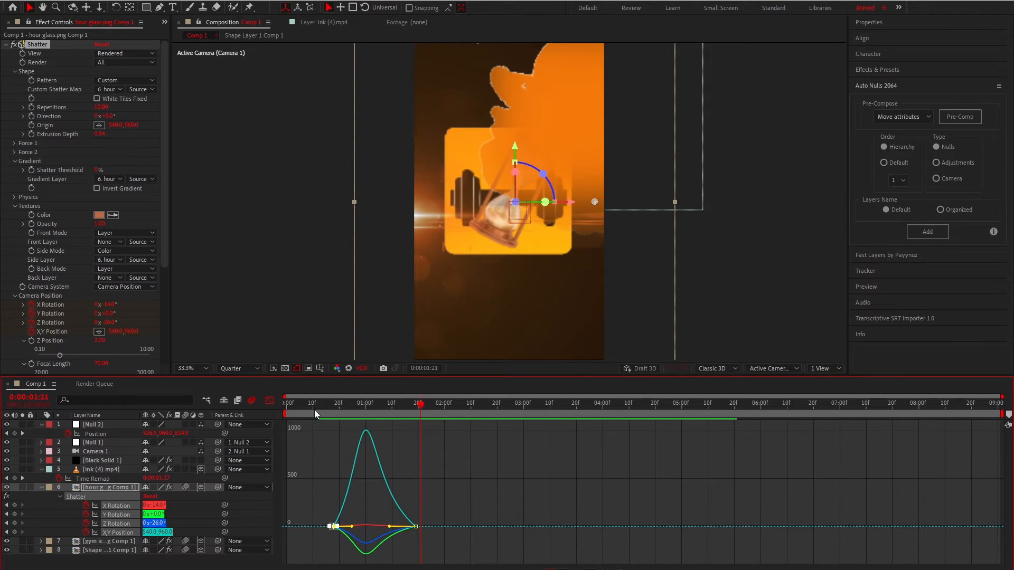
{"action": "left_click", "coordinate": [315, 410]}
{"action": "key", "text": "space"}
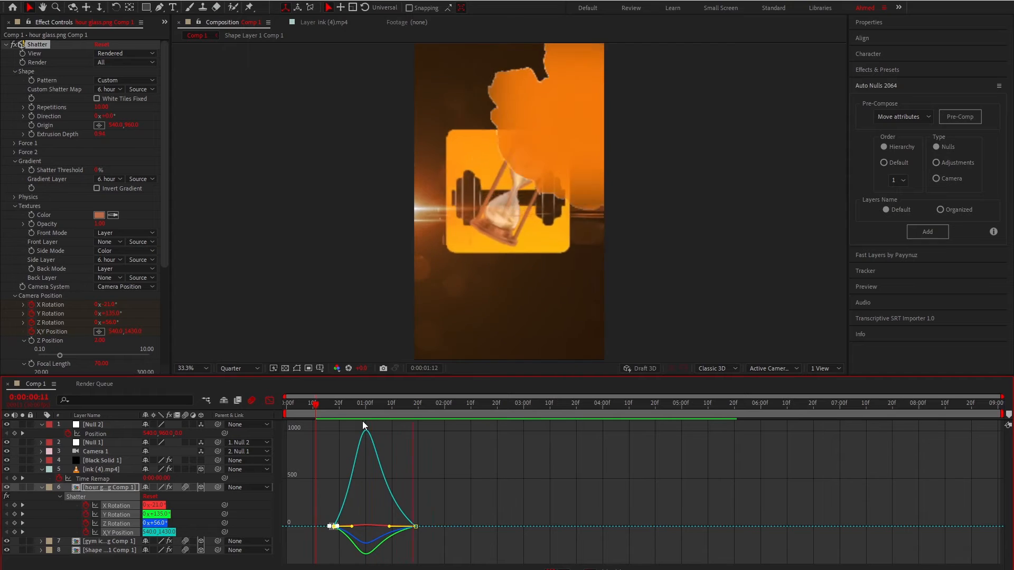
{"action": "left_click", "coordinate": [325, 407]}
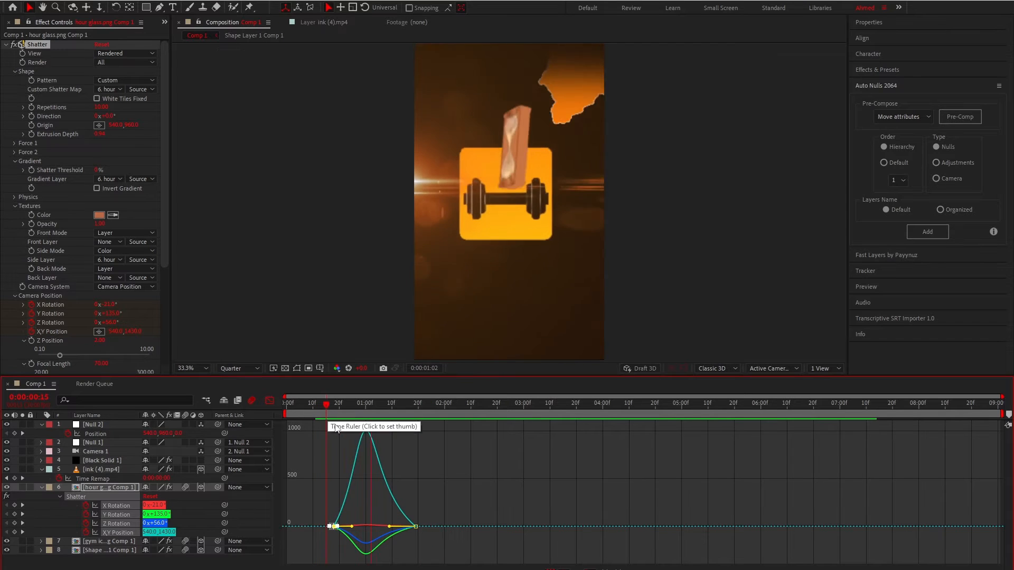
{"action": "key", "text": "space"}
{"action": "left_click", "coordinate": [270, 402]}
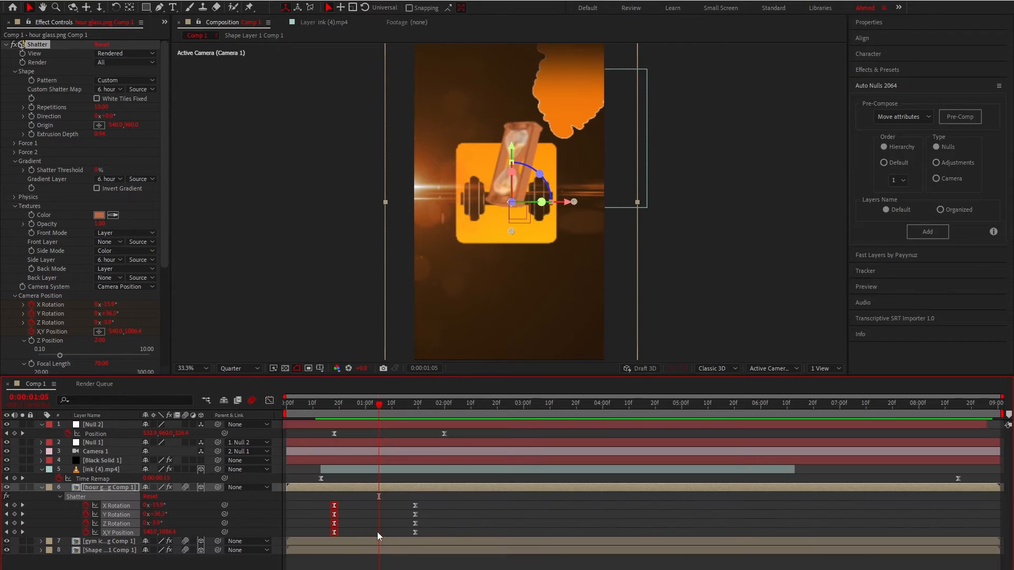
{"action": "left_click", "coordinate": [335, 433]}
{"action": "left_click", "coordinate": [270, 403]}
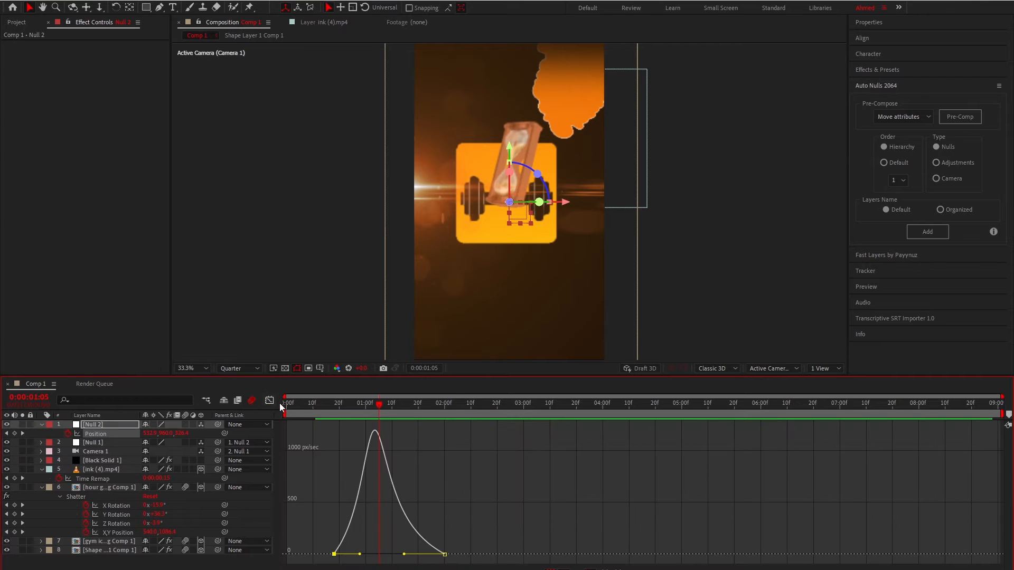
{"action": "left_click", "coordinate": [270, 402]}
Scale up the ink layer and move it further right of the hourglass at 1:21.
{"action": "left_click", "coordinate": [366, 470]}
{"action": "key", "text": "s"}
{"action": "left_click_drag", "start_coordinate": [156, 478], "coordinate": [160, 479]}
{"action": "left_click_drag", "start_coordinate": [391, 409], "coordinate": [420, 407]}
{"action": "left_click_drag", "start_coordinate": [590, 259], "coordinate": [621, 261]}
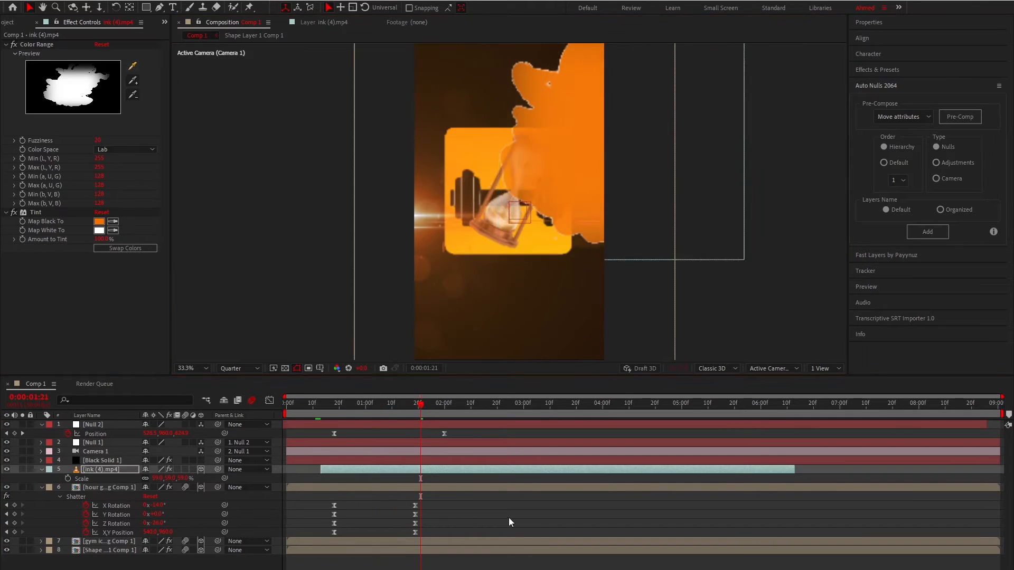
Preview the animation and nudge the ink layer slightly upward at 1:11.
{"action": "key", "text": "shift+Page_Up"}
{"action": "key", "text": "space"}
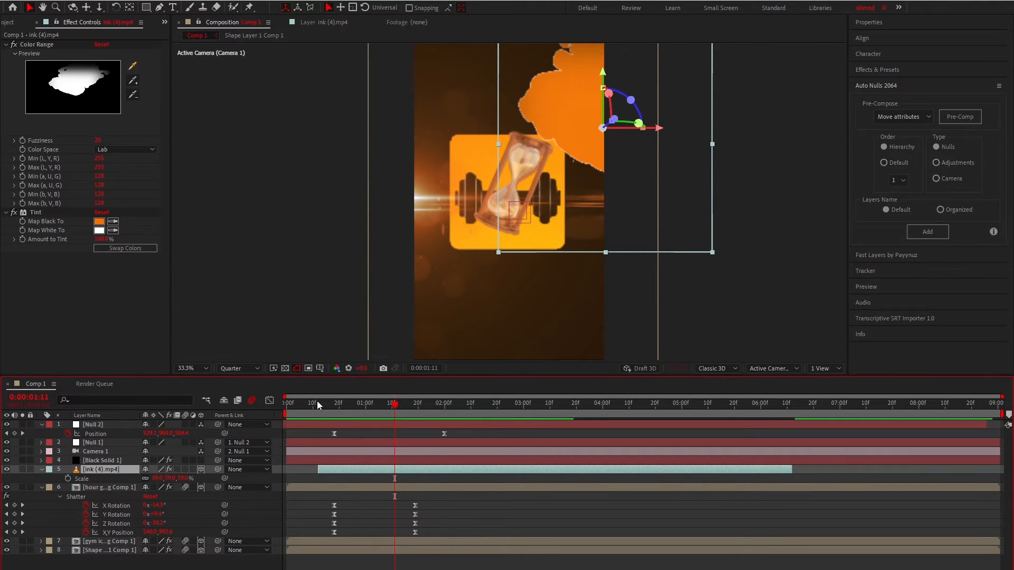
{"action": "left_click_drag", "start_coordinate": [625, 261], "coordinate": [621, 243]}
{"action": "mouse_move", "coordinate": [324, 405]}
{"action": "left_mouse_down"}
{"action": "mouse_move", "coordinate": [397, 419]}
{"action": "mouse_move", "coordinate": [290, 432]}
{"action": "left_mouse_up"}
Collapse the expanded properties of all layers and leave the ink layer selected.
{"action": "left_click", "coordinate": [390, 469]}
{"action": "left_click", "coordinate": [264, 338]}
{"action": "key", "text": "u"}
{"action": "left_click", "coordinate": [341, 462]}
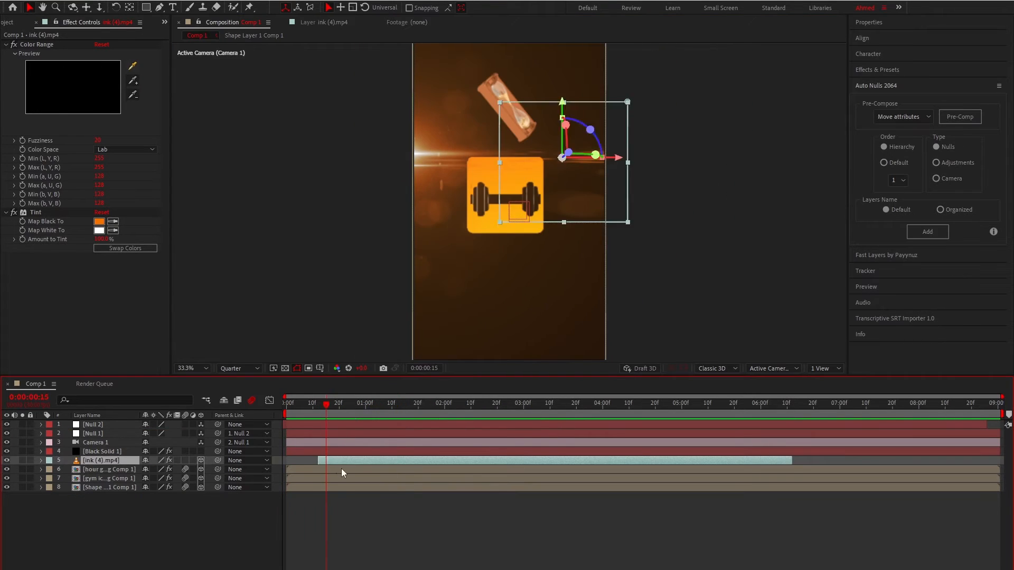
Start keyframing the X,Y Position of the Shatter effect on the gym icons layer at 0:15.
{"action": "left_click", "coordinate": [119, 478]}
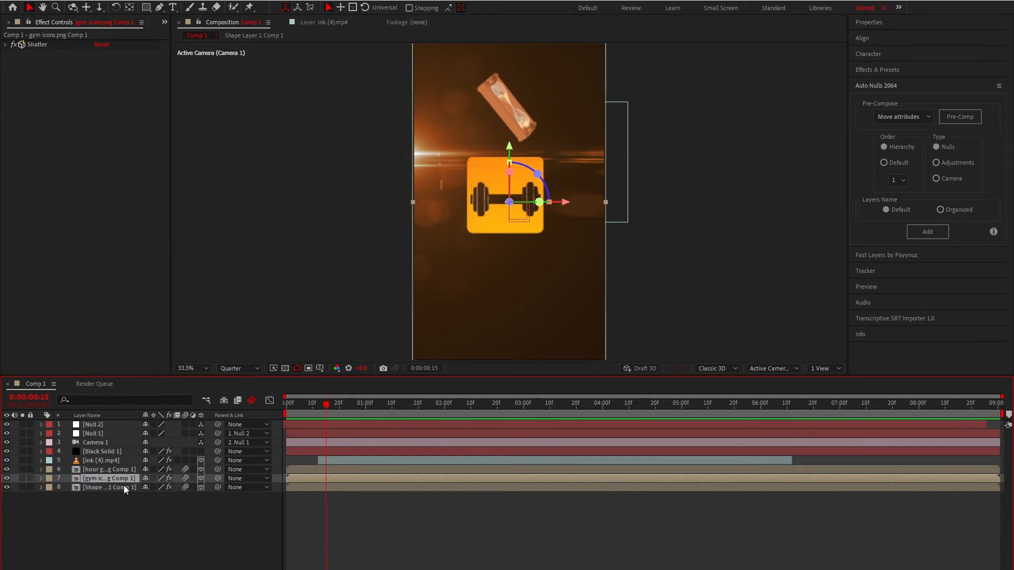
{"action": "left_click", "coordinate": [5, 44]}
{"action": "left_click", "coordinate": [32, 332]}
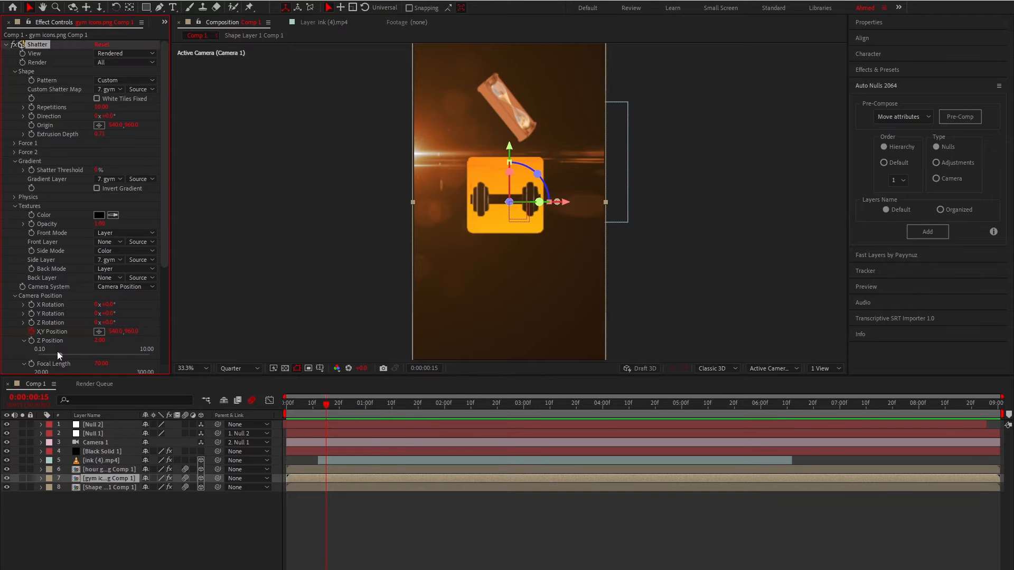
Draw a rectangular mask on the gym icons layer that matches the edges of the orange square.
{"action": "left_click", "coordinate": [145, 6]}
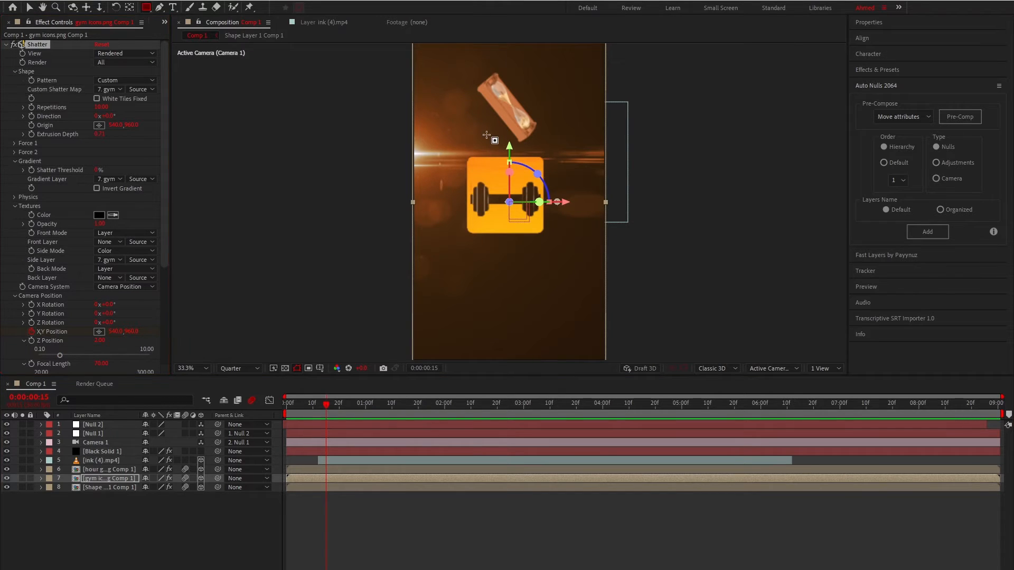
{"action": "key", "text": "slash"}
{"action": "mouse_move", "coordinate": [386, 70]}
{"action": "left_mouse_down"}
{"action": "mouse_move", "coordinate": [394, 296]}
{"action": "mouse_move", "coordinate": [605, 297]}
{"action": "left_mouse_up"}
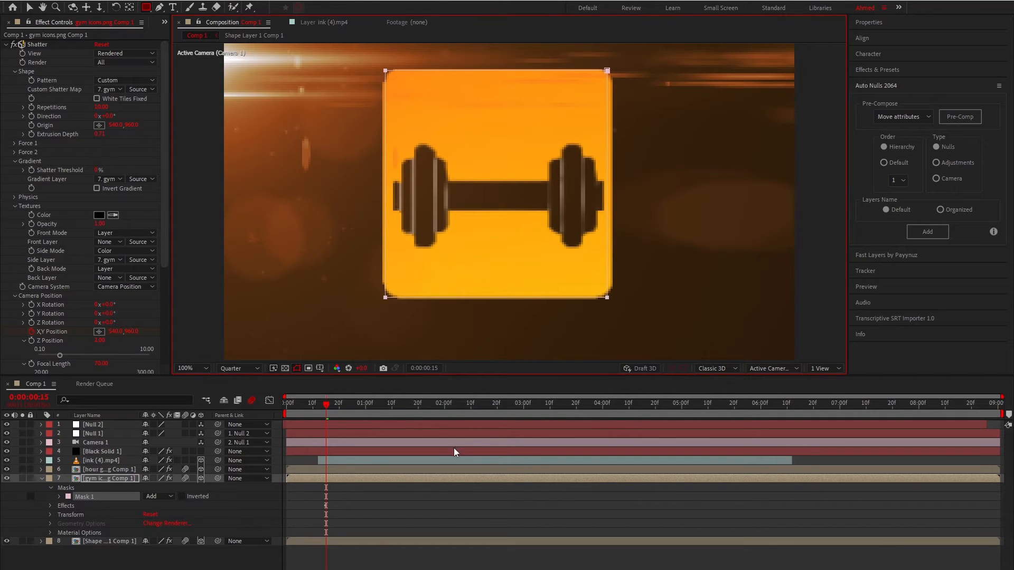
Reveal the hourglass and gym icons keyframes and move the dumbbell's X,Y Position keyframe slightly later, near the hourglass's start keyframes.
{"action": "left_click", "coordinate": [350, 469]}
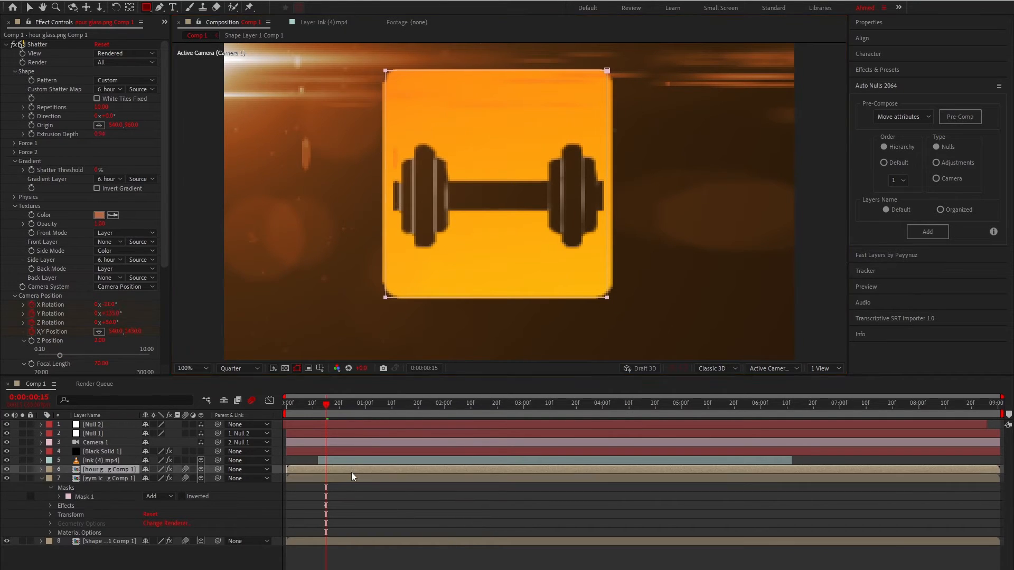
{"action": "key", "text": "u"}
{"action": "scroll", "coordinate": [323, 533], "scroll_direction": "down", "scroll_amount": 1}
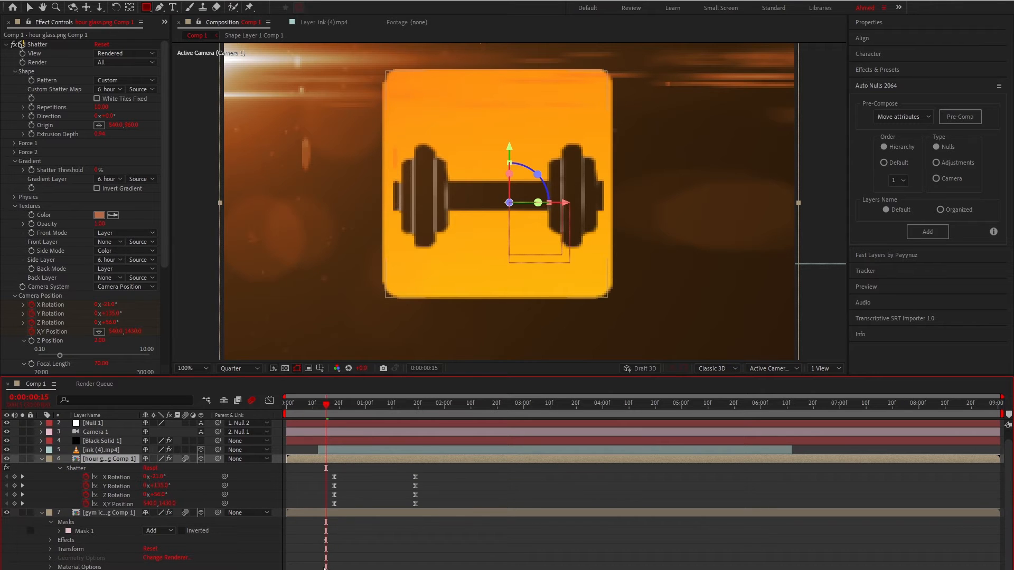
{"action": "left_click", "coordinate": [327, 515]}
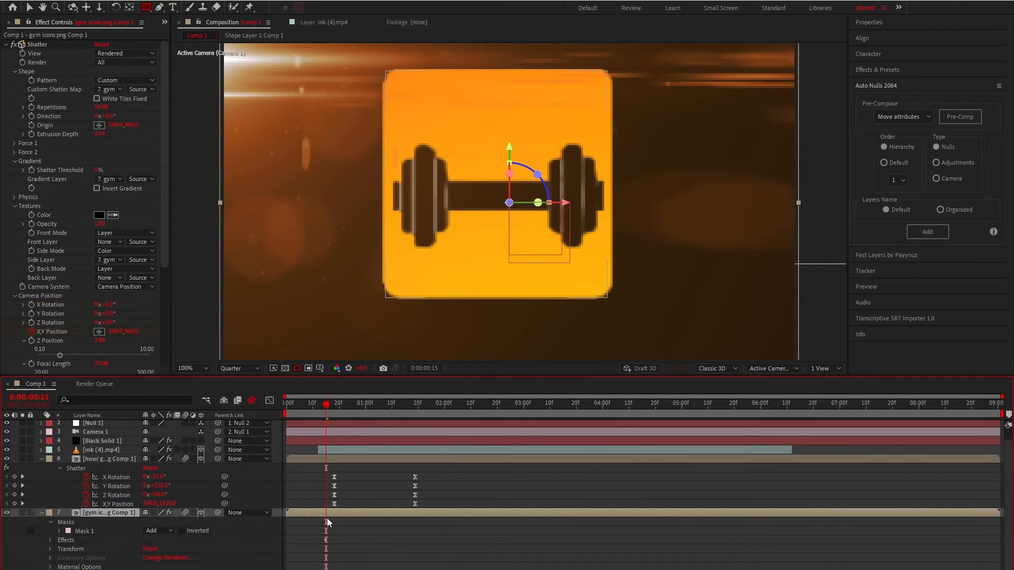
{"action": "key", "text": "u"}
{"action": "left_click_drag", "start_coordinate": [326, 541], "coordinate": [332, 541]}
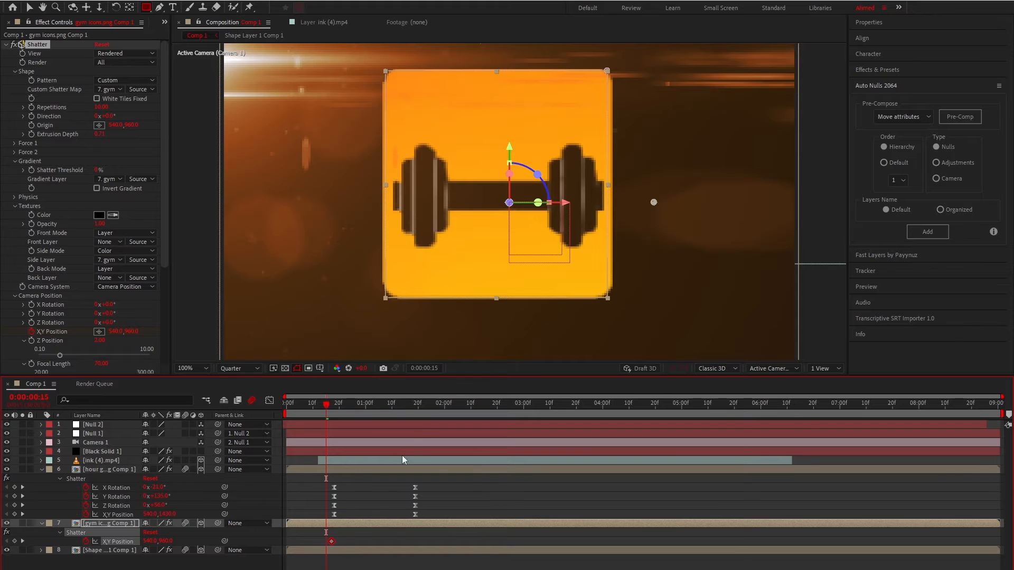
At 1:20, change the dumbbell's Shatter X,Y Position so that it drops out through the bottom of the orange square.
{"action": "left_click", "coordinate": [420, 423]}
{"action": "left_click", "coordinate": [419, 408]}
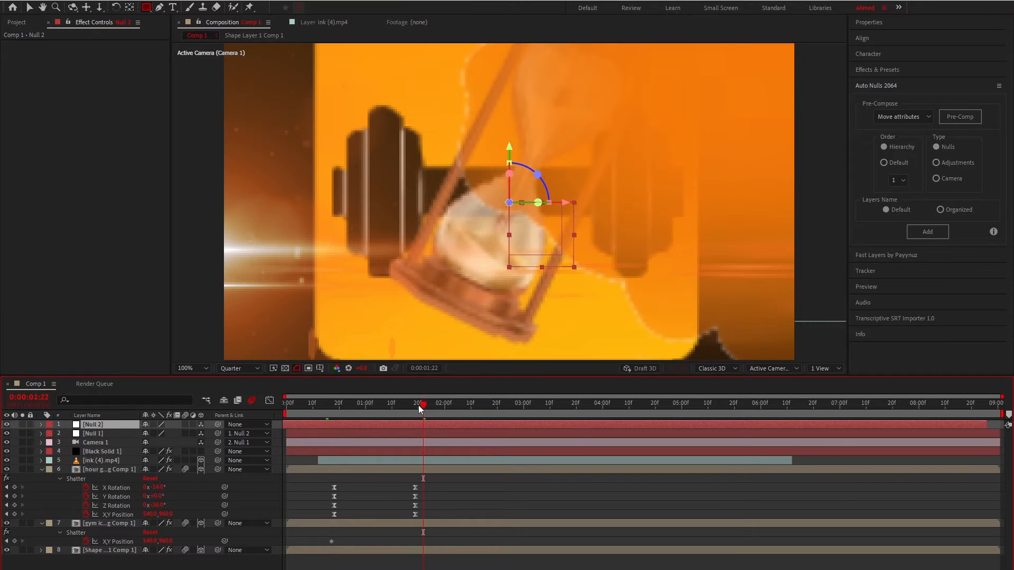
{"action": "key", "text": "comma"}
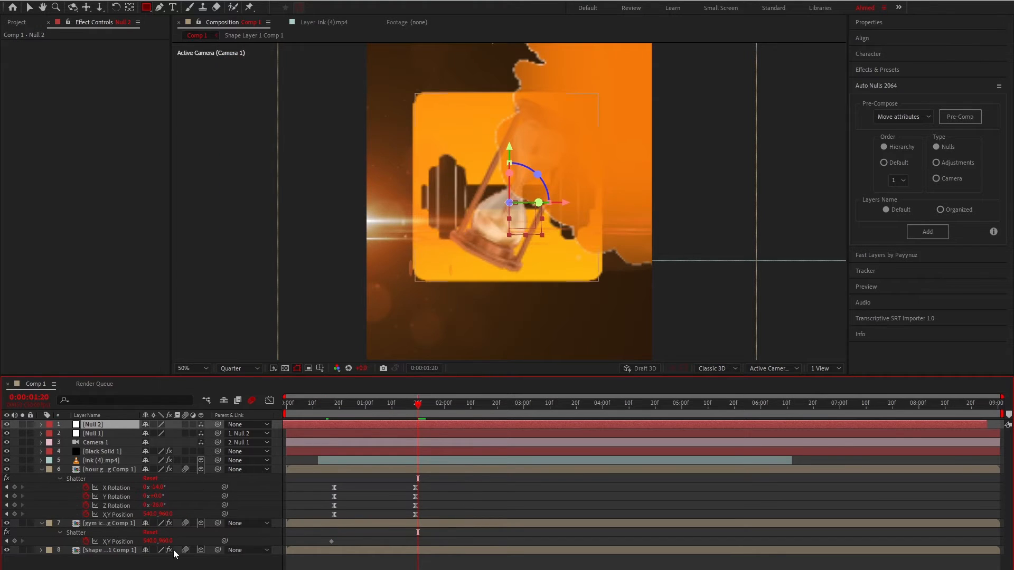
{"action": "mouse_move", "coordinate": [163, 544]}
{"action": "left_mouse_down"}
{"action": "mouse_move", "coordinate": [106, 544]}
{"action": "mouse_move", "coordinate": [162, 542]}
{"action": "mouse_move", "coordinate": [149, 544]}
{"action": "left_mouse_up"}
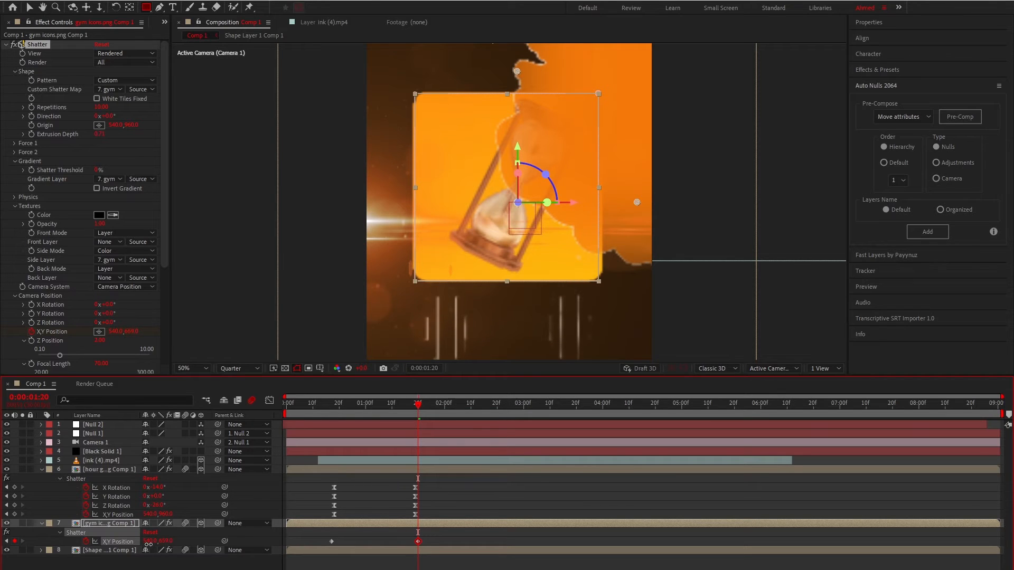
Easy-ease both X,Y Position keyframes of the dumbbell and adjust the ease in and ease out in its speed graph.
{"action": "left_click_drag", "start_coordinate": [430, 537], "coordinate": [300, 549]}
{"action": "key", "text": "F9"}
{"action": "left_click", "coordinate": [269, 401]}
{"action": "left_click_drag", "start_coordinate": [444, 527], "coordinate": [387, 555]}
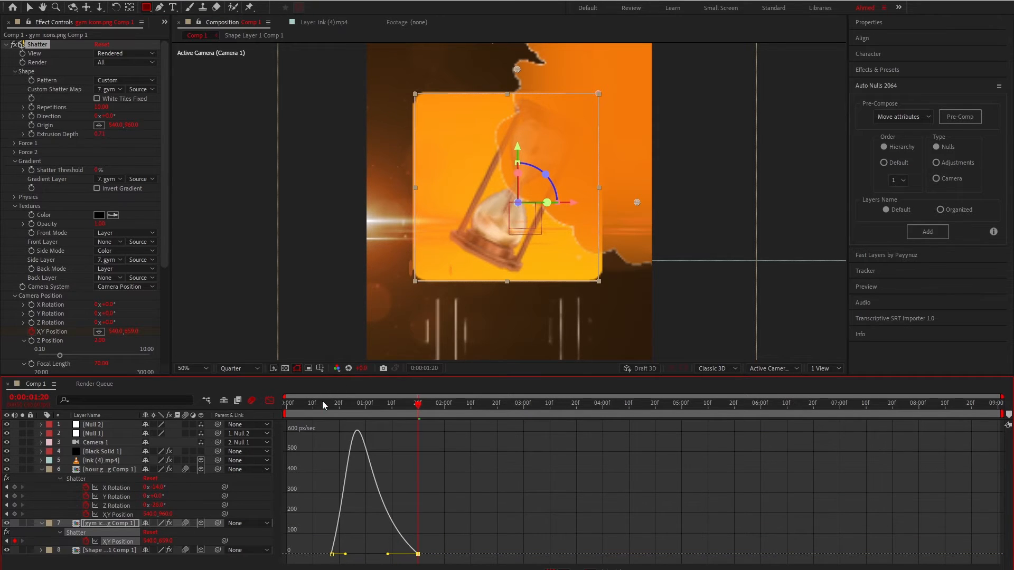
{"action": "left_click_drag", "start_coordinate": [323, 401], "coordinate": [347, 398]}
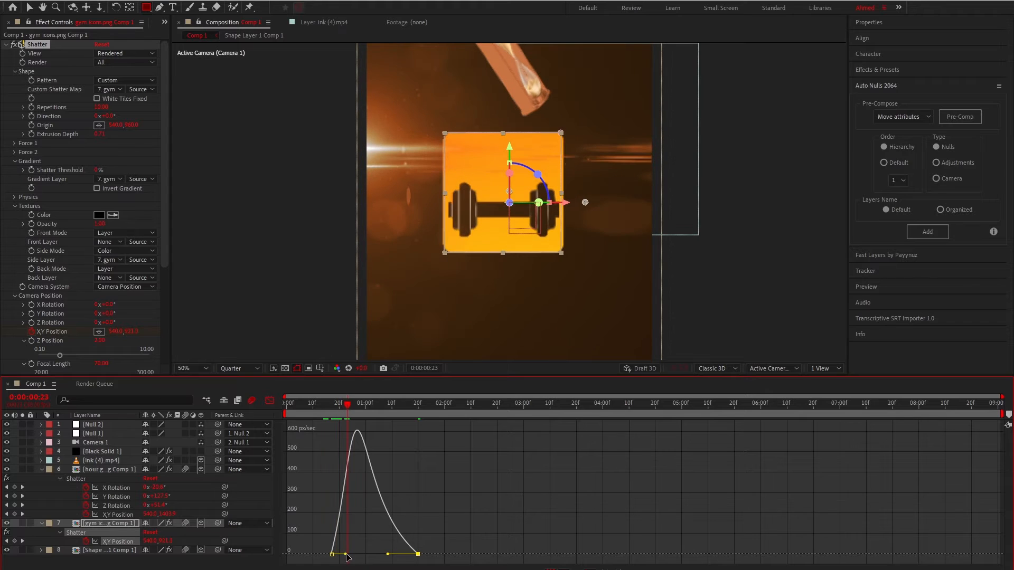
{"action": "left_click_drag", "start_coordinate": [349, 557], "coordinate": [352, 560]}
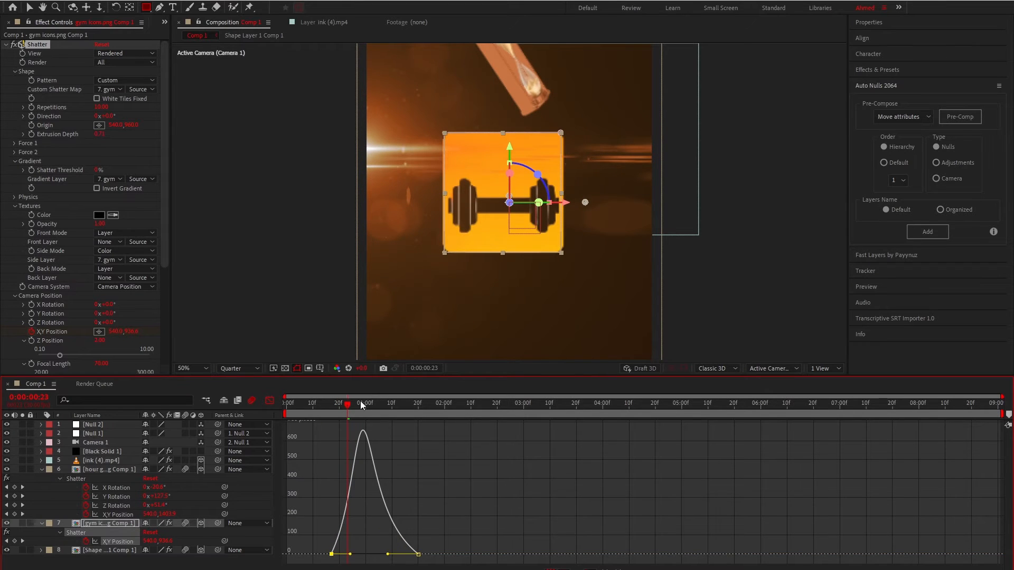
Preview the dumbbell's drop, close the speed graph, and fit the whole composition in the viewer.
{"action": "key", "text": "space"}
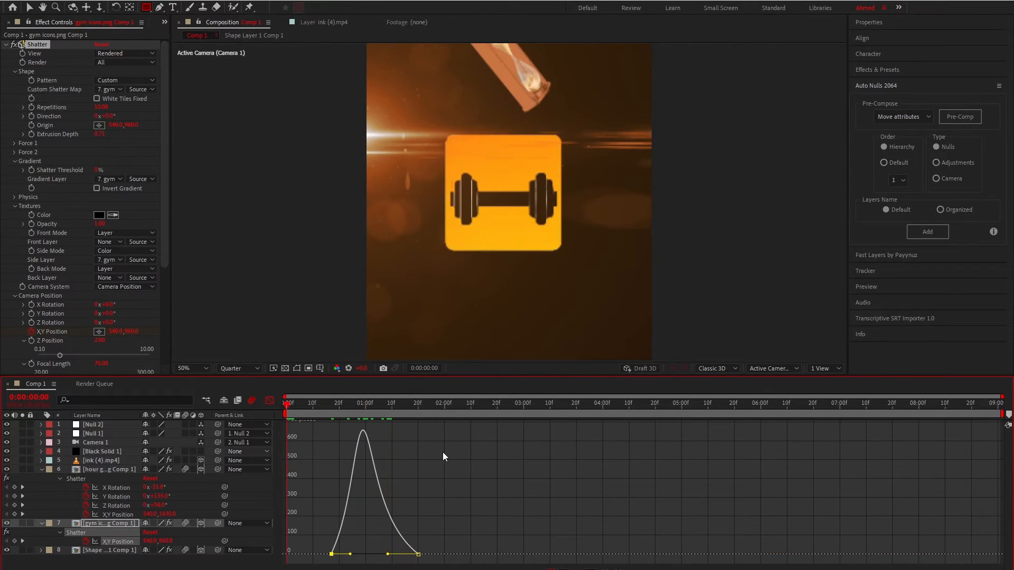
{"action": "key", "text": "space"}
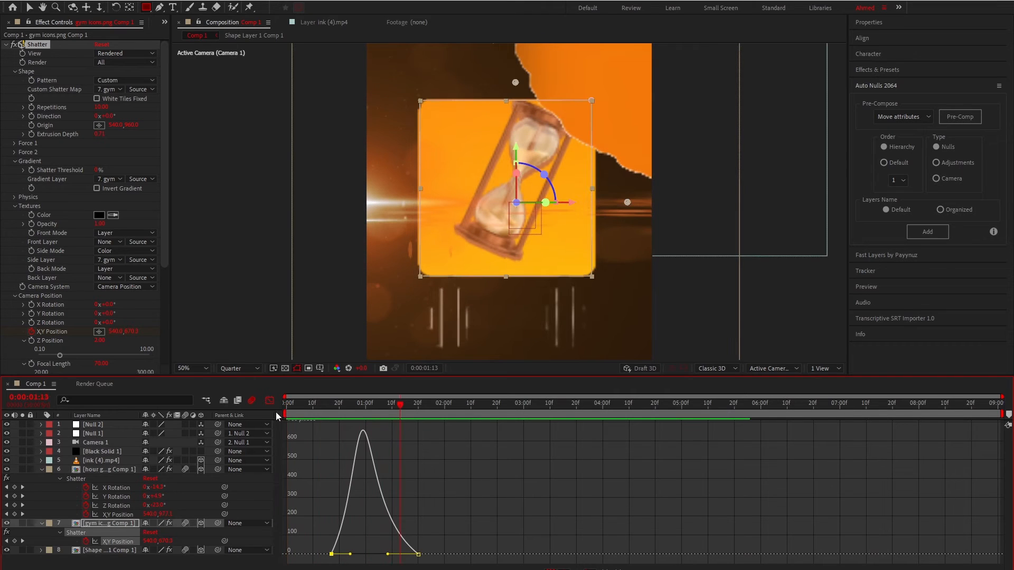
{"action": "left_click", "coordinate": [270, 401]}
{"action": "left_click", "coordinate": [390, 566]}
{"action": "scroll", "coordinate": [441, 282], "scroll_direction": "down", "scroll_amount": 2}
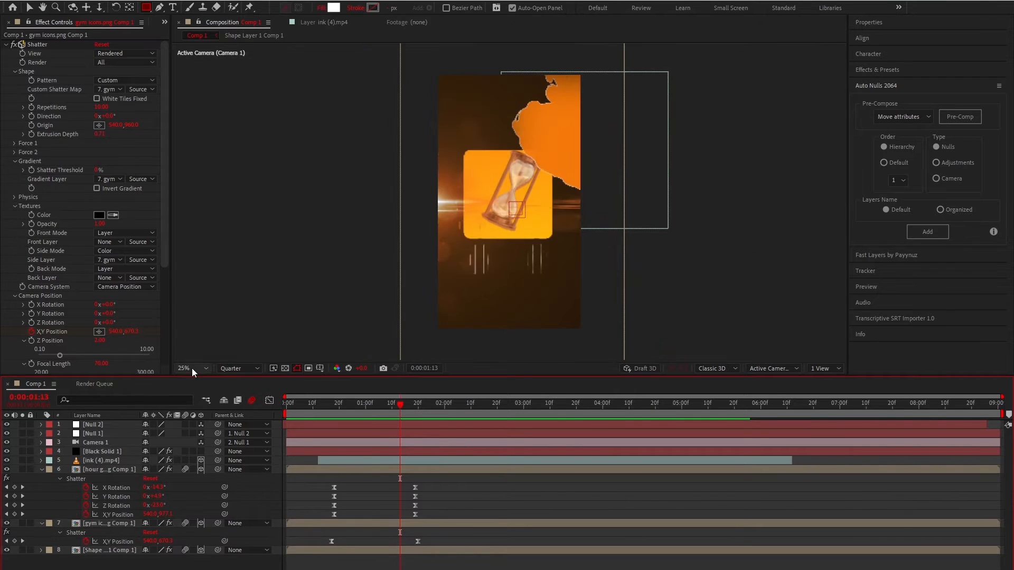
{"action": "left_click", "coordinate": [193, 373]}
{"action": "left_click", "coordinate": [193, 376]}
{"action": "key", "text": "v"}
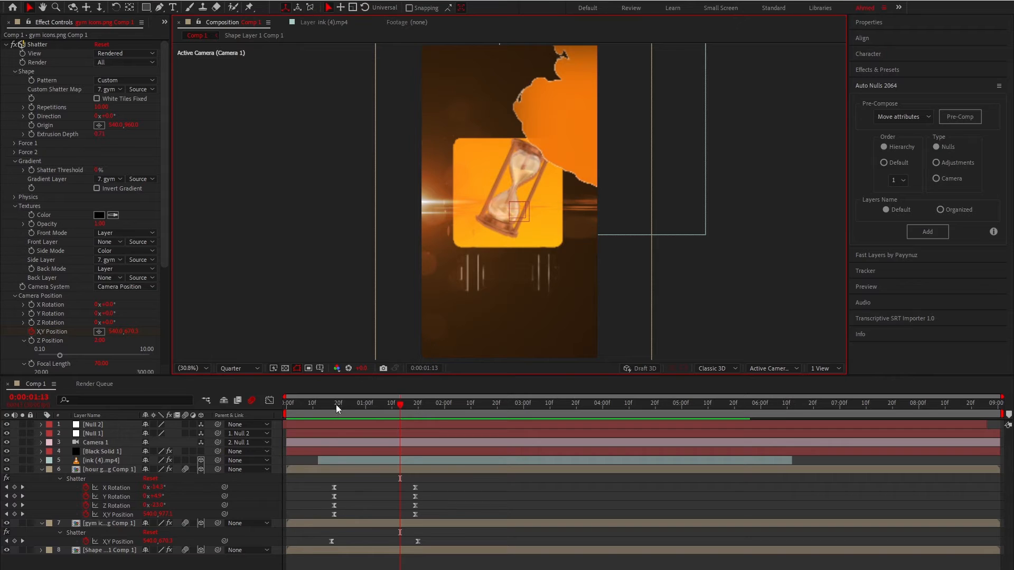
Fade in the hourglass with Opacity keyframes: 0% at 0:22 and 100% just before 1:00.
{"action": "mouse_move", "coordinate": [337, 407]}
{"action": "left_mouse_down"}
{"action": "mouse_move", "coordinate": [373, 408]}
{"action": "mouse_move", "coordinate": [325, 412]}
{"action": "mouse_move", "coordinate": [333, 427]}
{"action": "mouse_move", "coordinate": [336, 408]}
{"action": "left_mouse_up"}
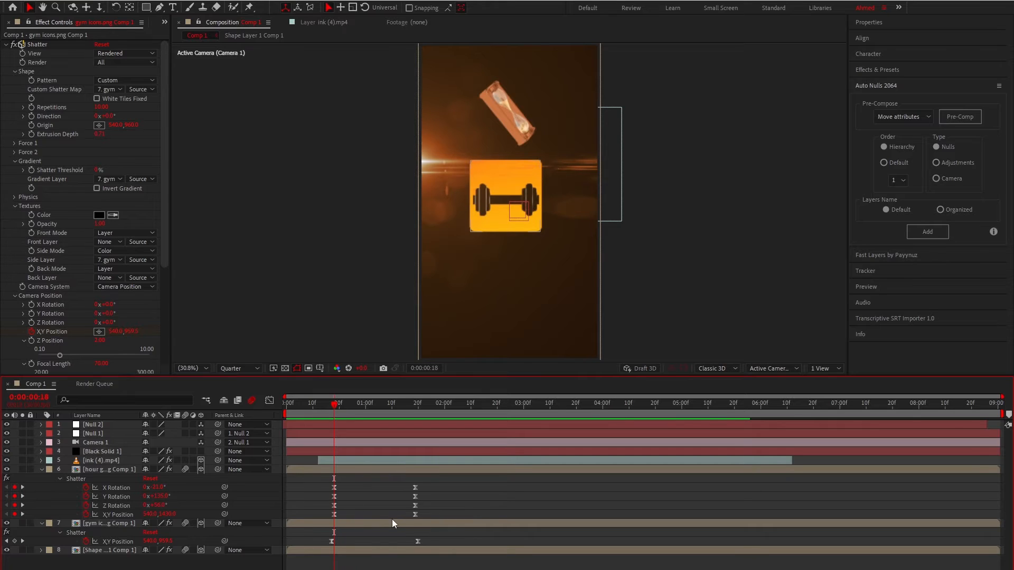
{"action": "left_click", "coordinate": [123, 470]}
{"action": "key", "text": "t"}
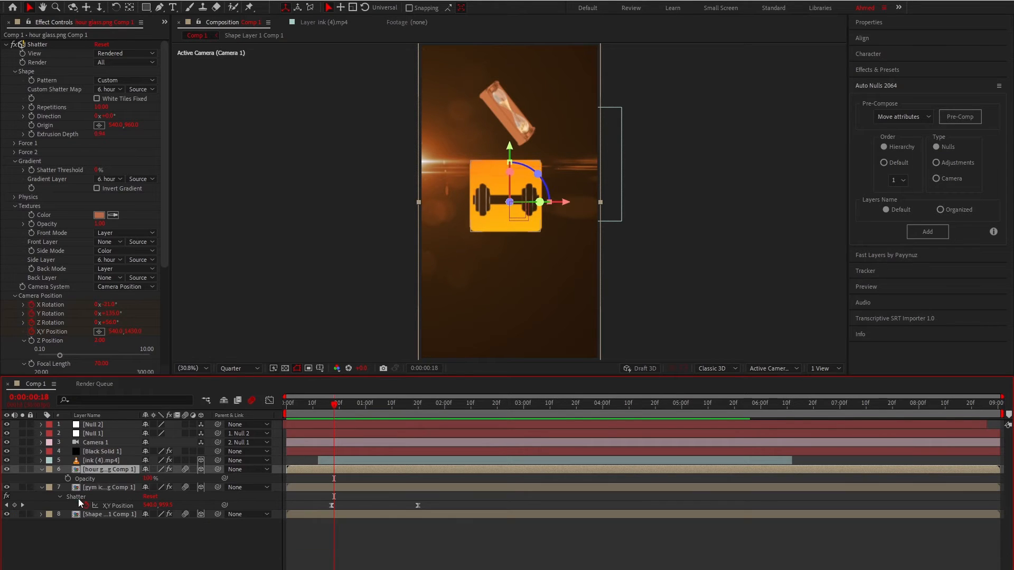
{"action": "key", "text": "y"}
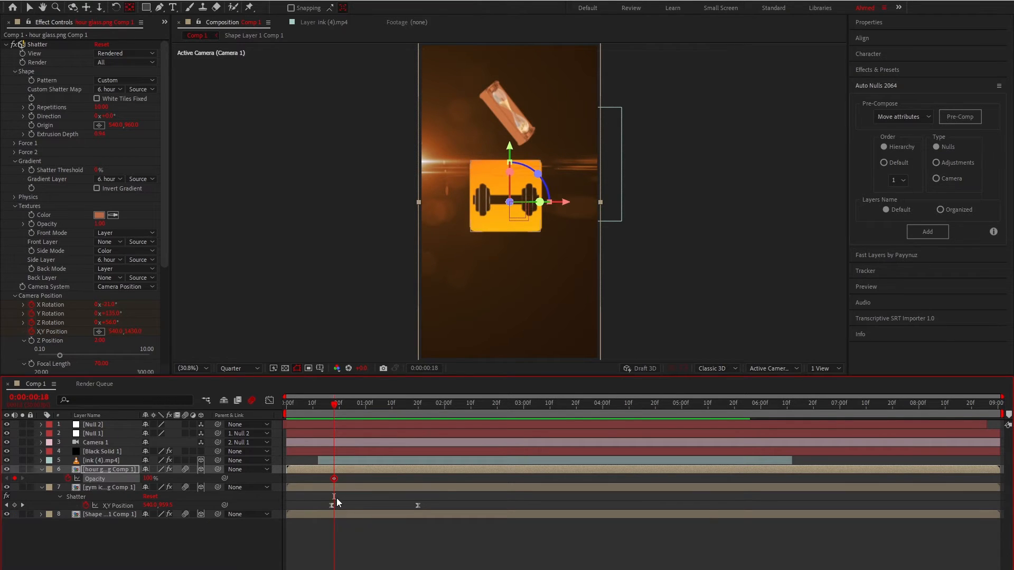
{"action": "key", "text": "u"}
{"action": "left_click_drag", "start_coordinate": [334, 524], "coordinate": [346, 524]}
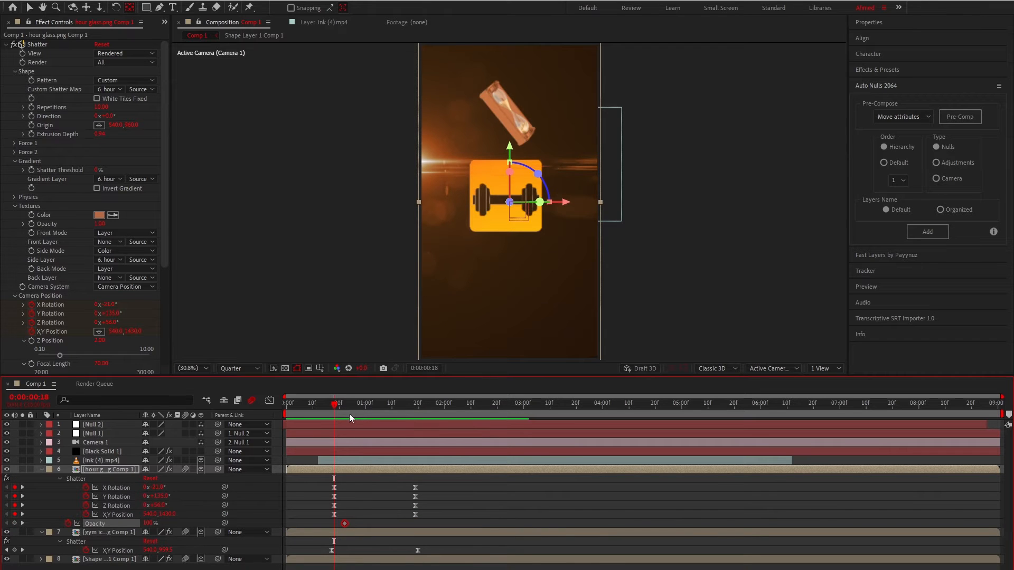
{"action": "left_click_drag", "start_coordinate": [350, 418], "coordinate": [363, 418]}
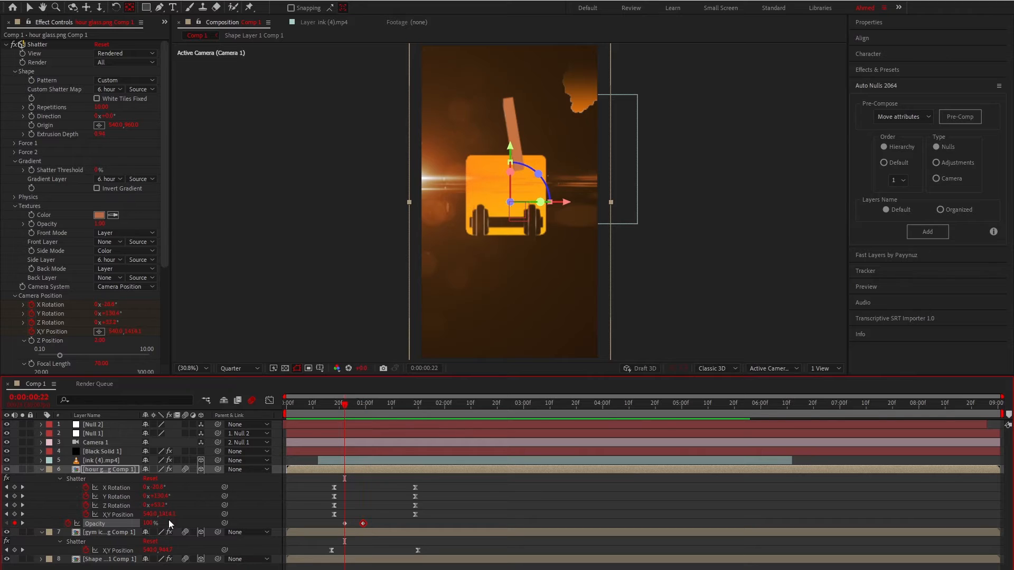
{"action": "left_click_drag", "start_coordinate": [148, 523], "coordinate": [44, 550]}
{"action": "left_click", "coordinate": [374, 512]}
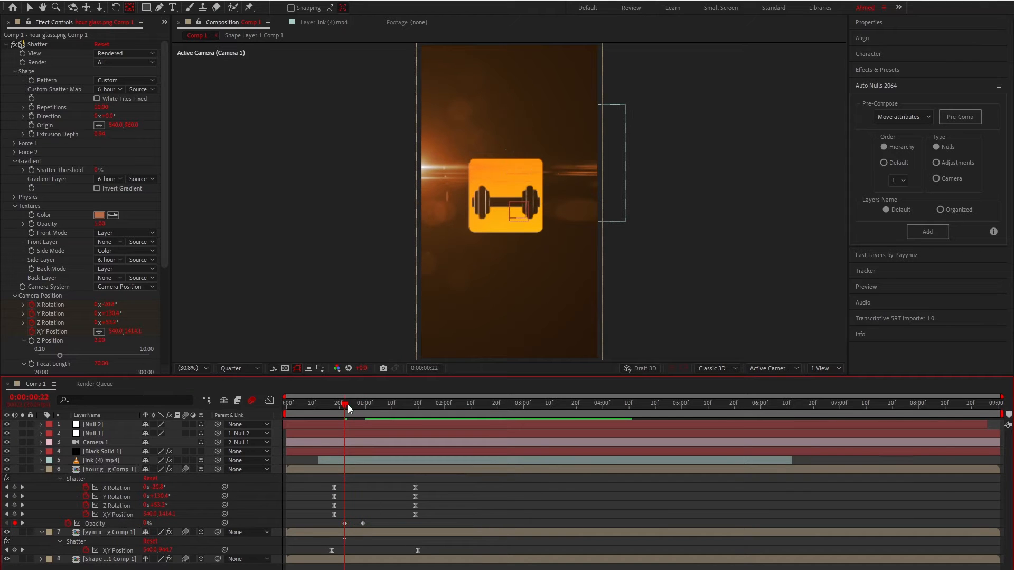
Preview the hourglass's fade, move its 0% Opacity keyframe slightly earlier to about 0:20, and play it again.
{"action": "mouse_move", "coordinate": [347, 406]}
{"action": "left_mouse_down"}
{"action": "mouse_move", "coordinate": [371, 409]}
{"action": "mouse_move", "coordinate": [343, 415]}
{"action": "left_mouse_up"}
{"action": "key", "text": "space"}
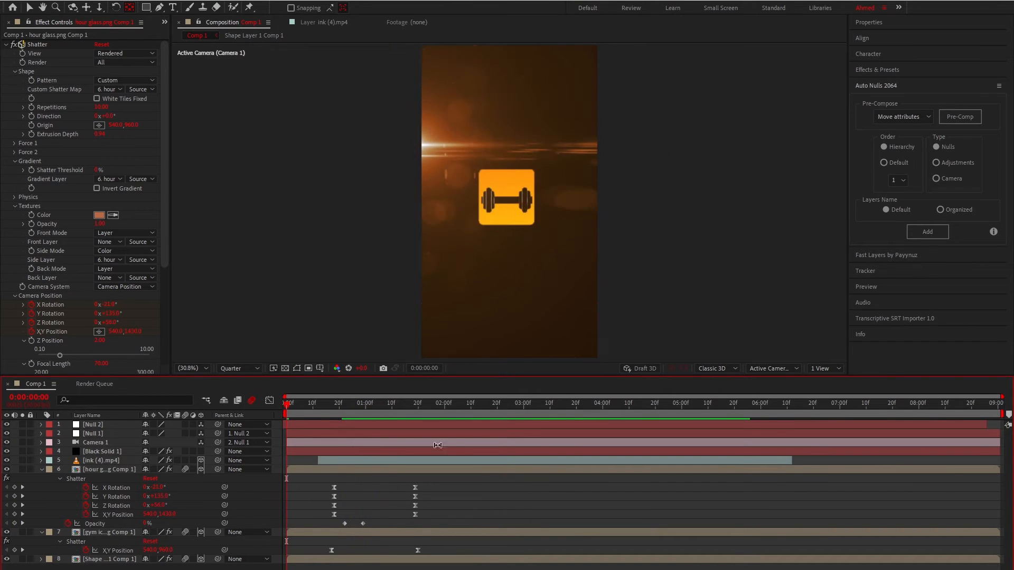
{"action": "key", "text": "space"}
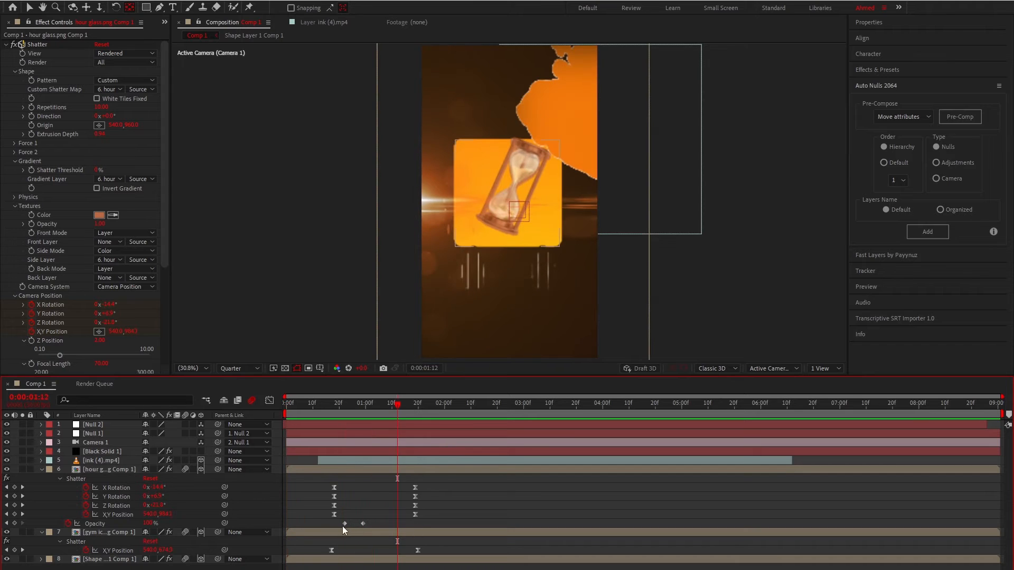
{"action": "left_click_drag", "start_coordinate": [345, 524], "coordinate": [339, 524]}
{"action": "left_click", "coordinate": [321, 405]}
{"action": "key", "text": "space"}
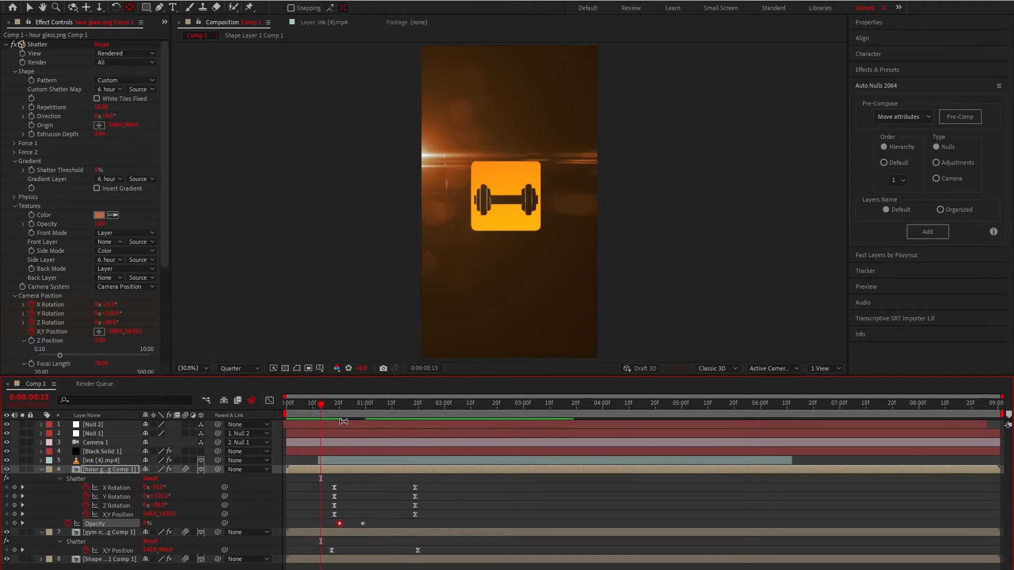
{"action": "key", "text": "space"}
{"action": "key", "text": "Home"}
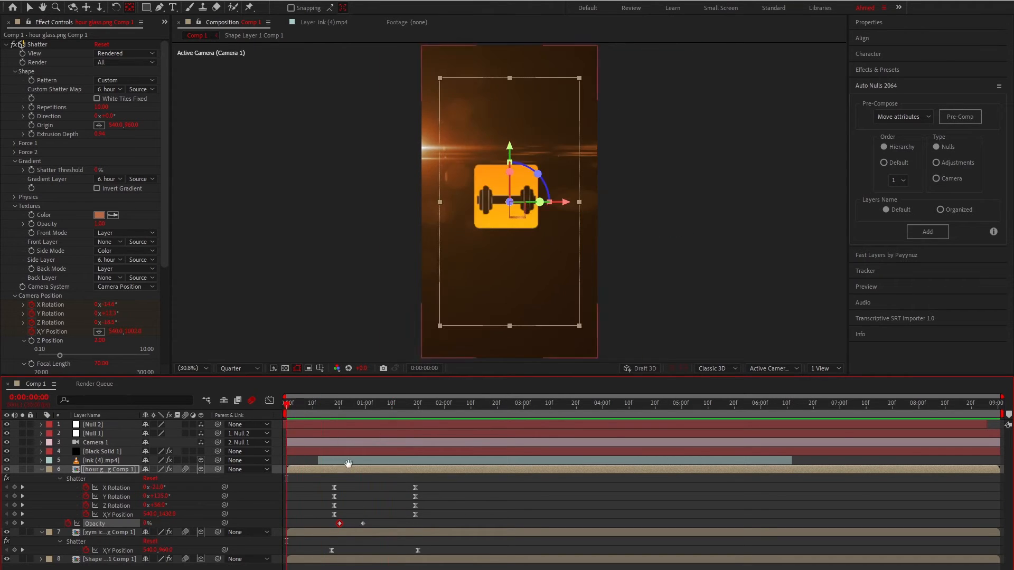
{"action": "key", "text": "space"}
{"action": "key", "text": "space"}
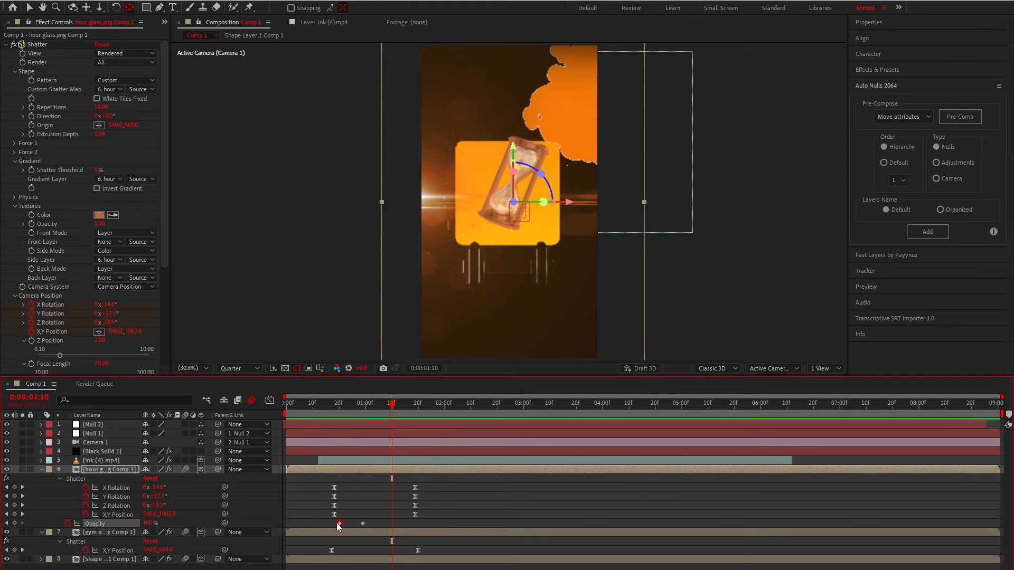
Shift both of the hourglass's Opacity keyframes about three frames later and preview the animation from the start.
{"action": "left_click_drag", "start_coordinate": [332, 519], "coordinate": [369, 526]}
{"action": "left_click_drag", "start_coordinate": [330, 405], "coordinate": [246, 454]}
{"action": "key", "text": "space"}
{"action": "key", "text": "space"}
{"action": "left_click", "coordinate": [384, 512]}
{"action": "key", "text": "space"}
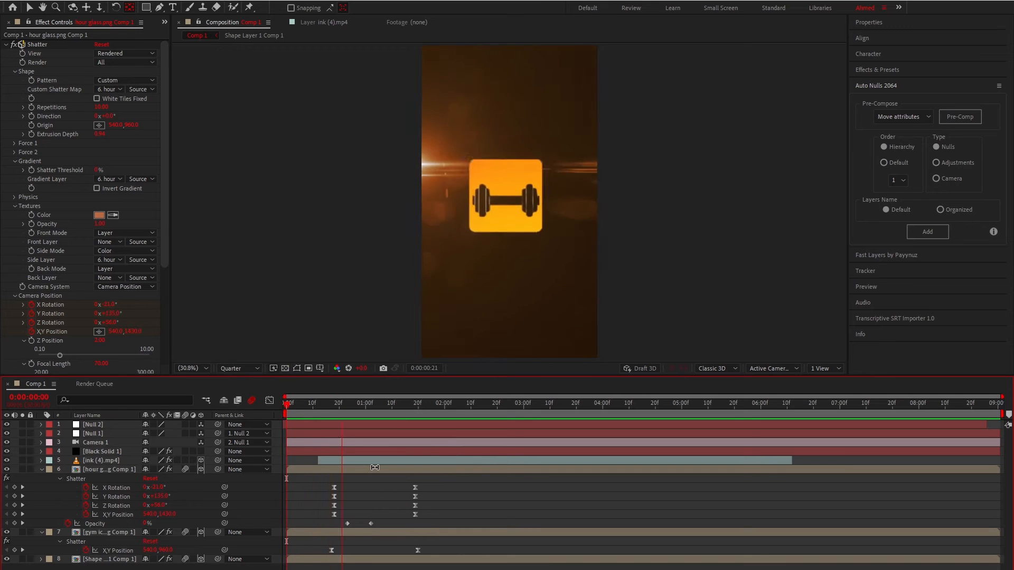
{"action": "key", "text": "space"}
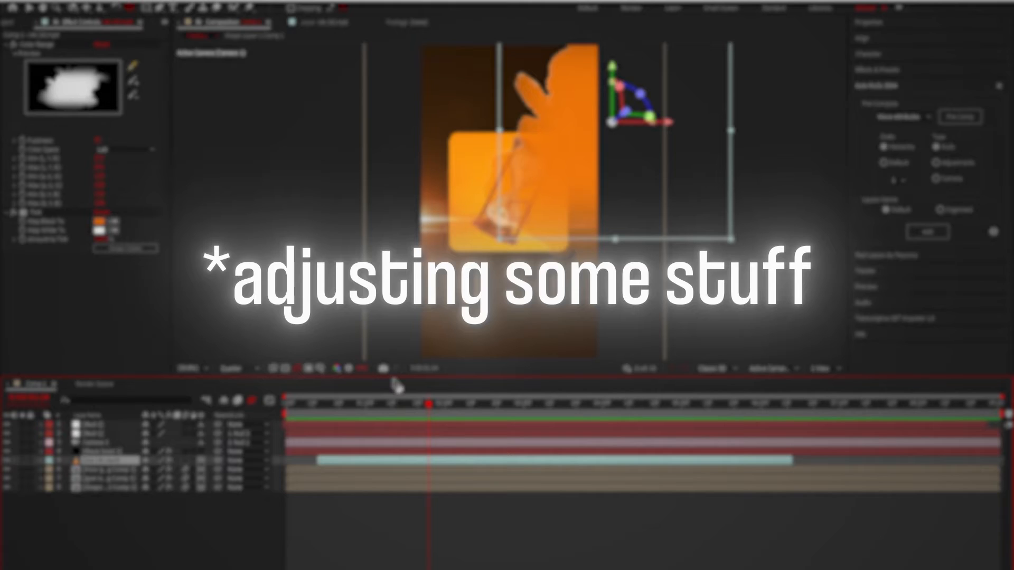
Duplicate the ink layer, rotate the copy, and turn off its Tint effect.
{"action": "key", "text": "ctrl+d"}
{"action": "key", "text": "r"}
{"action": "left_click", "coordinate": [210, 481]}
{"action": "scroll", "coordinate": [510, 201], "scroll_direction": "down", "scroll_amount": 2}
{"action": "left_click", "coordinate": [13, 212]}
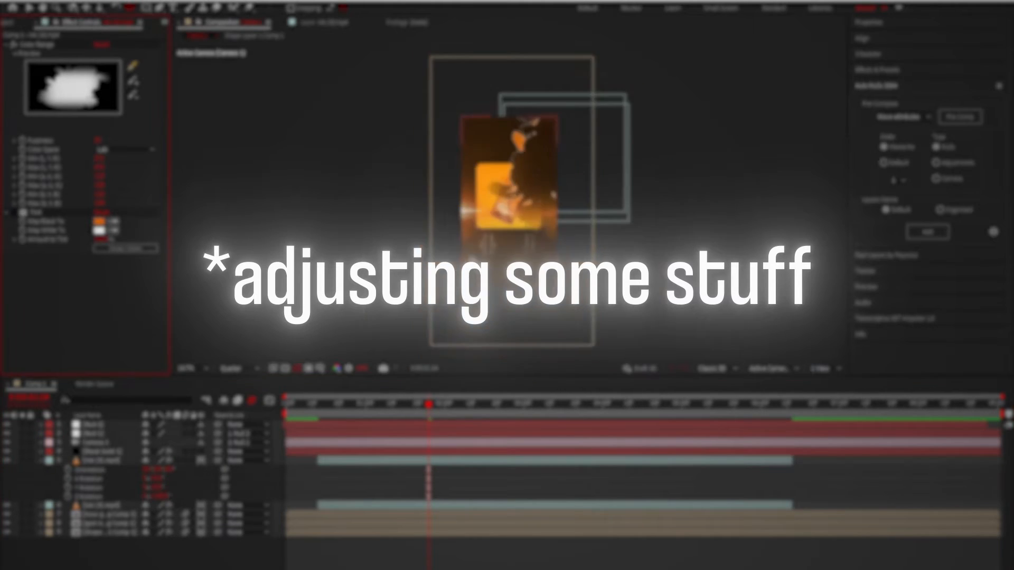
Reposition the ink copy to the lower left of the composition and adjust its scale.
{"action": "left_click", "coordinate": [108, 460]}
{"action": "key", "text": "p"}
{"action": "left_click_drag", "start_coordinate": [181, 470], "coordinate": [166, 477]}
{"action": "key", "text": "v"}
{"action": "key", "text": "s"}
{"action": "left_click_drag", "start_coordinate": [549, 175], "coordinate": [467, 277]}
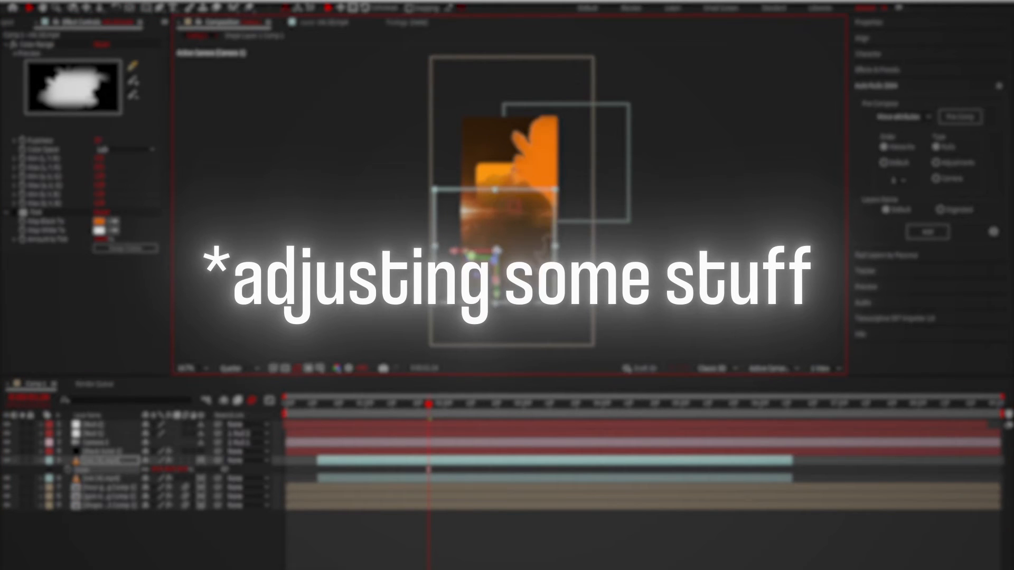
{"action": "left_click_drag", "start_coordinate": [174, 470], "coordinate": [161, 472]}
{"action": "scroll", "coordinate": [464, 296], "scroll_direction": "up", "scroll_amount": 2}
{"action": "left_click_drag", "start_coordinate": [443, 344], "coordinate": [416, 365]}
Try starting the ink copy later in the timeline, preview it, and shift the layer back.
{"action": "left_click", "coordinate": [365, 533]}
{"action": "left_click_drag", "start_coordinate": [323, 405], "coordinate": [396, 423]}
{"action": "left_click_drag", "start_coordinate": [369, 461], "coordinate": [391, 461]}
{"action": "left_click_drag", "start_coordinate": [319, 407], "coordinate": [462, 409]}
{"action": "key", "text": "p"}
{"action": "left_click", "coordinate": [328, 531]}
{"action": "key", "text": "space"}
{"action": "left_click_drag", "start_coordinate": [357, 465], "coordinate": [335, 466]}
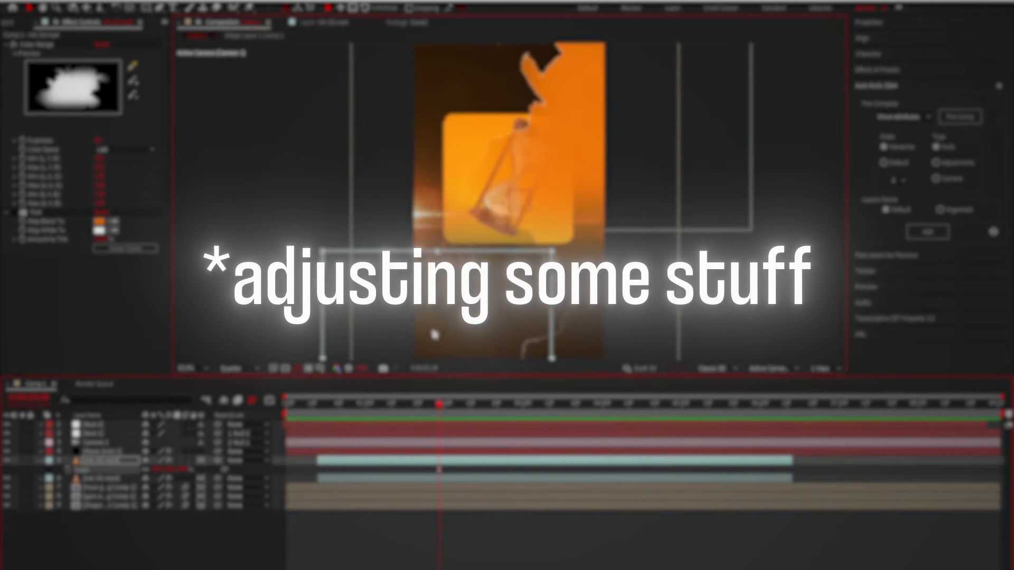
{"action": "left_click", "coordinate": [413, 526]}
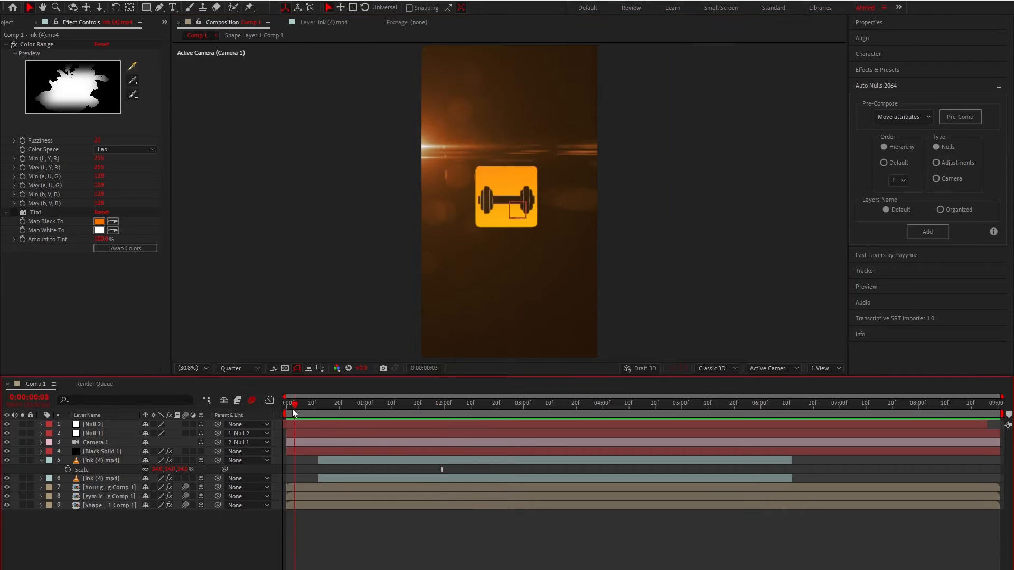
Add a text layer reading "tutorial" below the dumbbell square in the composition.
{"action": "left_click", "coordinate": [173, 7]}
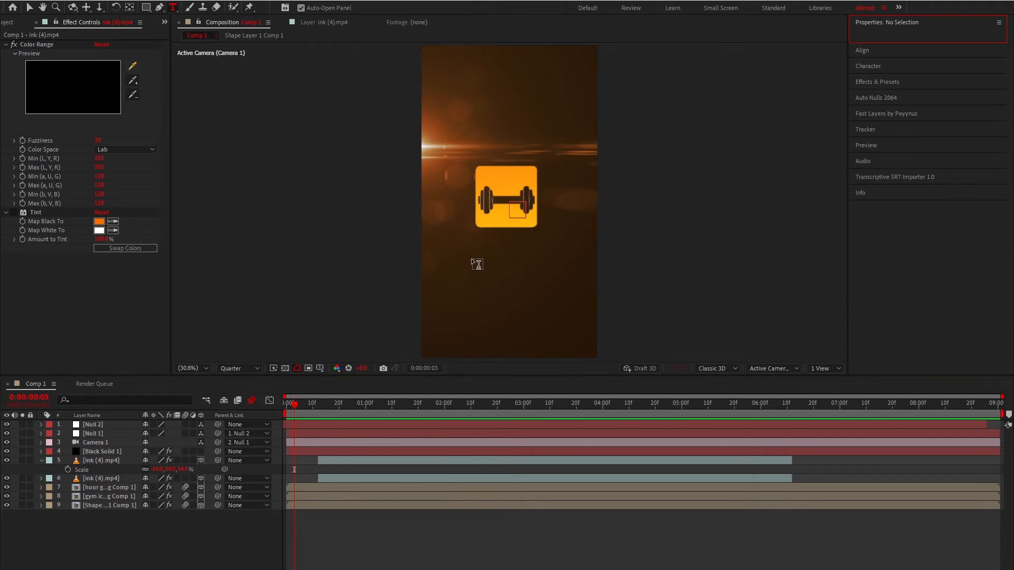
{"action": "left_click", "coordinate": [471, 259]}
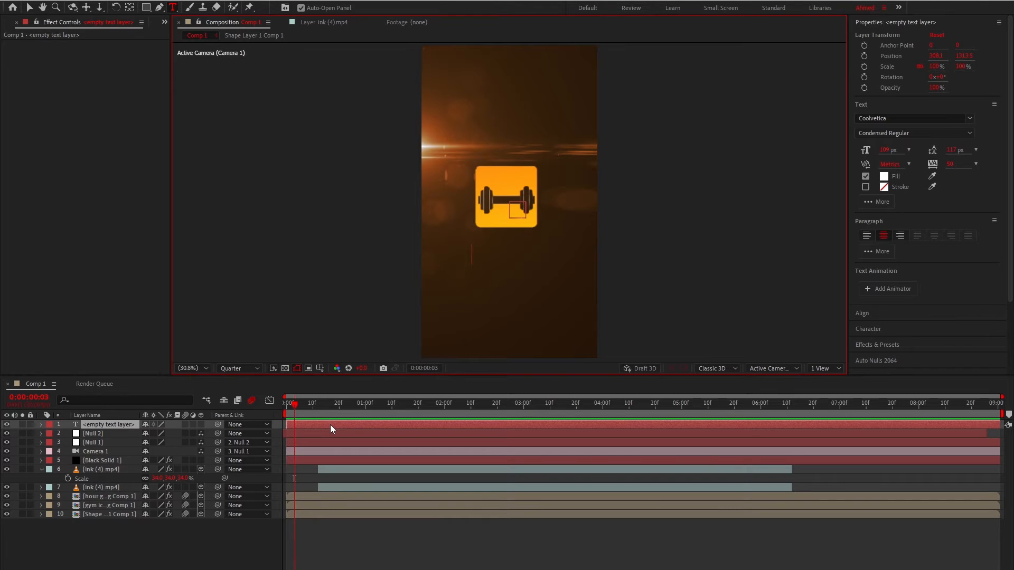
{"action": "type", "text": "tutori"}
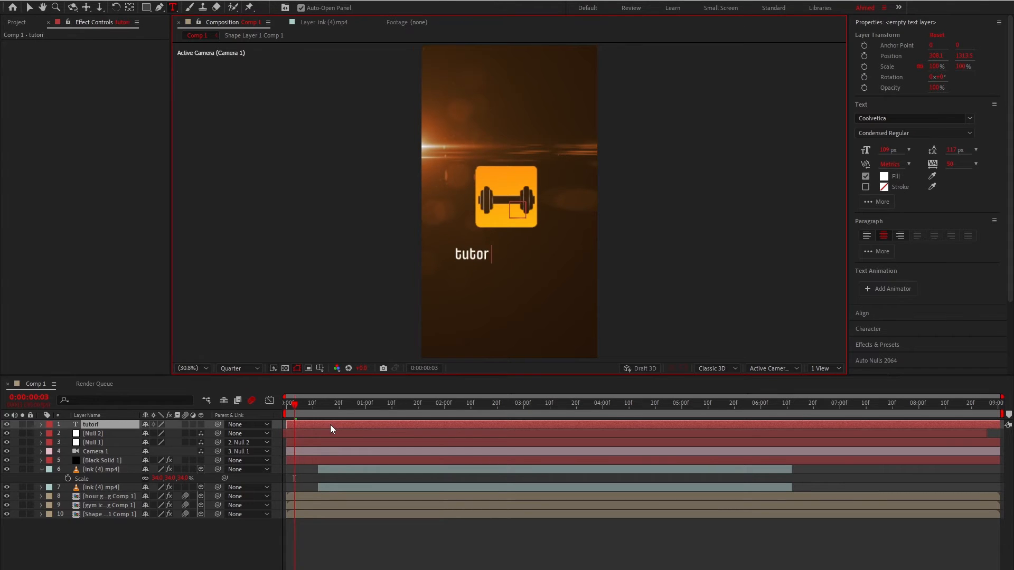
{"action": "type", "text": "al"}
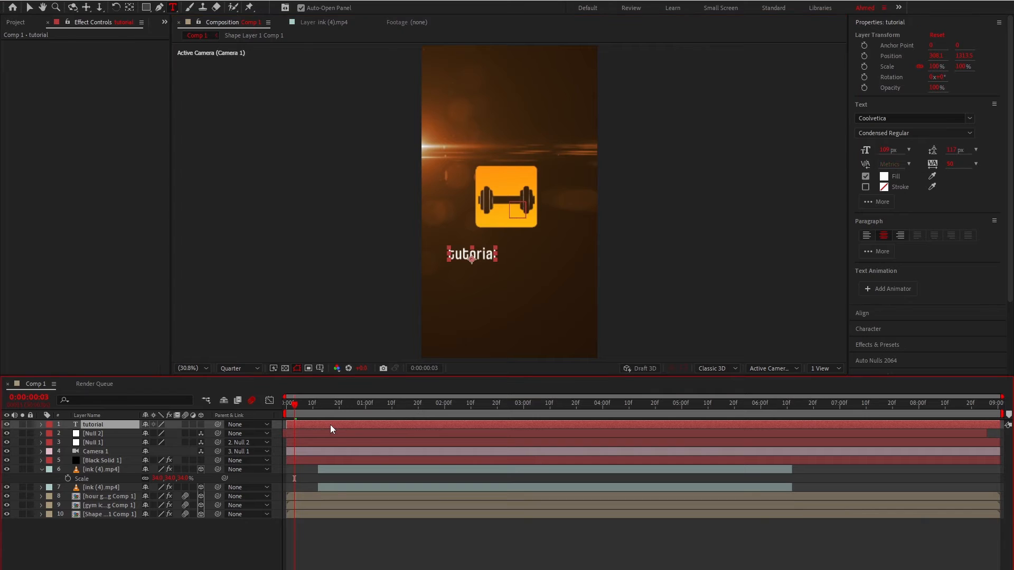
Center the "tutorial" text's anchor point, make the layer 3D, and set its Z position to -900.
{"action": "key", "text": "ctrl+alt+Home"}
{"action": "left_click", "coordinate": [200, 425]}
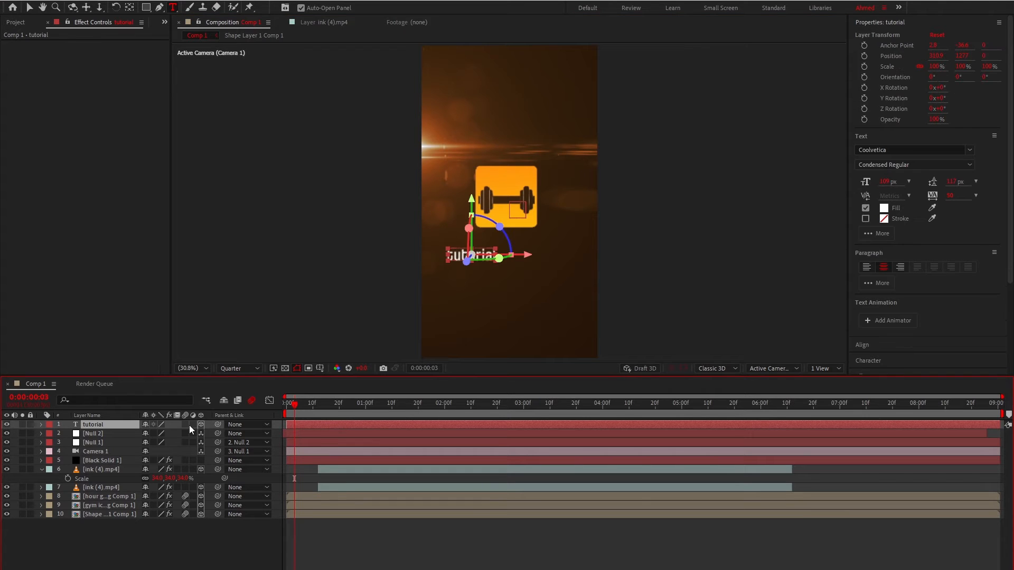
{"action": "key", "text": "p"}
{"action": "left_click", "coordinate": [185, 433]}
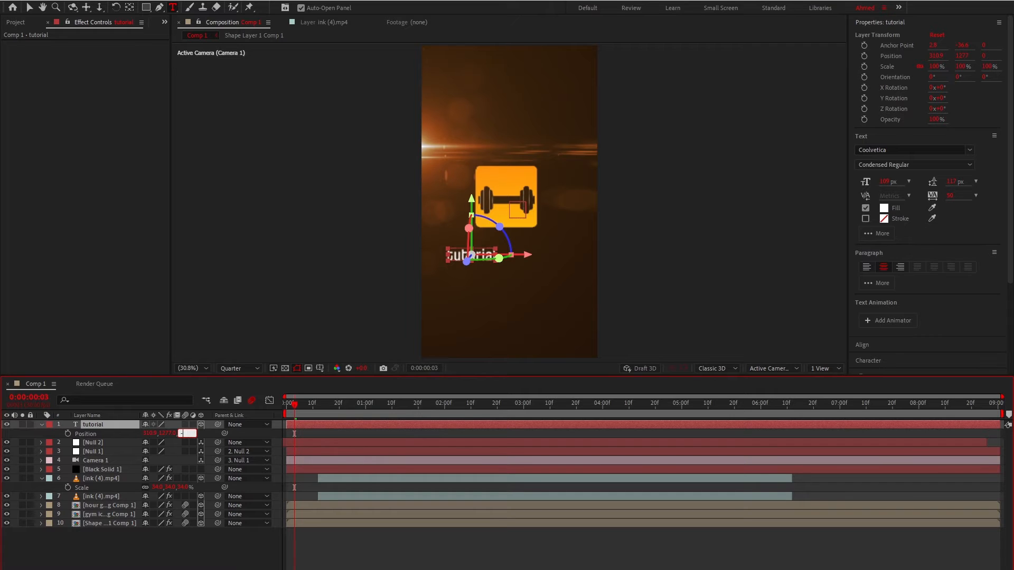
{"action": "key", "text": "Return"}
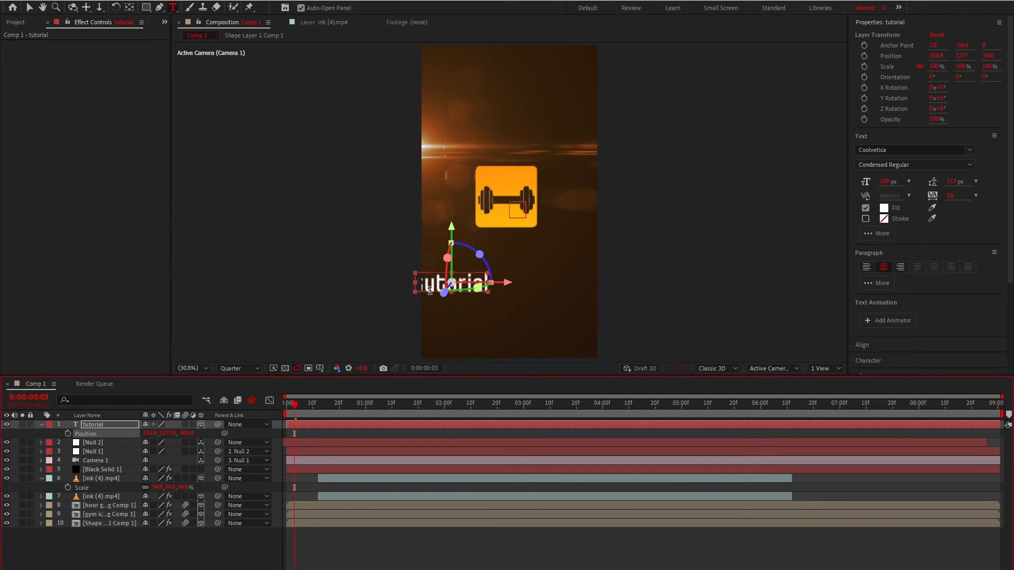
At about 0:00:01:09, reposition the "tutorial" text horizontally centered just below the square, and scrub through the timeline to check it.
{"action": "key", "text": "v"}
{"action": "left_click_drag", "start_coordinate": [358, 412], "coordinate": [390, 413]}
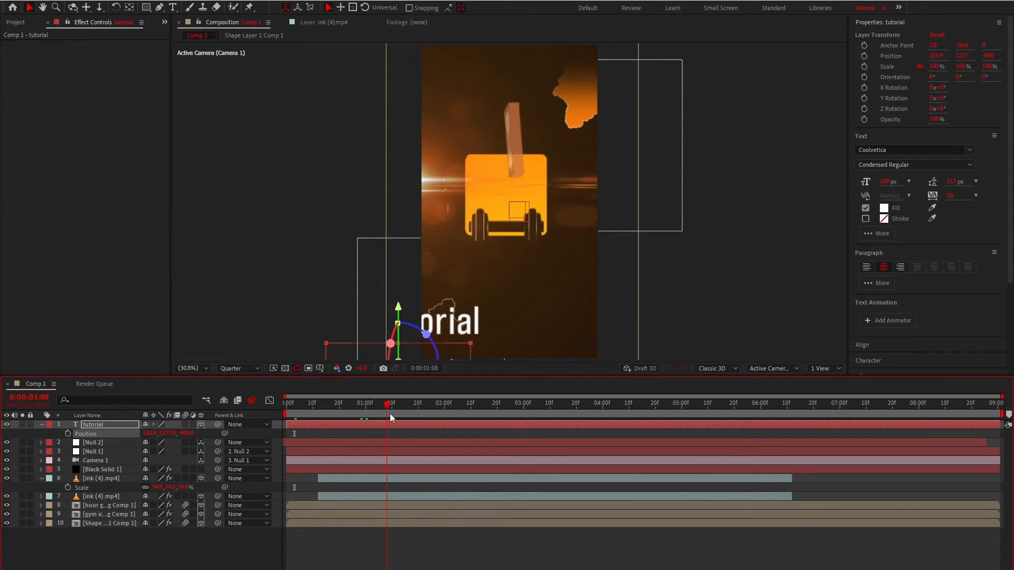
{"action": "scroll", "coordinate": [421, 301], "scroll_direction": "down", "scroll_amount": 2}
{"action": "left_click_drag", "start_coordinate": [420, 290], "coordinate": [470, 252]}
{"action": "scroll", "coordinate": [471, 251], "scroll_direction": "up", "scroll_amount": 2}
{"action": "left_click_drag", "start_coordinate": [456, 289], "coordinate": [470, 280]}
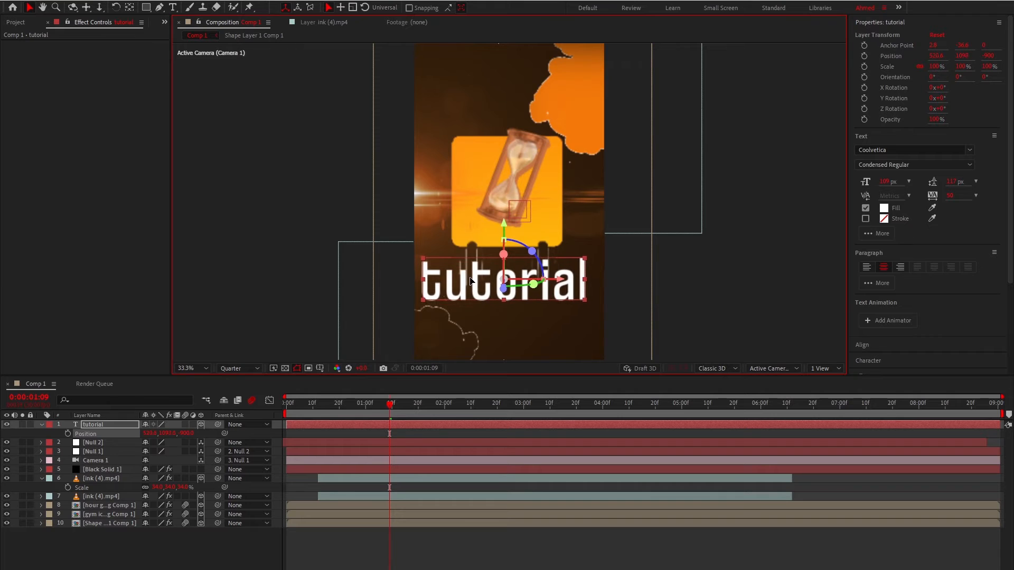
{"action": "left_click_drag", "start_coordinate": [325, 412], "coordinate": [429, 411]}
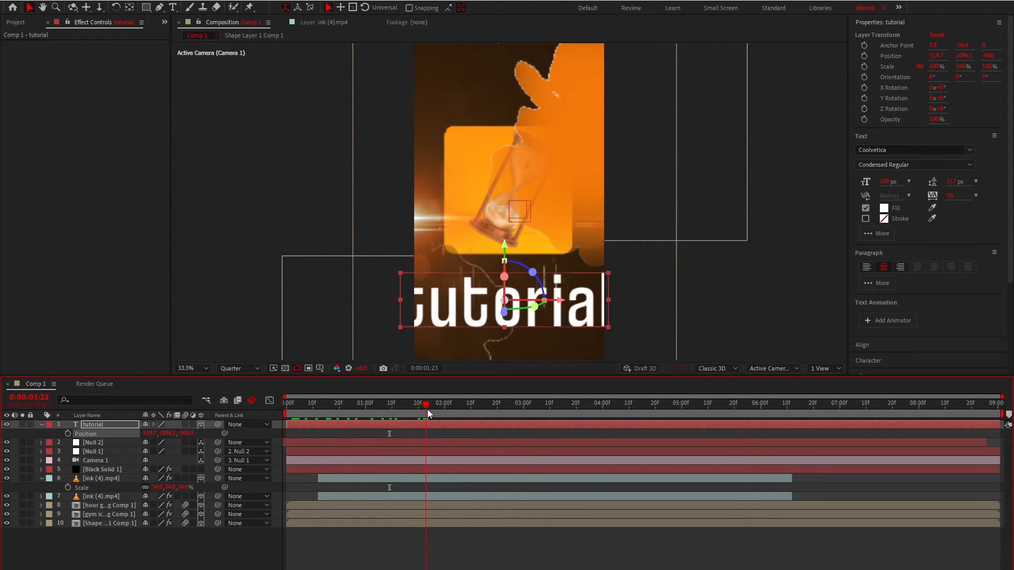
Duplicate the "tutorial" text layer and change the copy's text to "on yt".
{"action": "double_click", "coordinate": [415, 431]}
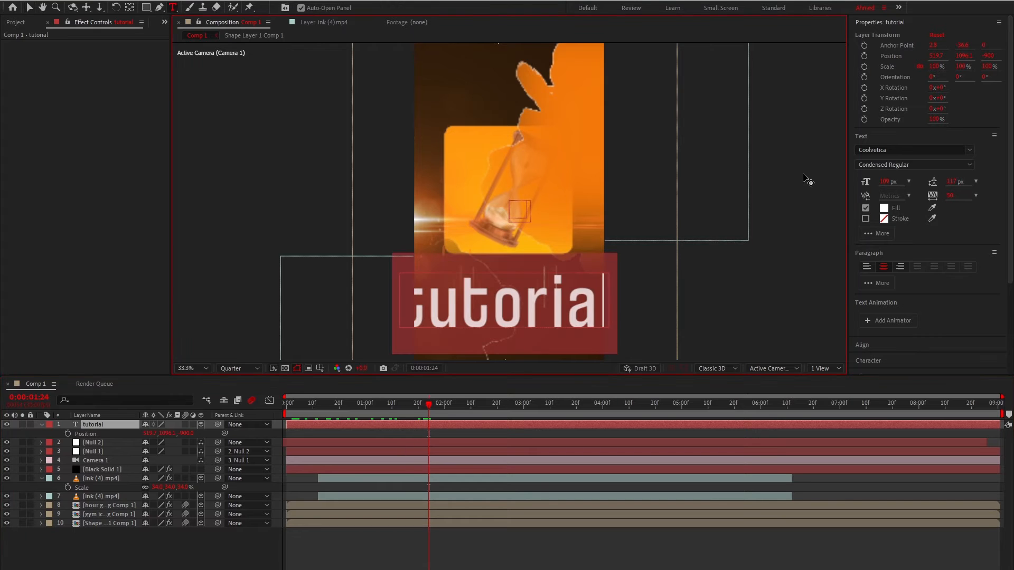
{"action": "left_click", "coordinate": [332, 426]}
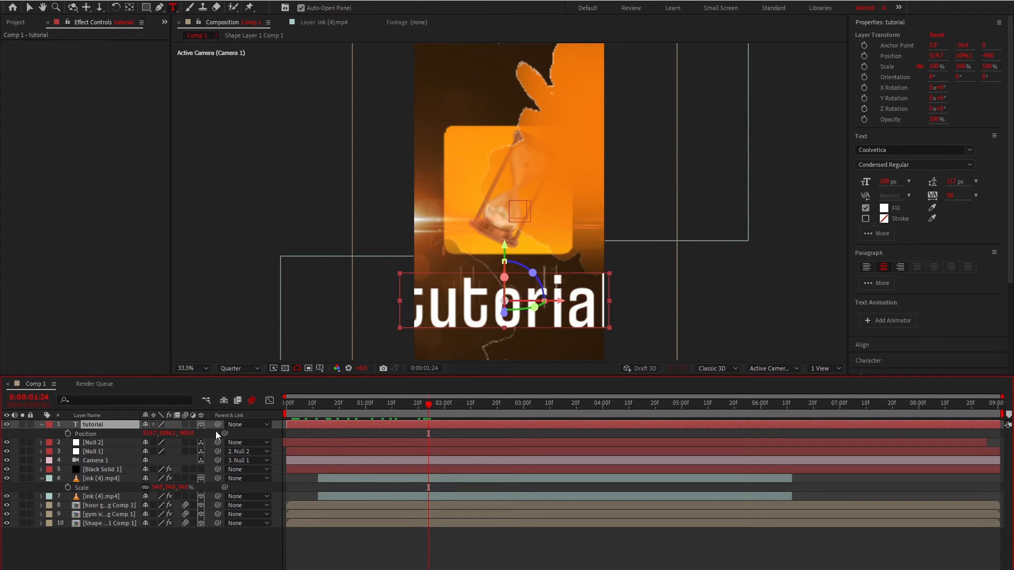
{"action": "key", "text": "ctrl+d"}
{"action": "double_click", "coordinate": [104, 426]}
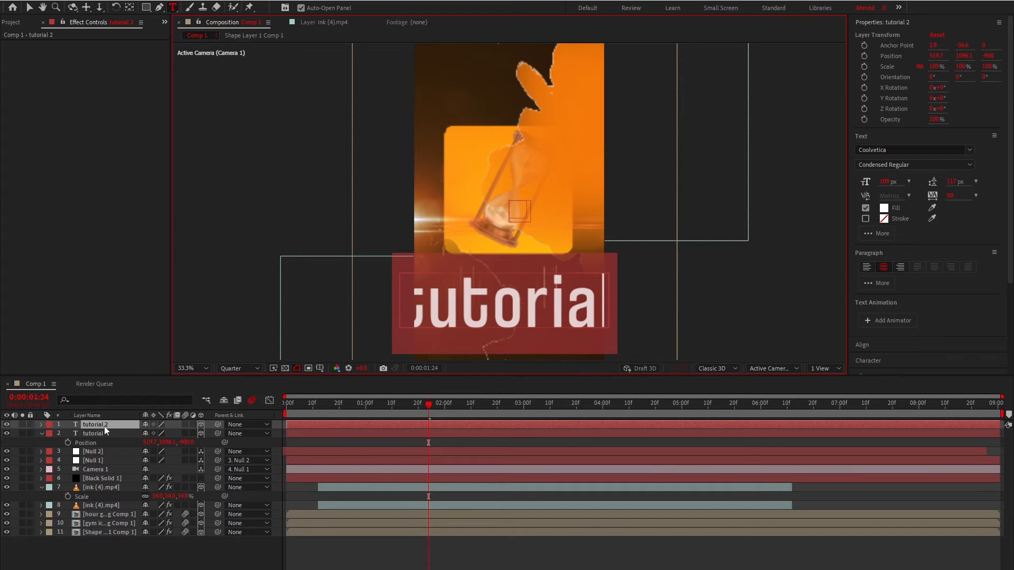
{"action": "type", "text": "on yt"}
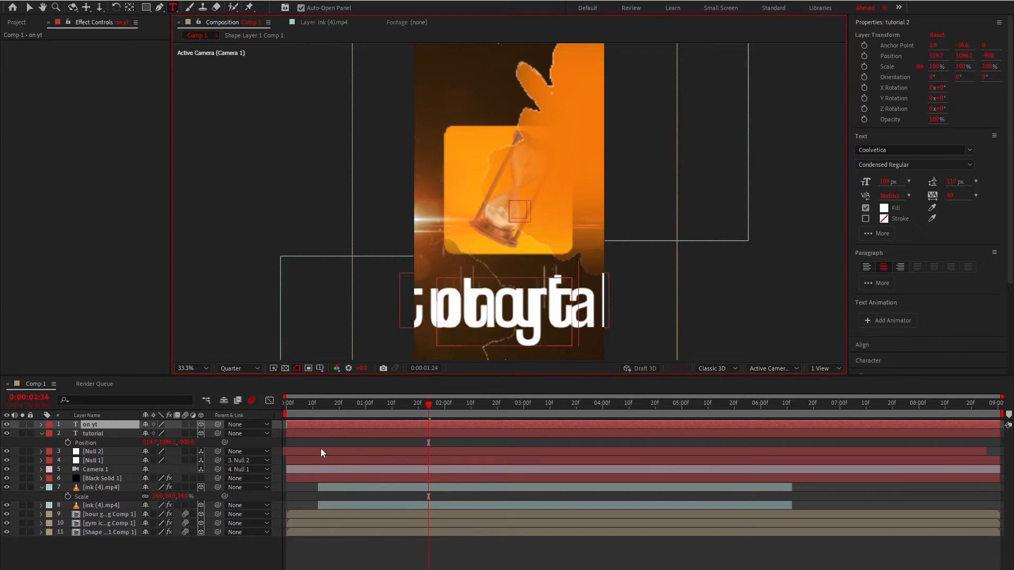
At 0:00:00:21, move the "on yt" text beneath "tutorial" and slightly right, to about X 552, Y 1158.
{"action": "left_click", "coordinate": [341, 415]}
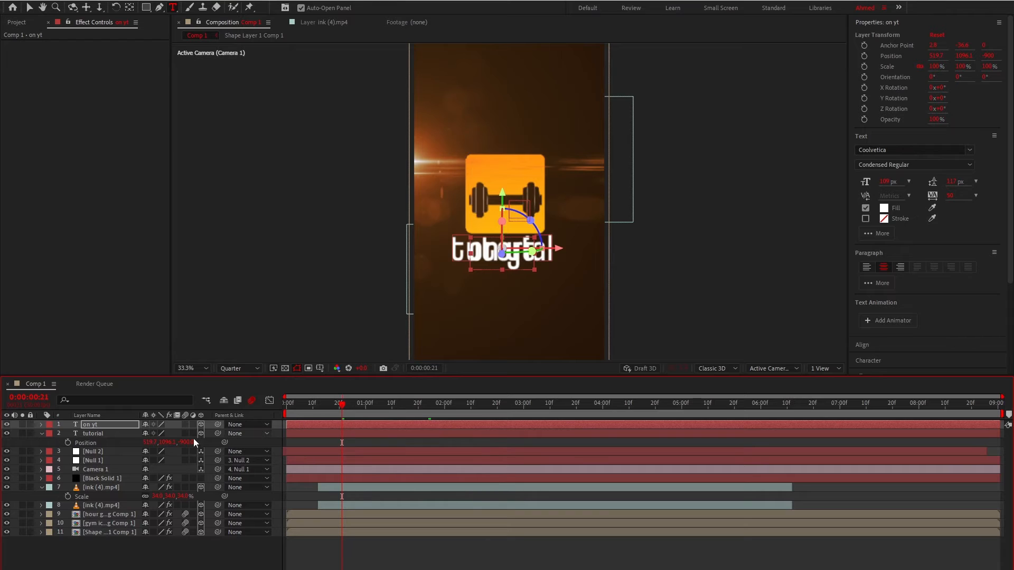
{"action": "left_click", "coordinate": [101, 425]}
{"action": "key", "text": "p"}
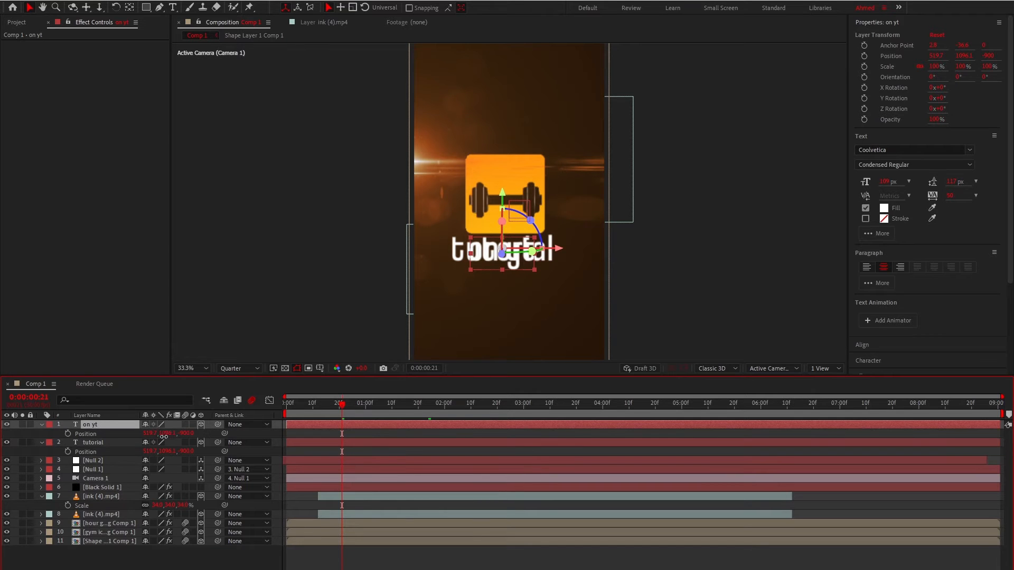
{"action": "mouse_move", "coordinate": [164, 436]}
{"action": "left_mouse_down"}
{"action": "mouse_move", "coordinate": [190, 443]}
{"action": "mouse_move", "coordinate": [158, 441]}
{"action": "left_mouse_up"}
{"action": "scroll", "coordinate": [436, 198], "scroll_direction": "up", "scroll_amount": 2}
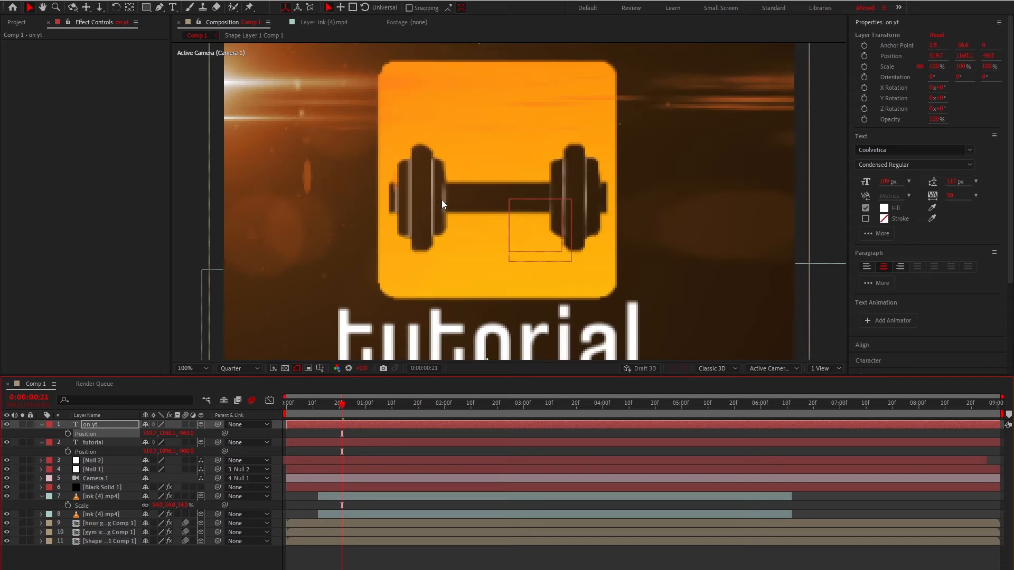
{"action": "scroll", "coordinate": [441, 200], "scroll_direction": "down", "scroll_amount": 2}
{"action": "scroll", "coordinate": [435, 240], "scroll_direction": "up", "scroll_amount": 2}
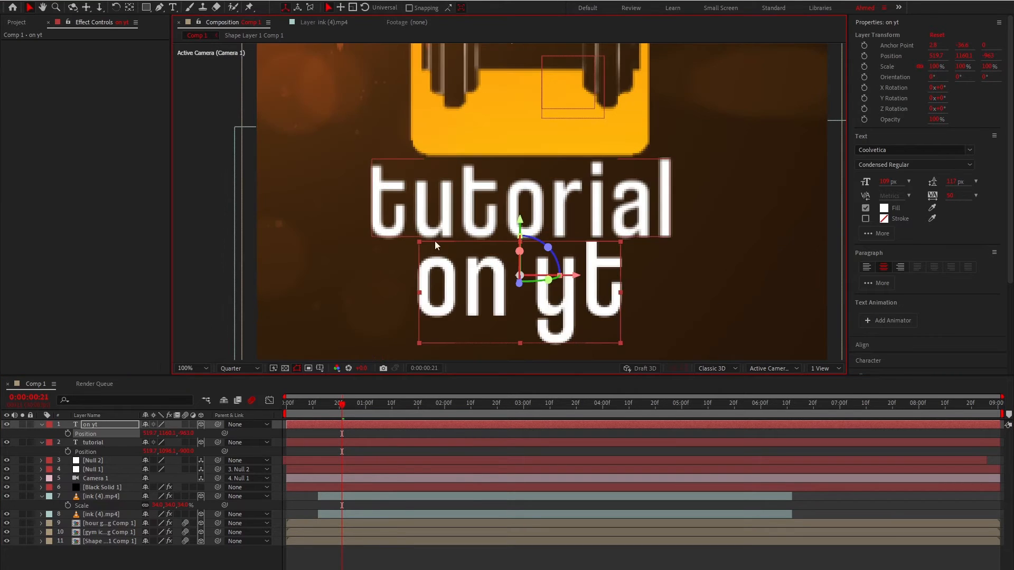
{"action": "left_click_drag", "start_coordinate": [470, 295], "coordinate": [503, 291]}
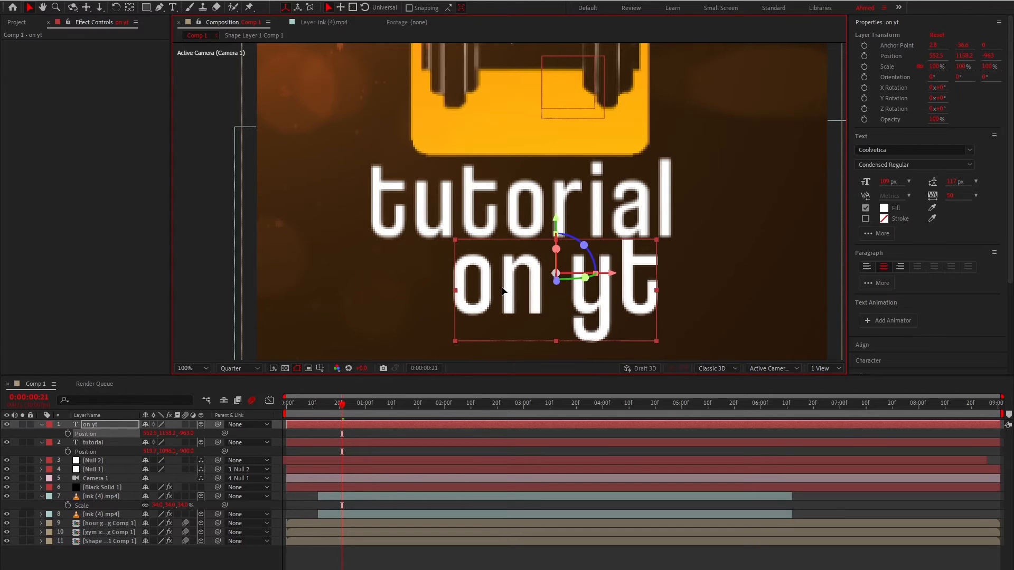
Draw a narrow closed RotoBezier mask horizontally across the middle of the "tutorial" text.
{"action": "left_click", "coordinate": [322, 442]}
{"action": "key", "text": "ctrl+d"}
{"action": "key", "text": "g"}
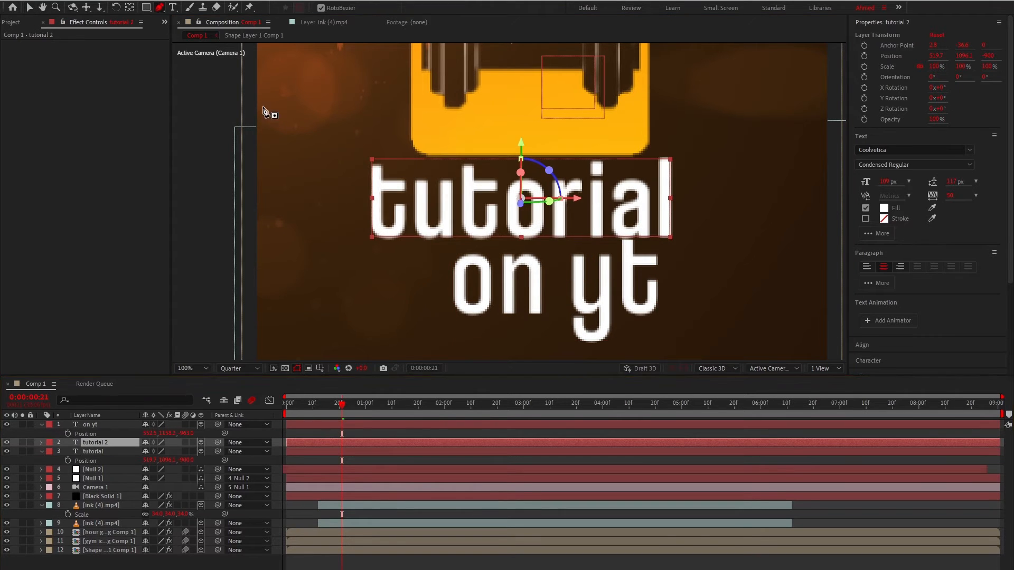
{"action": "key", "text": "ctrl+z"}
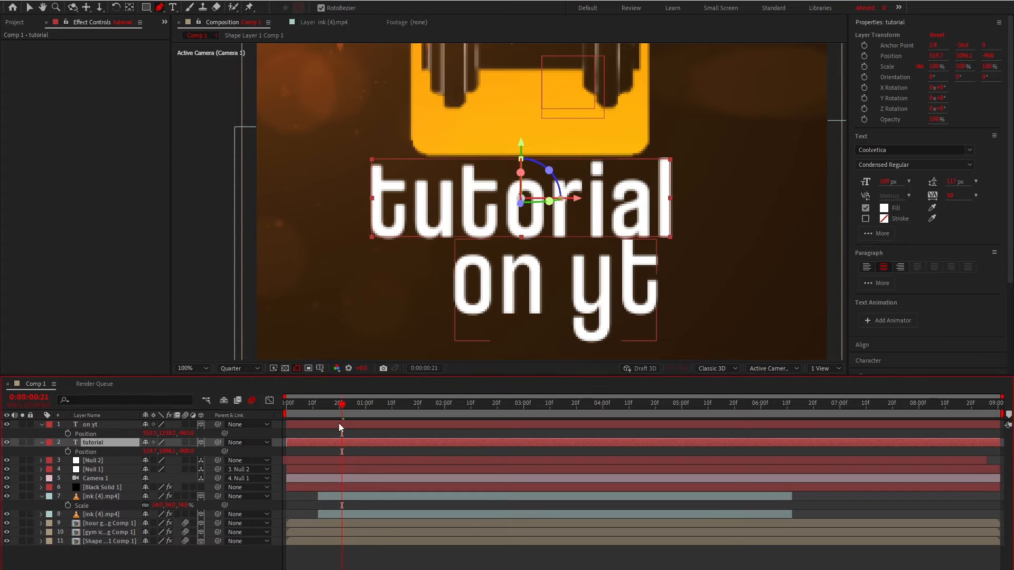
{"action": "left_click", "coordinate": [361, 187]}
{"action": "left_click", "coordinate": [701, 197]}
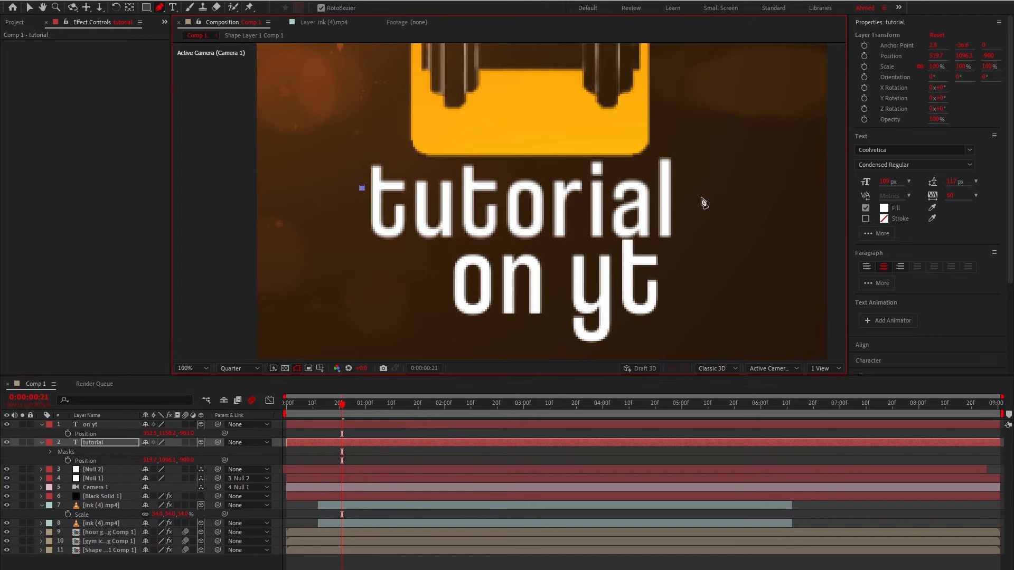
{"action": "left_click", "coordinate": [701, 213]}
{"action": "left_click", "coordinate": [364, 218]}
{"action": "left_click", "coordinate": [362, 187]}
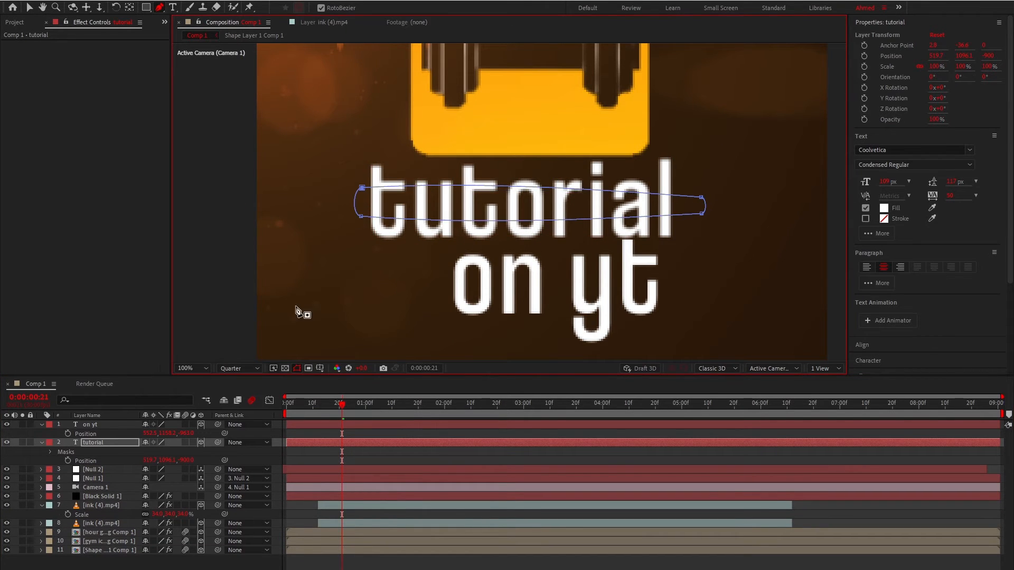
Duplicate the masked "tutorial" layer and invert the mask on the original.
{"action": "left_click", "coordinate": [103, 443]}
{"action": "key", "text": "ctrl+d"}
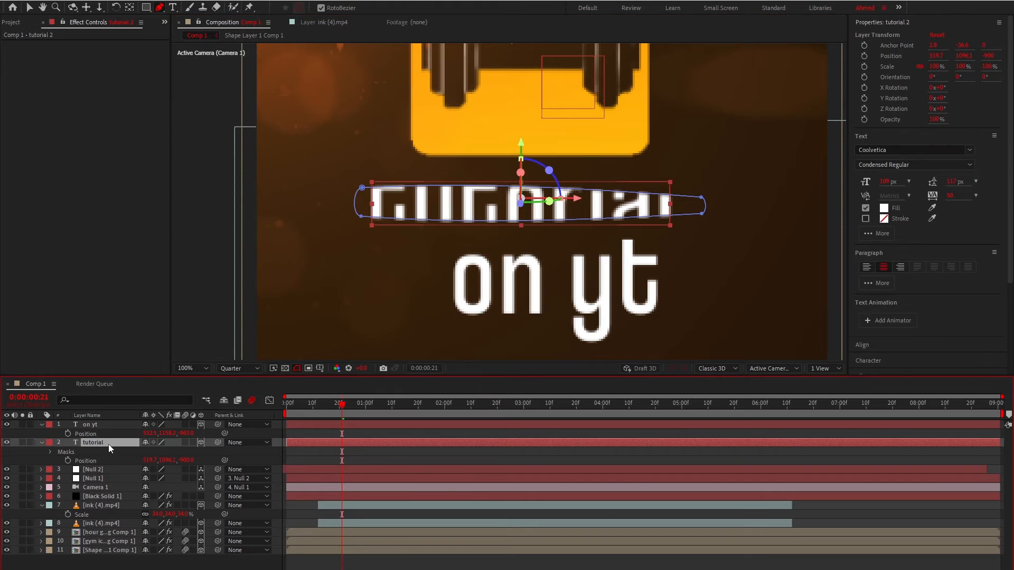
{"action": "key", "text": "m"}
{"action": "left_click", "coordinate": [104, 468]}
{"action": "key", "text": "m"}
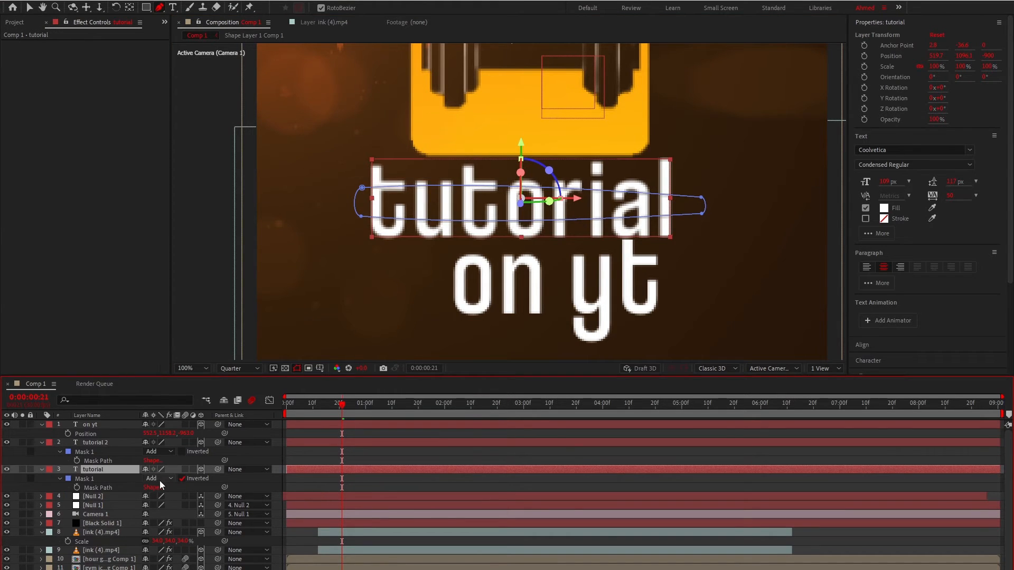
Try feathering the inverted mask on the original "tutorial" layer.
{"action": "key", "text": "f"}
{"action": "left_click_drag", "start_coordinate": [159, 488], "coordinate": [169, 488]}
{"action": "left_click", "coordinate": [323, 487]}
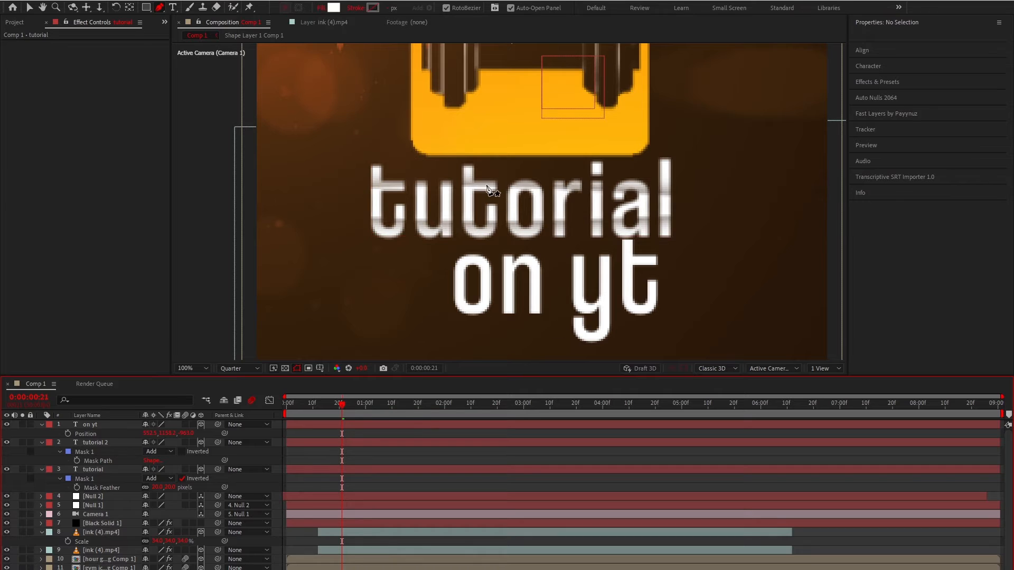
{"action": "key", "text": "ctrl+z"}
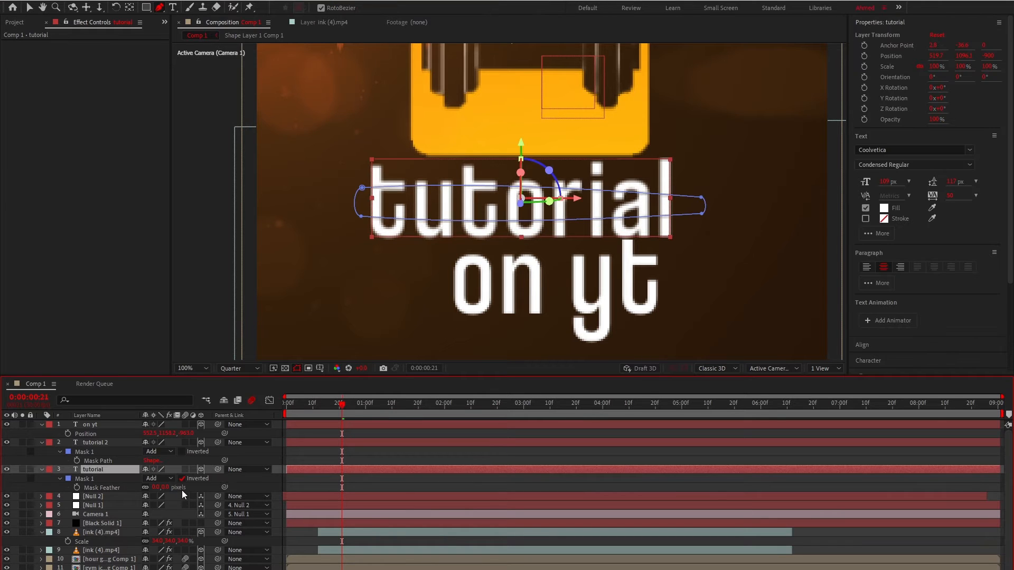
Feather the non-inverted mask on the duplicated "tutorial 2" layer to soften the band across the letters.
{"action": "left_click", "coordinate": [120, 445]}
{"action": "key", "text": "f"}
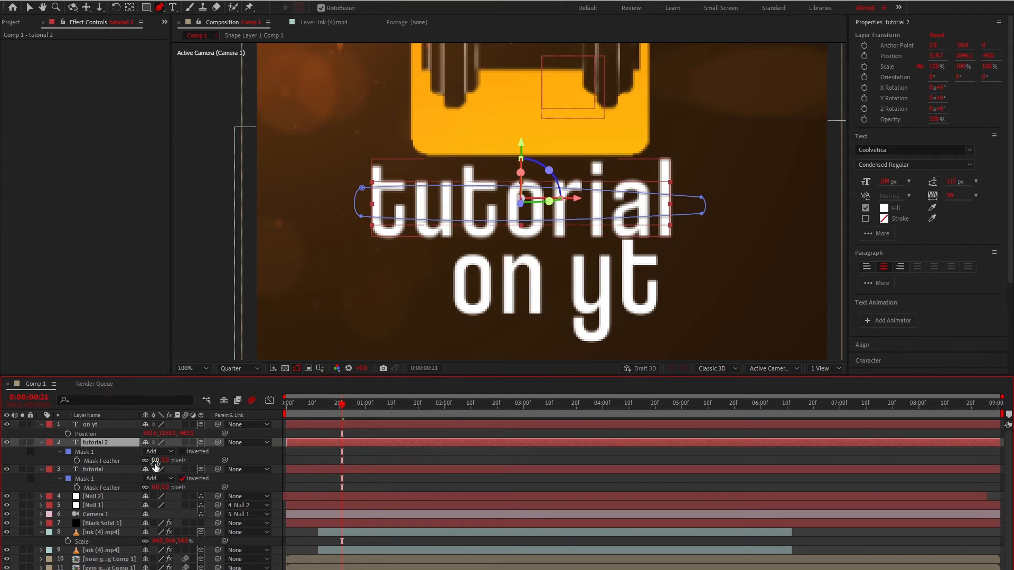
{"action": "left_click_drag", "start_coordinate": [156, 460], "coordinate": [166, 462]}
{"action": "left_click", "coordinate": [356, 463]}
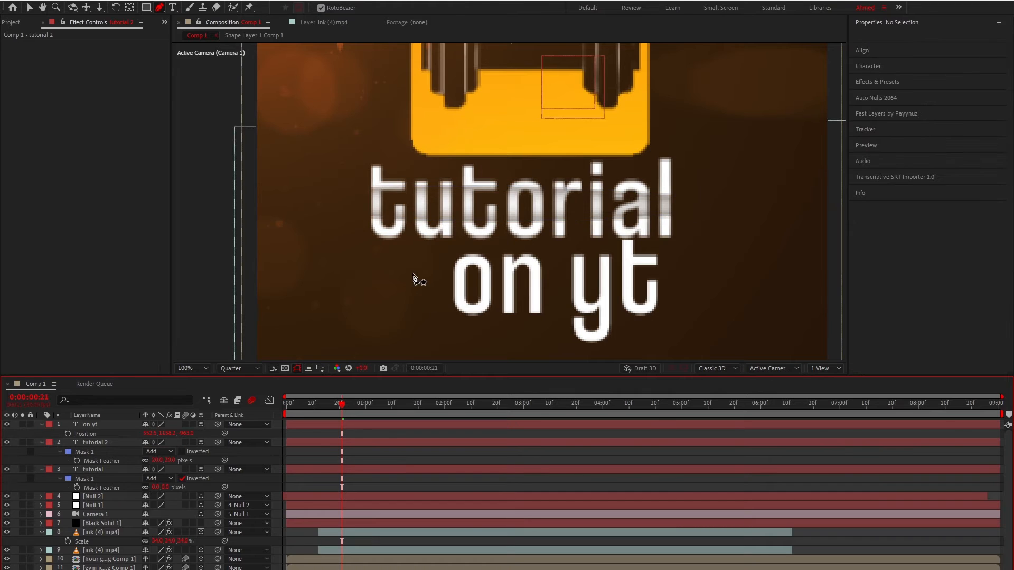
Collapse the open layer properties, fit the composition in the viewer and return to the first frame.
{"action": "scroll", "coordinate": [425, 255], "scroll_direction": "down", "scroll_amount": 2}
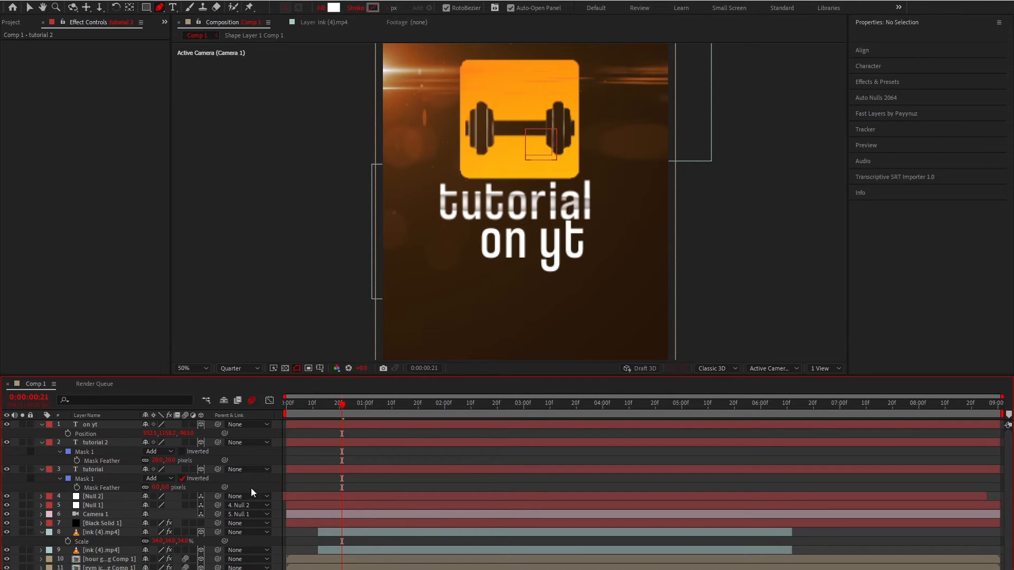
{"action": "key", "text": "ctrl+space"}
{"action": "key", "text": "Escape"}
{"action": "key", "text": "u"}
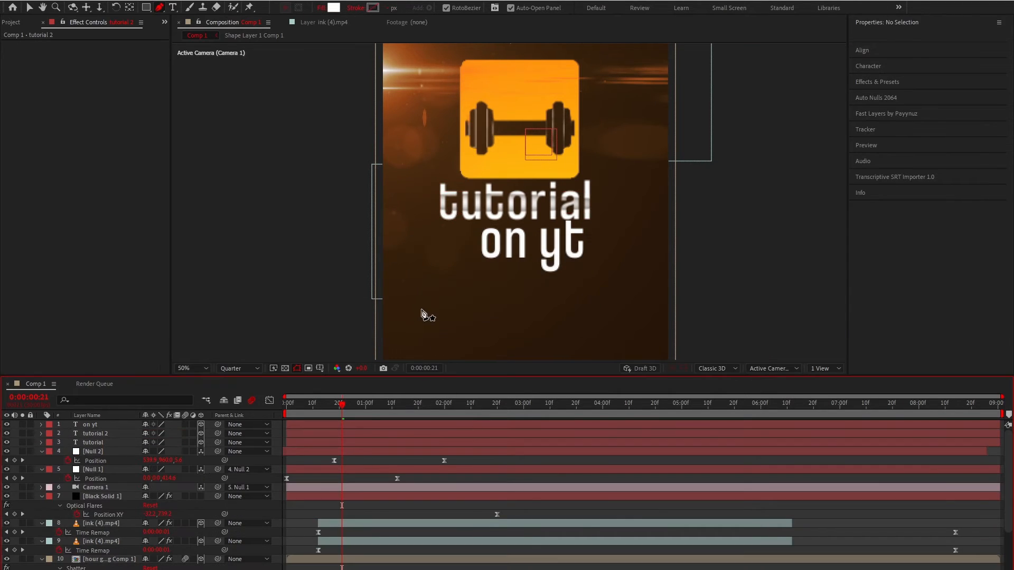
{"action": "key", "text": "u"}
{"action": "scroll", "coordinate": [430, 290], "scroll_direction": "down", "scroll_amount": 1}
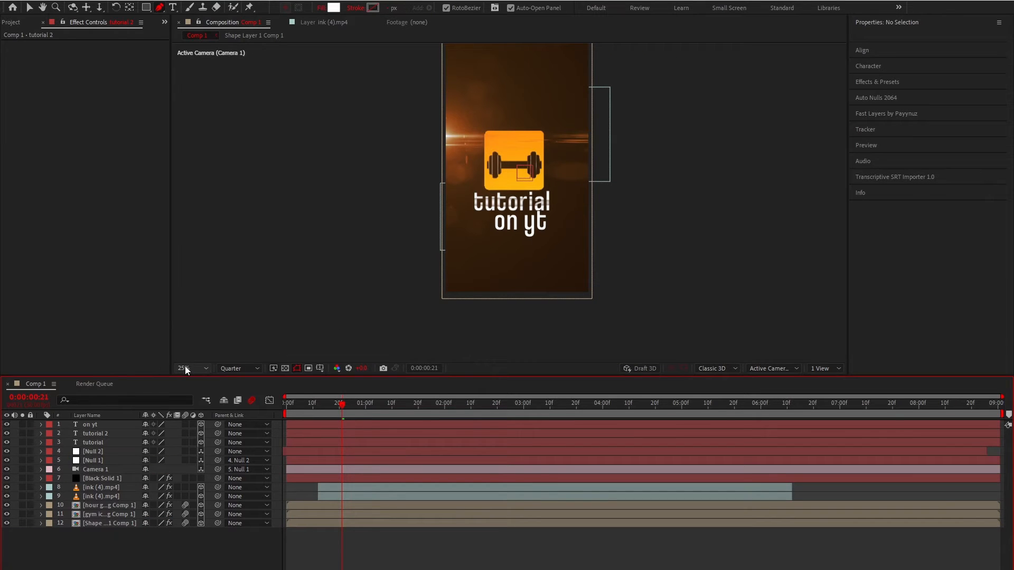
{"action": "left_click", "coordinate": [185, 366]}
{"action": "left_click", "coordinate": [185, 387]}
{"action": "key", "text": "Home"}
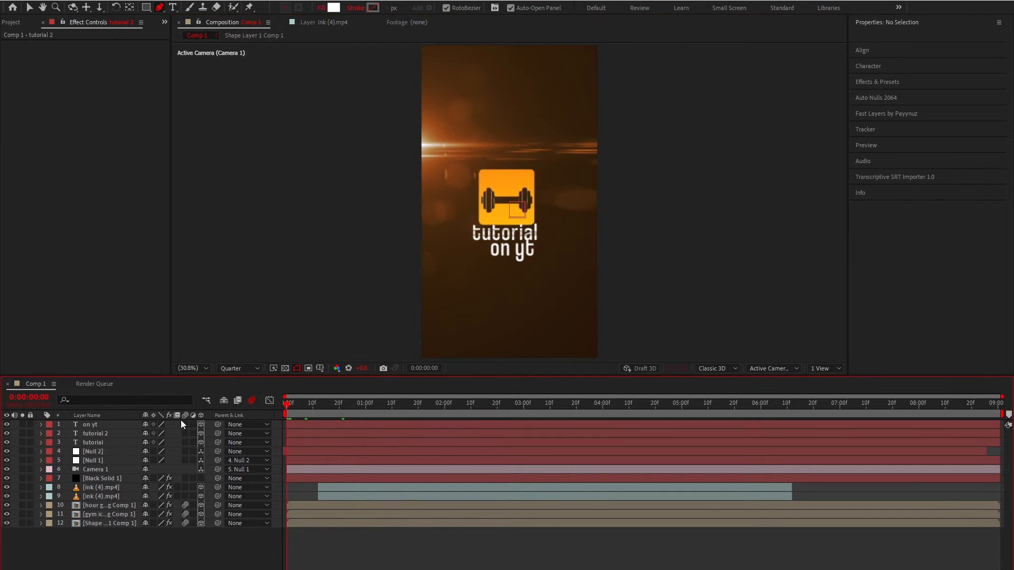
Enable motion blur on the "on yt" and "tutorial 2" layers and move both below Black Solid 1.
{"action": "left_click_drag", "start_coordinate": [182, 424], "coordinate": [115, 442]}
{"action": "left_click", "coordinate": [104, 426]}
{"action": "left_click", "coordinate": [107, 433], "text": "shift"}
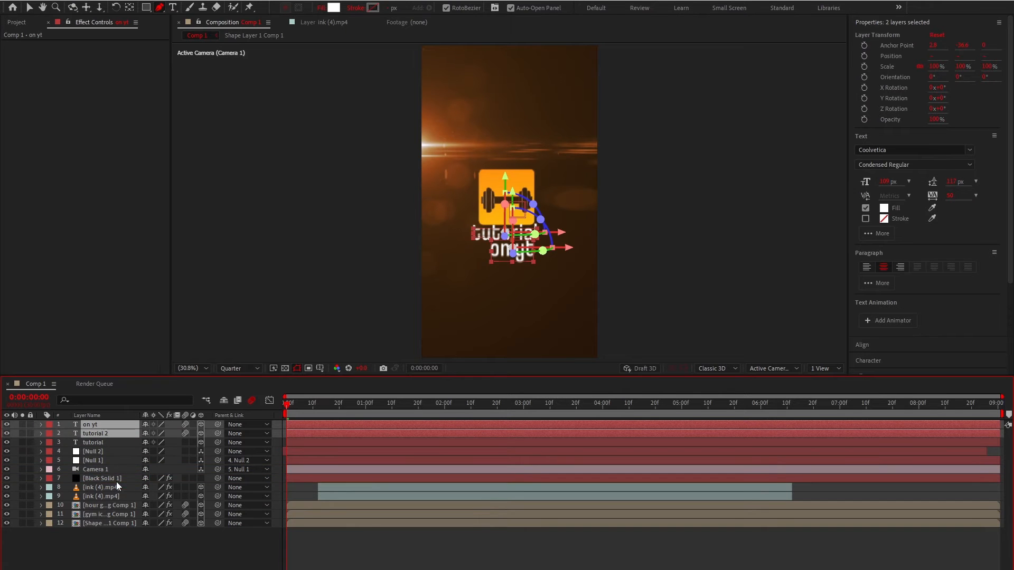
{"action": "left_click_drag", "start_coordinate": [95, 429], "coordinate": [116, 482]}
{"action": "left_click", "coordinate": [332, 542]}
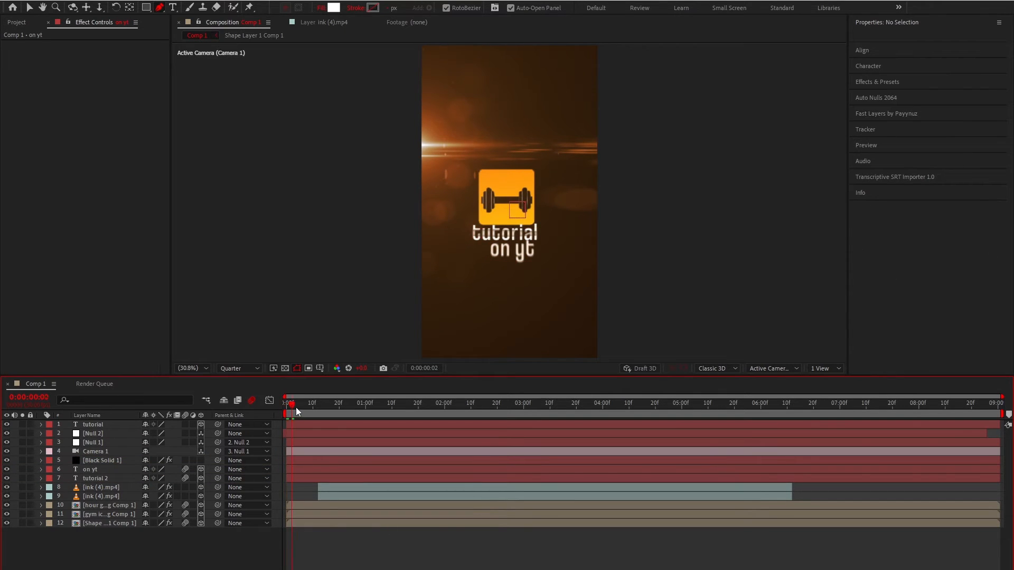
Preview the composition's animation from the first frame.
{"action": "left_click_drag", "start_coordinate": [293, 406], "coordinate": [265, 436]}
{"action": "key", "text": "space"}
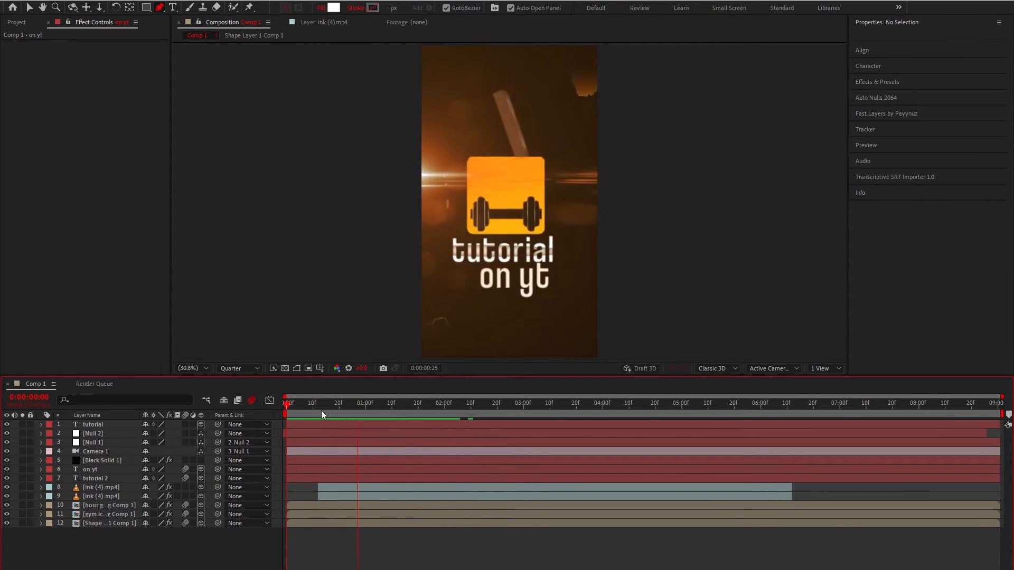
{"action": "key", "text": "space"}
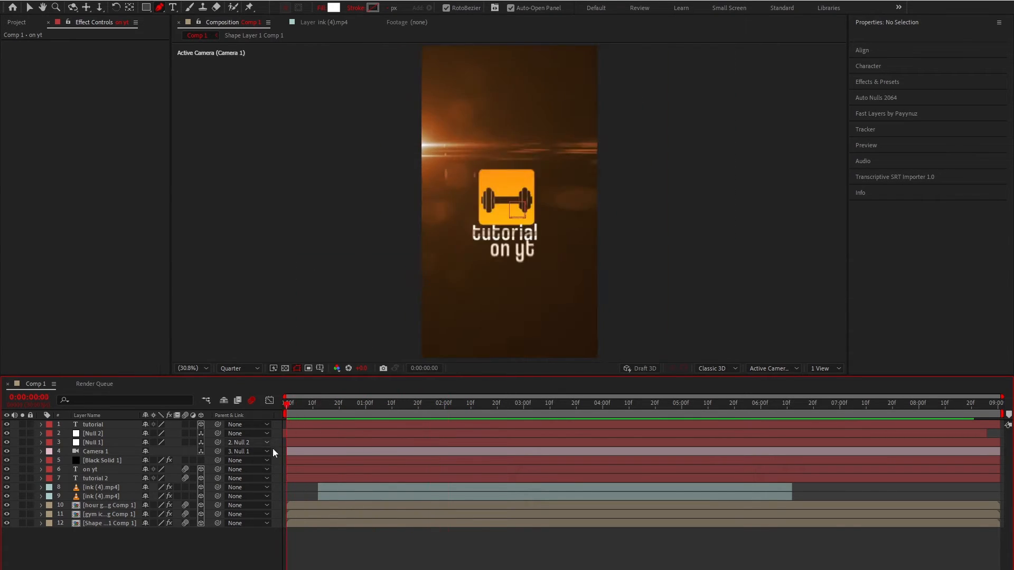
Move the "tutorial" layer below Black Solid 1 and place "tutorial 2" directly above "on yt".
{"action": "left_click_drag", "start_coordinate": [287, 406], "coordinate": [445, 415]}
{"action": "left_click_drag", "start_coordinate": [113, 424], "coordinate": [111, 465]}
{"action": "left_click_drag", "start_coordinate": [445, 405], "coordinate": [323, 422]}
{"action": "left_click", "coordinate": [100, 470], "text": "ctrl"}
{"action": "key", "text": "v"}
{"action": "left_click", "coordinate": [110, 480]}
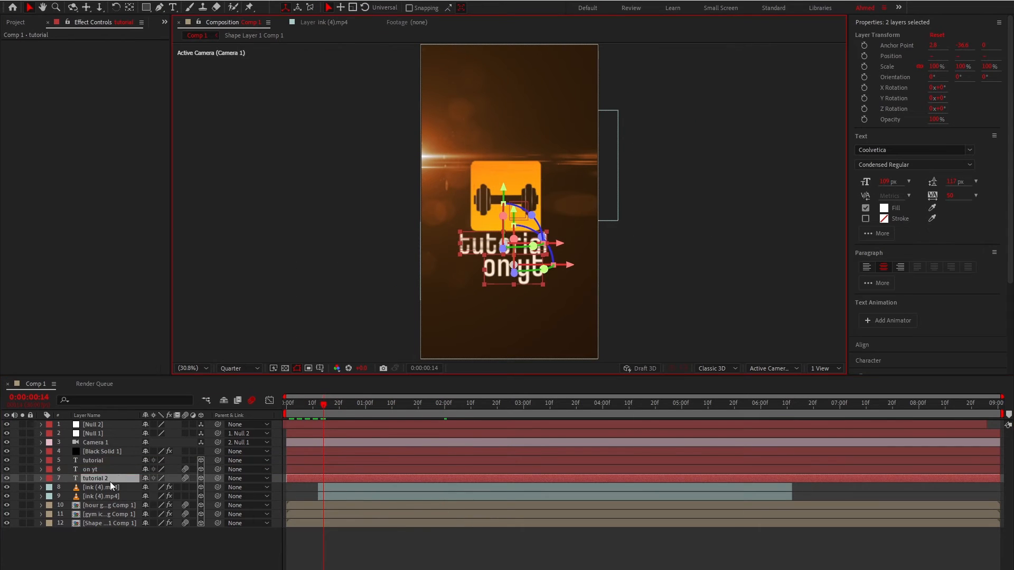
{"action": "left_click_drag", "start_coordinate": [110, 480], "coordinate": [109, 466]}
Increase the letter tracking of all three text layers together.
{"action": "left_click", "coordinate": [106, 478]}
{"action": "left_click", "coordinate": [106, 461], "text": "shift"}
{"action": "left_click_drag", "start_coordinate": [949, 196], "coordinate": [971, 196]}
{"action": "left_click", "coordinate": [686, 253]}
Reveal Null 2's position keyframes and place composition marker 1 at 0:00:01:03.
{"action": "mouse_move", "coordinate": [317, 406]}
{"action": "left_mouse_down"}
{"action": "mouse_move", "coordinate": [431, 406]}
{"action": "mouse_move", "coordinate": [374, 405]}
{"action": "left_mouse_up"}
{"action": "left_click", "coordinate": [370, 424]}
{"action": "key", "text": "u"}
{"action": "key", "text": "shift+F3"}
{"action": "key", "text": "shift+1"}
{"action": "key", "text": "shift+F3"}
Add an adjustment layer starting at 0:00:01:03 and split it at 0:00:01:06.
{"action": "key", "text": "ctrl+alt+y"}
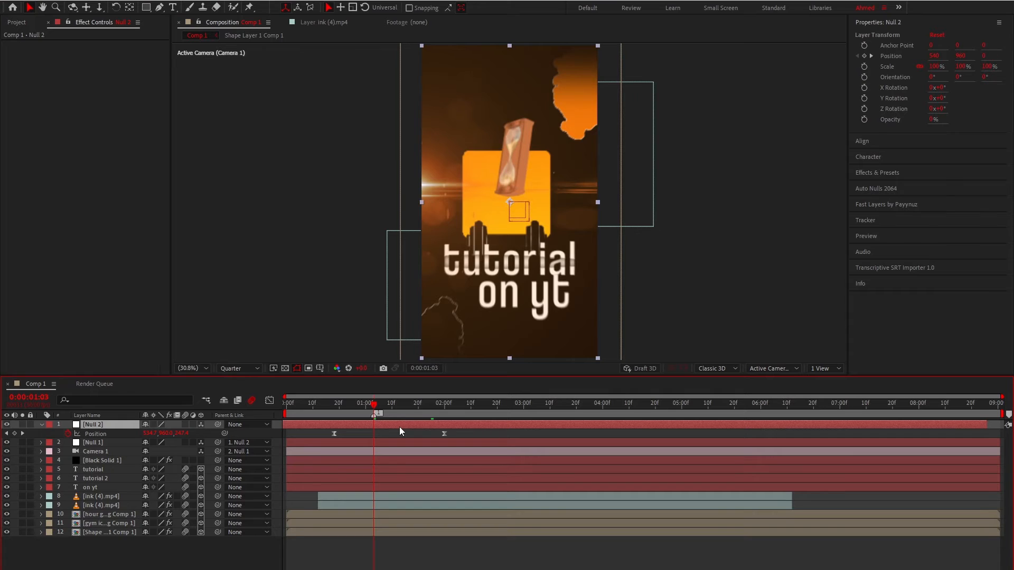
{"action": "key", "text": "alt+["}
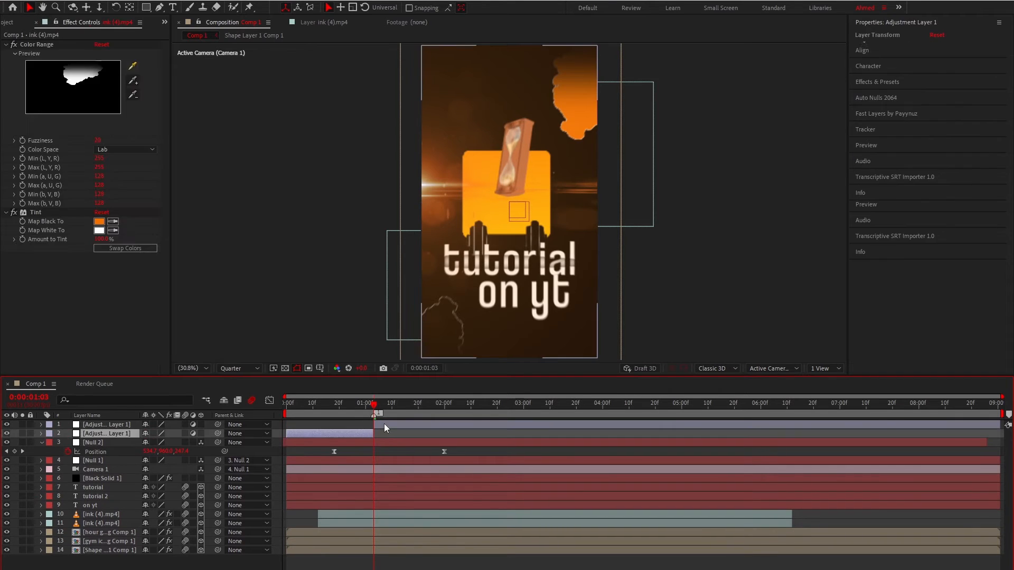
{"action": "key", "text": "Page_Down"}
{"action": "key", "text": "Page_Down"}
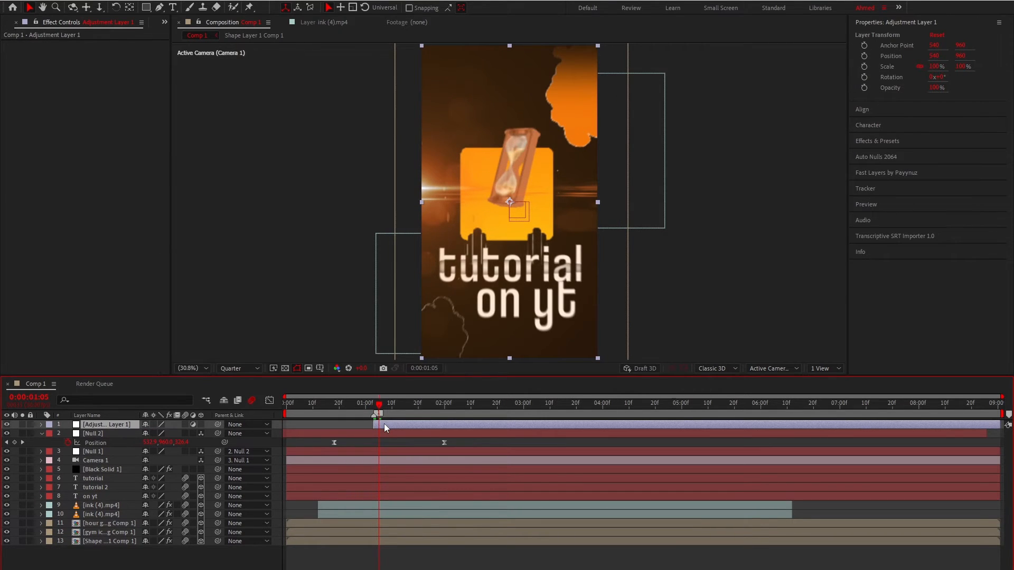
{"action": "key", "text": "Page_Down"}
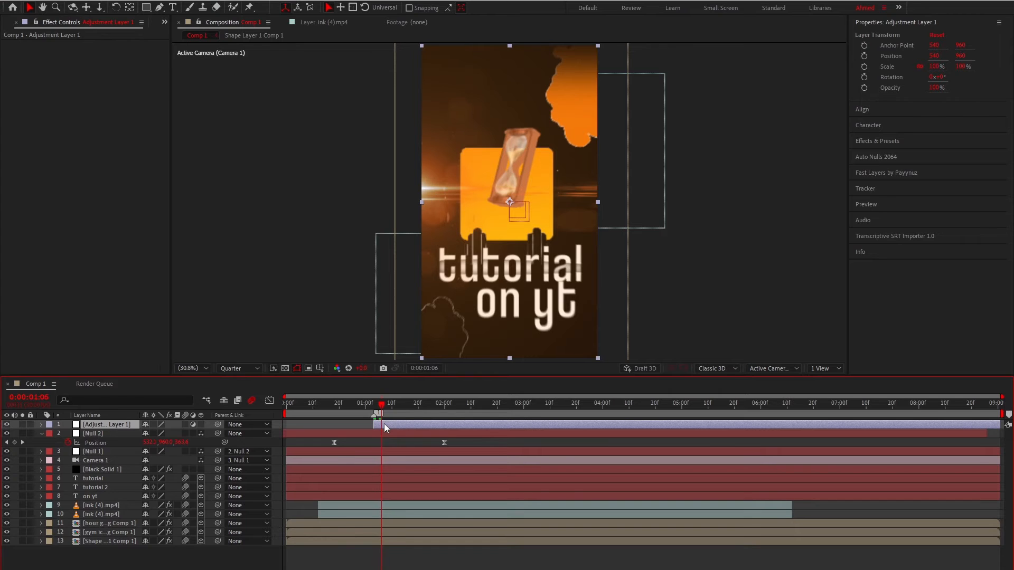
{"action": "key", "text": "ctrl+shift+d"}
Split the second adjustment layer segment at 0:00:01:09 and delete the remainder.
{"action": "key", "text": "Page_Down"}
{"action": "key", "text": "Page_Down"}
{"action": "key", "text": "Page_Down"}
{"action": "key", "text": "Page_Down"}
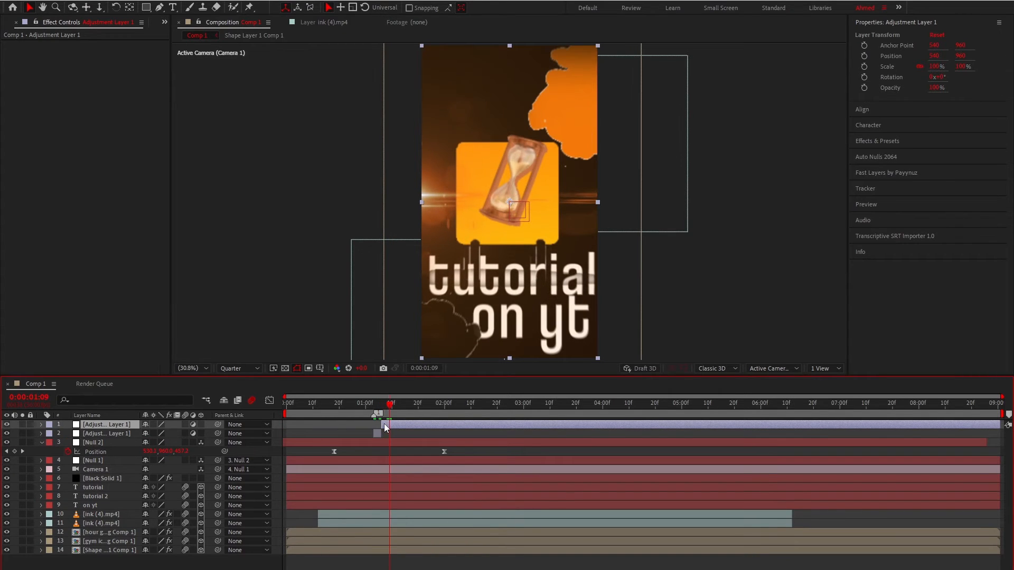
{"action": "key", "text": "ctrl+shift+d"}
{"action": "key", "text": "Delete"}
Shift both short adjustment layers slightly earlier in time and select the first segment.
{"action": "left_click", "coordinate": [378, 433]}
{"action": "left_click", "coordinate": [385, 423], "text": "shift"}
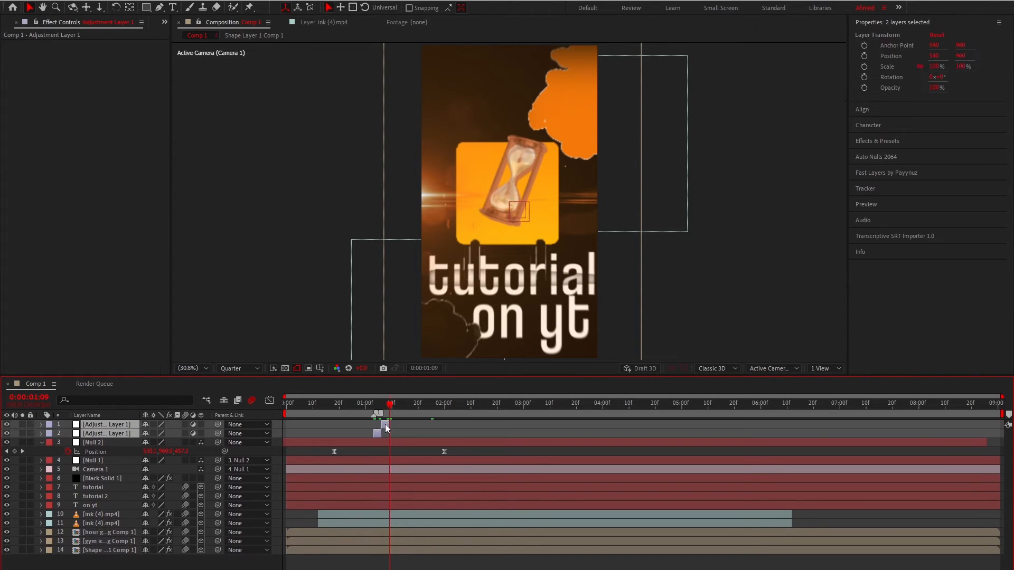
{"action": "left_click", "coordinate": [378, 436]}
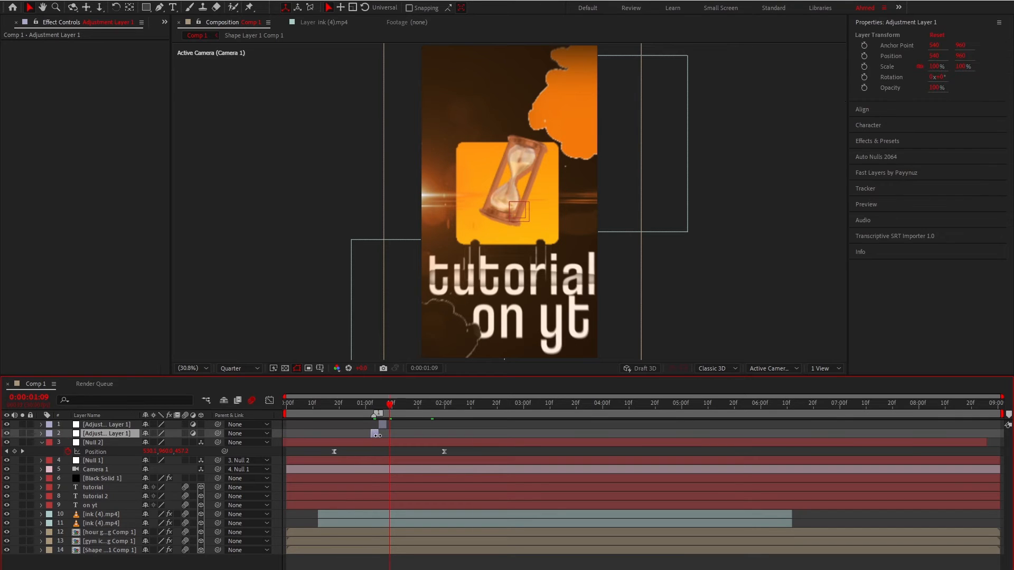
Apply the Minimax effect to the first short adjustment layer segment and set its Radius to 8.
{"action": "key", "text": "i"}
{"action": "key", "text": "ctrl+space"}
{"action": "type", "text": "mi"}
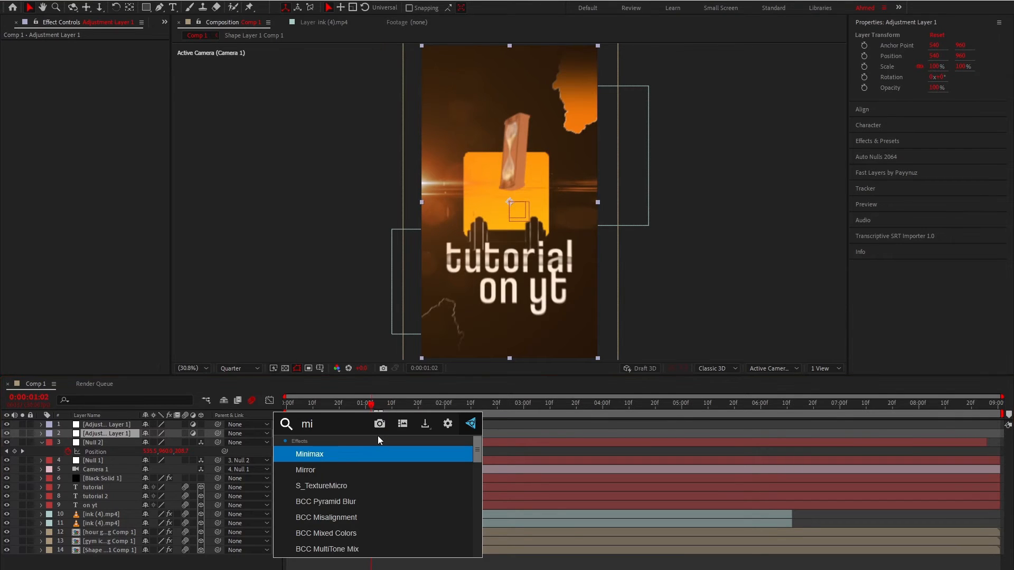
{"action": "left_click", "coordinate": [377, 452]}
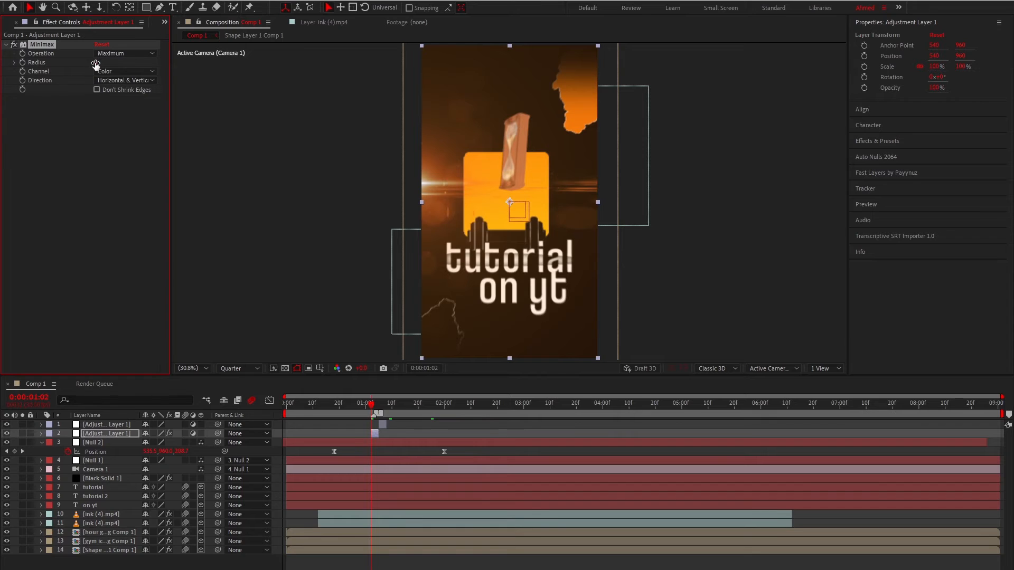
{"action": "type", "text": "8"}
{"action": "key", "text": "Return"}
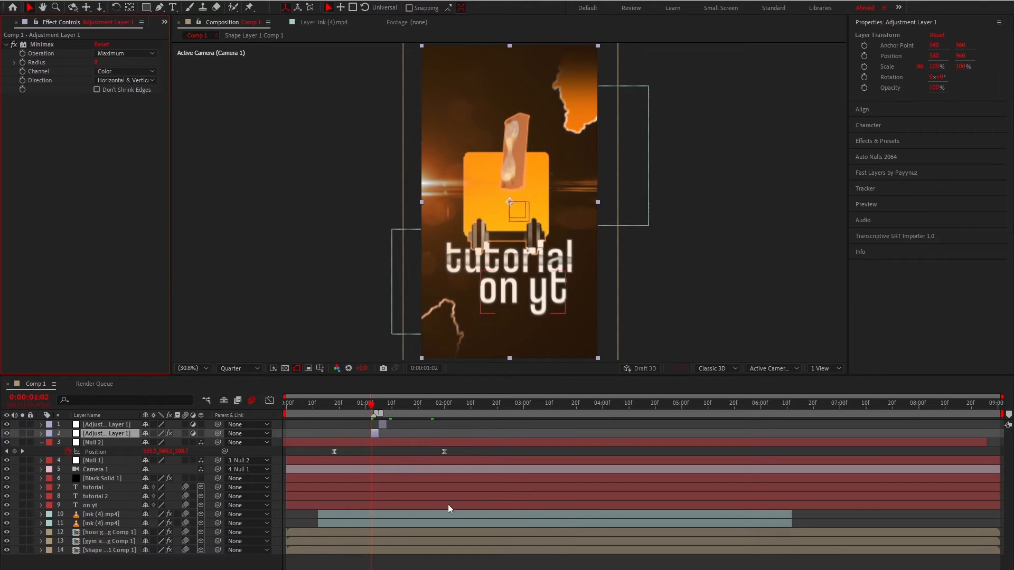
Apply the Pixel Motion Blur effect to the second short adjustment layer segment, starting at 0:00:01:05.
{"action": "left_click", "coordinate": [385, 426]}
{"action": "key", "text": "i"}
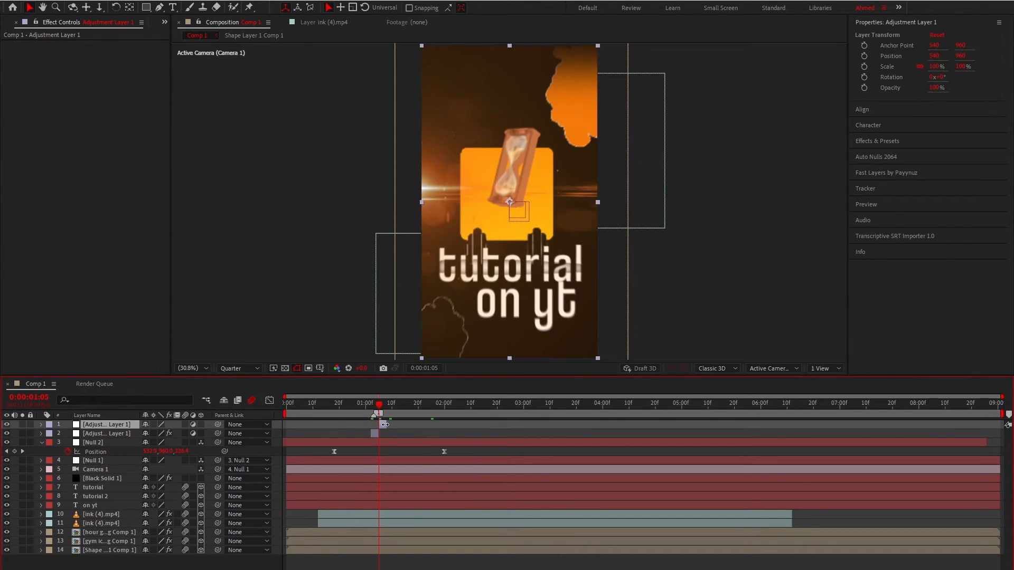
{"action": "key", "text": "ctrl+space"}
{"action": "type", "text": "pix"}
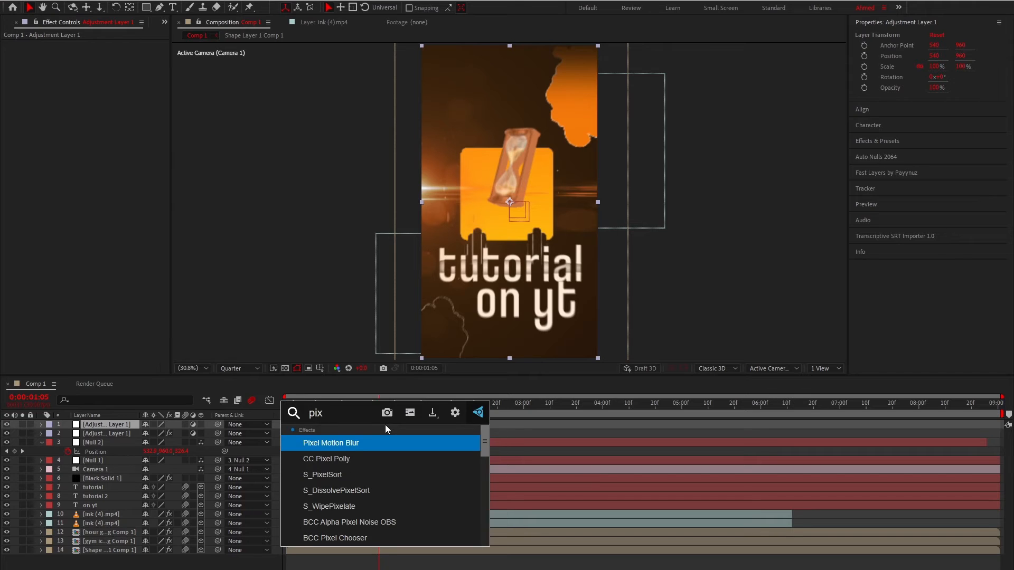
{"action": "scroll", "coordinate": [384, 475], "scroll_direction": "down", "scroll_amount": 2}
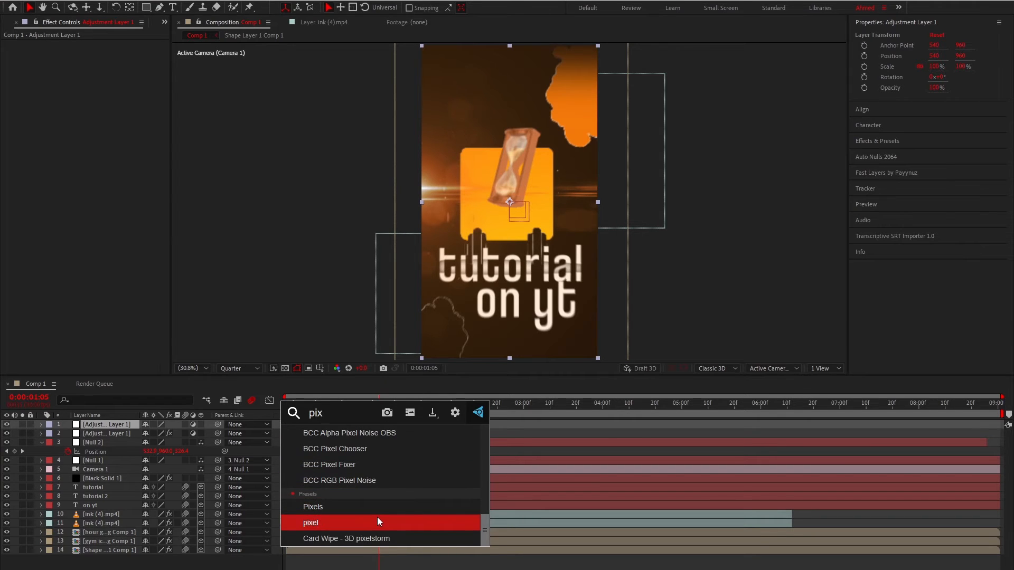
{"action": "scroll", "coordinate": [376, 507], "scroll_direction": "up", "scroll_amount": 2}
{"action": "left_click", "coordinate": [343, 442]}
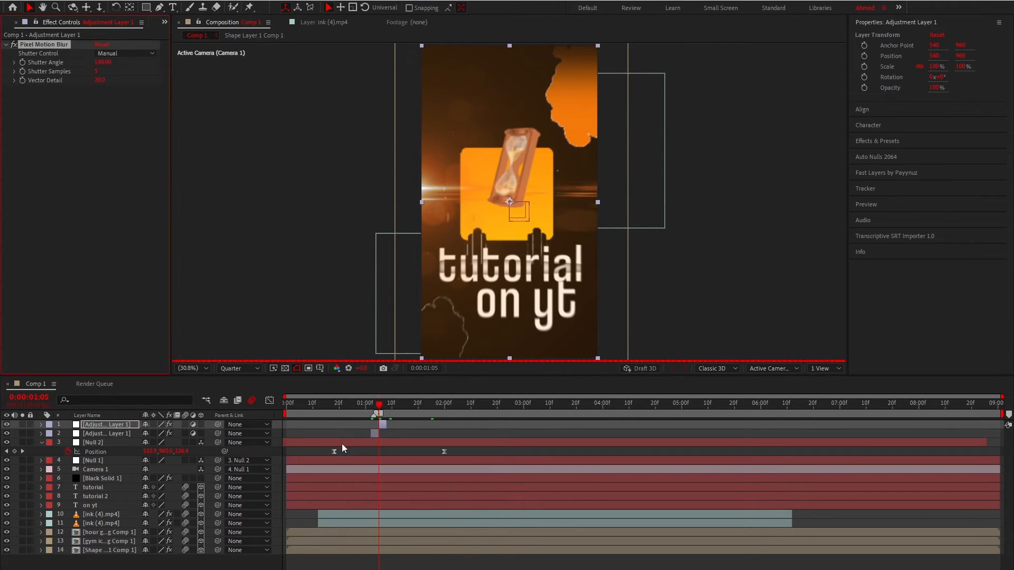
Raise the first segment's Minimax Radius to 14, preview the transition, and return to 0:00:01:02.
{"action": "left_click", "coordinate": [371, 434]}
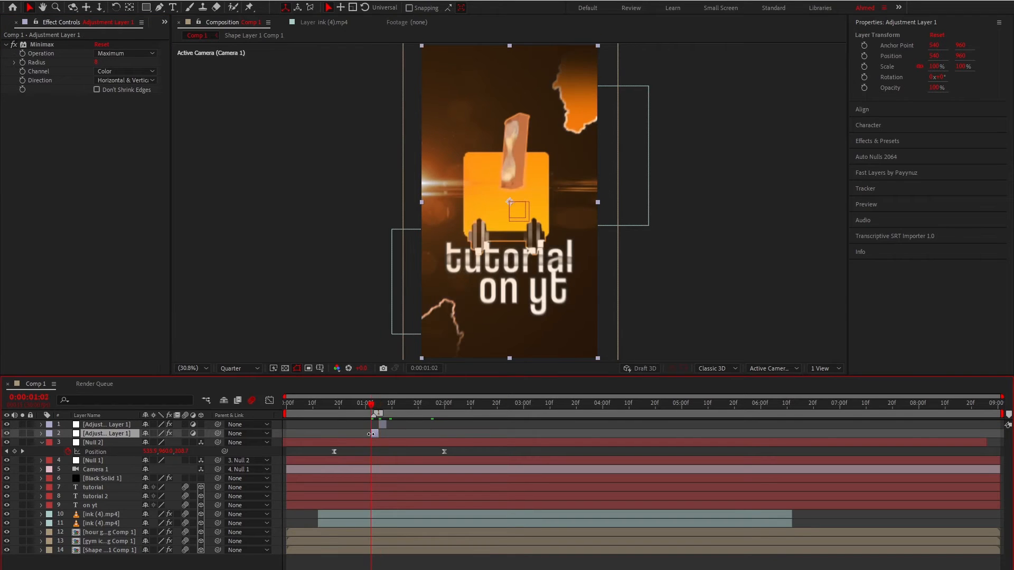
{"action": "key", "text": "ctrl+alt+y"}
{"action": "key", "text": "ctrl+z"}
{"action": "left_click_drag", "start_coordinate": [96, 62], "coordinate": [100, 63]}
{"action": "left_click_drag", "start_coordinate": [371, 405], "coordinate": [326, 426]}
{"action": "key", "text": "space"}
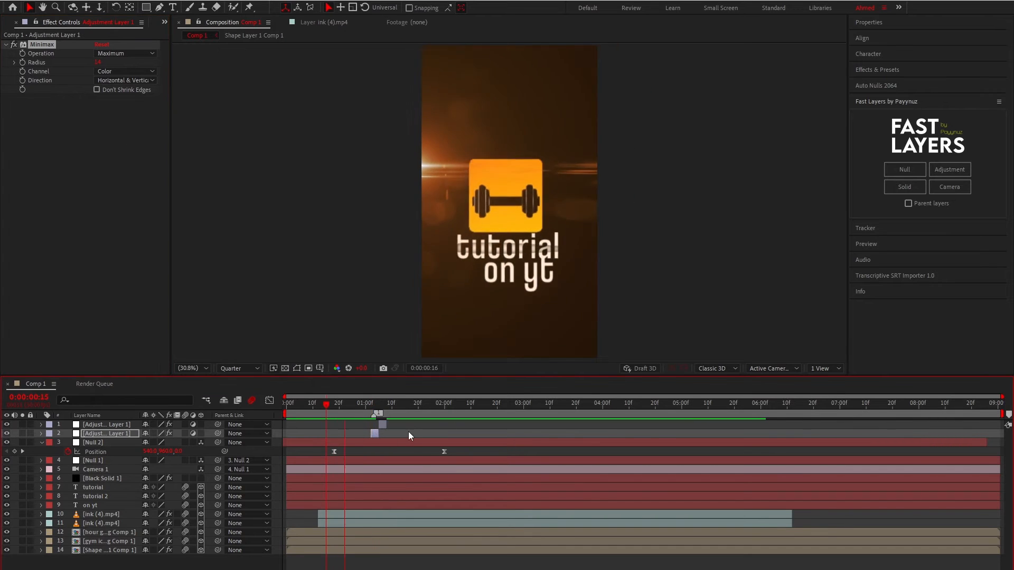
{"action": "key", "text": "space"}
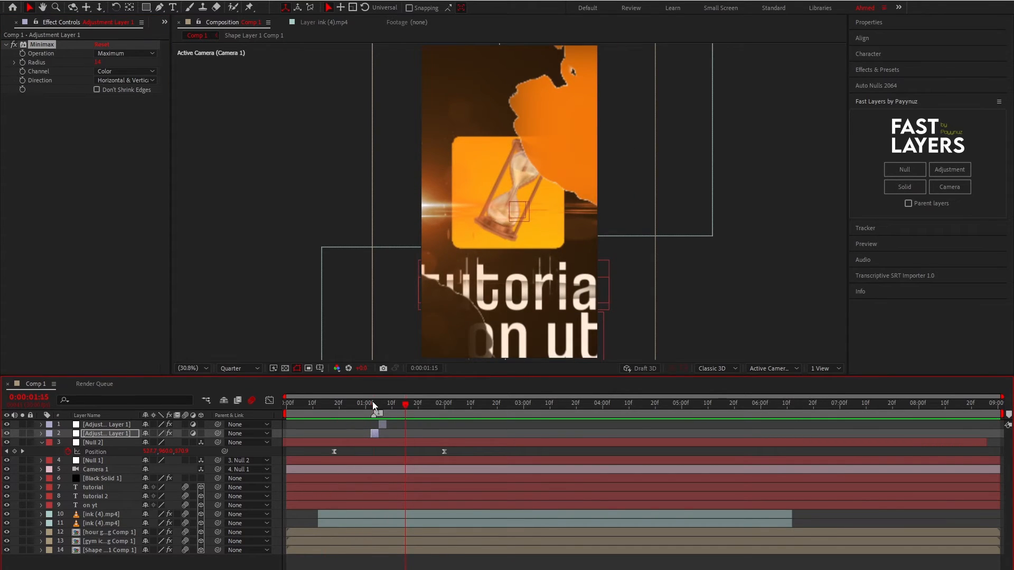
{"action": "left_click", "coordinate": [372, 405]}
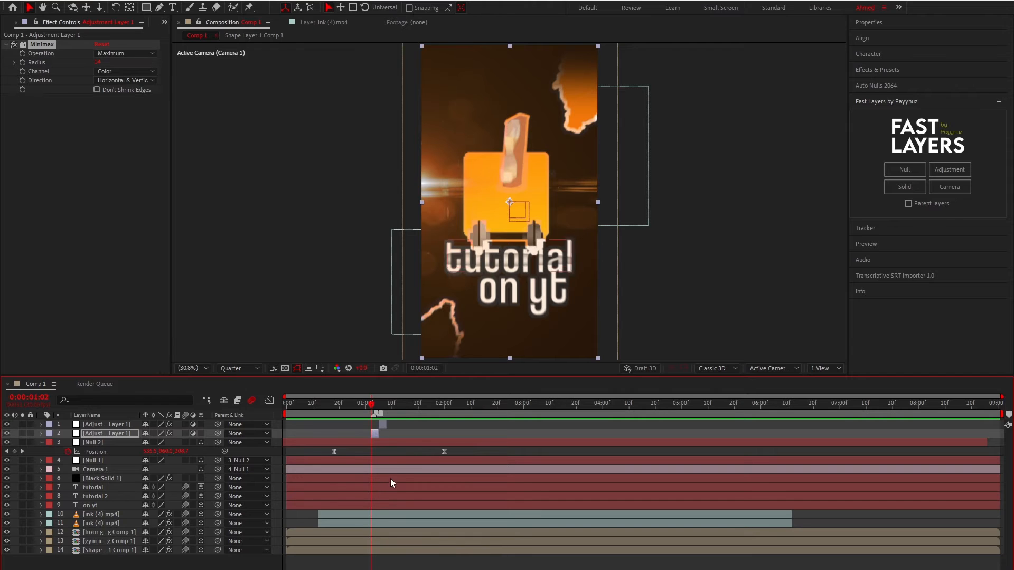
Add a second adjustment layer starting at 0:00:01:02 and apply the Transform and Slider Control effects to it.
{"action": "left_click", "coordinate": [384, 424]}
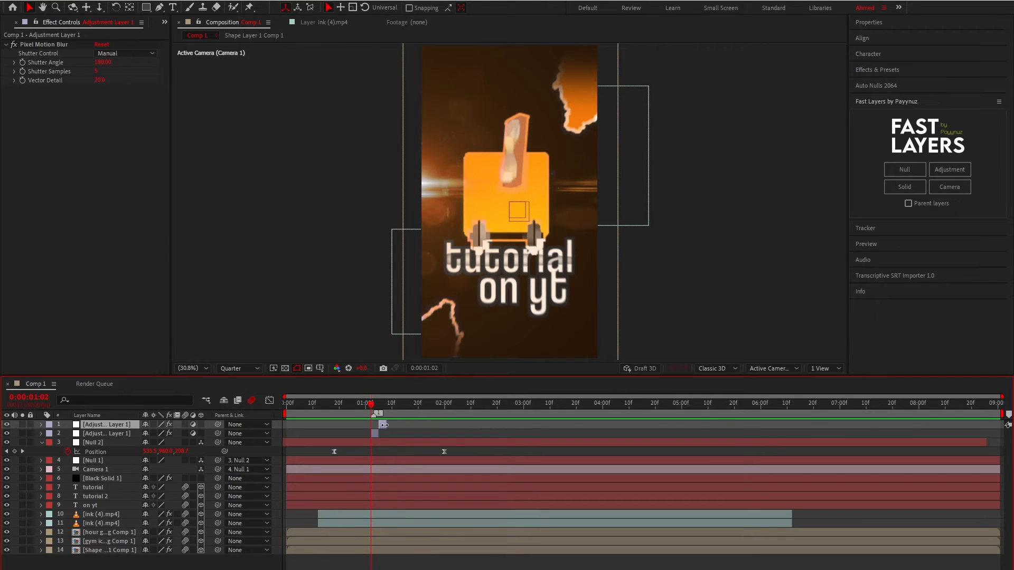
{"action": "key", "text": "ctrl+alt+y"}
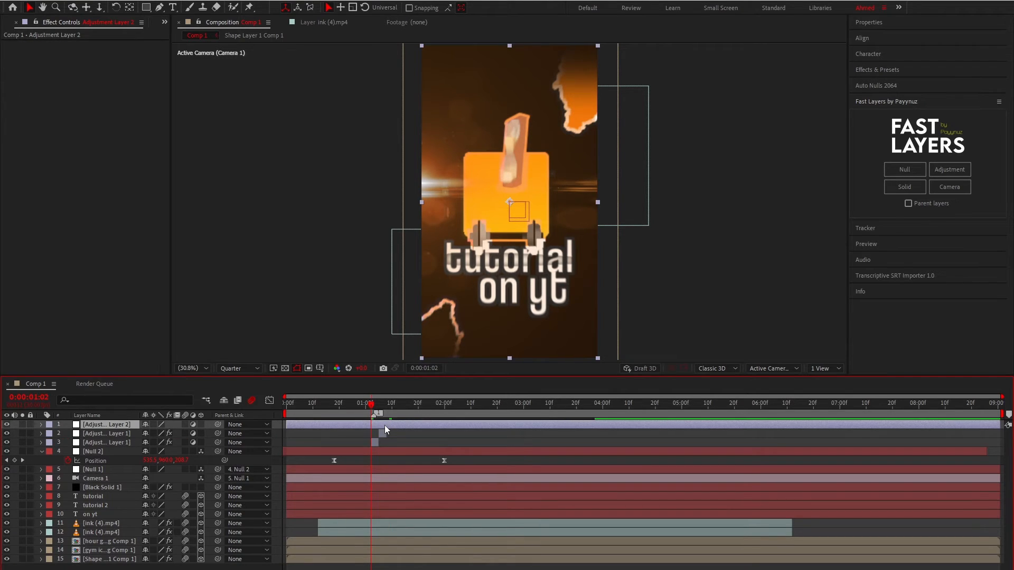
{"action": "key", "text": "ctrl+space"}
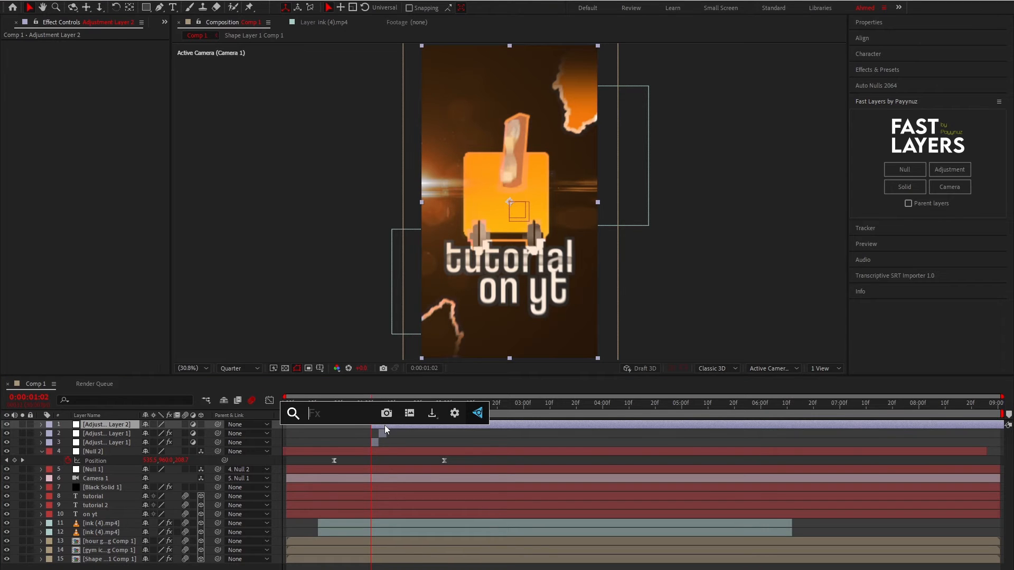
{"action": "type", "text": "tra"}
{"action": "key", "text": "Return"}
{"action": "key", "text": "ctrl+space"}
{"action": "type", "text": "slid"}
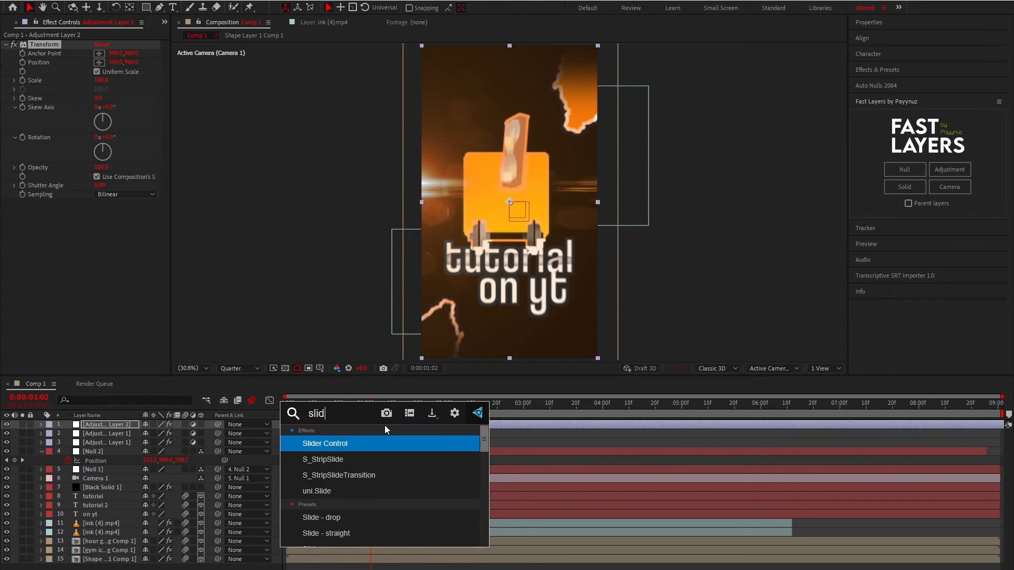
{"action": "key", "text": "Return"}
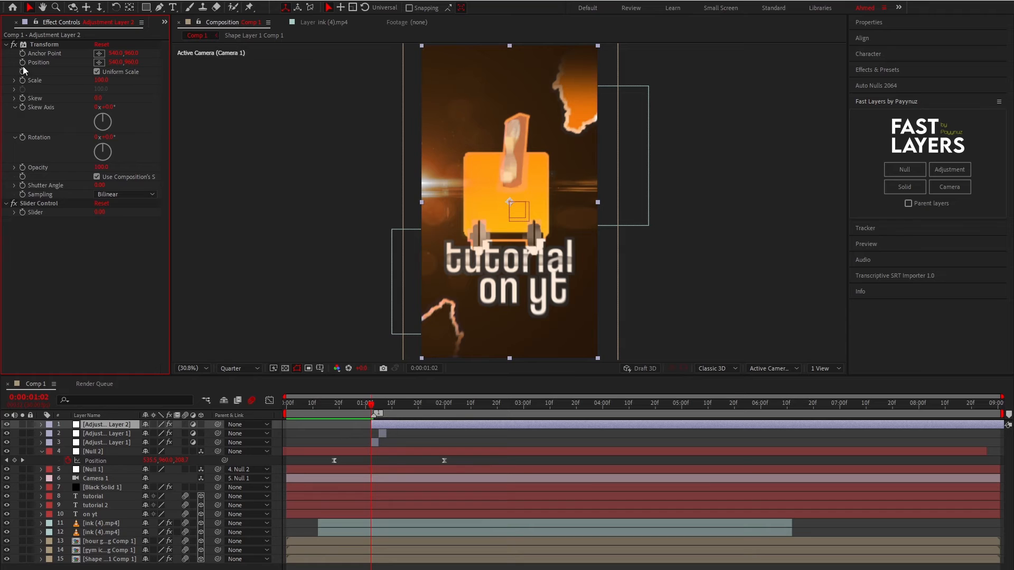
Give the Transform effect's Position the expression wiggle(6,effect("Slider Control")("Slider")), linking its amplitude to the slider.
{"action": "left_click", "coordinate": [22, 62], "text": "alt"}
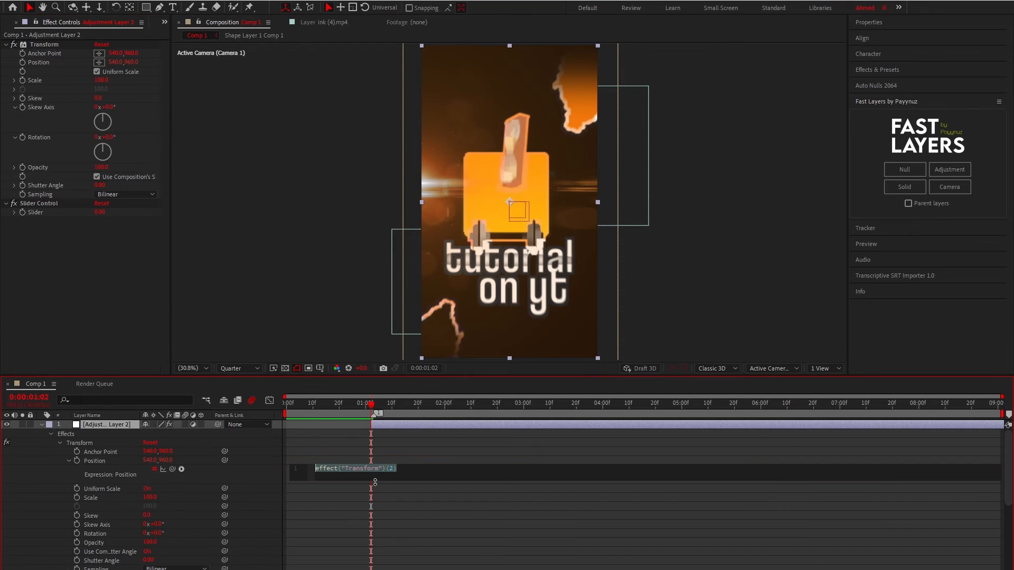
{"action": "type", "text": "wiggle"}
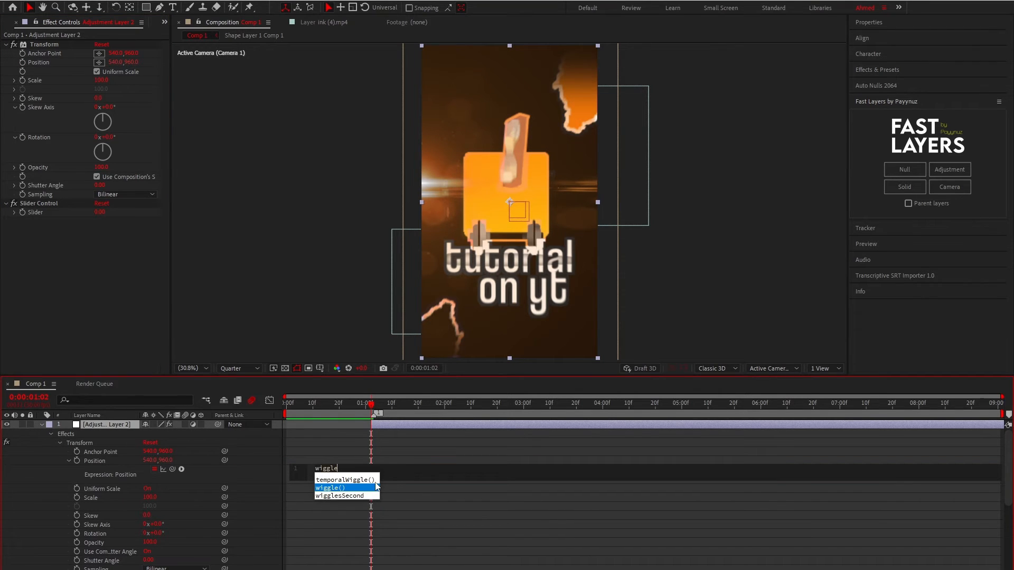
{"action": "type", "text": "_"}
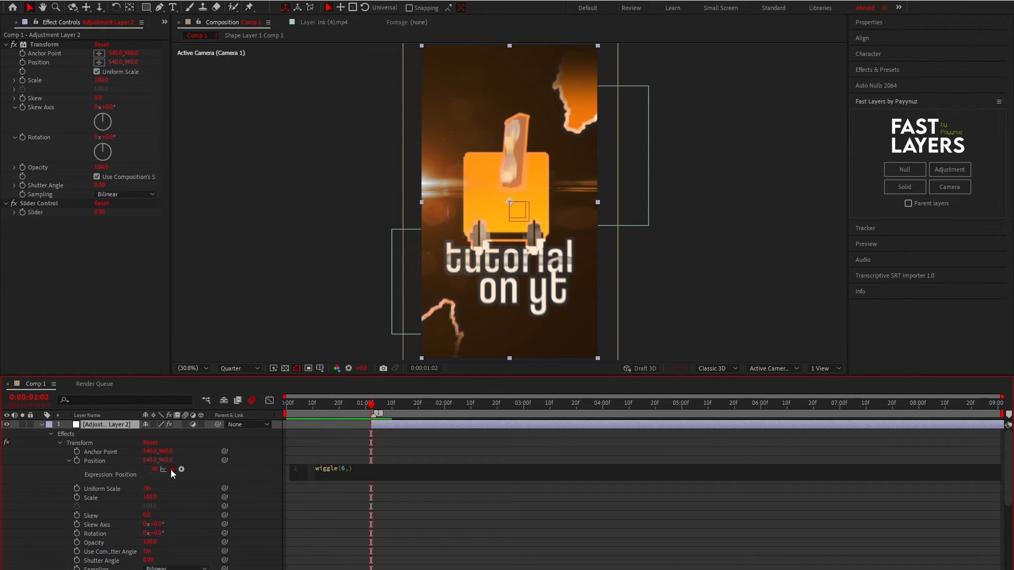
{"action": "left_click_drag", "start_coordinate": [170, 469], "coordinate": [95, 342]}
{"action": "left_click_drag", "start_coordinate": [33, 211], "coordinate": [34, 211]}
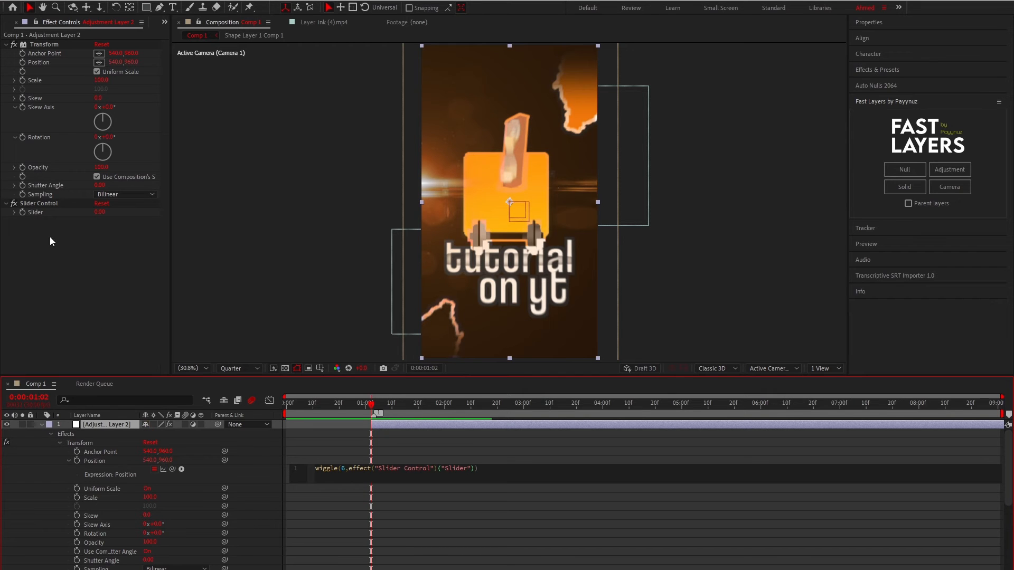
{"action": "left_click", "coordinate": [389, 451]}
{"action": "left_click", "coordinate": [379, 428]}
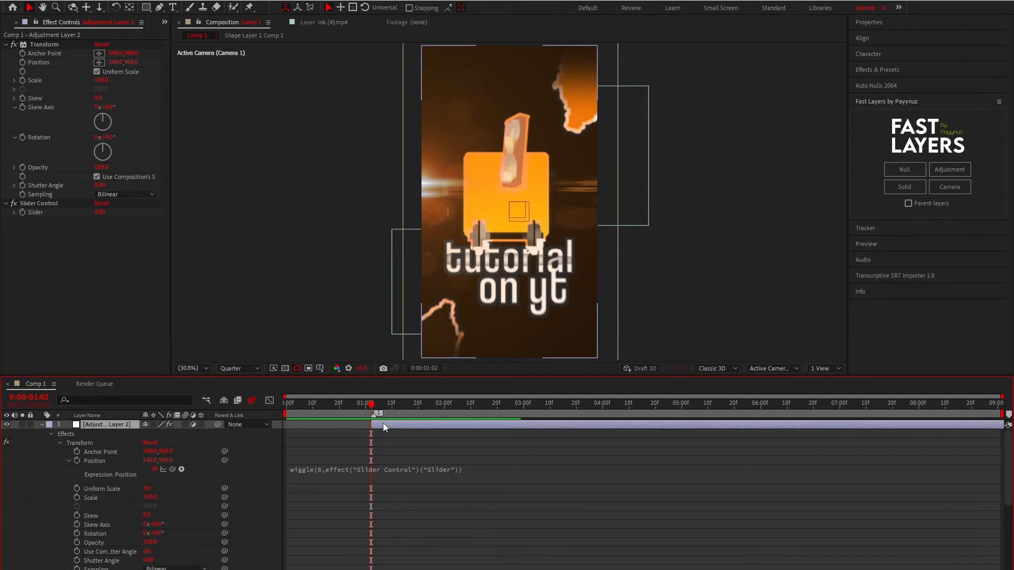
Collapse Adjustment Layer 2's properties and shift the layer earlier so it starts at 0:00:00:27.
{"action": "key", "text": "u"}
{"action": "left_click_drag", "start_coordinate": [378, 428], "coordinate": [371, 428]}
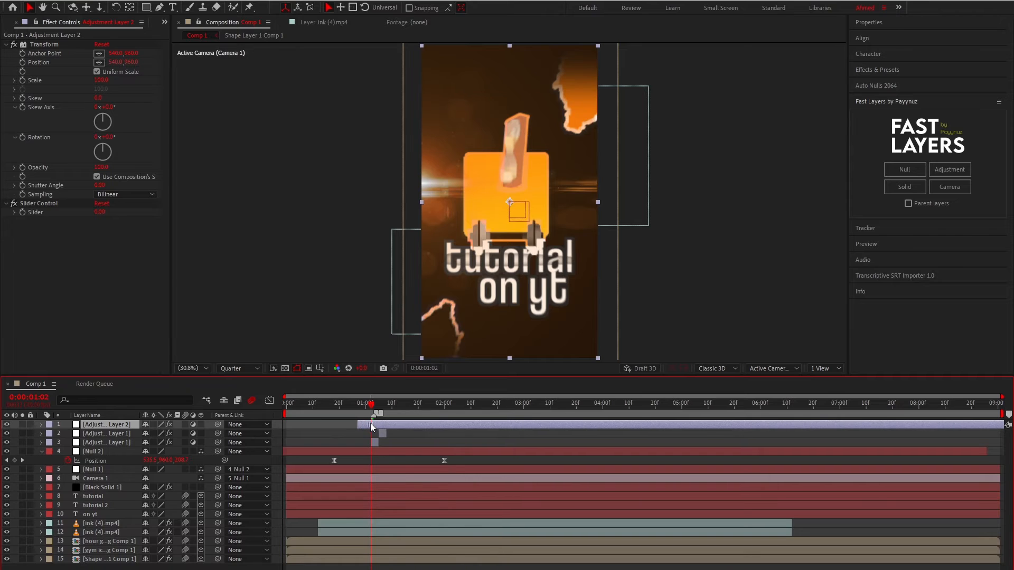
{"action": "left_click", "coordinate": [319, 438]}
{"action": "key", "text": "ctrl+s"}
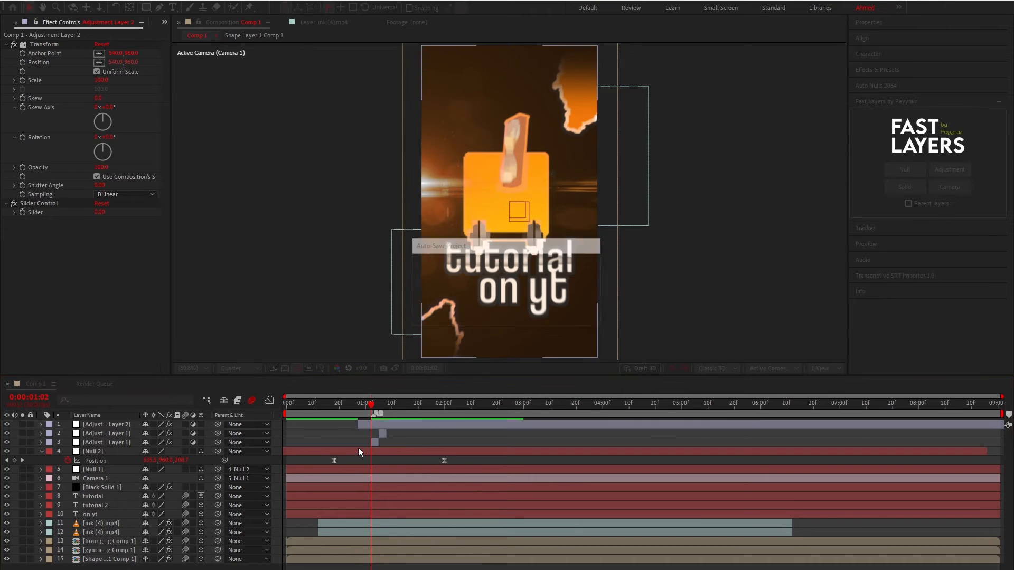
Keyframe the Slider at 0 on Adjustment Layer 2's first frame and place the layer below the two short adjustment layers.
{"action": "left_click", "coordinate": [369, 424]}
{"action": "key", "text": "i"}
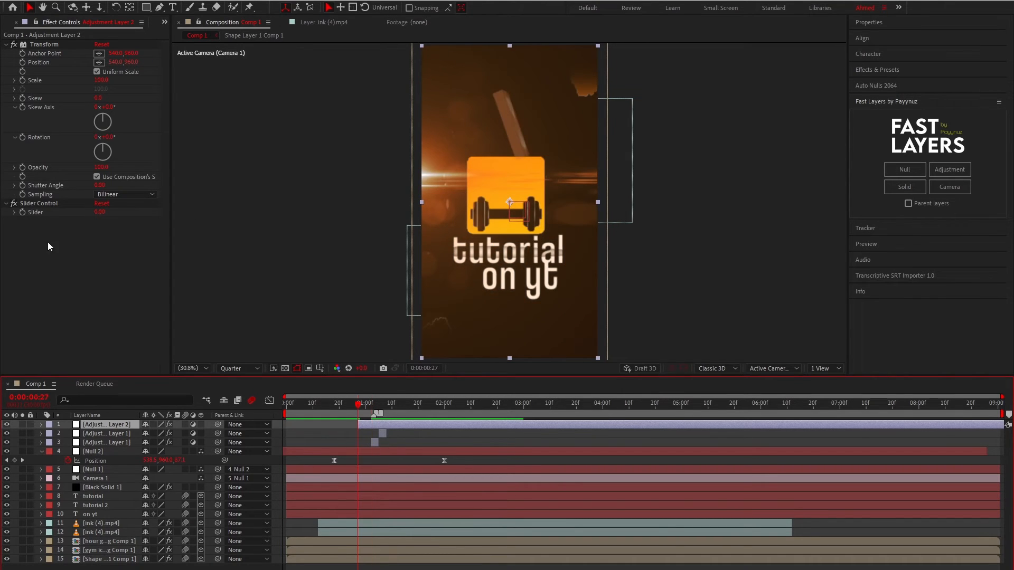
{"action": "left_click", "coordinate": [22, 212]}
{"action": "left_click", "coordinate": [374, 412]}
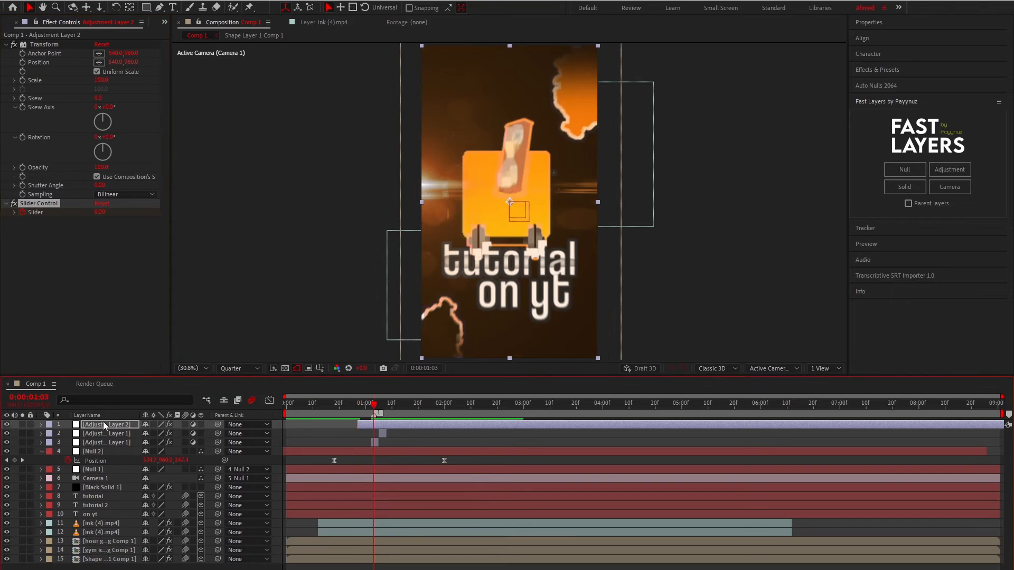
{"action": "left_click_drag", "start_coordinate": [105, 425], "coordinate": [107, 448]}
Set the Slider to 45 at 0:00:01:03 and slightly increase the Transform effect's Scale to cover the frame edges.
{"action": "left_click", "coordinate": [100, 212]}
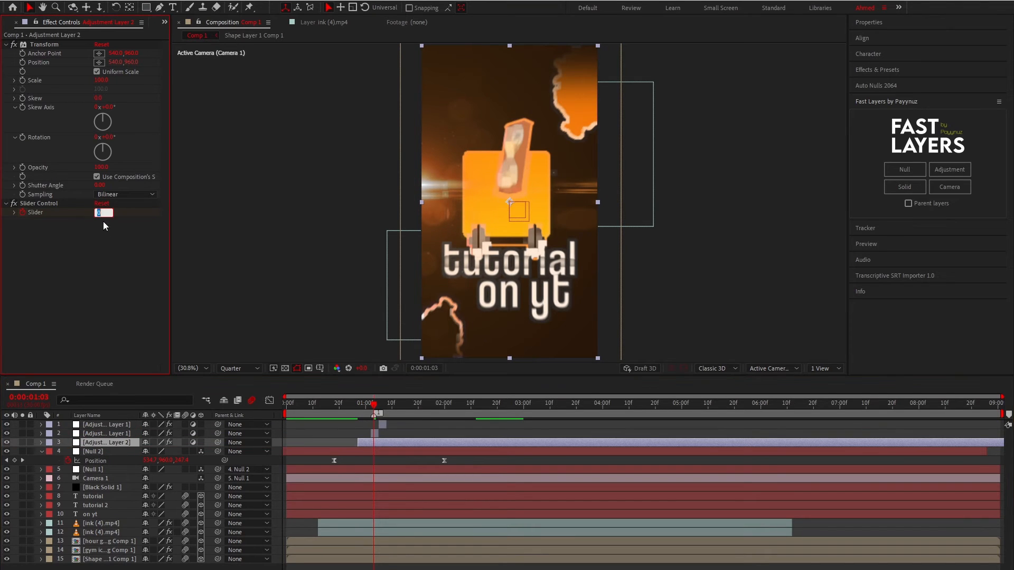
{"action": "type", "text": "45"}
{"action": "key", "text": "Return"}
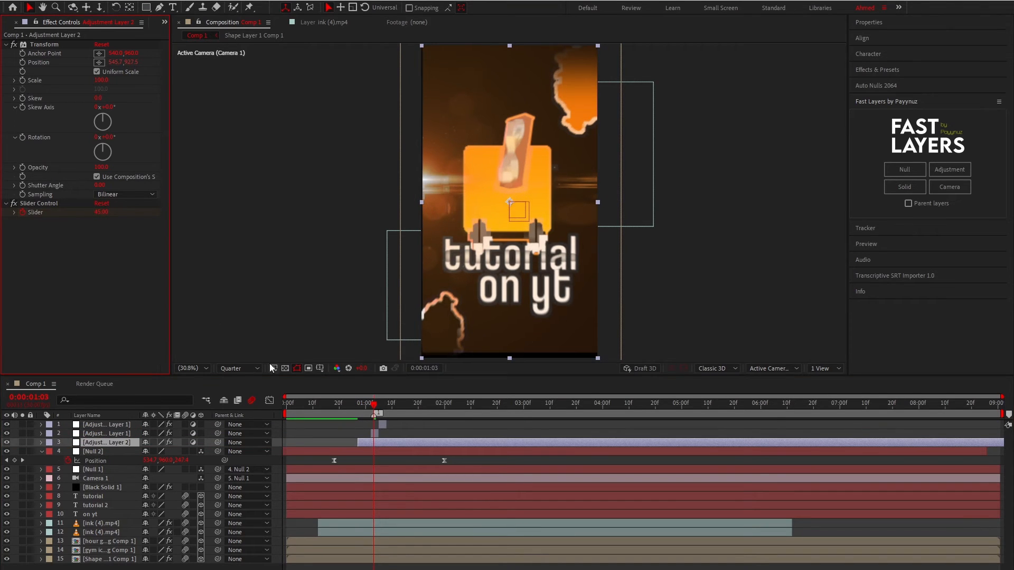
{"action": "key", "text": "u"}
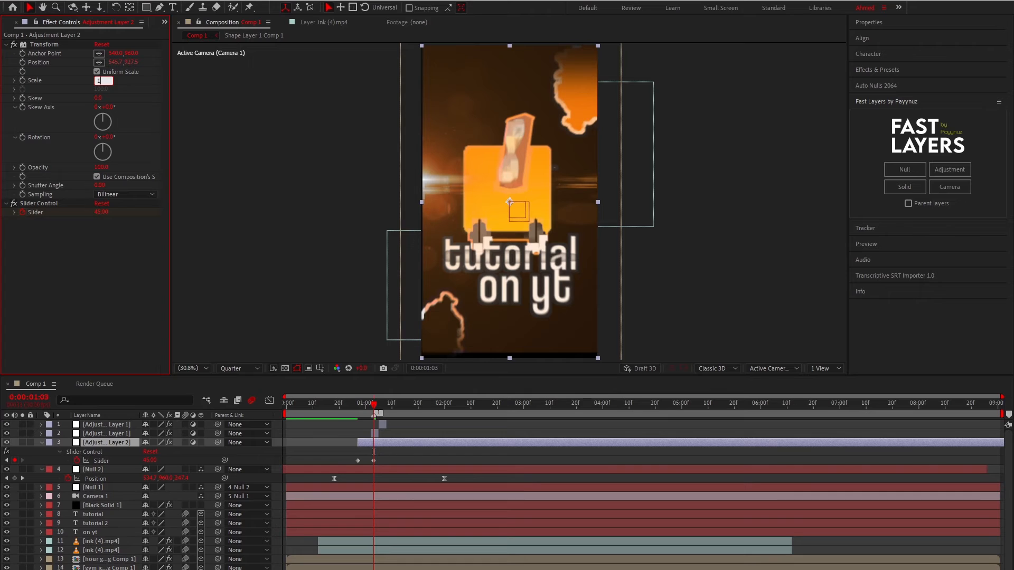
{"action": "key", "text": "Return"}
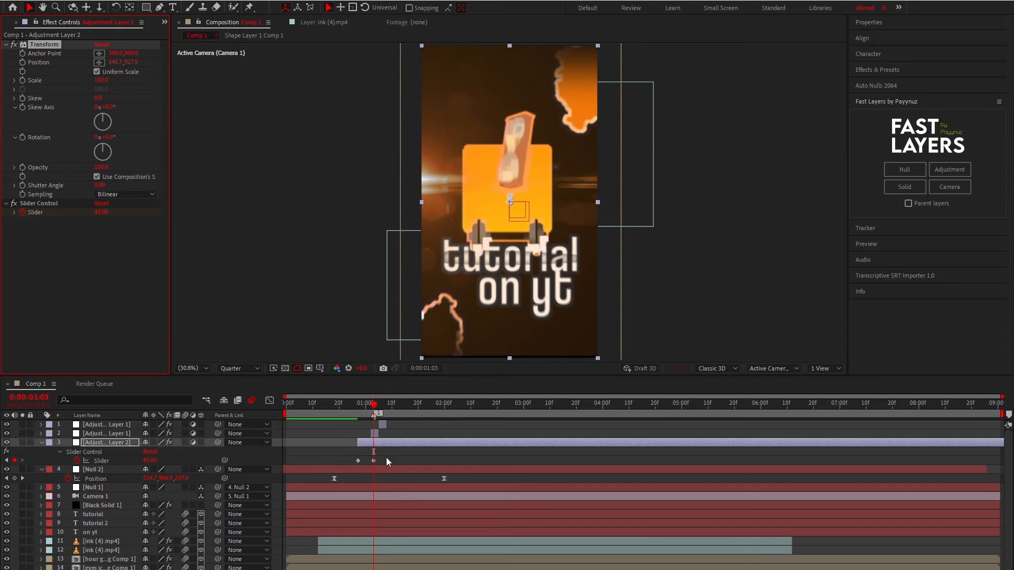
Set the Slider back to 0 at 0:00:01:13 and select all of its keyframes.
{"action": "key", "text": "equal"}
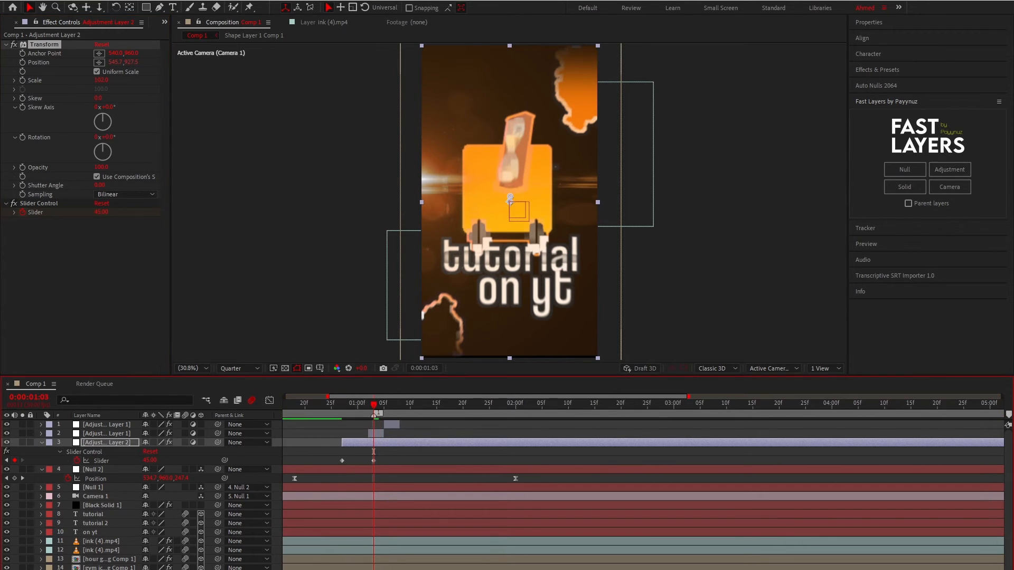
{"action": "left_click", "coordinate": [429, 408]}
{"action": "left_click", "coordinate": [102, 213]}
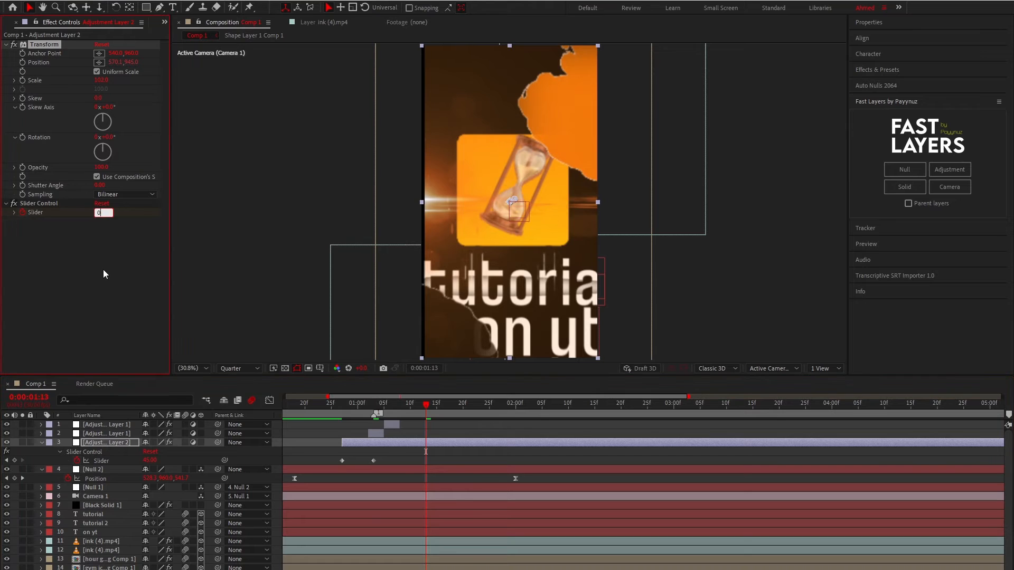
{"action": "key", "text": "Return"}
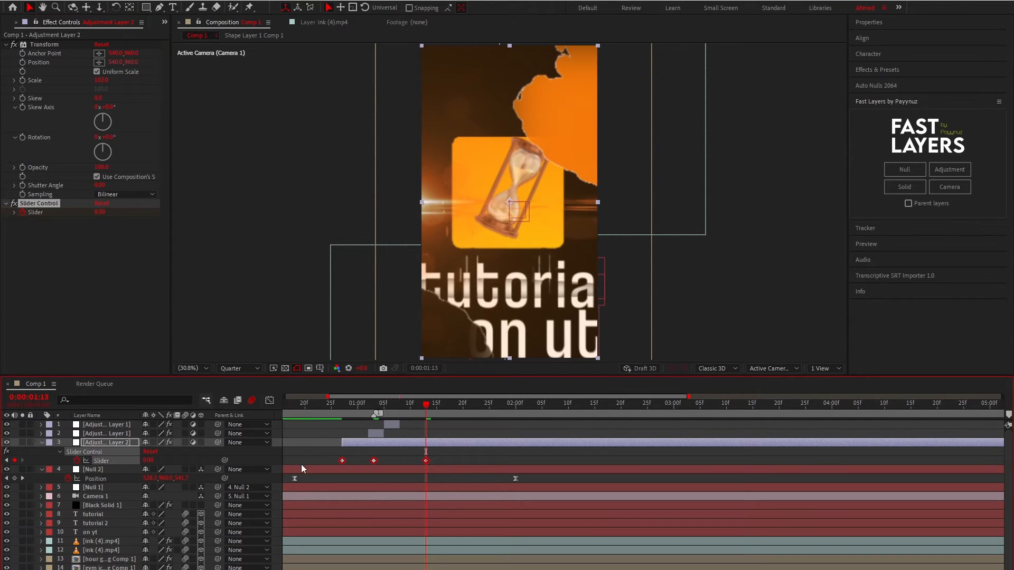
Ease the Slider keyframes into a sharp speed peak around 0:00:01:03 in the speed graph and preview from 0:00:00:23.
{"action": "left_click", "coordinate": [269, 400]}
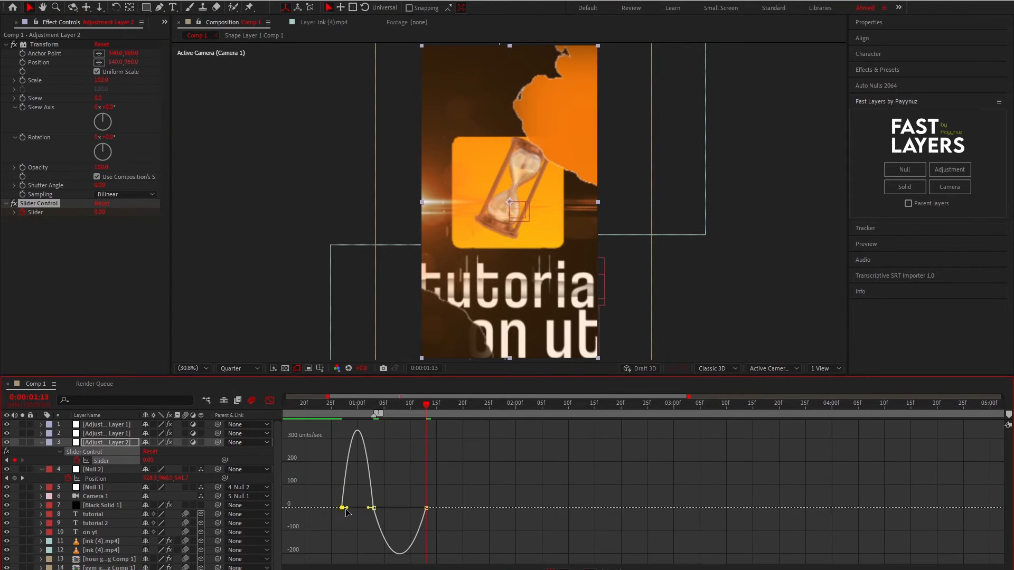
{"action": "left_click_drag", "start_coordinate": [346, 508], "coordinate": [370, 543]}
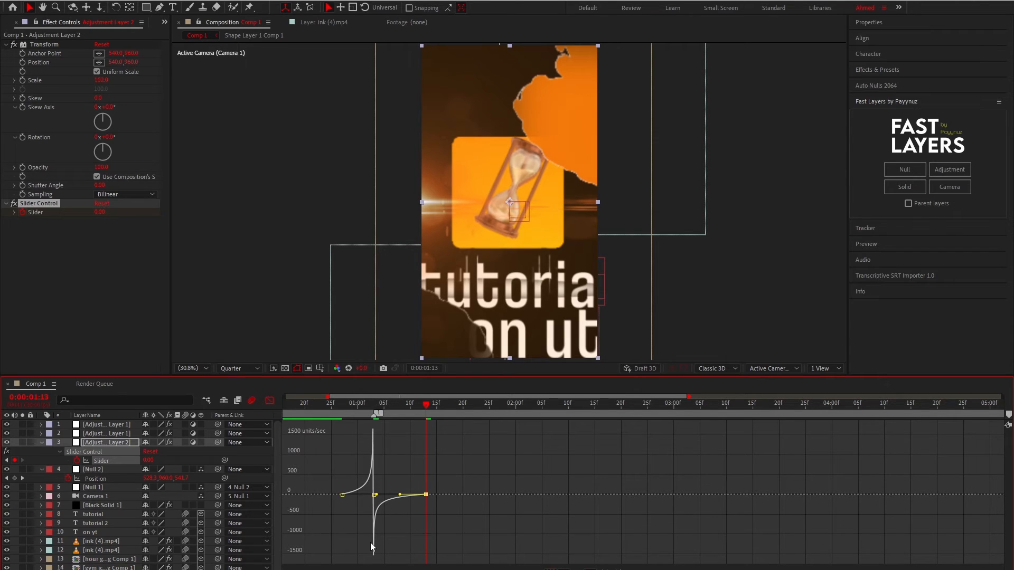
{"action": "left_click", "coordinate": [269, 401]}
{"action": "left_click", "coordinate": [321, 402]}
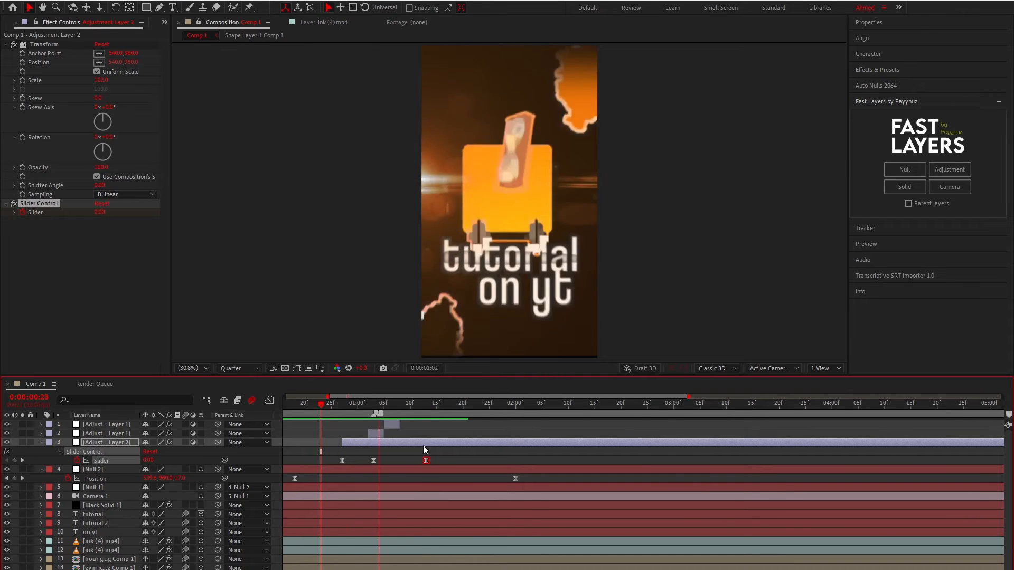
Preview the shake animation from 0:00:00:18 and place the current time at 0:00:01:02.
{"action": "key", "text": "j"}
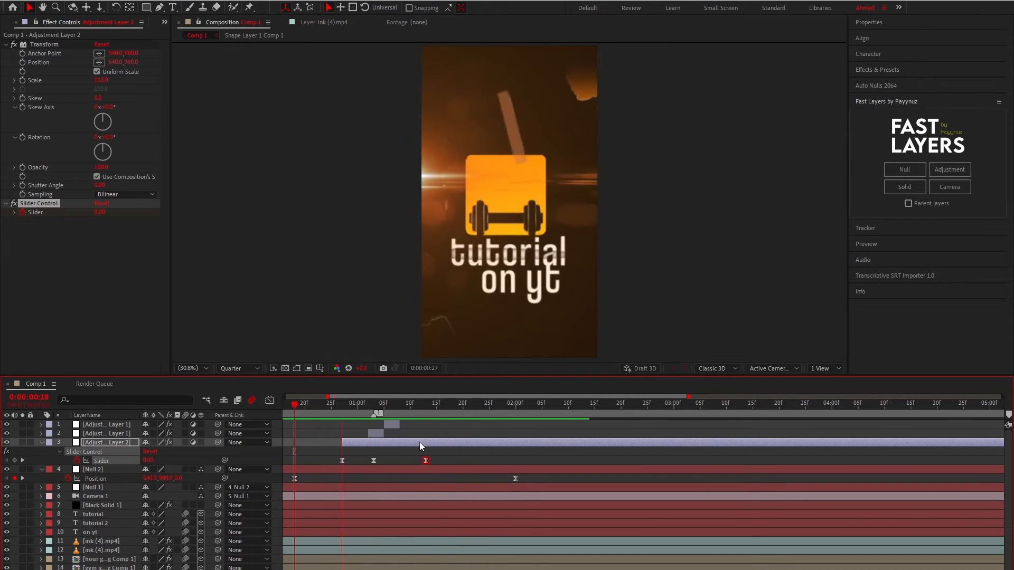
{"action": "key", "text": "space"}
{"action": "left_click", "coordinate": [374, 404]}
{"action": "key", "text": "Page_Up"}
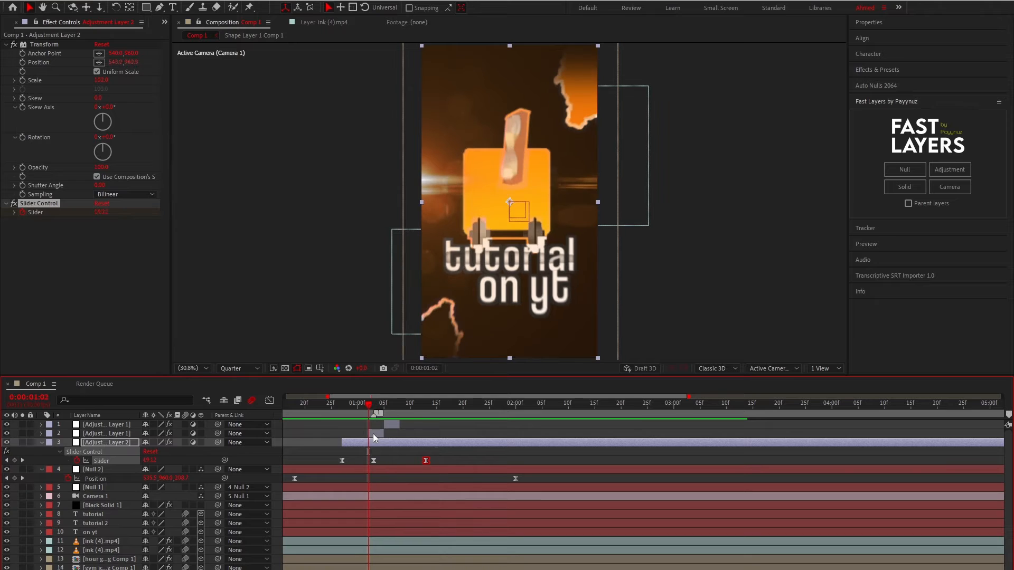
{"action": "left_click", "coordinate": [372, 434]}
{"action": "key", "text": "ctrl+alt+y"}
{"action": "key", "text": "ctrl+alt+y"}
{"action": "key", "text": "ctrl+space"}
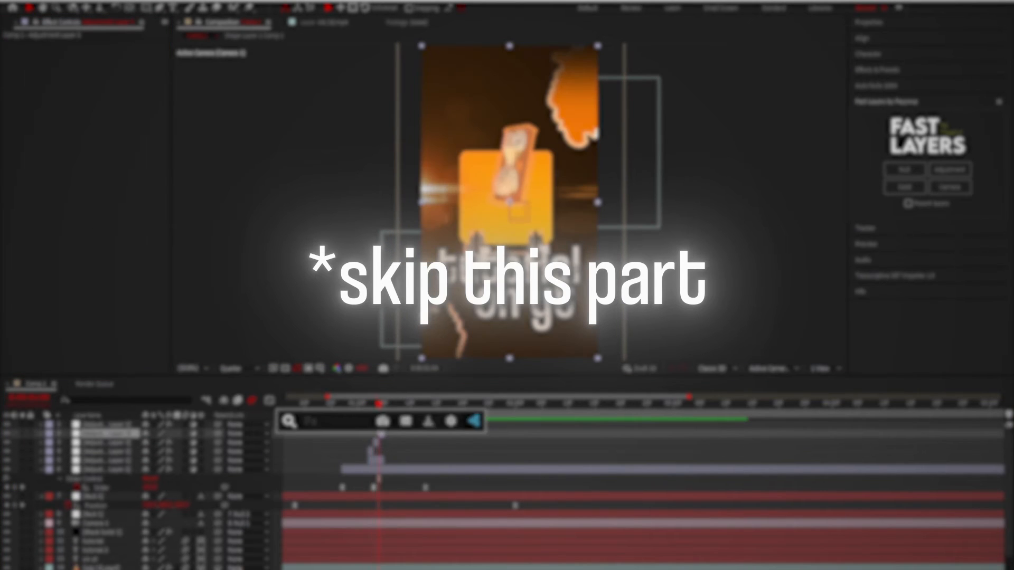
{"action": "key", "text": "Escape"}
{"action": "key", "text": "ctrl+space"}
{"action": "type", "text": "s_"}
{"action": "key", "text": "Return"}
{"action": "left_click", "coordinate": [125, 225]}
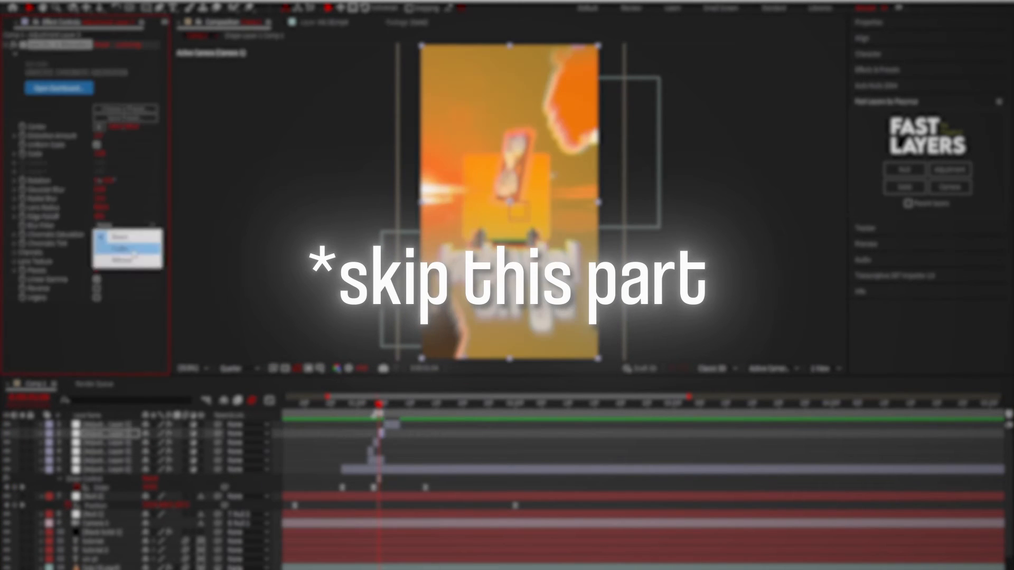
{"action": "left_click", "coordinate": [126, 247]}
{"action": "left_click", "coordinate": [97, 148]}
{"action": "left_click", "coordinate": [437, 404]}
{"action": "key", "text": "ctrl+z"}
{"action": "key", "text": "ctrl+z"}
{"action": "key", "text": "ctrl+z"}
{"action": "left_click", "coordinate": [151, 460]}
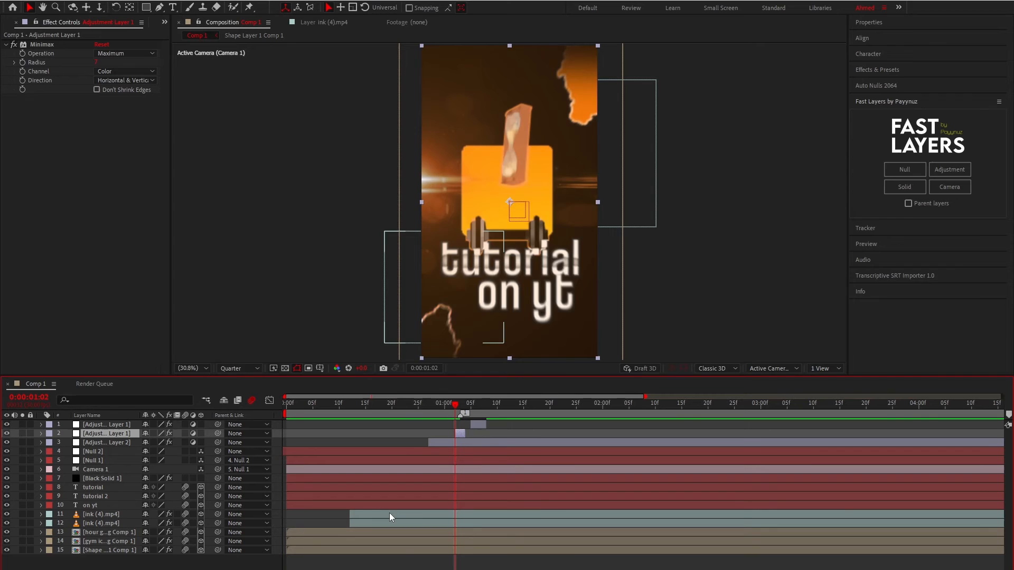
Create a composition-sized black solid and apply the Optical Flares effect to it.
{"action": "key", "text": "ctrl+y"}
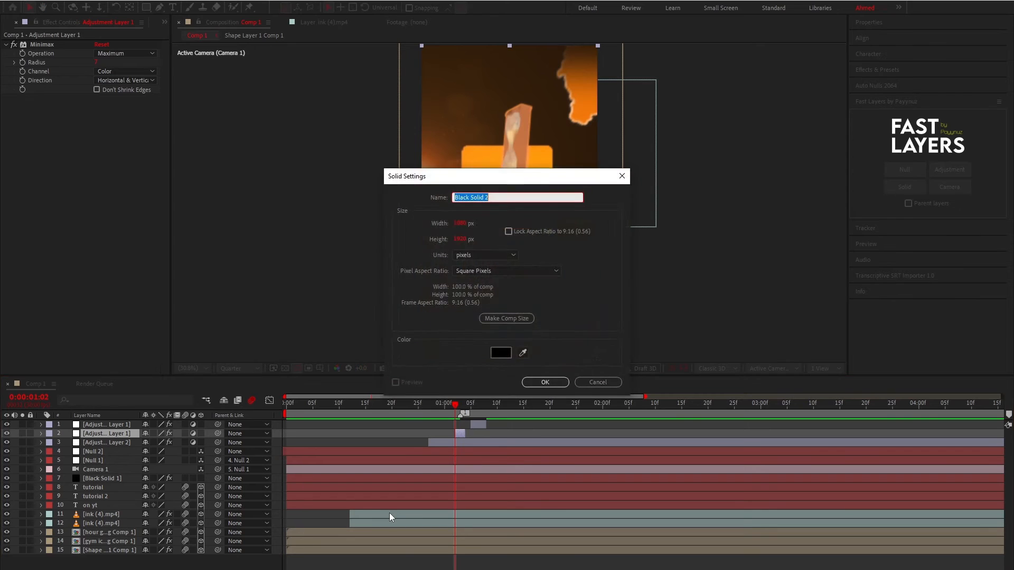
{"action": "key", "text": "Return"}
{"action": "key", "text": "ctrl+space"}
{"action": "type", "text": "opti"}
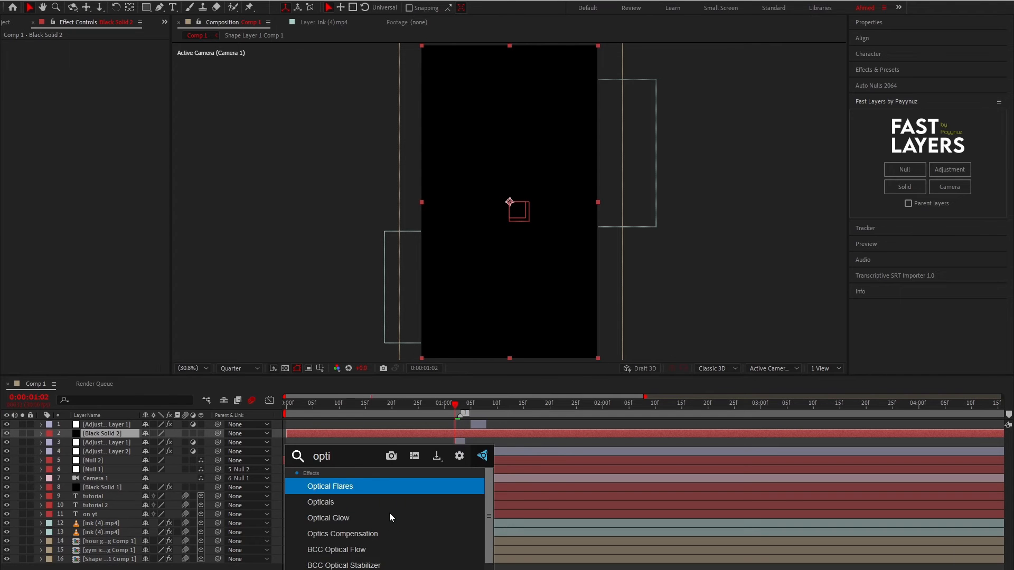
{"action": "key", "text": "Return"}
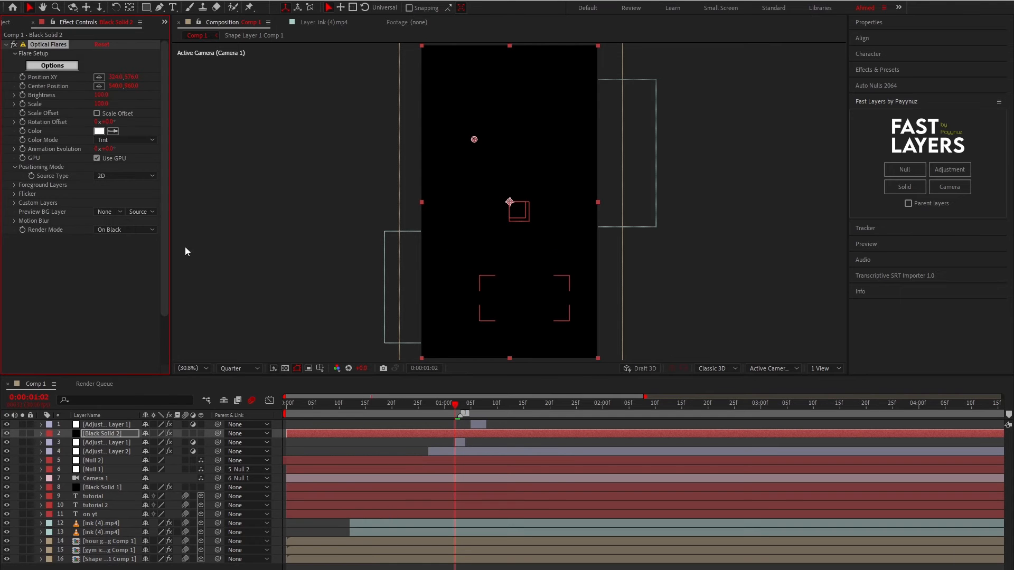
Clear the default flare elements and apply the orange streak preset below Moon Trigger from the Motion Graphics presets.
{"action": "left_click", "coordinate": [62, 67]}
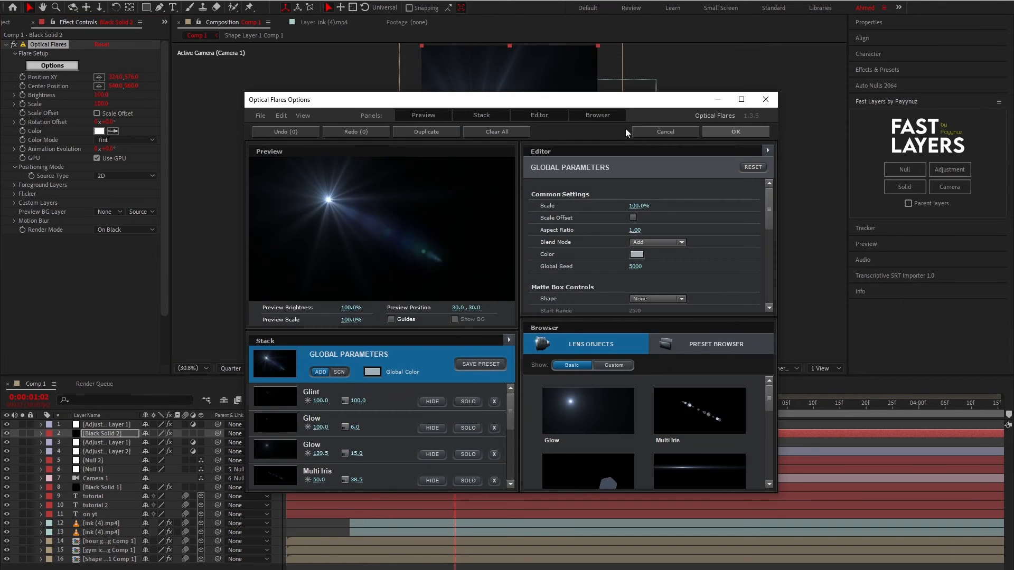
{"action": "left_click", "coordinate": [741, 99]}
{"action": "left_click", "coordinate": [252, 14]}
{"action": "key", "text": "Return"}
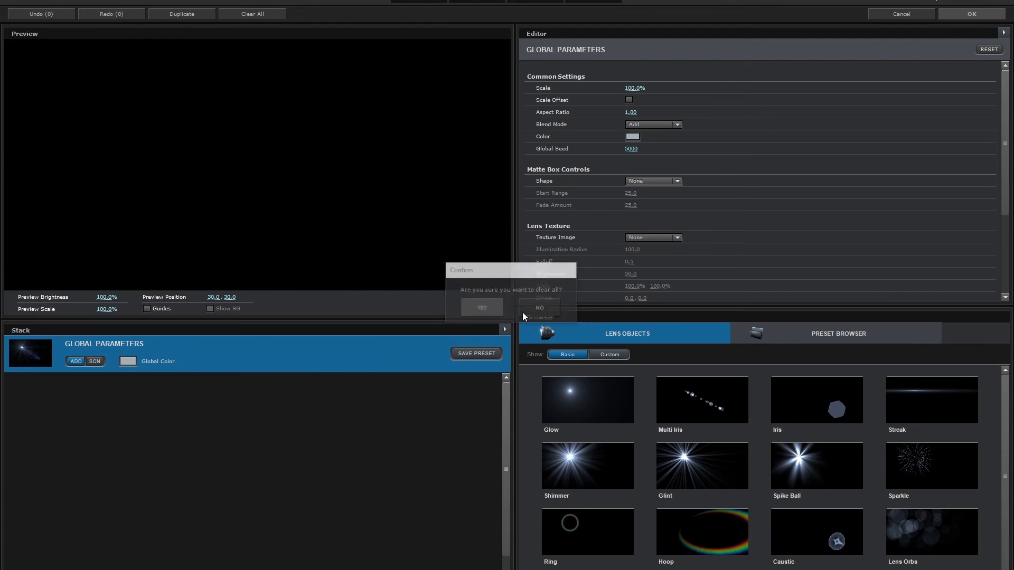
{"action": "left_click", "coordinate": [793, 335]}
{"action": "double_click", "coordinate": [800, 391]}
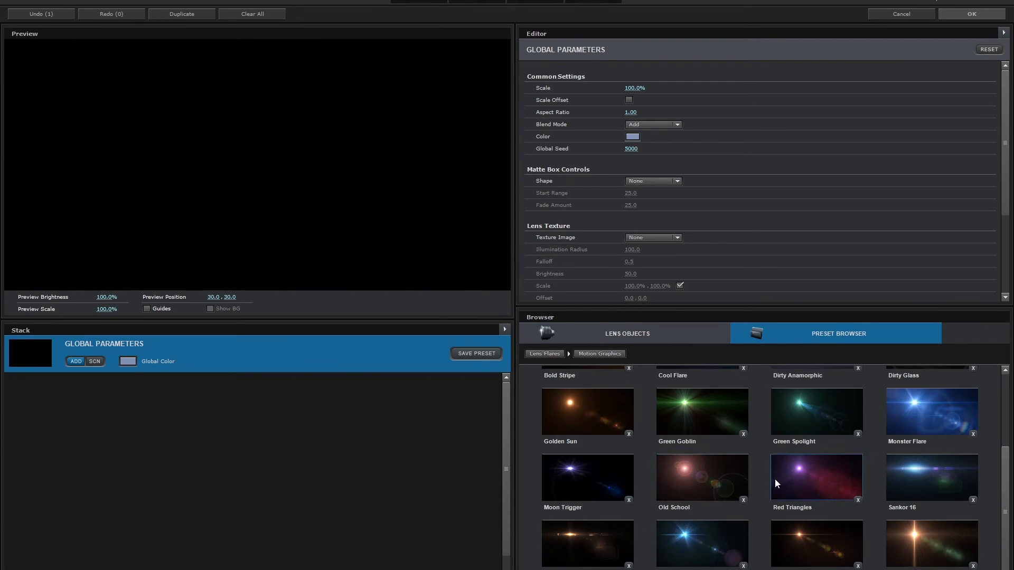
{"action": "left_click", "coordinate": [613, 528]}
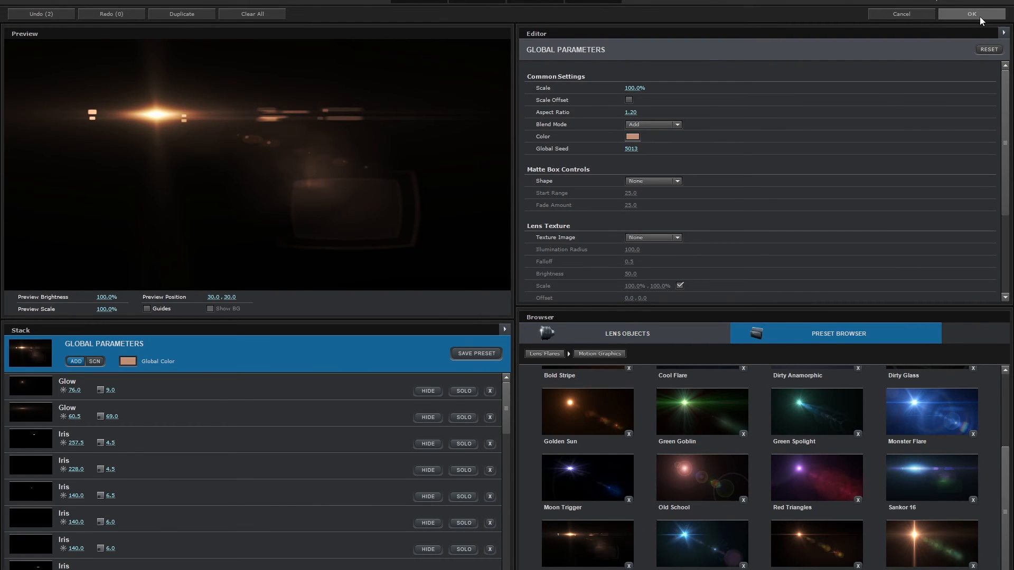
{"action": "left_click", "coordinate": [980, 16]}
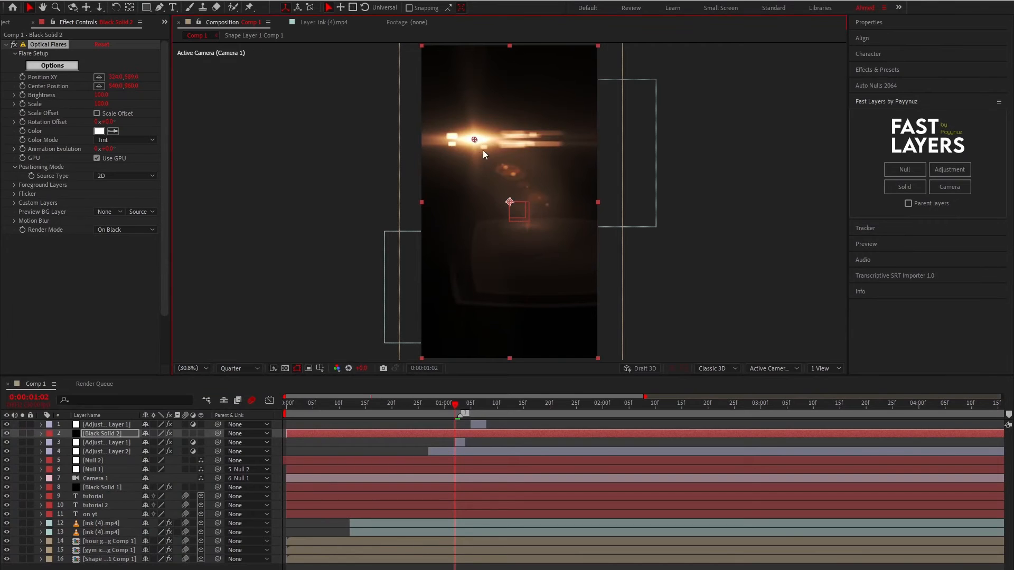
Move the flare to the upper middle of the orange card and set its Render Mode to On Transparent.
{"action": "left_click_drag", "start_coordinate": [483, 154], "coordinate": [513, 181]}
{"action": "left_click", "coordinate": [127, 229]}
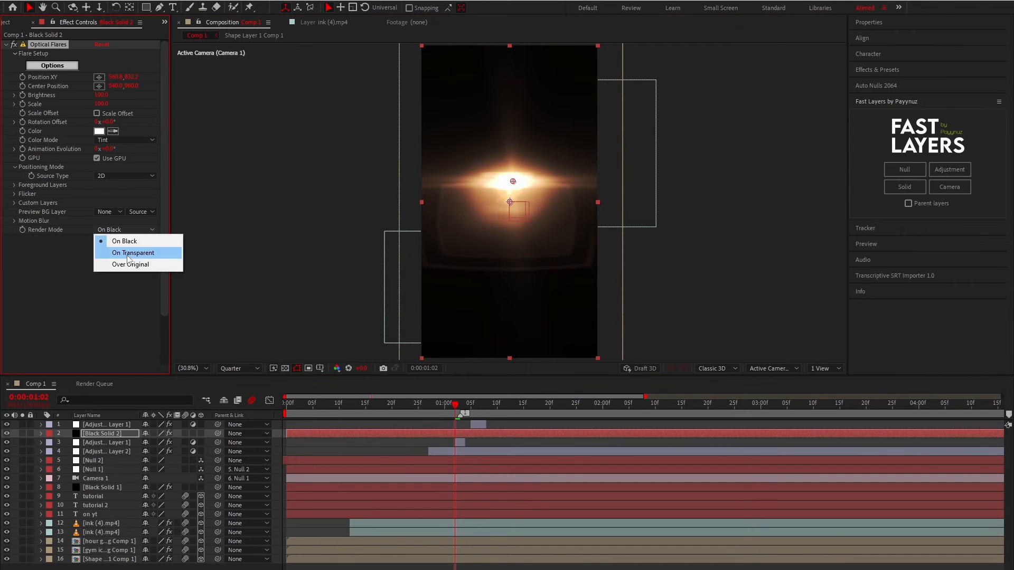
{"action": "left_click", "coordinate": [128, 252]}
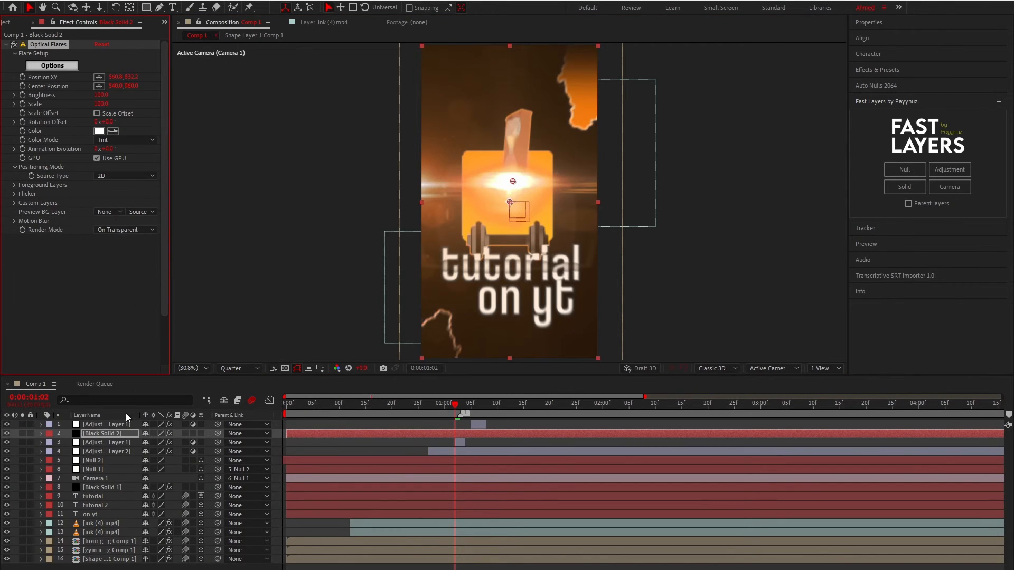
Place Black Solid 2 directly above the Shape Layer composition, slightly offset, and raise its flare's brightness.
{"action": "left_click_drag", "start_coordinate": [120, 436], "coordinate": [126, 561]}
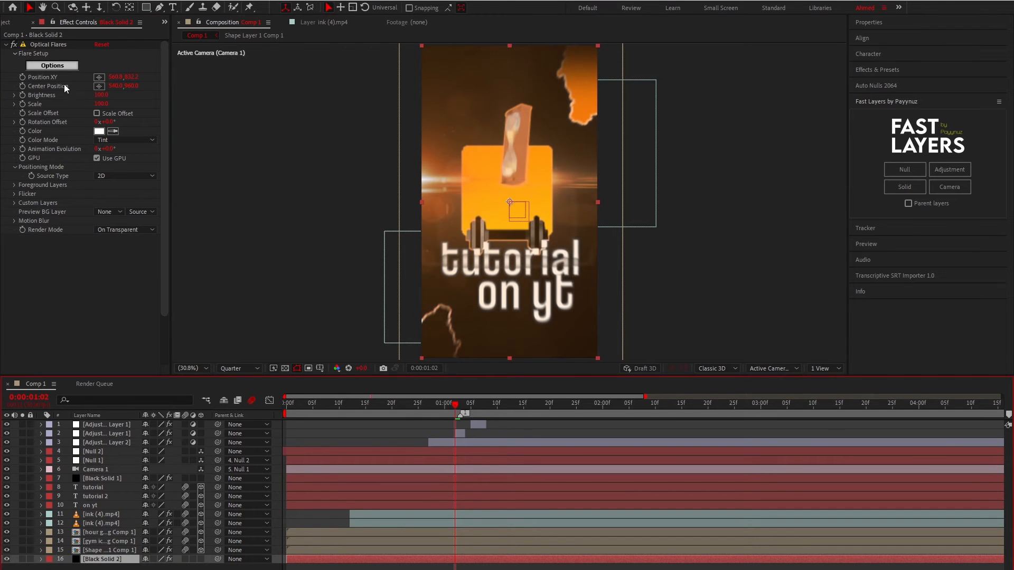
{"action": "left_click_drag", "start_coordinate": [126, 559], "coordinate": [127, 554]}
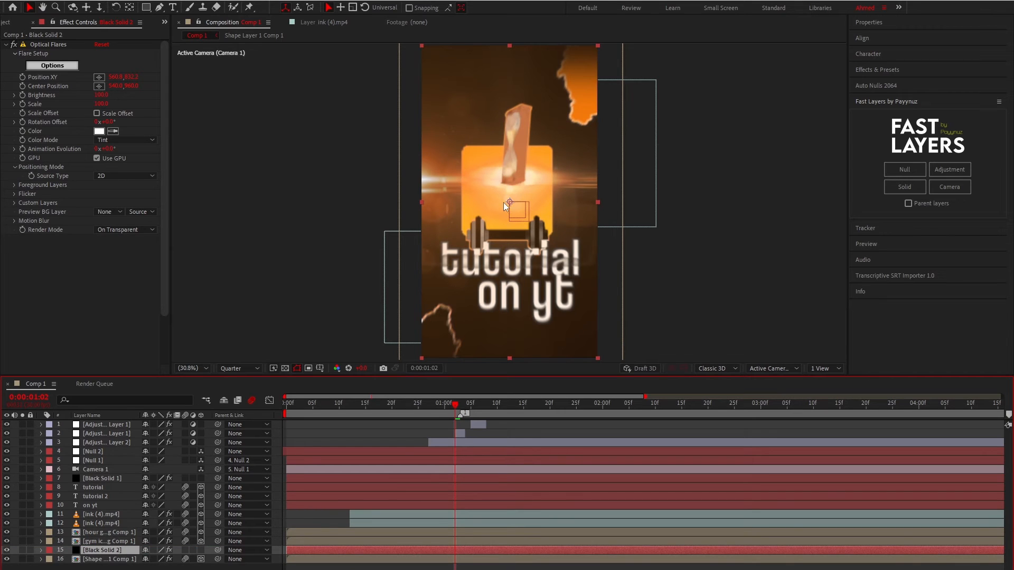
{"action": "left_click_drag", "start_coordinate": [510, 205], "coordinate": [508, 207]}
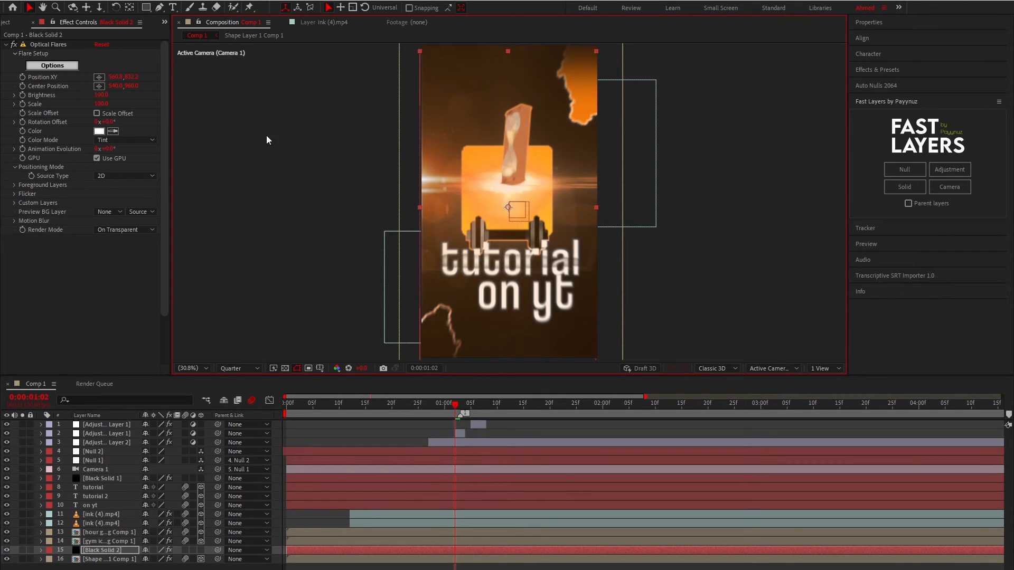
{"action": "left_click_drag", "start_coordinate": [103, 97], "coordinate": [106, 98]}
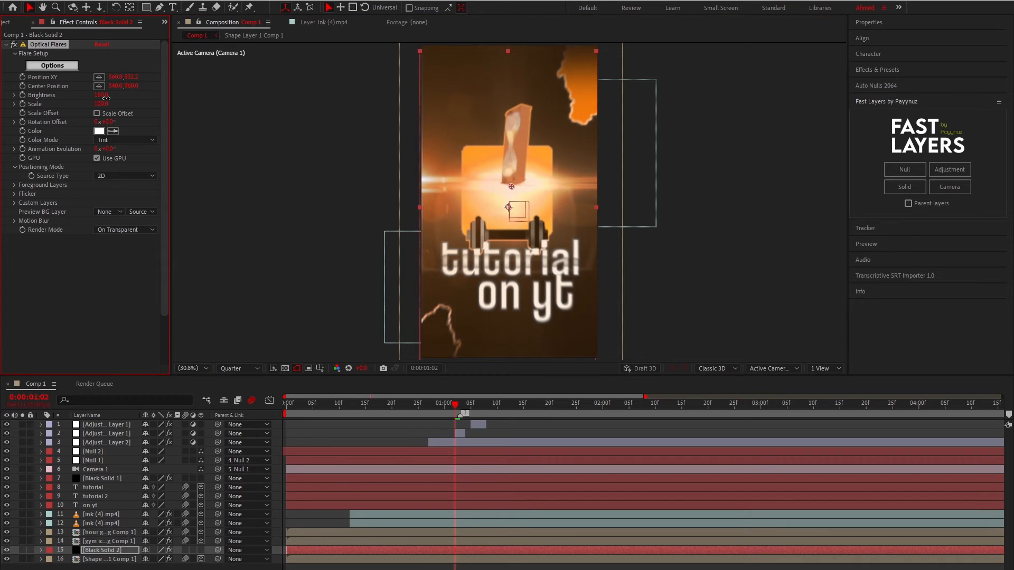
Trim Black Solid 2 to run only from 0:00:01:02 to 0:00:01:04 and preview the flare flash.
{"action": "left_click", "coordinate": [455, 550]}
{"action": "key", "text": "alt+["}
{"action": "key", "text": "Page_Down"}
{"action": "key", "text": "Page_Down"}
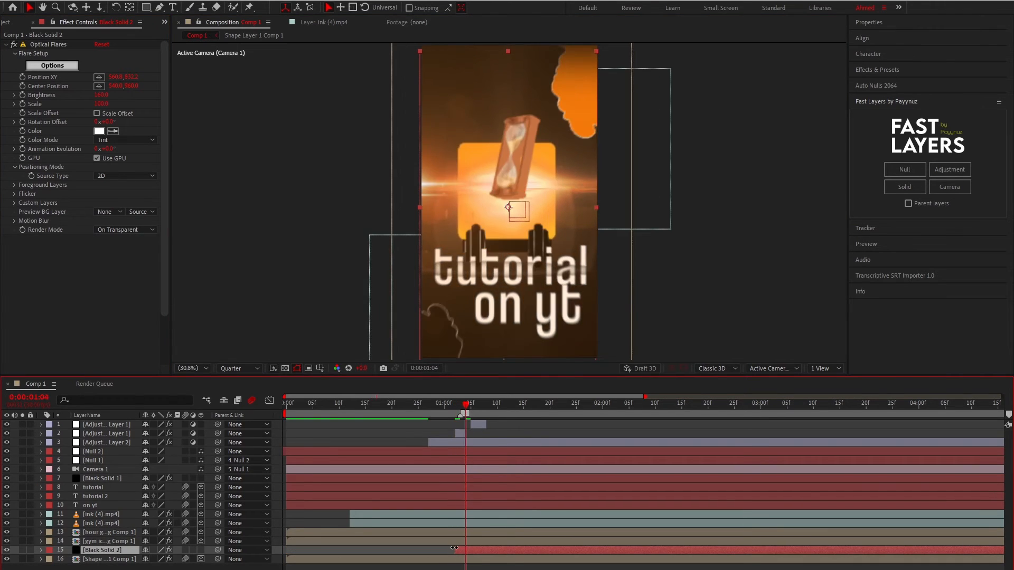
{"action": "key", "text": "ctrl+shift+d"}
{"action": "key", "text": "Delete"}
{"action": "key", "text": "space"}
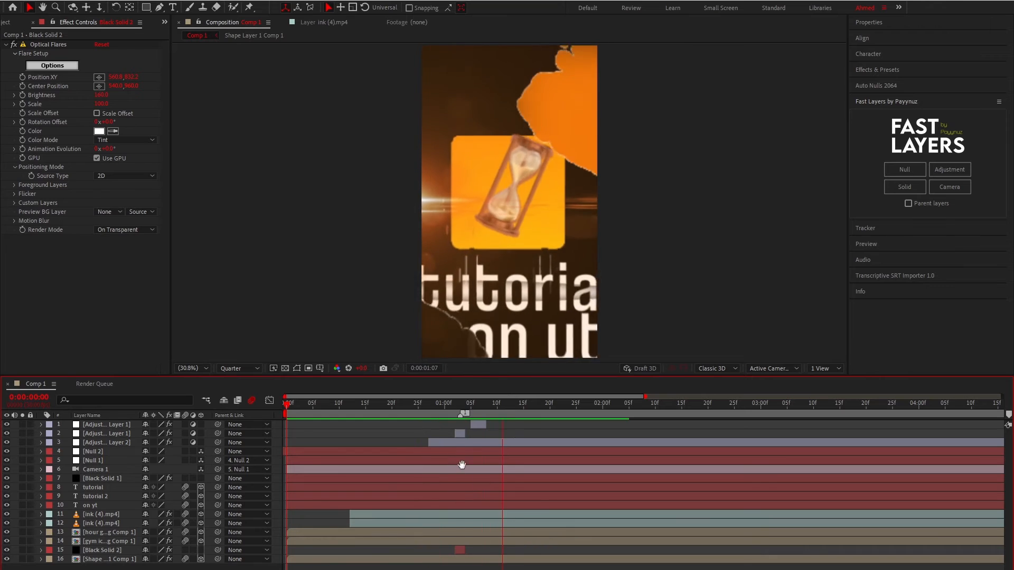
Add lens grim 1 as the top layer of Comp 1 and scale it down to about half its size.
{"action": "left_click", "coordinate": [5, 21]}
{"action": "left_click", "coordinate": [43, 179]}
{"action": "left_click_drag", "start_coordinate": [46, 183], "coordinate": [89, 426]}
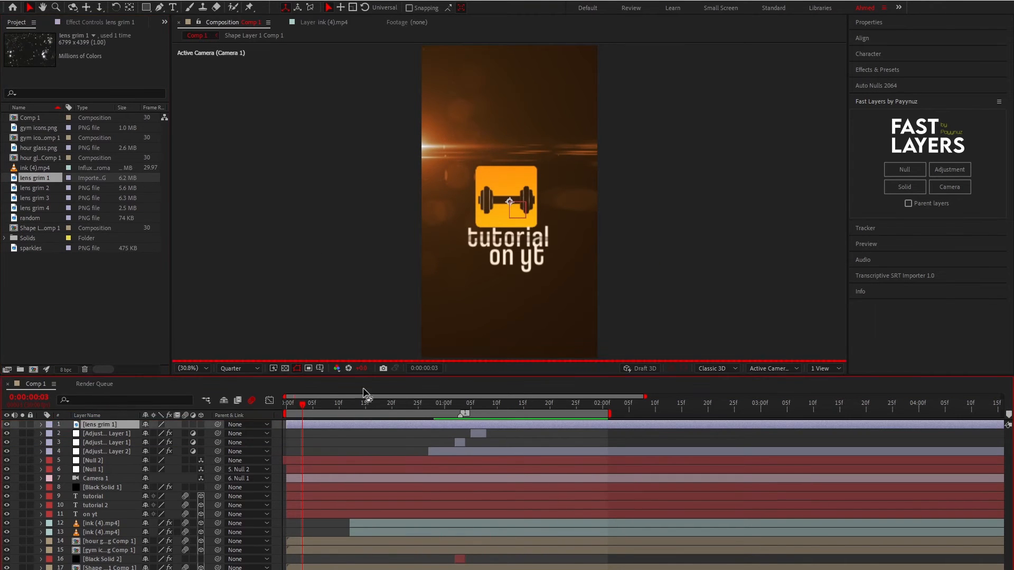
{"action": "key", "text": "comma"}
{"action": "key", "text": "comma"}
{"action": "key", "text": "comma"}
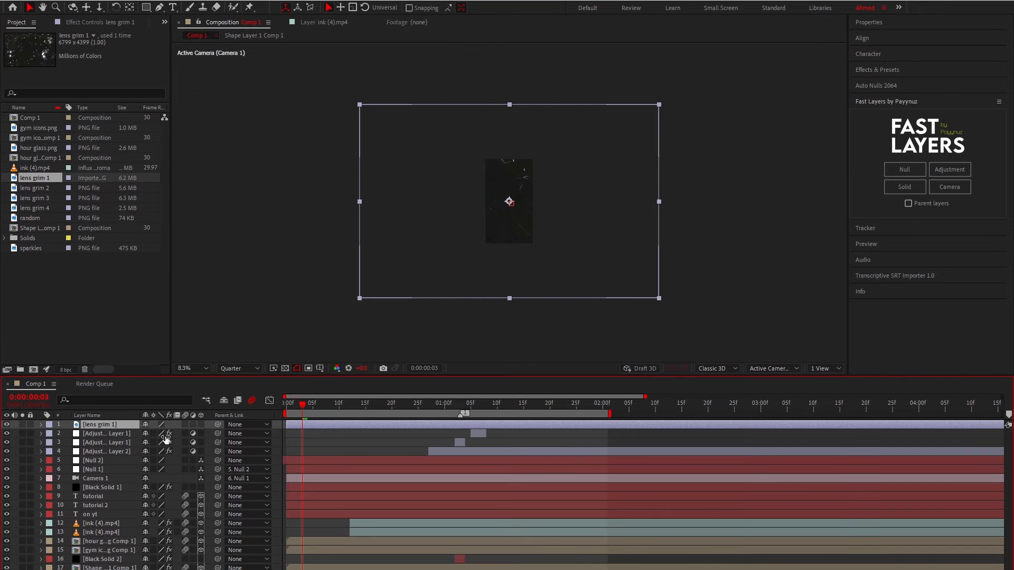
{"action": "key", "text": "s"}
{"action": "left_click_drag", "start_coordinate": [160, 433], "coordinate": [131, 442]}
{"action": "key", "text": "period"}
{"action": "key", "text": "period"}
Set lens grim 1's blending mode to Screen and its Opacity to 14%.
{"action": "right_click", "coordinate": [111, 417]}
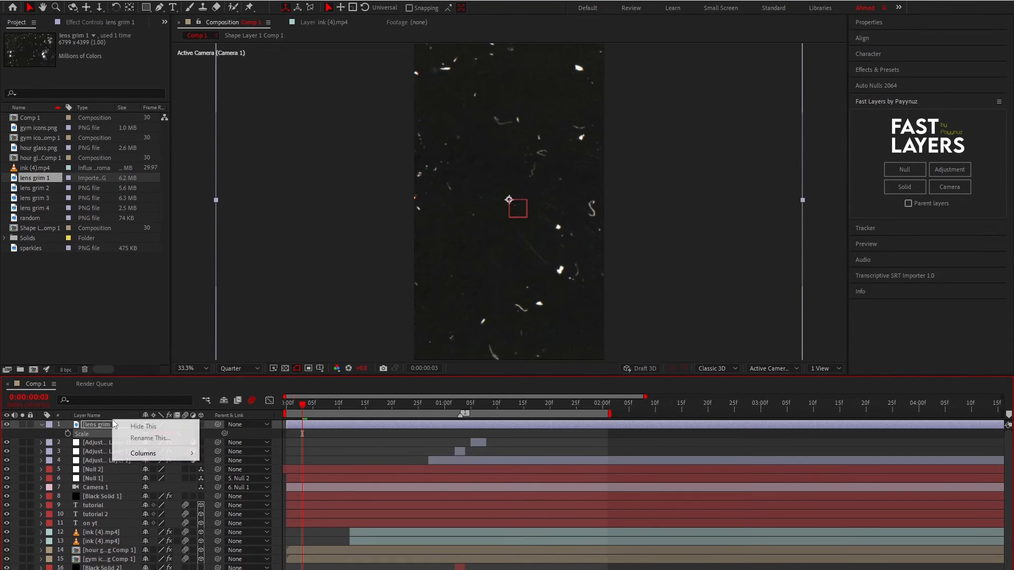
{"action": "right_click", "coordinate": [111, 424]}
{"action": "mouse_move", "coordinate": [179, 238]}
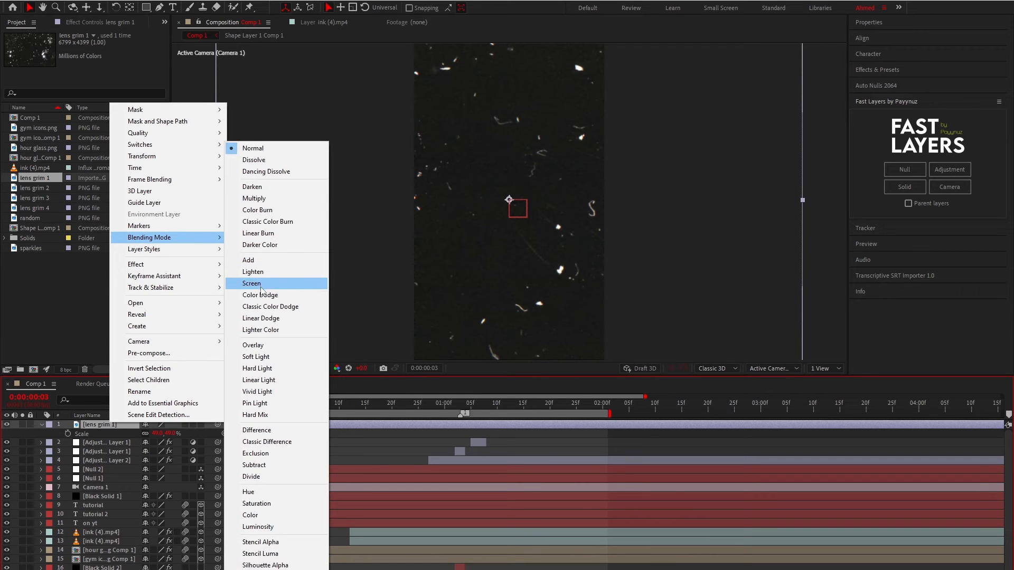
{"action": "left_click", "coordinate": [252, 283]}
{"action": "key", "text": "t"}
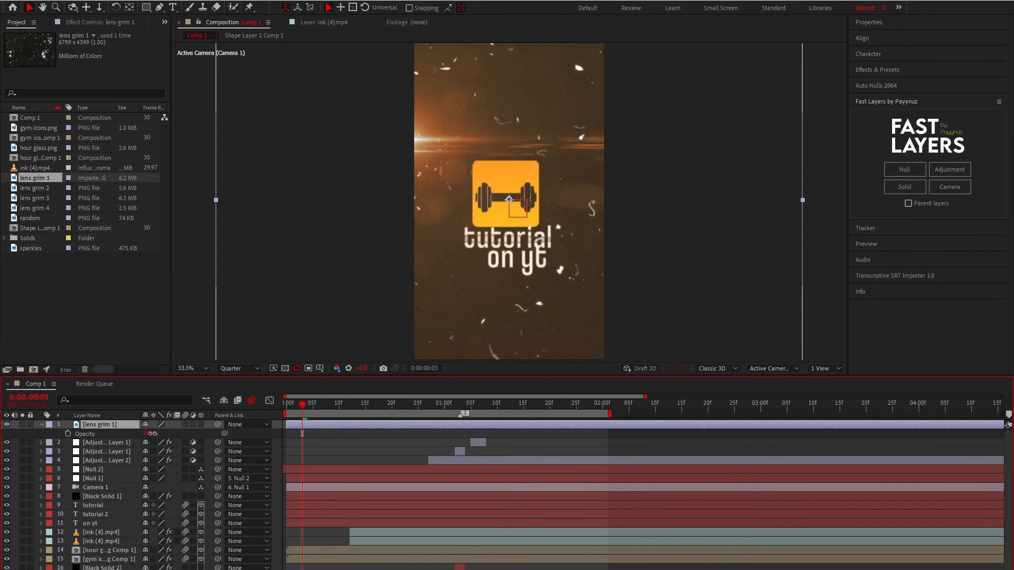
{"action": "left_click", "coordinate": [154, 434]}
{"action": "type", "text": "14"}
{"action": "key", "text": "Return"}
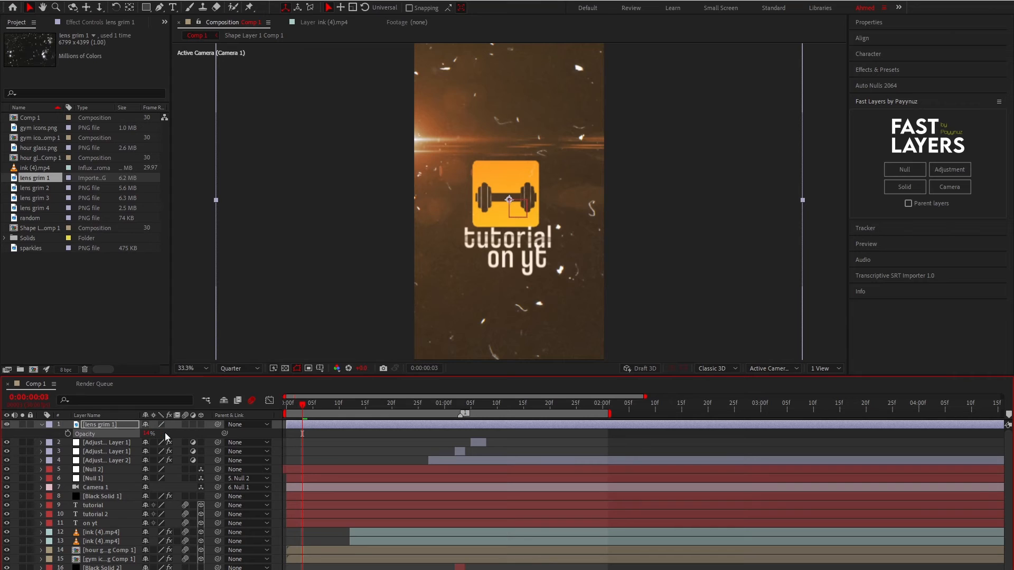
Add lens grim 2 below lens grim 1, scale it to about 70% and shift it left of the frame's centre.
{"action": "left_click_drag", "start_coordinate": [47, 190], "coordinate": [126, 429]}
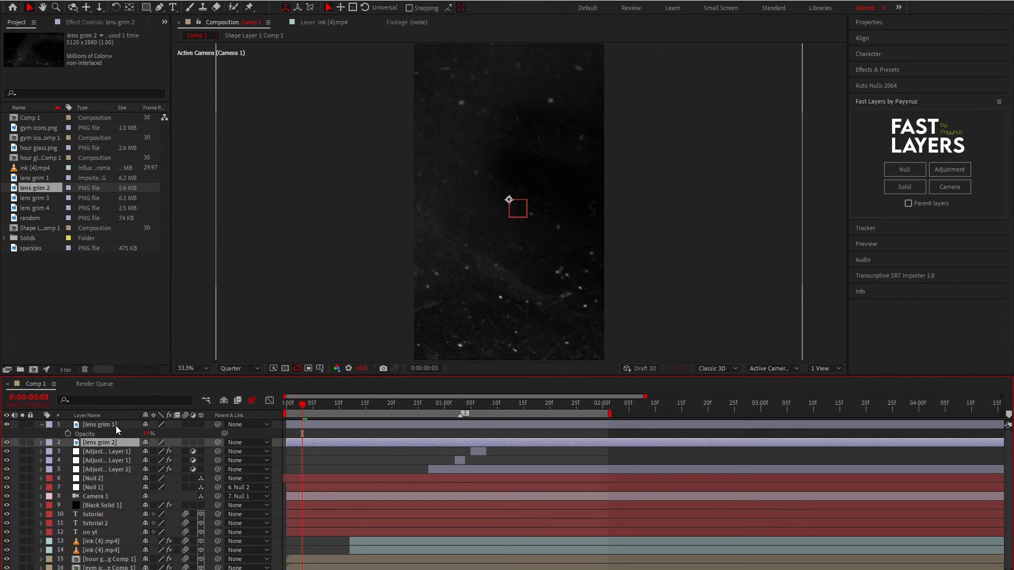
{"action": "type", "text": "s"}
{"action": "type", "text": "7"}
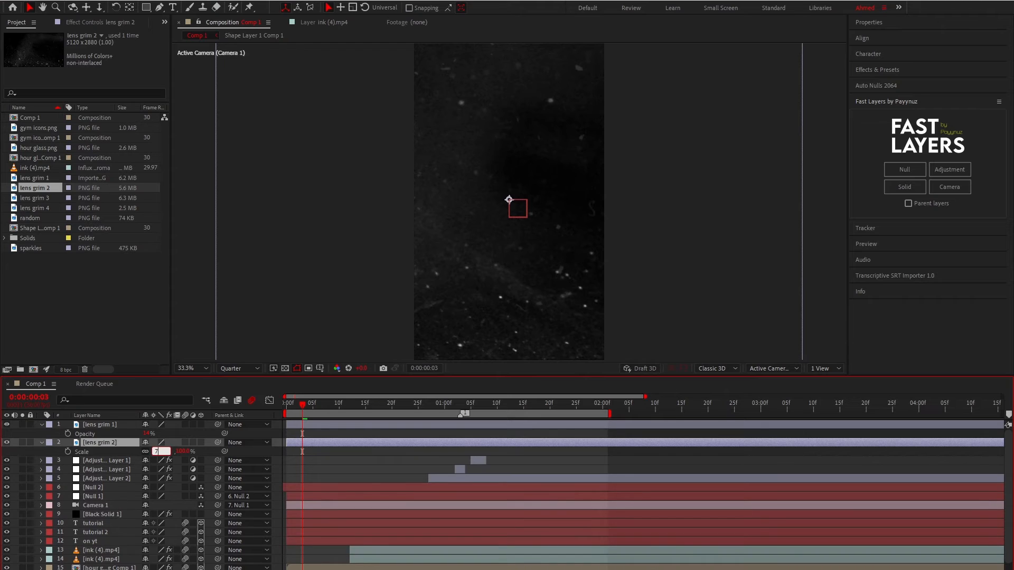
{"action": "type", "text": "7"}
{"action": "key", "text": "Return"}
{"action": "scroll", "coordinate": [460, 185], "scroll_direction": "down", "scroll_amount": 1}
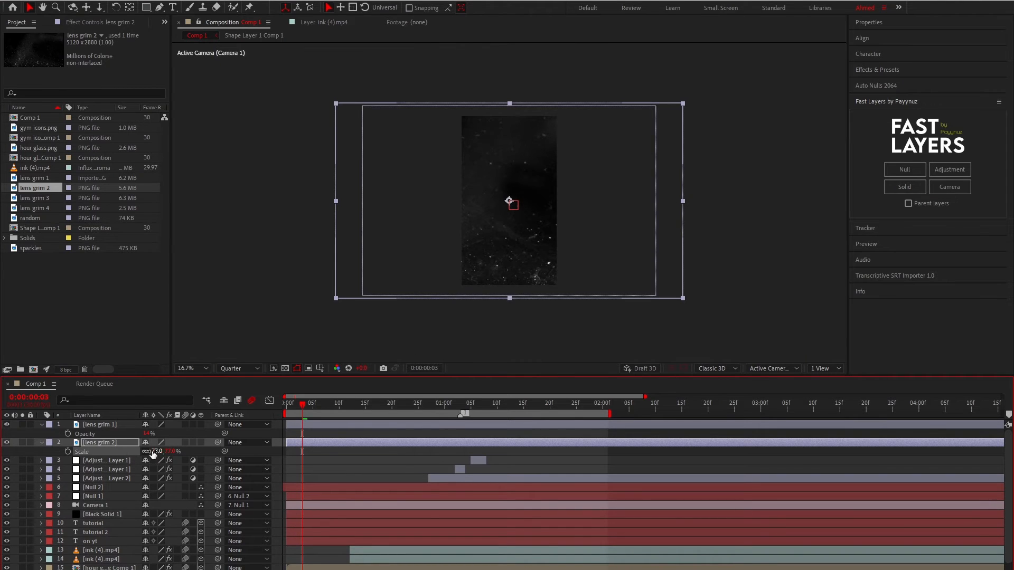
{"action": "left_click_drag", "start_coordinate": [152, 452], "coordinate": [119, 452]}
{"action": "key", "text": "p"}
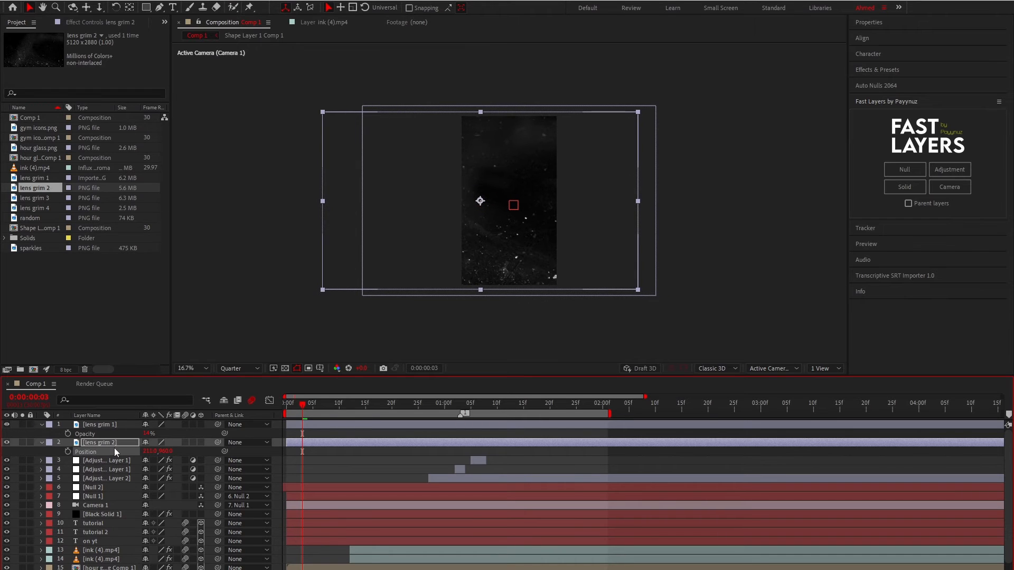
Set lens grim 2's blending mode to Screen and its Opacity to 22%.
{"action": "right_click", "coordinate": [113, 444]}
{"action": "mouse_move", "coordinate": [196, 257]}
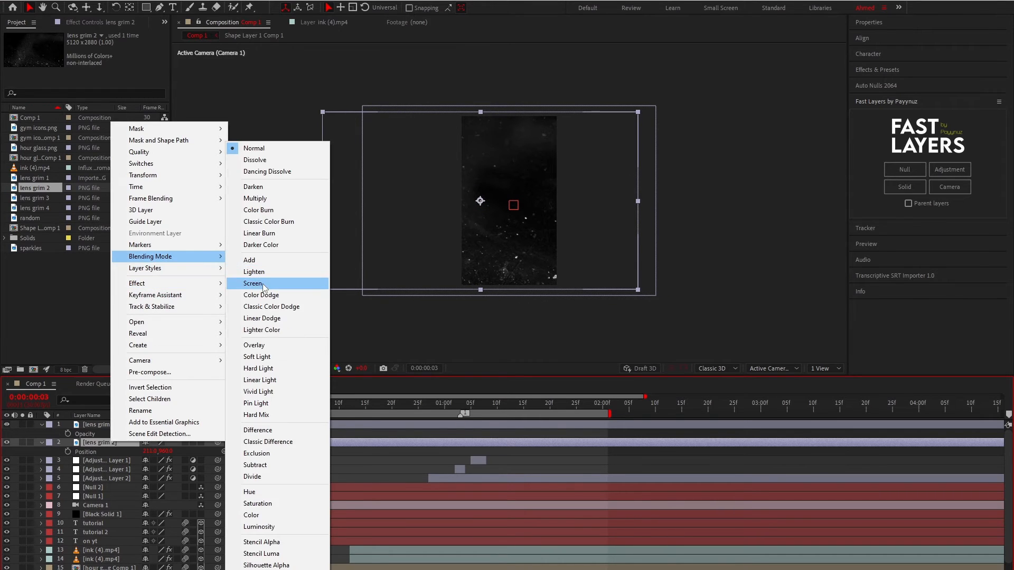
{"action": "left_click", "coordinate": [265, 285]}
{"action": "left_click", "coordinate": [149, 453]}
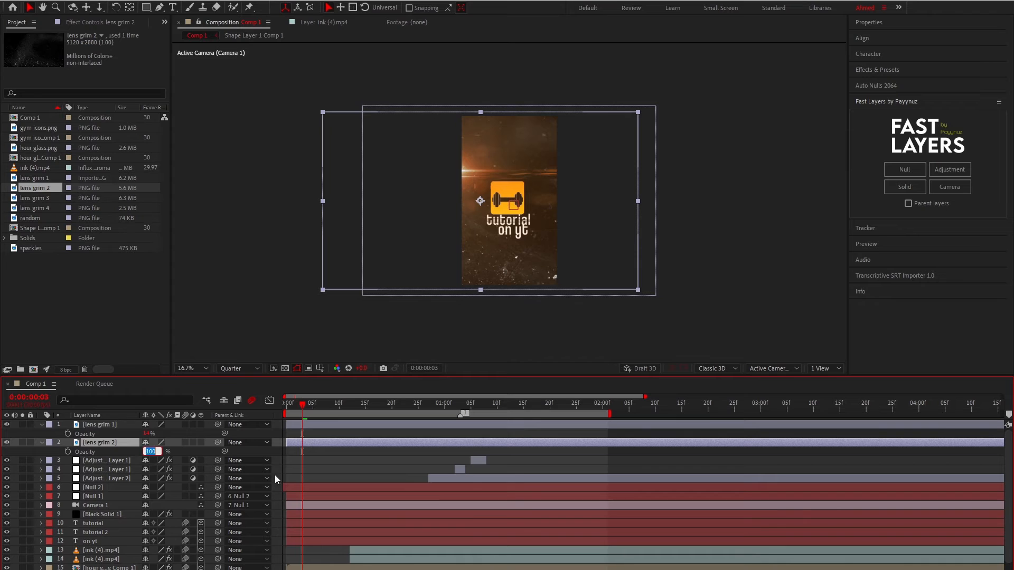
{"action": "type", "text": "22"}
{"action": "left_click", "coordinate": [335, 462]}
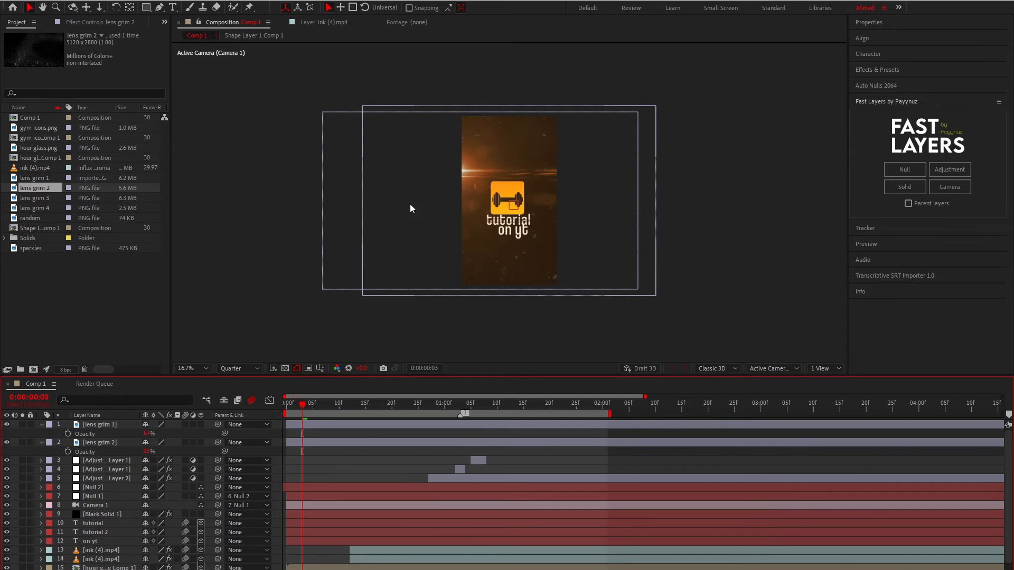
Add lens grim 3 between lens grim 1 and lens grim 2, scale it to about 70% and shift it left of the frame's centre.
{"action": "left_click_drag", "start_coordinate": [40, 198], "coordinate": [120, 440]}
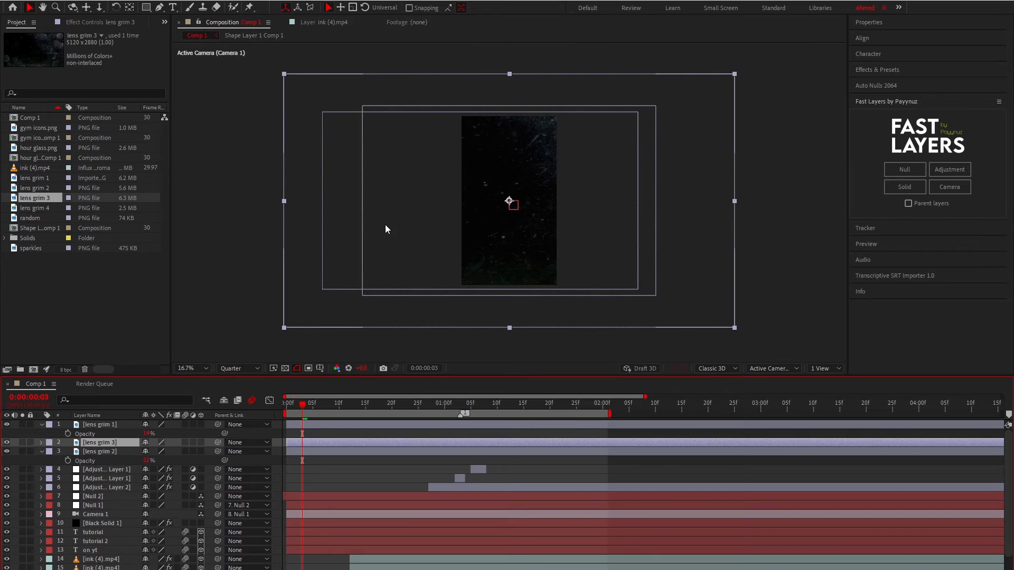
{"action": "key", "text": "s"}
{"action": "left_click_drag", "start_coordinate": [159, 453], "coordinate": [117, 452]}
{"action": "key", "text": "p"}
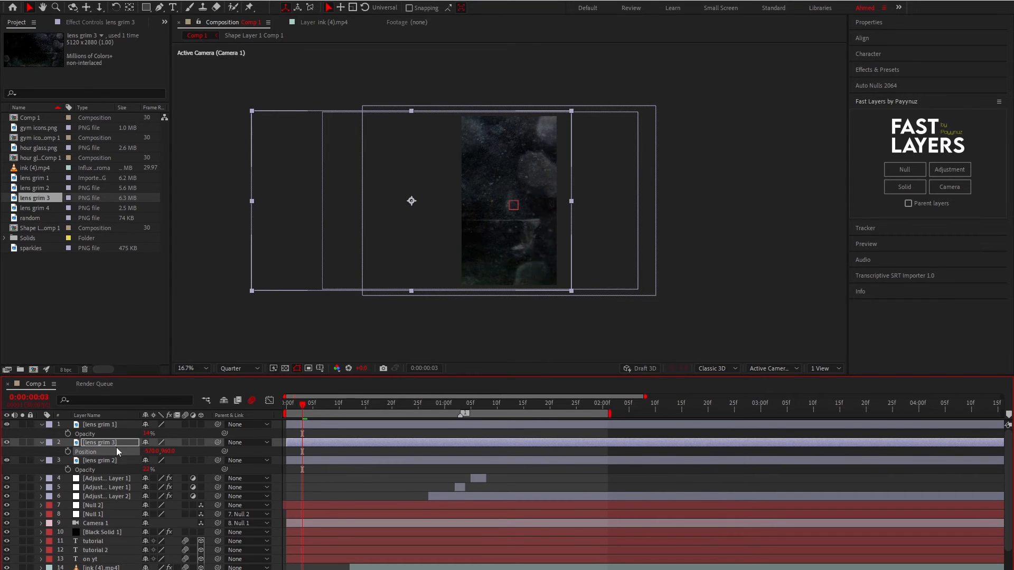
Set lens grim 3's blending mode to Screen and its Opacity to about 31%.
{"action": "right_click", "coordinate": [118, 446]}
{"action": "mouse_move", "coordinate": [216, 257]}
{"action": "left_click", "coordinate": [263, 285]}
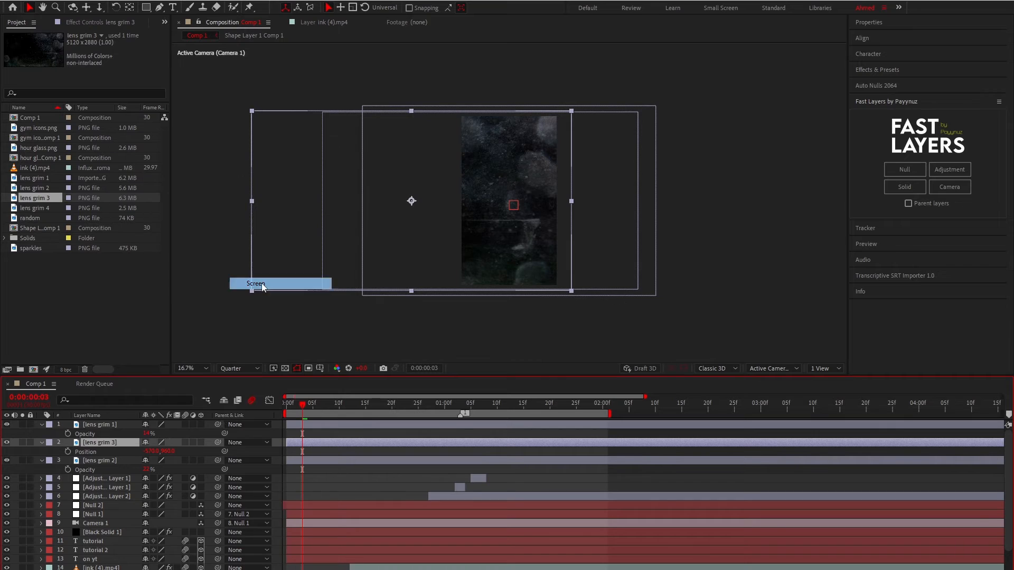
{"action": "key", "text": "t"}
{"action": "left_click_drag", "start_coordinate": [148, 452], "coordinate": [131, 459]}
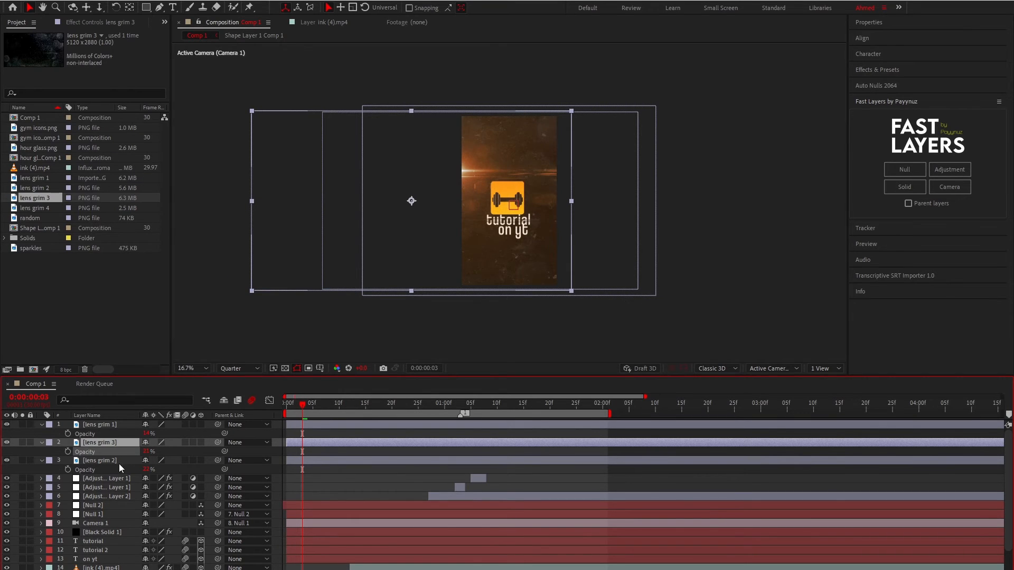
Add lens grim 4 above lens grim 3, scale it to about 74% and shift it left of the frame's centre.
{"action": "left_click_drag", "start_coordinate": [41, 208], "coordinate": [83, 439]}
{"action": "key", "text": "s"}
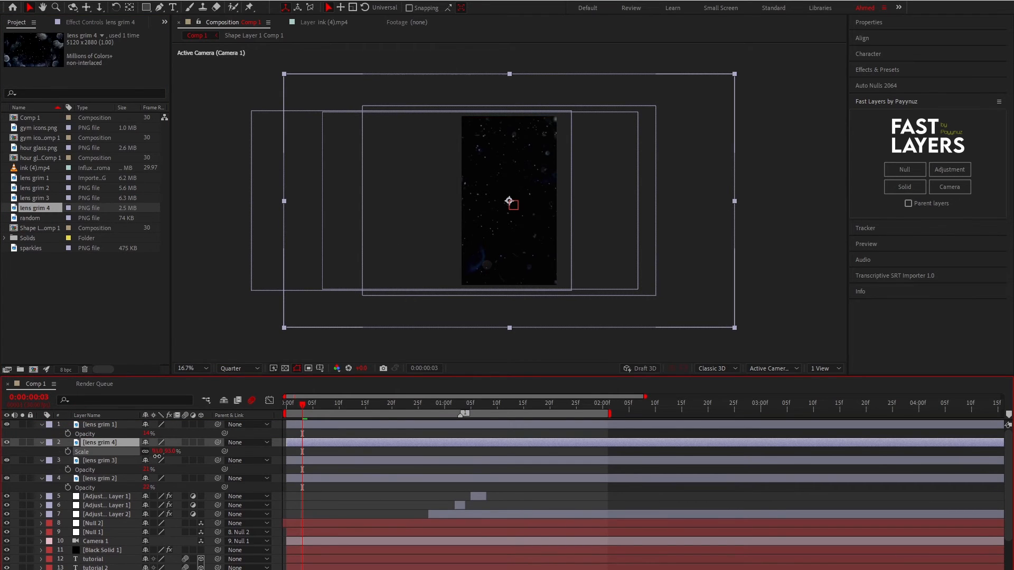
{"action": "left_click_drag", "start_coordinate": [157, 451], "coordinate": [111, 470]}
{"action": "key", "text": "p"}
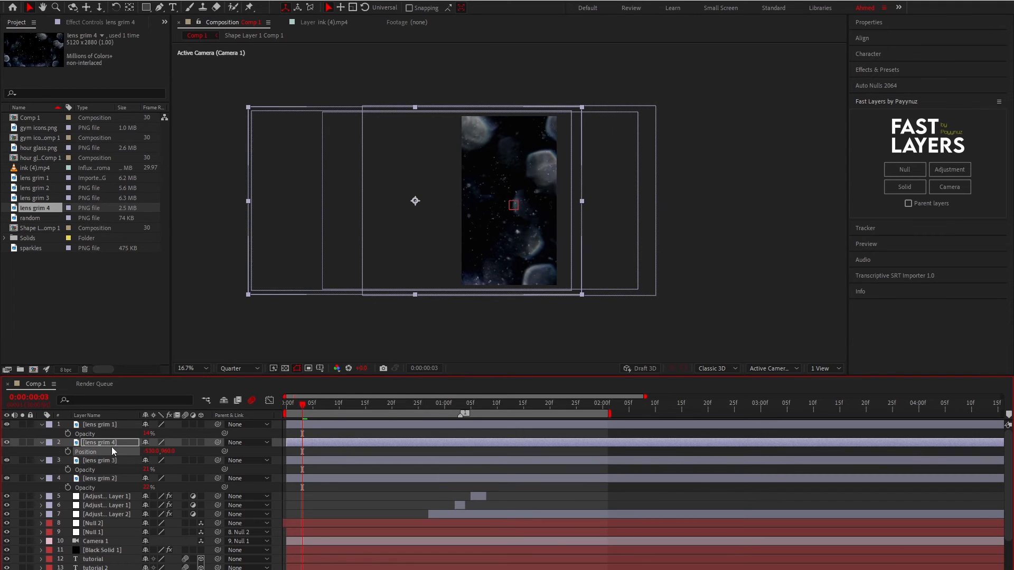
Set lens grim 4's blending mode to Screen and its Opacity to 22%.
{"action": "right_click", "coordinate": [112, 445]}
{"action": "mouse_move", "coordinate": [202, 262]}
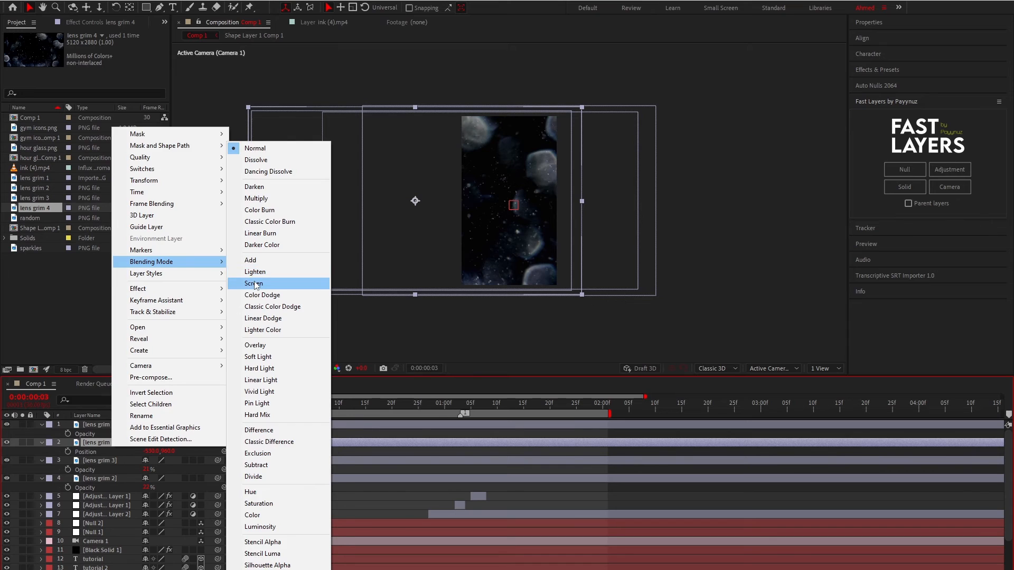
{"action": "left_click", "coordinate": [279, 283]}
{"action": "key", "text": "t"}
{"action": "left_click", "coordinate": [149, 452]}
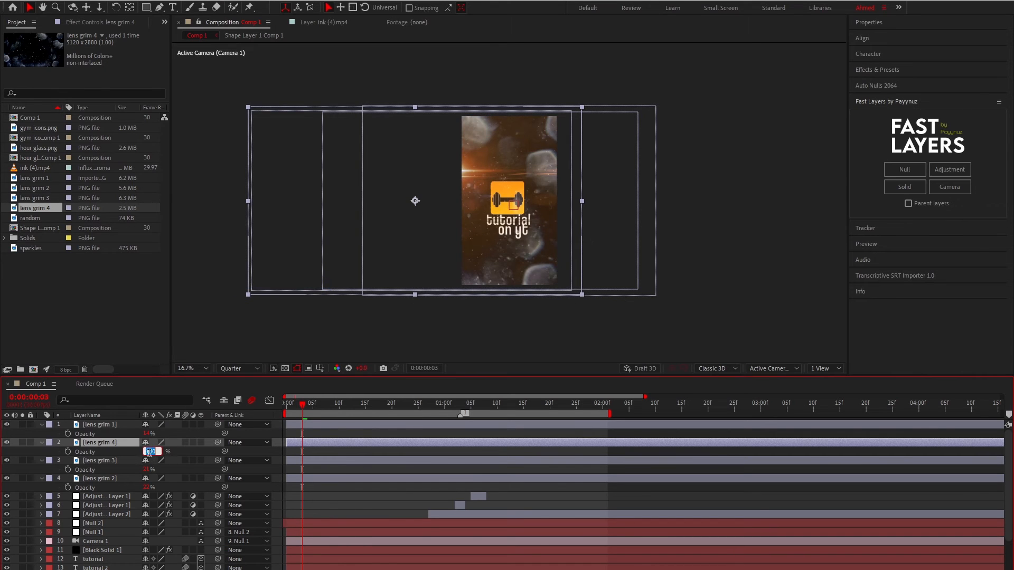
{"action": "type", "text": "22"}
{"action": "key", "text": "Return"}
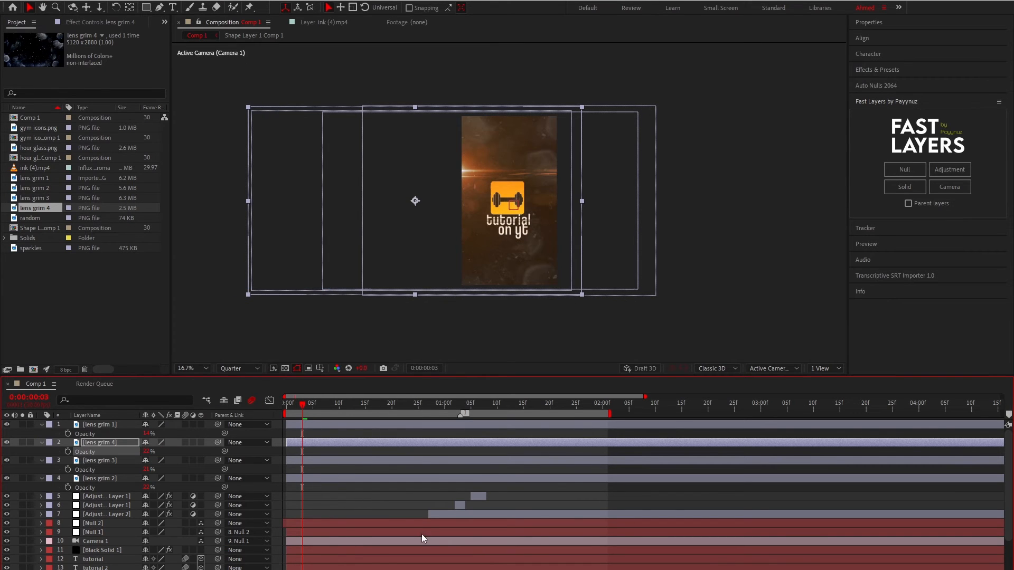
Save the project and collapse the open Opacity properties of the lens grim layers.
{"action": "left_click", "coordinate": [343, 478]}
{"action": "left_click", "coordinate": [386, 505]}
{"action": "key", "text": "ctrl+s"}
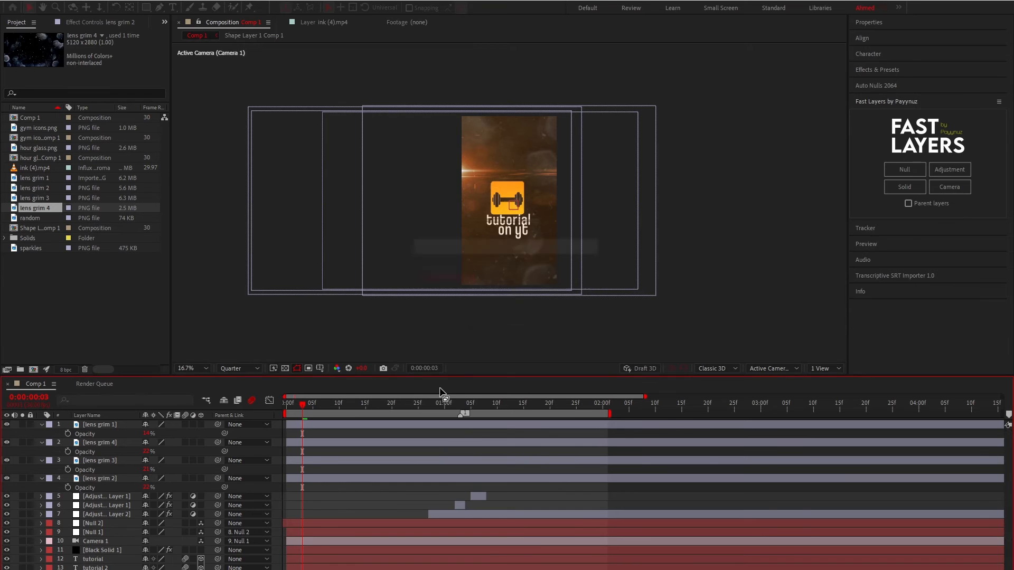
{"action": "key", "text": "u"}
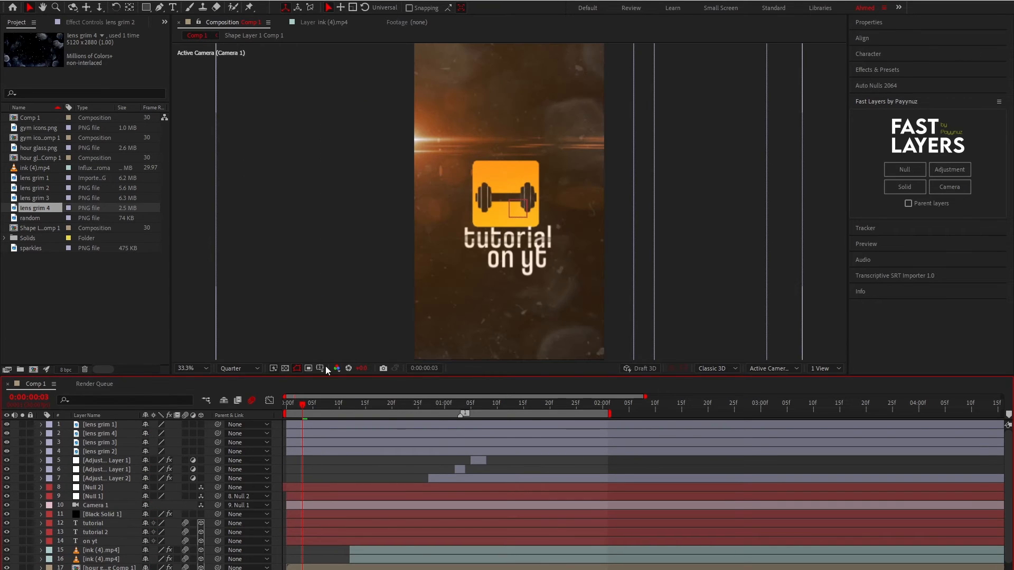
Add the random image directly above the tutorial text layer and make it a 3D layer.
{"action": "left_click", "coordinate": [201, 369]}
{"action": "left_click", "coordinate": [198, 379]}
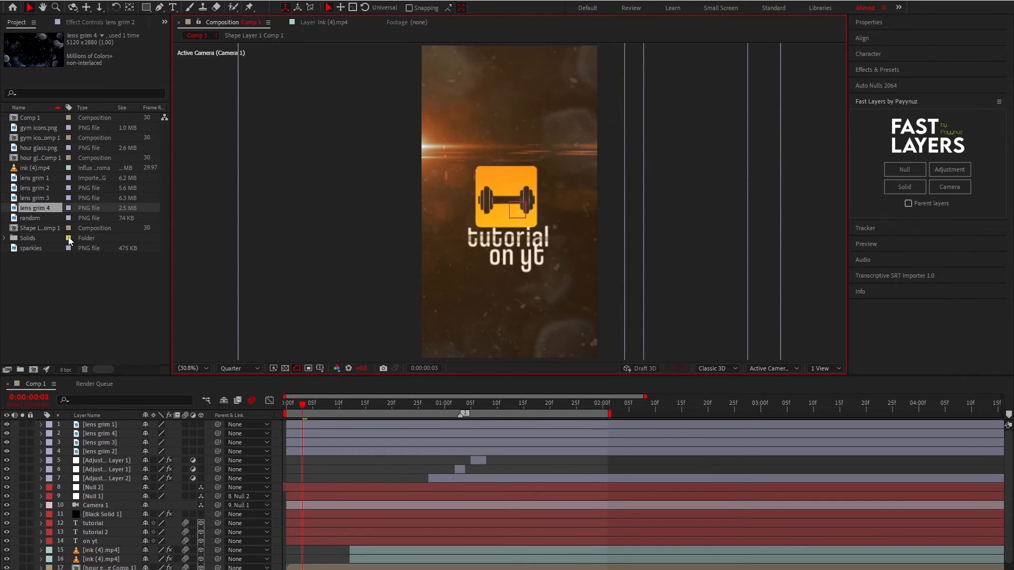
{"action": "left_click", "coordinate": [45, 283]}
{"action": "left_click", "coordinate": [49, 220]}
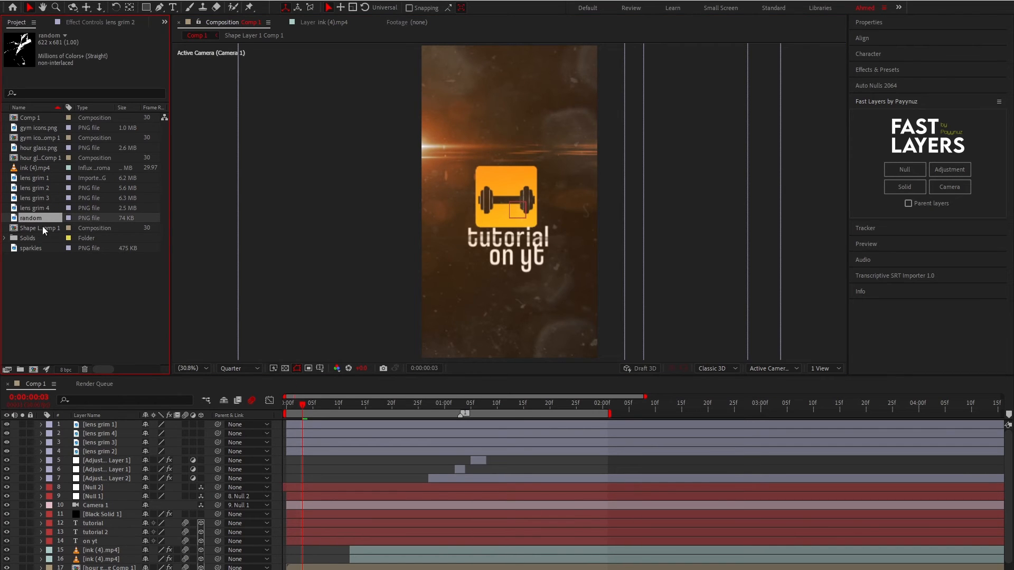
{"action": "left_click_drag", "start_coordinate": [53, 231], "coordinate": [132, 521]}
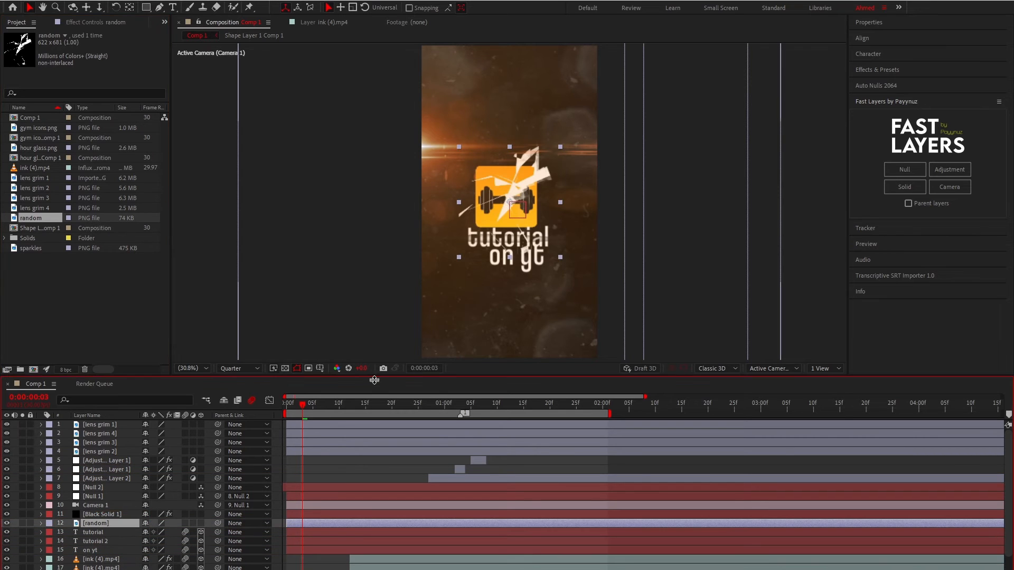
{"action": "key", "text": "p"}
{"action": "left_click", "coordinate": [201, 523]}
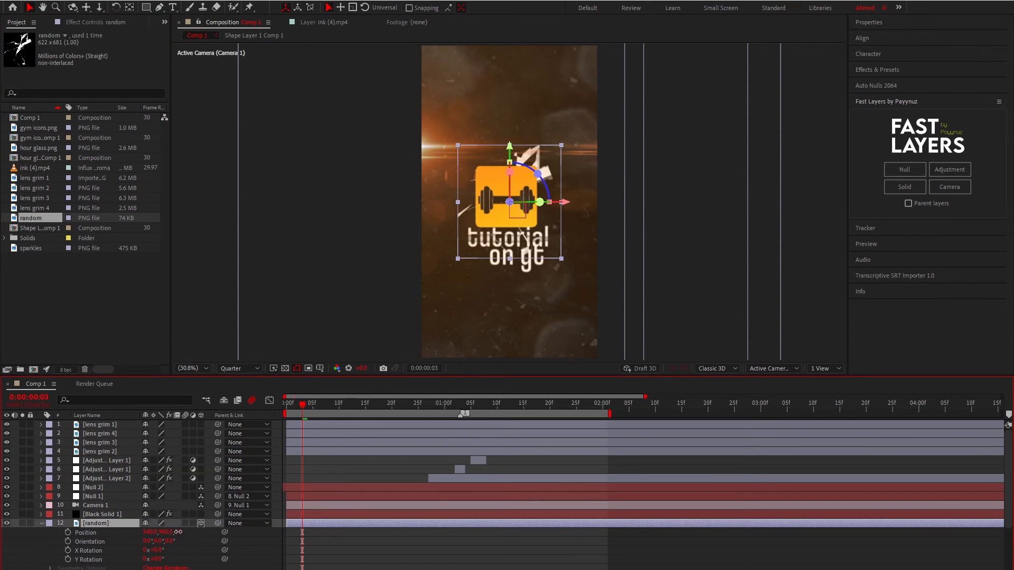
Bring the random layer closer to the camera, starting from a Z position of -300, and scale it down slightly.
{"action": "left_click", "coordinate": [179, 531]}
{"action": "type", "text": "-300"}
{"action": "key", "text": "Return"}
{"action": "left_click_drag", "start_coordinate": [184, 536], "coordinate": [151, 532]}
{"action": "key", "text": "s"}
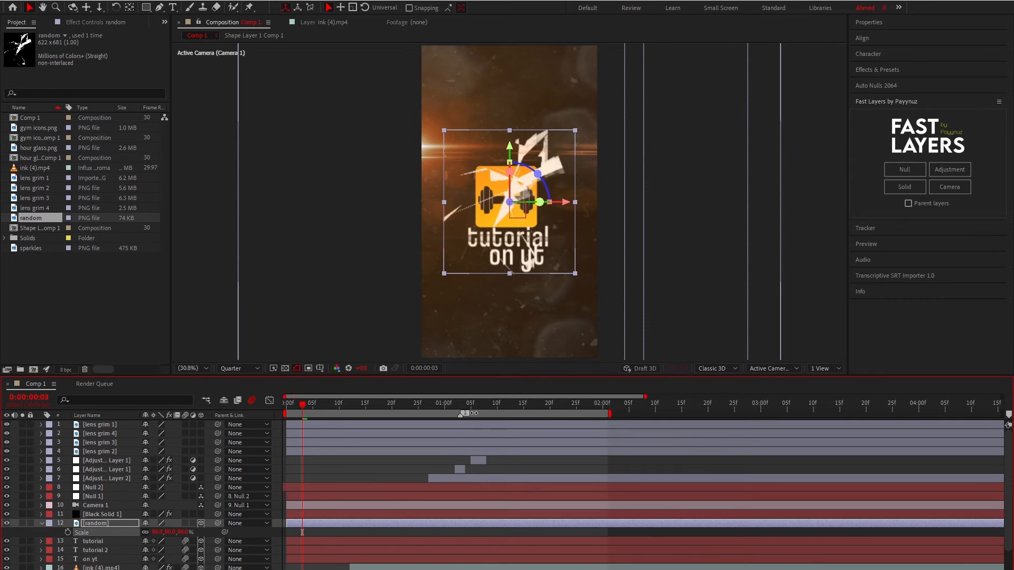
Scale the random layer down further and move it to the lower right beside the text, over the frame's right edge.
{"action": "left_click", "coordinate": [506, 406]}
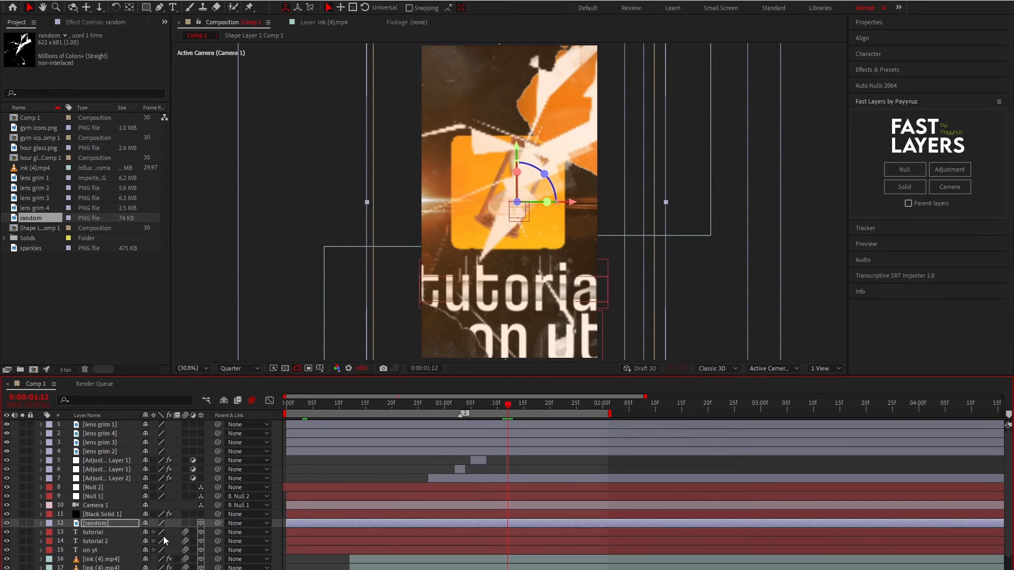
{"action": "left_click_drag", "start_coordinate": [163, 533], "coordinate": [151, 534]}
{"action": "left_click_drag", "start_coordinate": [505, 227], "coordinate": [565, 297]}
{"action": "left_click_drag", "start_coordinate": [302, 407], "coordinate": [353, 404]}
{"action": "left_click_drag", "start_coordinate": [159, 532], "coordinate": [152, 532]}
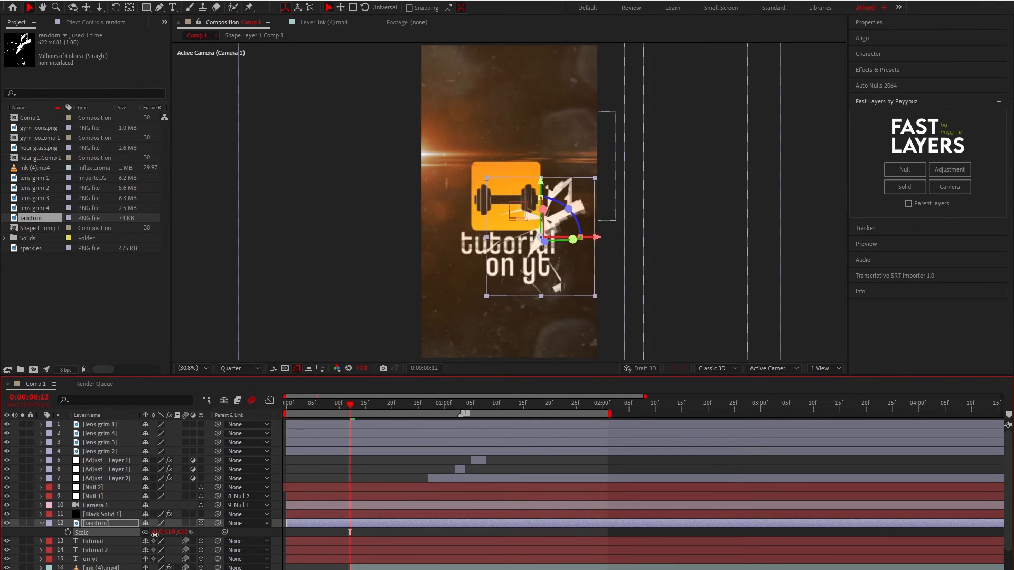
{"action": "left_click_drag", "start_coordinate": [529, 274], "coordinate": [577, 282]}
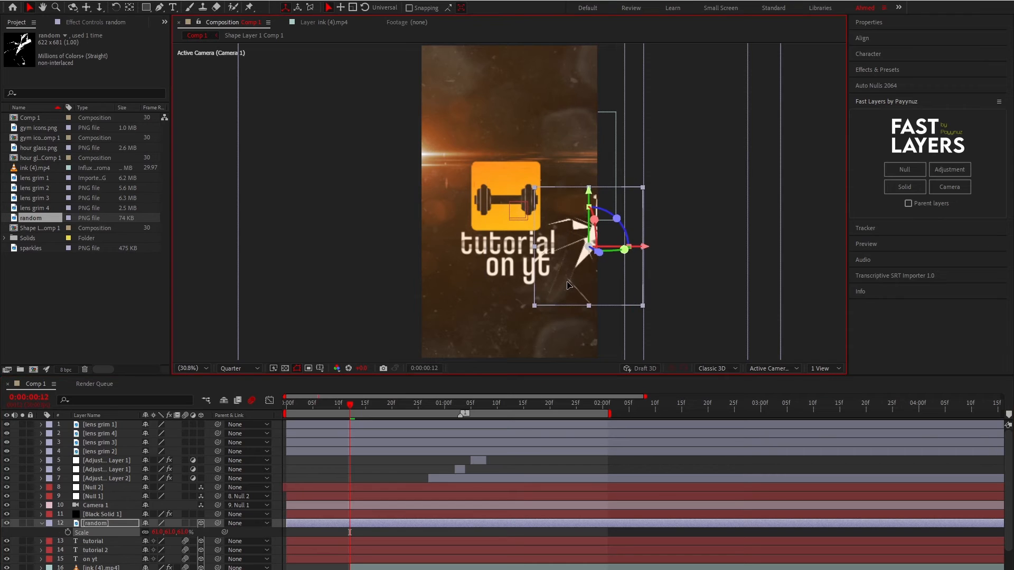
Enable motion blur on the random layer and lower it slightly, checking its placement at early and late frames.
{"action": "left_click_drag", "start_coordinate": [491, 403], "coordinate": [512, 399]}
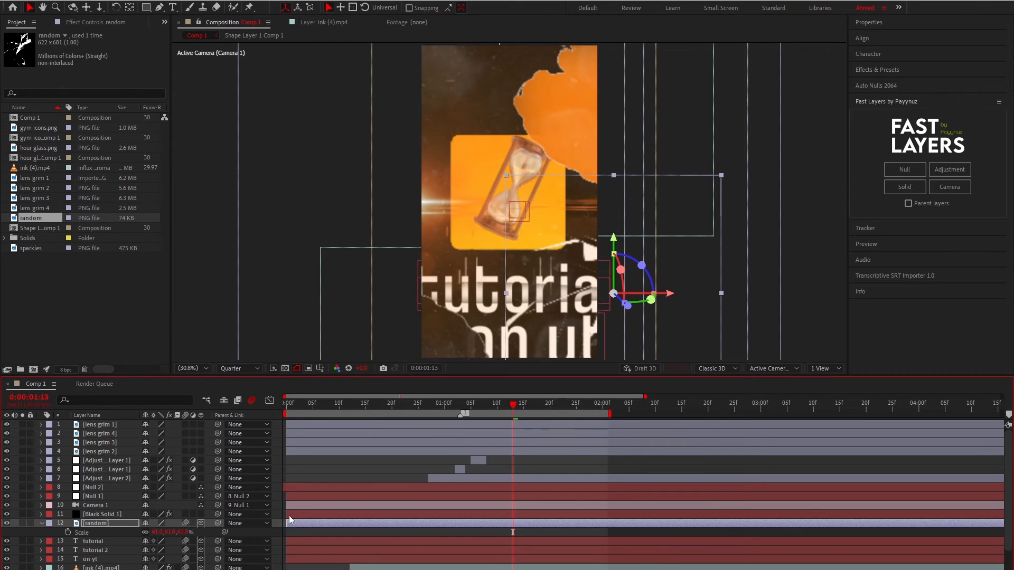
{"action": "scroll", "coordinate": [289, 515], "scroll_direction": "down", "scroll_amount": 2}
{"action": "left_click_drag", "start_coordinate": [360, 404], "coordinate": [367, 404]}
{"action": "left_click_drag", "start_coordinate": [541, 291], "coordinate": [539, 311]}
{"action": "left_click_drag", "start_coordinate": [513, 405], "coordinate": [522, 400]}
Add the sparkles image below the random layer, apply the Tint effect to it and make it a 3D layer.
{"action": "scroll", "coordinate": [454, 268], "scroll_direction": "down", "scroll_amount": 2}
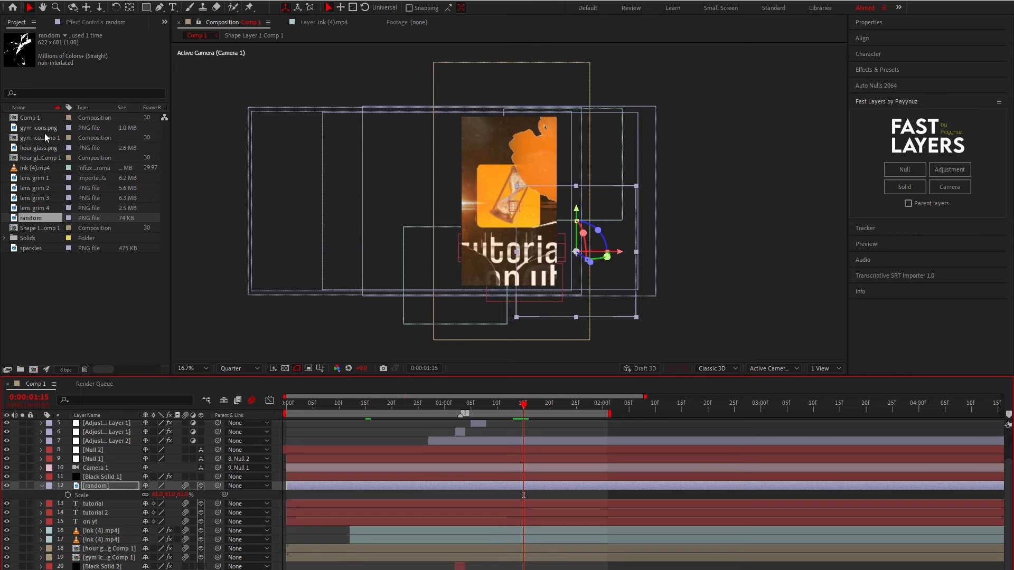
{"action": "left_click_drag", "start_coordinate": [43, 248], "coordinate": [147, 498]}
{"action": "left_click", "coordinate": [375, 403]}
{"action": "scroll", "coordinate": [456, 182], "scroll_direction": "up", "scroll_amount": 2}
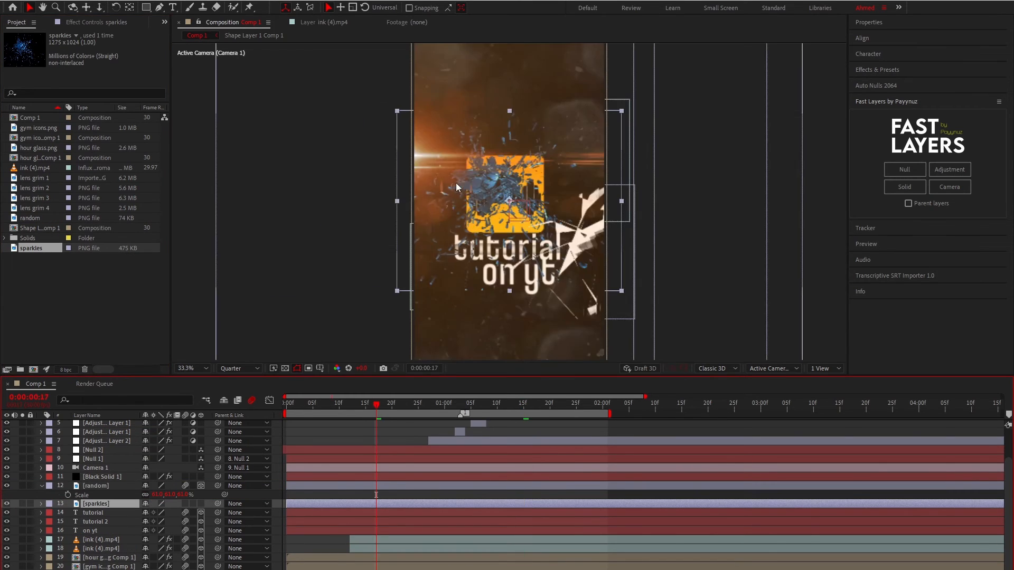
{"action": "key", "text": "ctrl+space"}
{"action": "type", "text": "tint"}
{"action": "key", "text": "Return"}
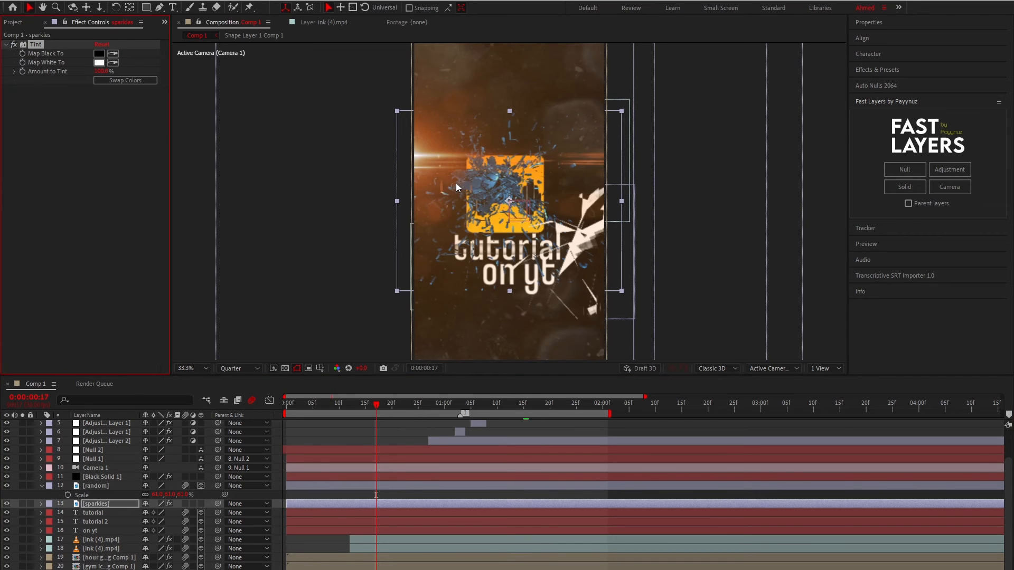
{"action": "left_click", "coordinate": [200, 503]}
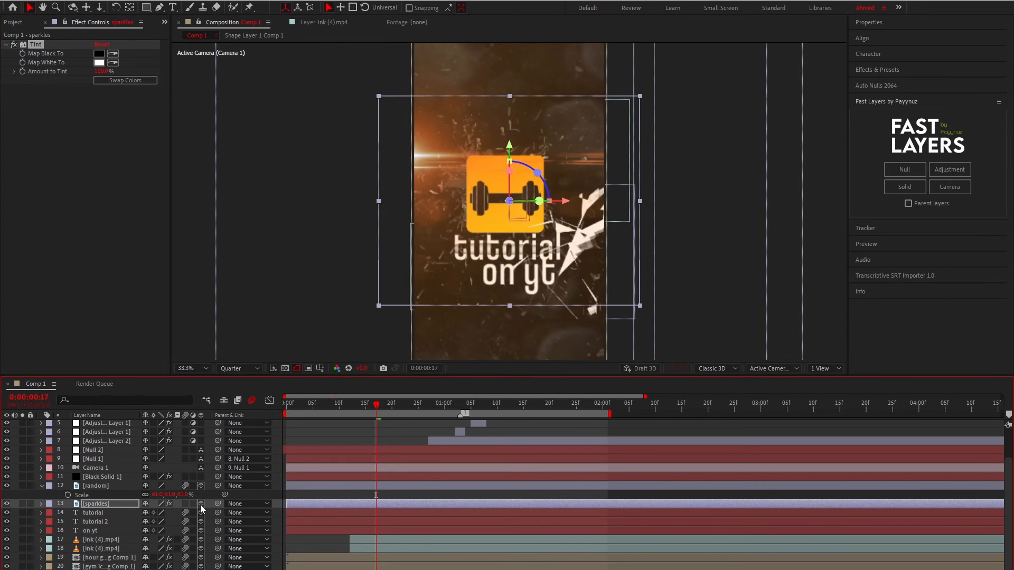
Bring the sparkles layer closer to the camera with a negative Z position and shift it slightly right and up.
{"action": "key", "text": "p"}
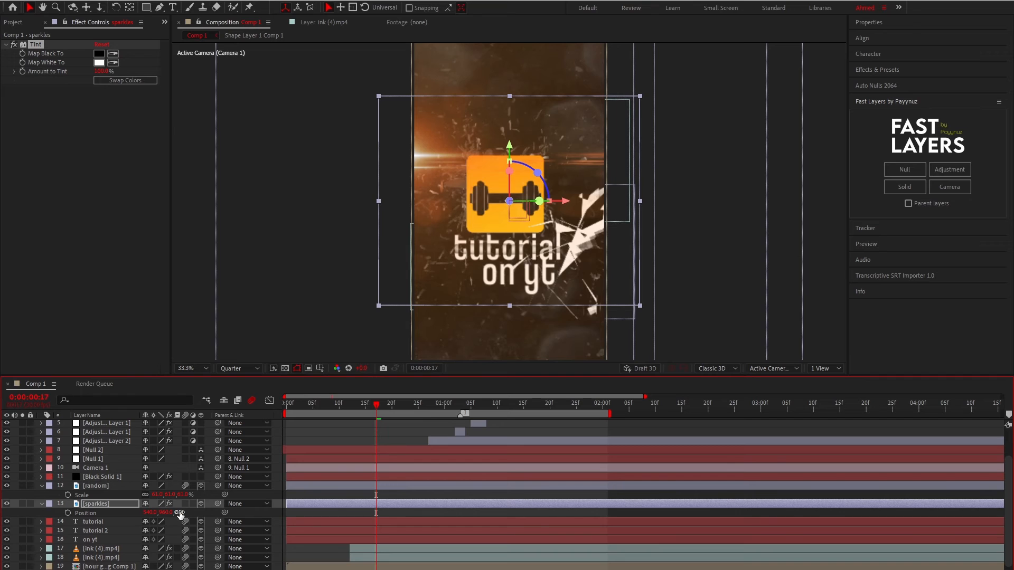
{"action": "left_click_drag", "start_coordinate": [179, 515], "coordinate": [159, 515]}
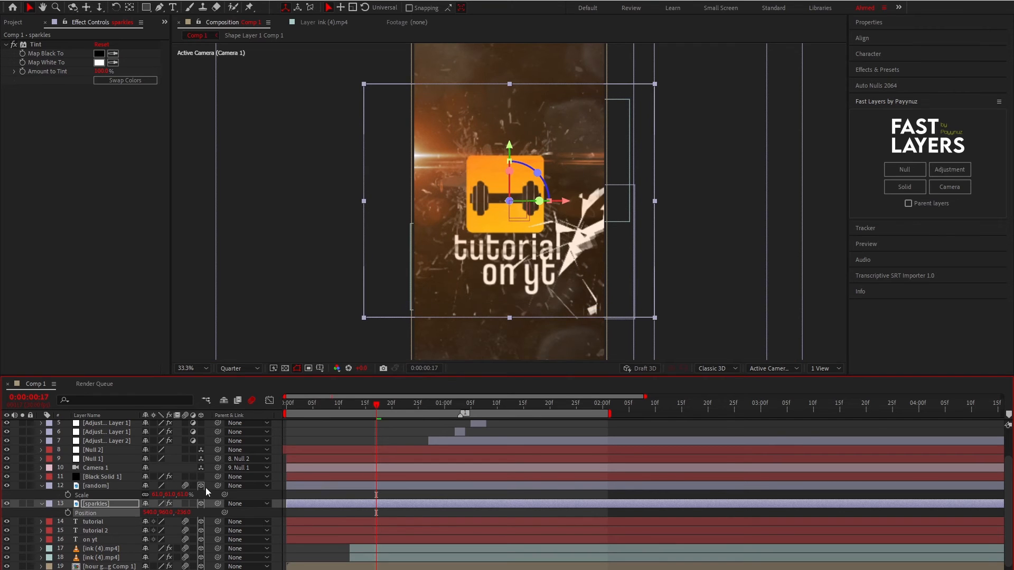
{"action": "left_click_drag", "start_coordinate": [488, 267], "coordinate": [502, 264]}
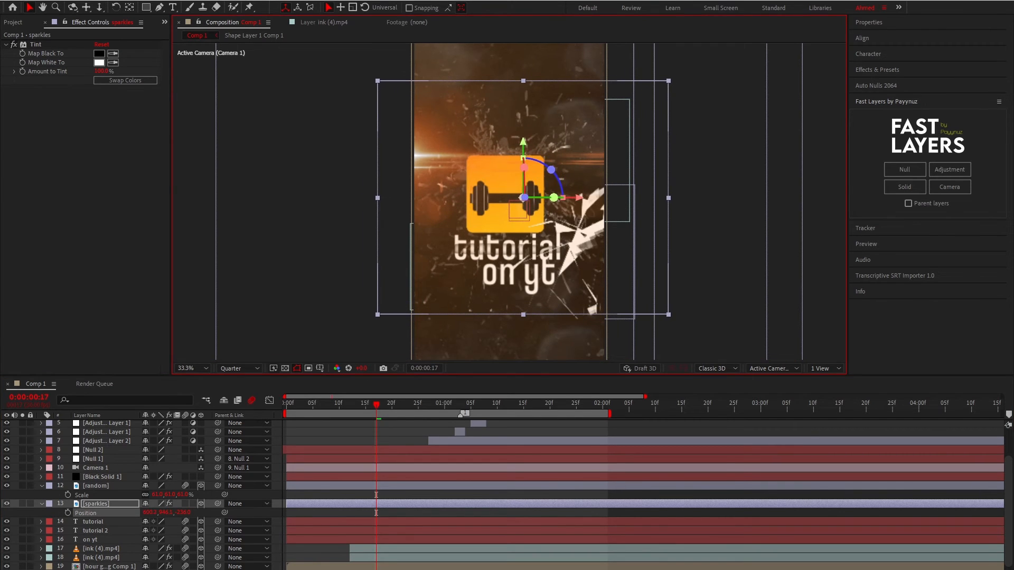
Lower the sparkles layer's Opacity and enlarge it to about one and a half times its size.
{"action": "key", "text": "t"}
{"action": "left_click_drag", "start_coordinate": [149, 513], "coordinate": [188, 506]}
{"action": "key", "text": "s"}
{"action": "key", "text": "t"}
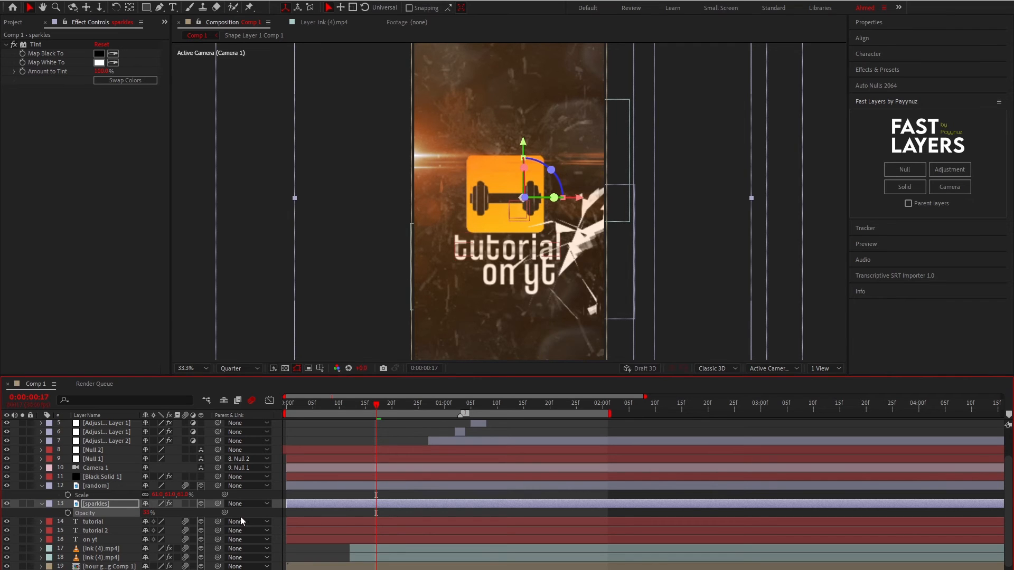
Duplicate the sparkles layer, change the copy's Z position, scale it down and move it to the left of the frame.
{"action": "left_click", "coordinate": [125, 508]}
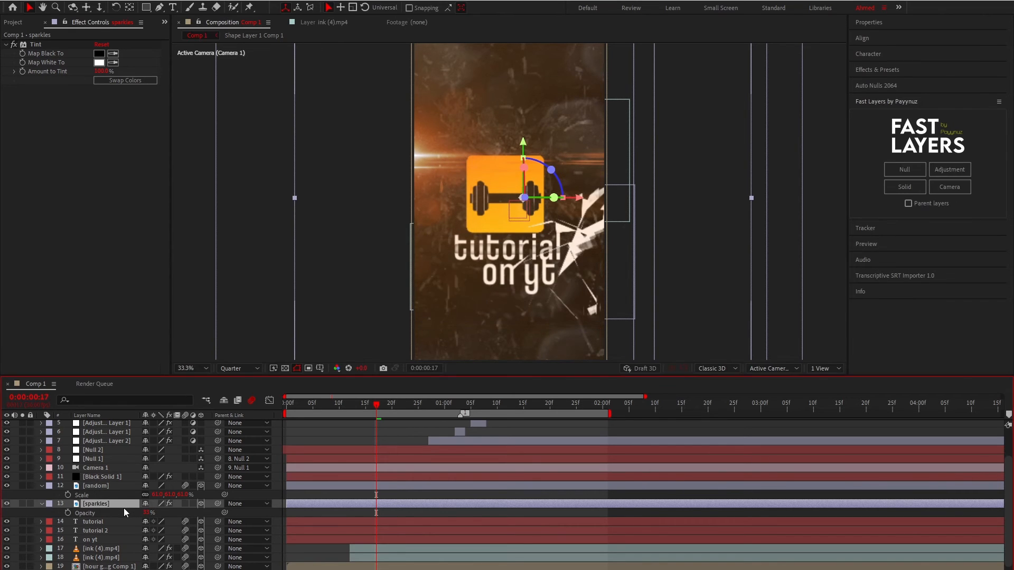
{"action": "key", "text": "ctrl+d"}
{"action": "key", "text": "p"}
{"action": "left_click_drag", "start_coordinate": [182, 513], "coordinate": [194, 489]}
{"action": "key", "text": "s"}
{"action": "key", "text": "t"}
{"action": "key", "text": "s"}
{"action": "left_click_drag", "start_coordinate": [460, 238], "coordinate": [338, 238]}
{"action": "left_click", "coordinate": [363, 520]}
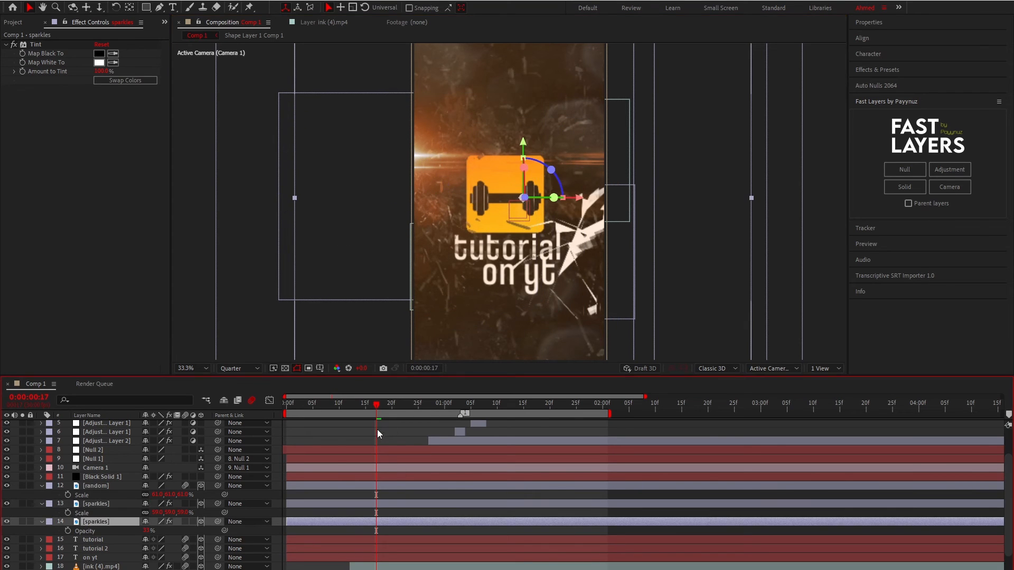
Check the sparkles around 1:13 to 1:15, collapse the layer properties and play the composition from the start.
{"action": "left_click_drag", "start_coordinate": [469, 397], "coordinate": [485, 396]}
{"action": "left_click", "coordinate": [492, 403]}
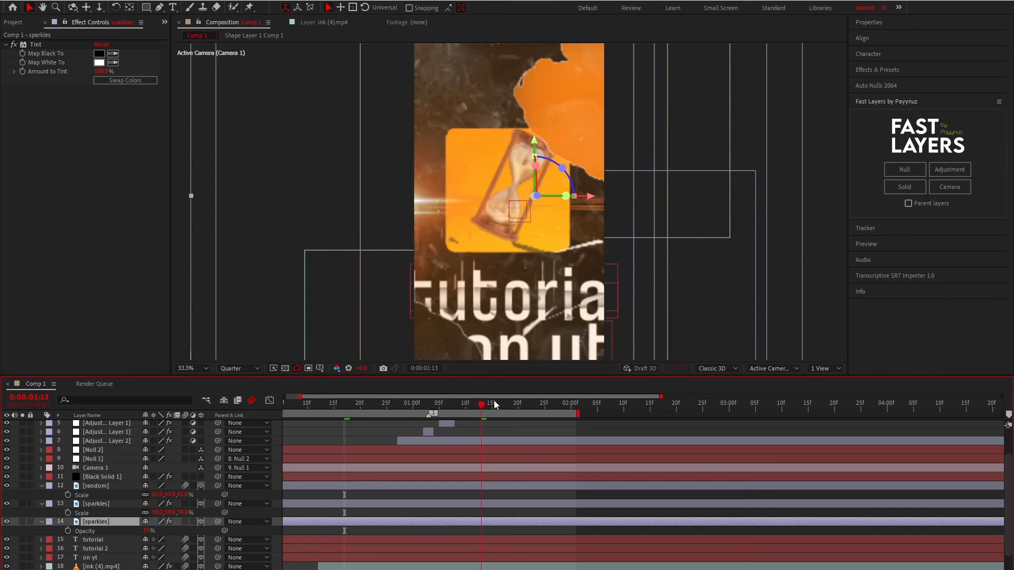
{"action": "key", "text": "comma"}
{"action": "key", "text": "minus"}
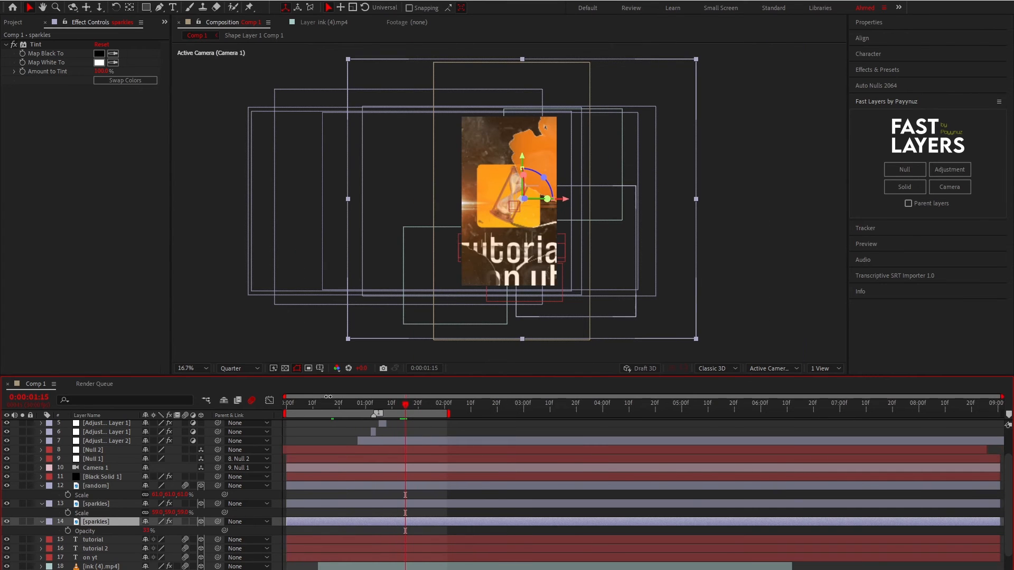
{"action": "left_click_drag", "start_coordinate": [312, 404], "coordinate": [285, 405]}
{"action": "left_click", "coordinate": [318, 434]}
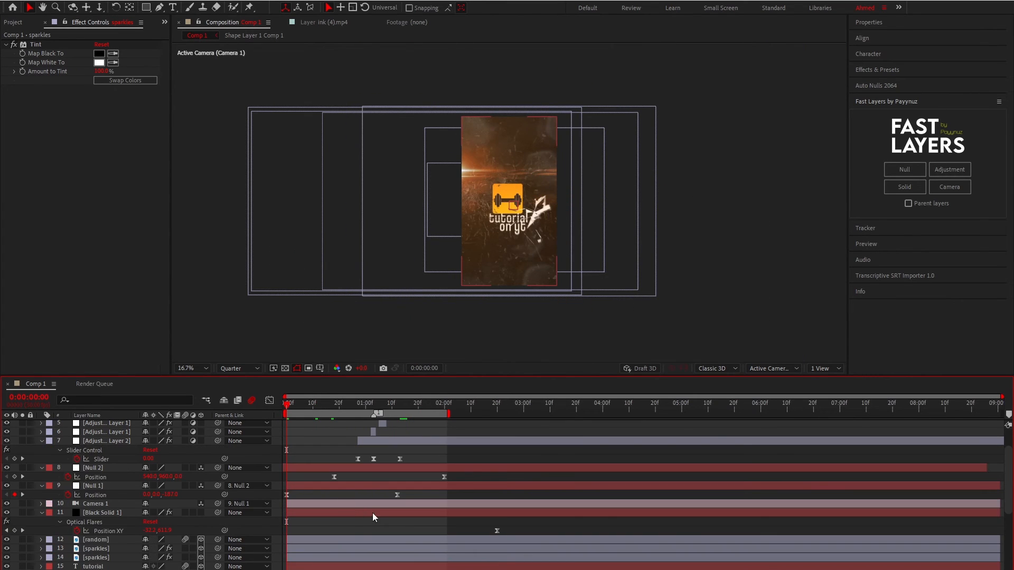
{"action": "key", "text": "u"}
{"action": "key", "text": "space"}
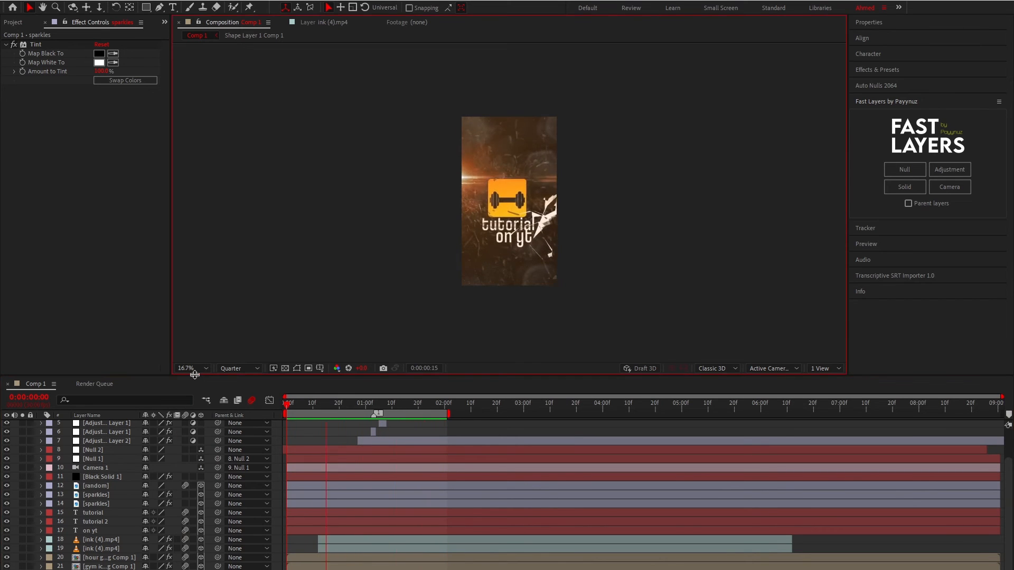
{"action": "left_click", "coordinate": [199, 368]}
{"action": "left_click", "coordinate": [196, 379]}
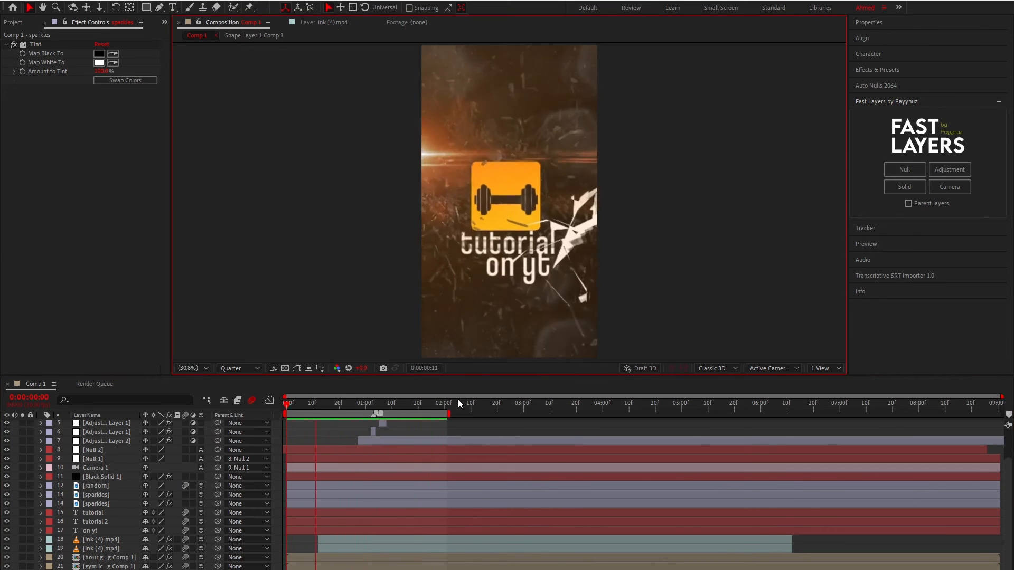
Add nine new full-length adjustment layers at the top of Comp 1's layer stack.
{"action": "scroll", "coordinate": [397, 455], "scroll_direction": "up", "scroll_amount": 2}
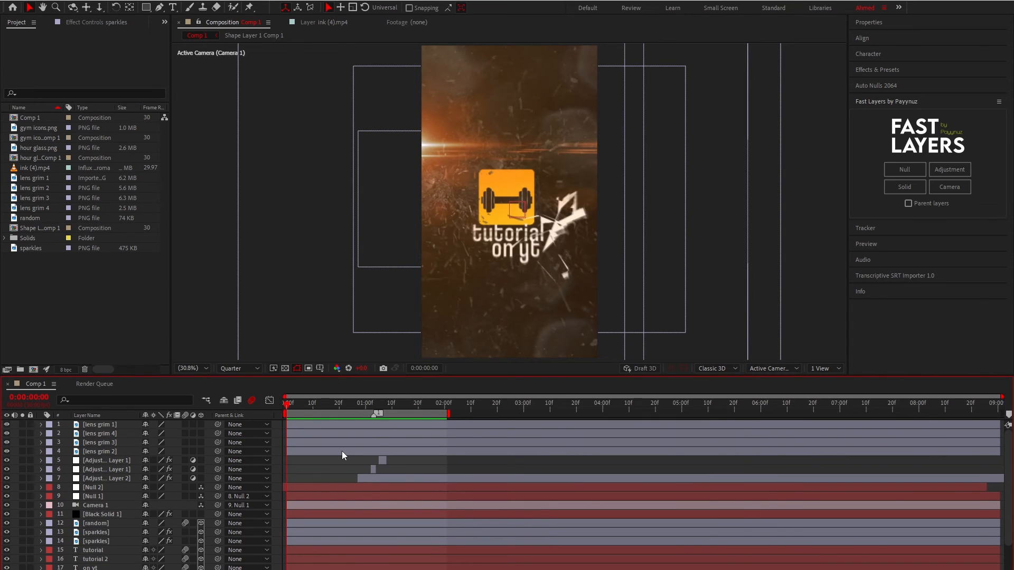
{"action": "key", "text": "ctrl+alt+y"}
{"action": "key", "text": "ctrl+alt+y"}
{"action": "key", "text": "ctrl+alt+y"}
{"action": "key", "text": "ctrl+alt+y"}
{"action": "key", "text": "ctrl+alt+y"}
{"action": "key", "text": "ctrl+alt+y"}
{"action": "key", "text": "ctrl+alt+y"}
{"action": "key", "text": "ctrl+alt+y"}
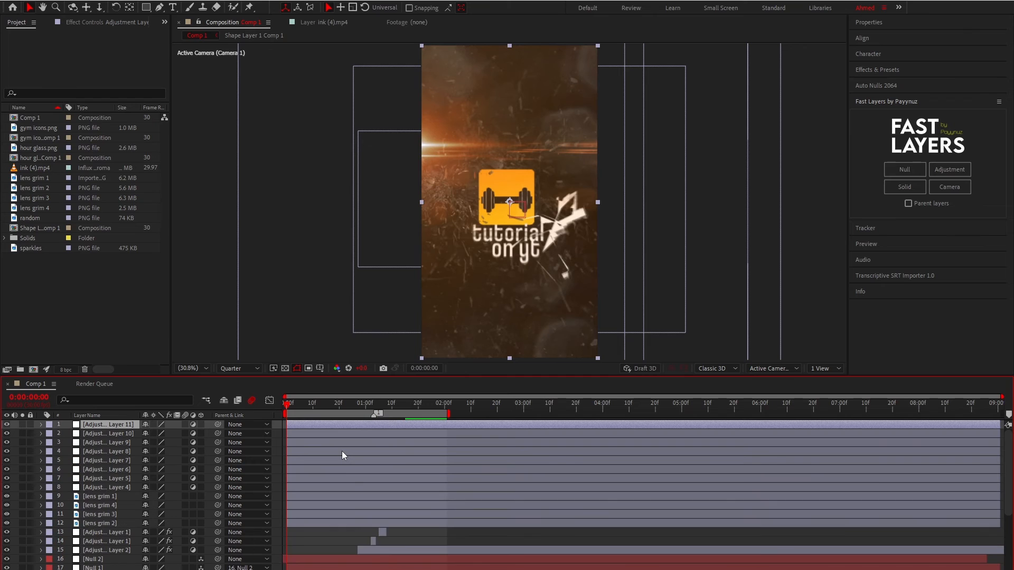
{"action": "key", "text": "ctrl+alt+y"}
Move the four lens grim layers and the three older adjustment layers above the nine new adjustment layers.
{"action": "left_click", "coordinate": [106, 506]}
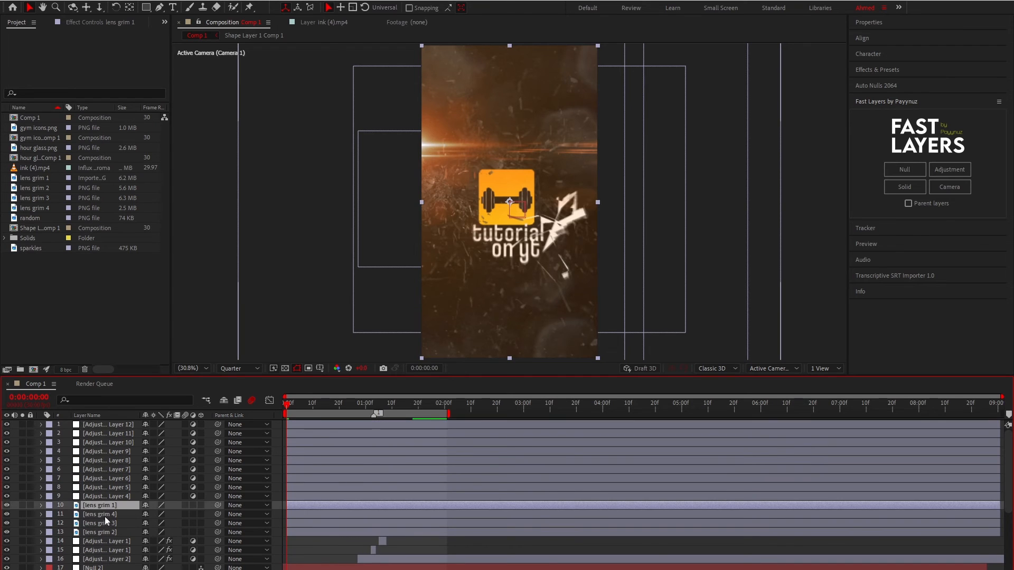
{"action": "left_click", "coordinate": [108, 532], "text": "shift"}
{"action": "left_click", "coordinate": [378, 559], "text": "shift"}
{"action": "left_click_drag", "start_coordinate": [106, 552], "coordinate": [132, 421]}
Trim the end of Adjustment Layer 2 to 0:00:01:14, just after its last Slider keyframe.
{"action": "left_click", "coordinate": [394, 477]}
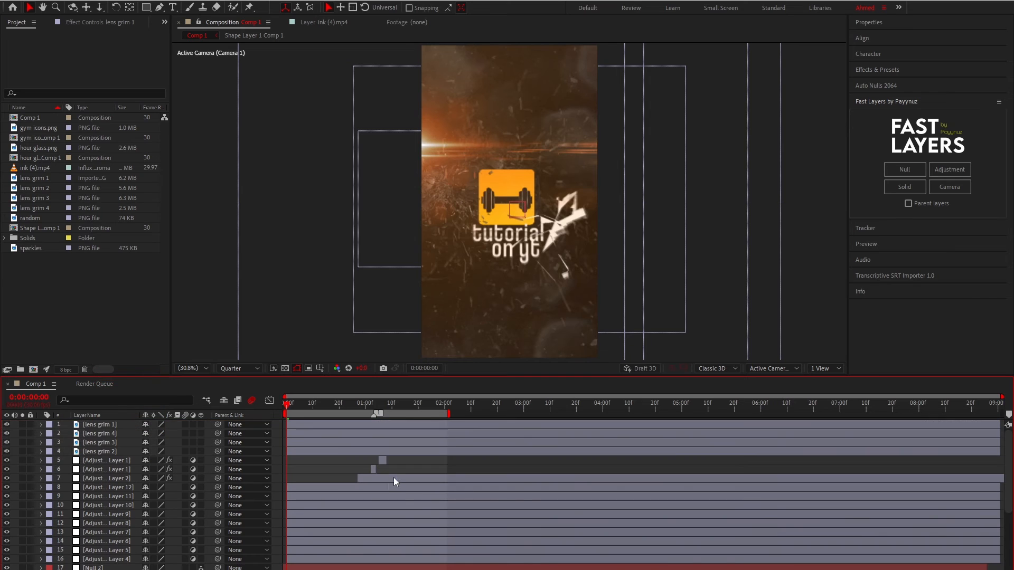
{"action": "key", "text": "u"}
{"action": "left_click", "coordinate": [401, 404]}
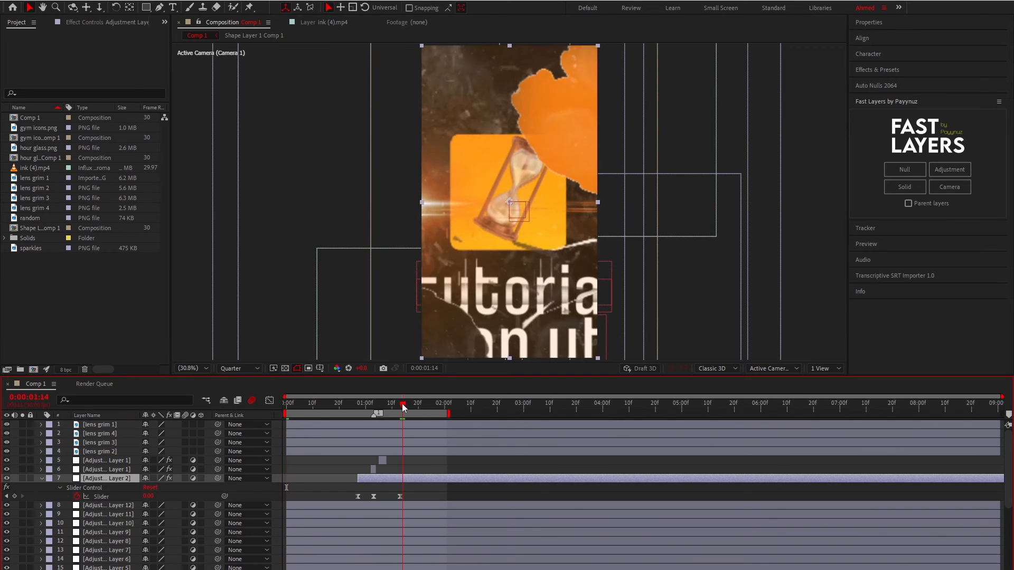
{"action": "key", "text": "alt+bracketright"}
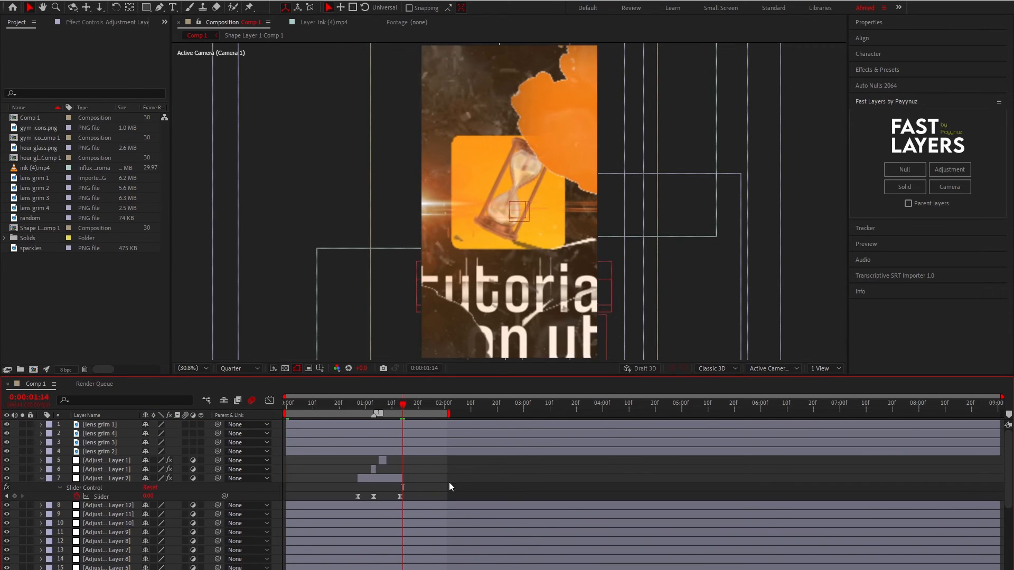
{"action": "key", "text": "u"}
Apply the BCC Film Grain effect to Adjustment Layer 12 and check the grain up close.
{"action": "left_click", "coordinate": [365, 487]}
{"action": "key", "text": "ctrl+space"}
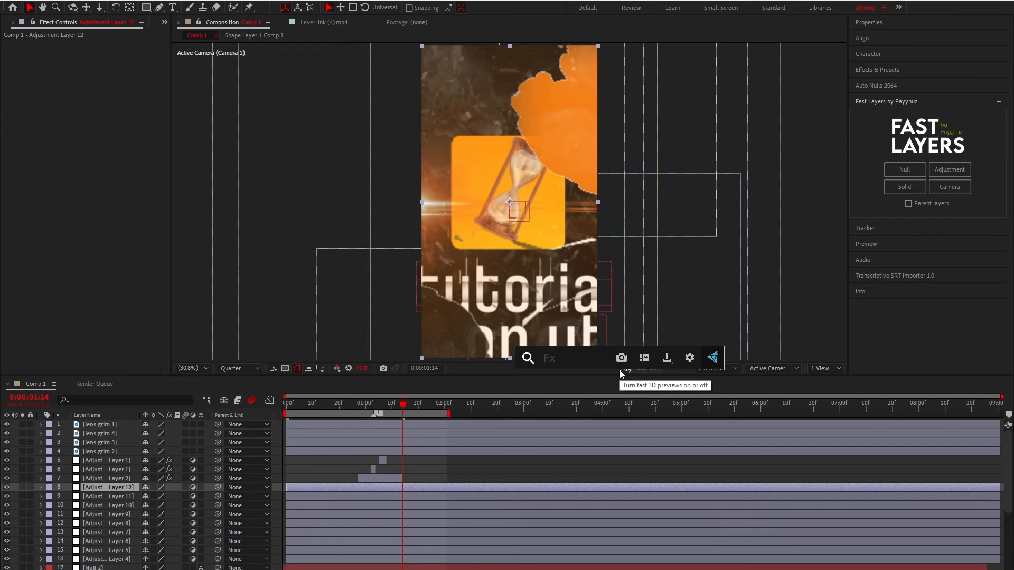
{"action": "type", "text": "bcc fil"}
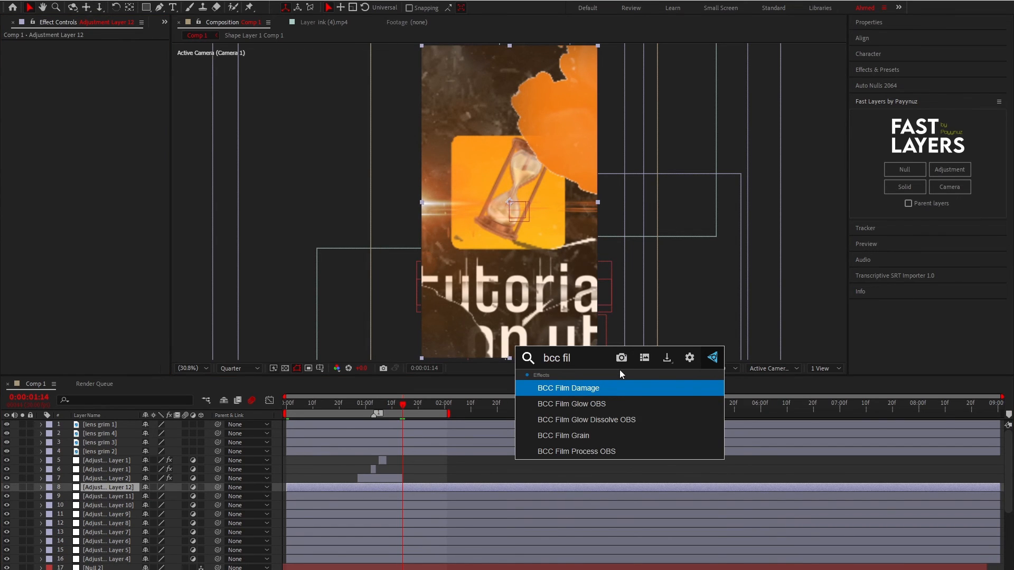
{"action": "left_click", "coordinate": [583, 436]}
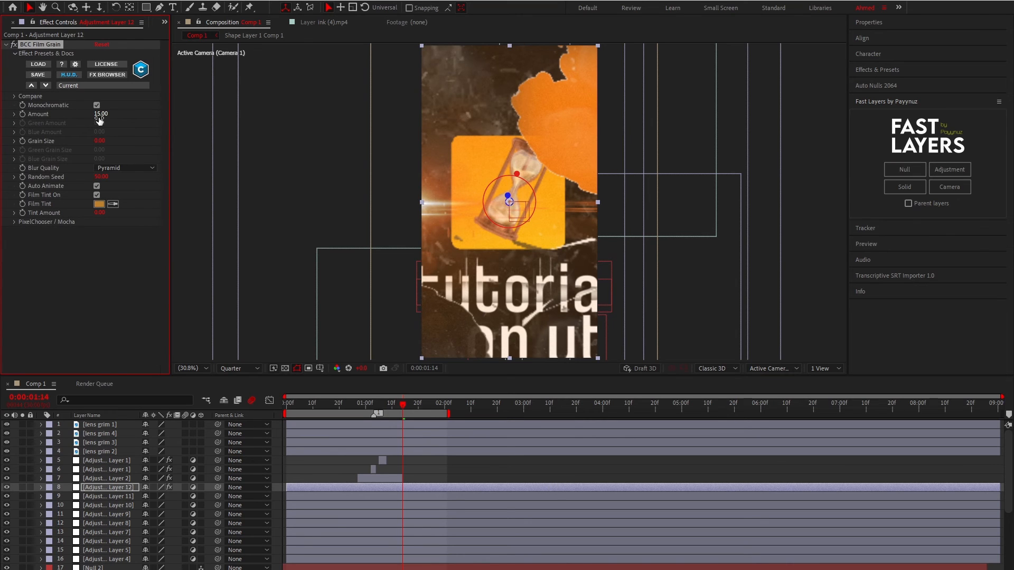
{"action": "scroll", "coordinate": [359, 184], "scroll_direction": "up", "scroll_amount": 3}
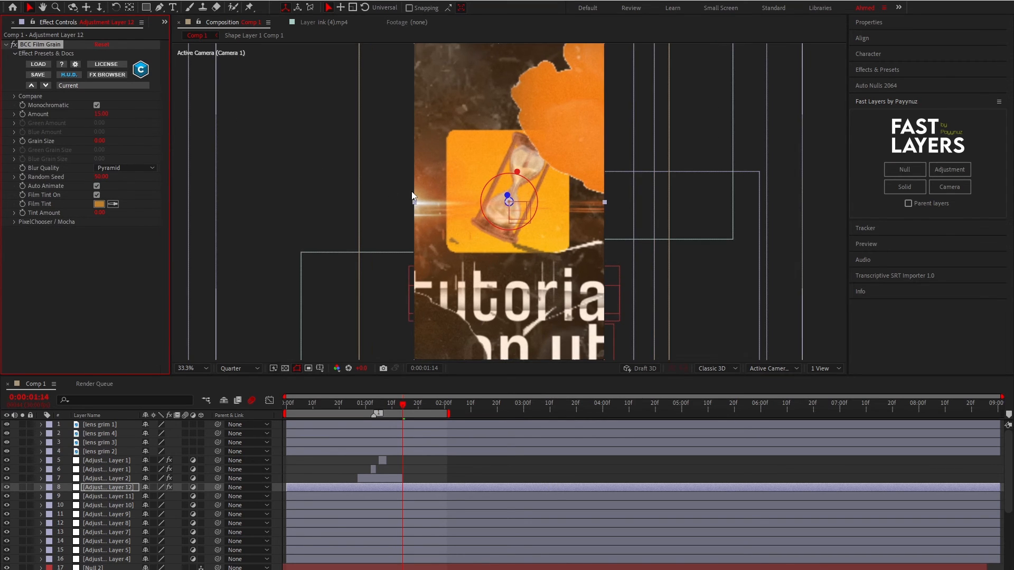
{"action": "scroll", "coordinate": [458, 203], "scroll_direction": "down", "scroll_amount": 2}
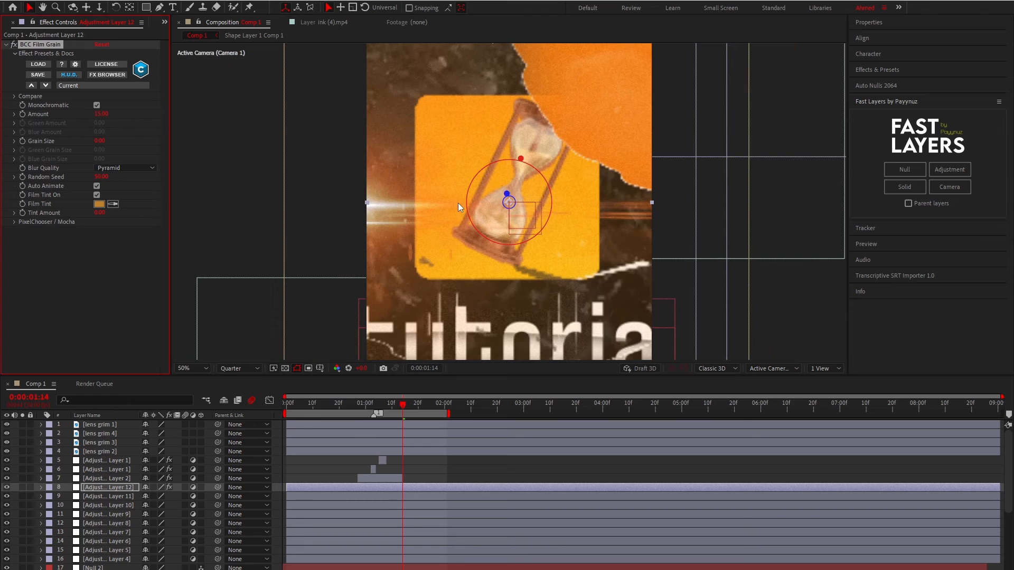
{"action": "left_click", "coordinate": [198, 368]}
{"action": "left_click", "coordinate": [200, 556]}
Apply Optics Compensation to Adjustment Layer 11 with Reverse Lens Distortion on and a Field of View of 10.
{"action": "left_click", "coordinate": [324, 495]}
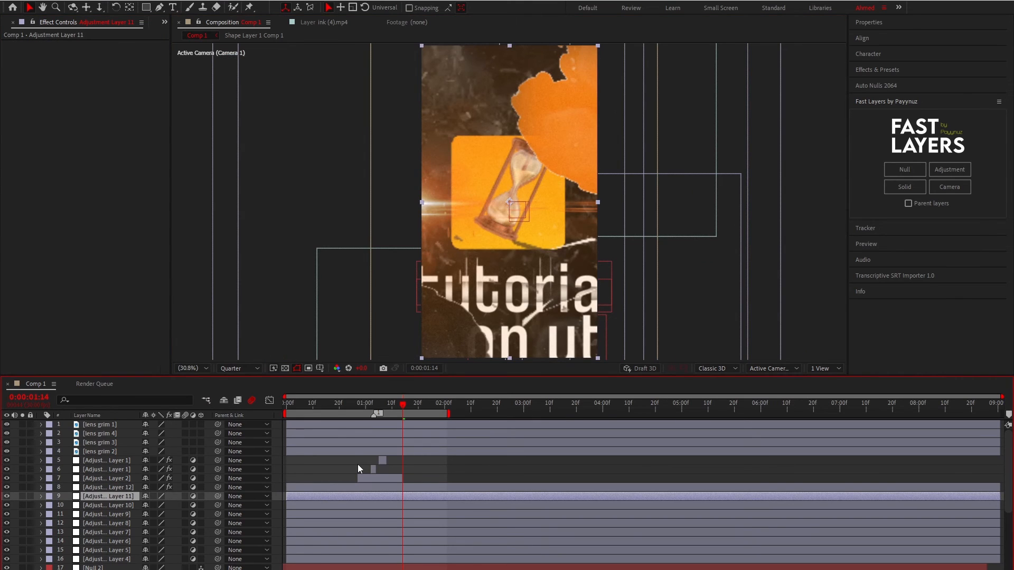
{"action": "key", "text": "ctrl+space"}
{"action": "type", "text": "optics"}
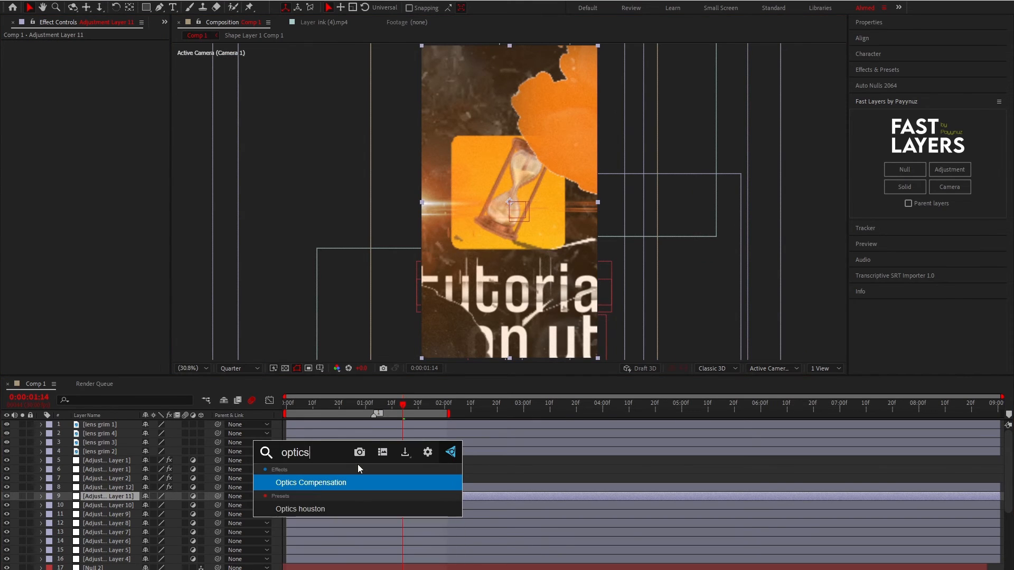
{"action": "key", "text": "Return"}
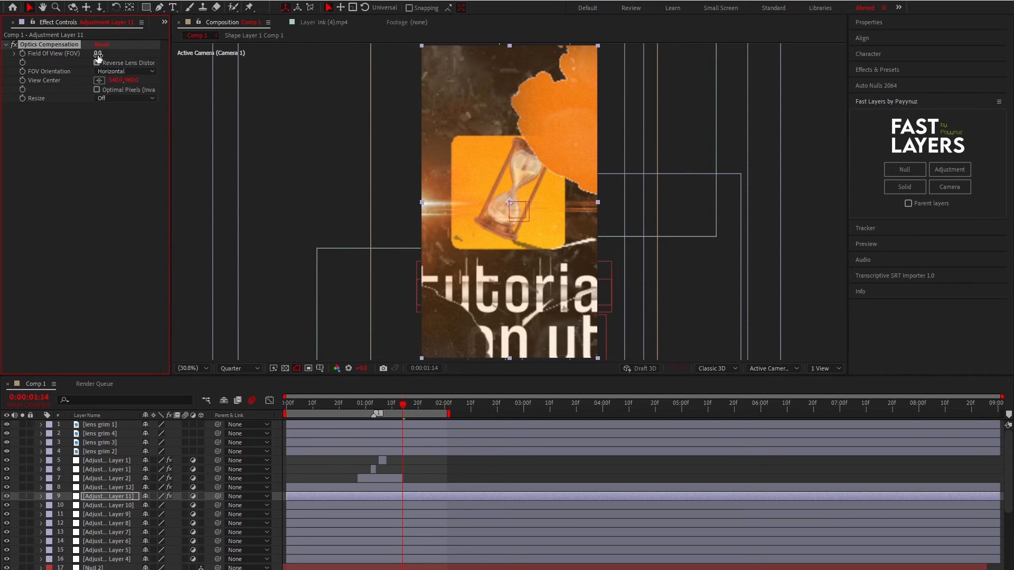
{"action": "left_click_drag", "start_coordinate": [121, 51], "coordinate": [134, 51]}
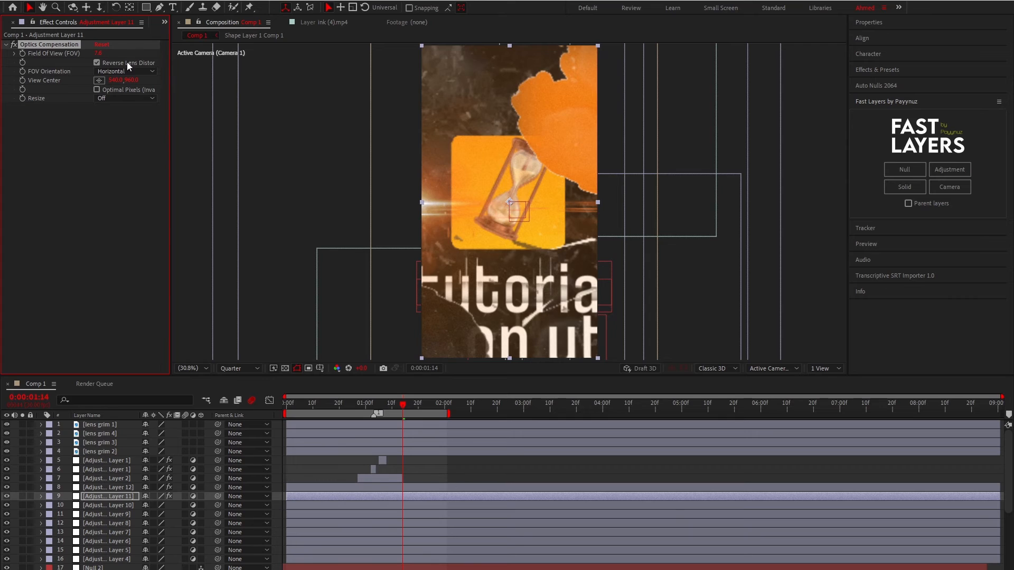
{"action": "key", "text": "Return"}
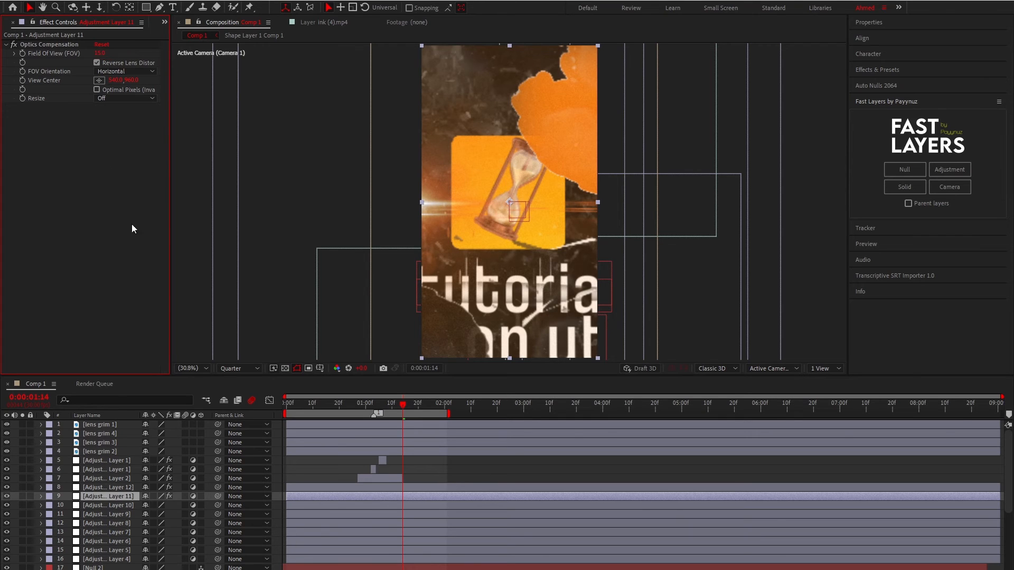
{"action": "left_click", "coordinate": [128, 503]}
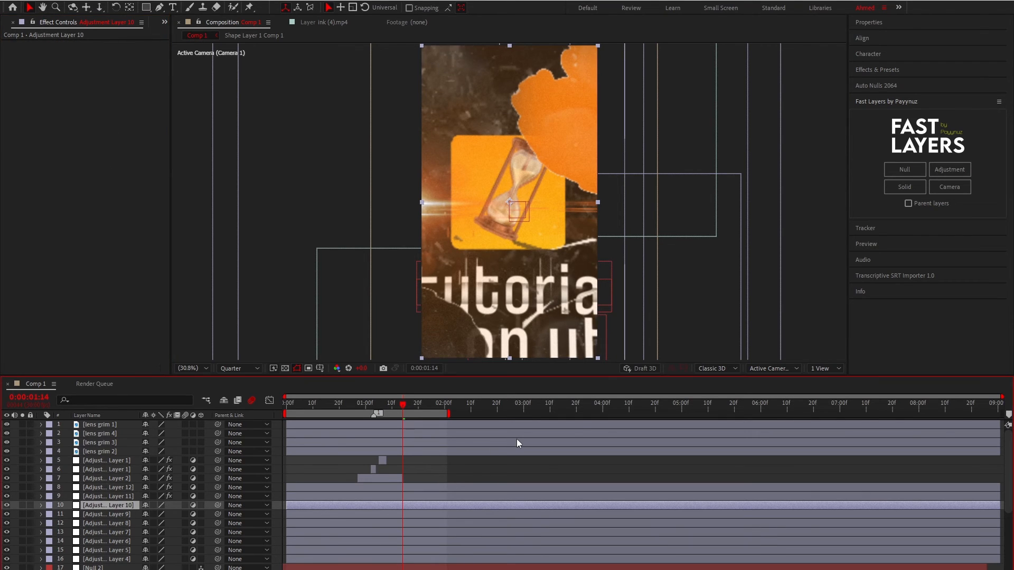
{"action": "key", "text": "ctrl+space"}
{"action": "type", "text": "b"}
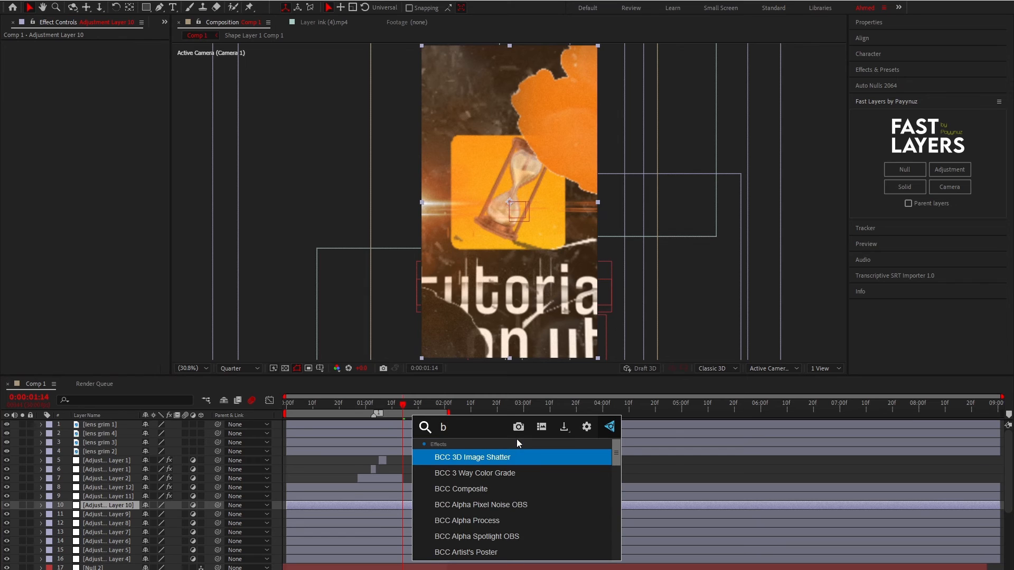
{"action": "type", "text": "cc pris"}
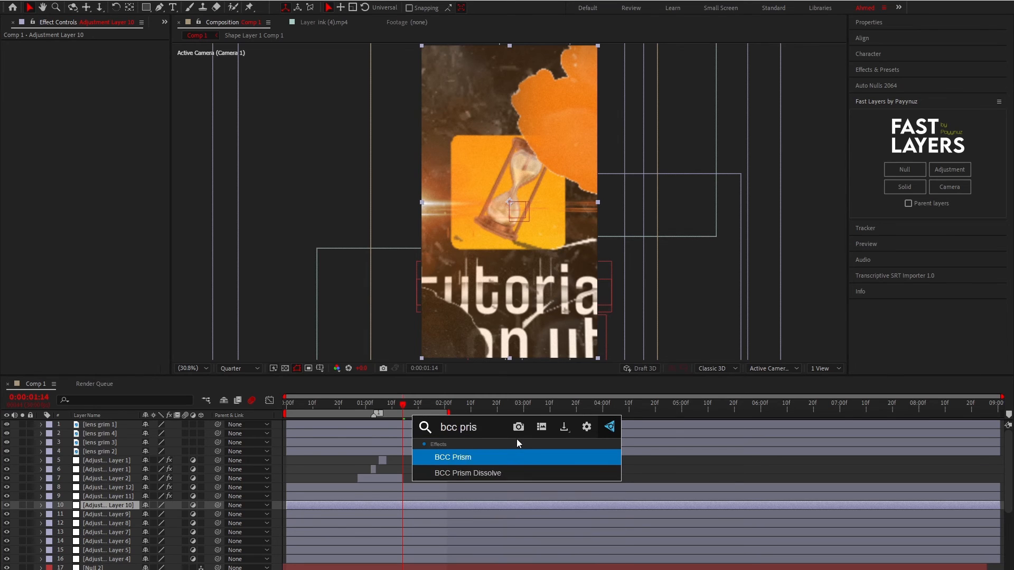
{"action": "key", "text": "Return"}
{"action": "key", "text": "Return"}
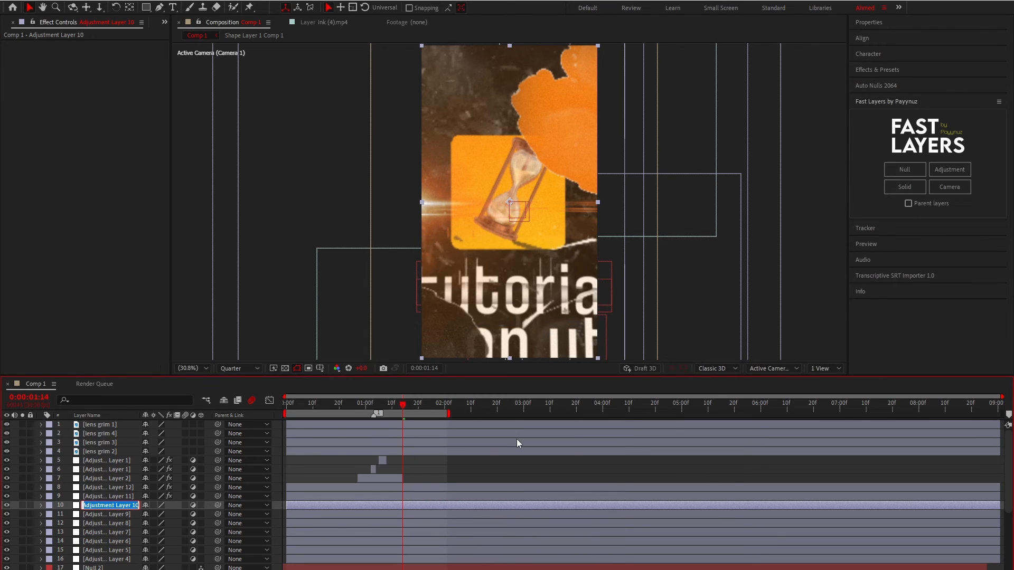
{"action": "left_click", "coordinate": [445, 499]}
Apply the BCC Prism effect to Adjustment Layer 10.
{"action": "left_click", "coordinate": [441, 504]}
{"action": "key", "text": "ctrl+space"}
{"action": "type", "text": "bcc pri"}
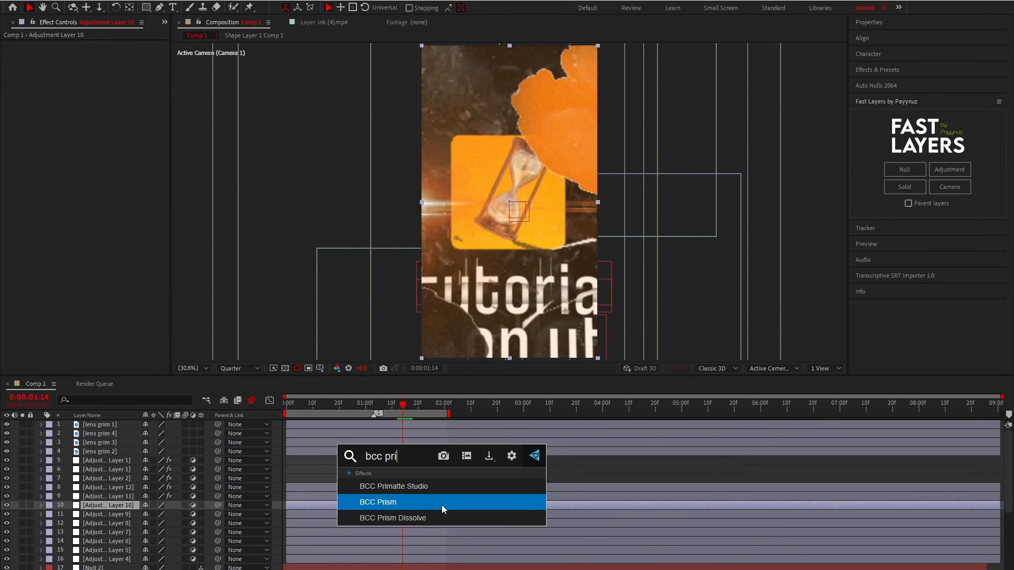
{"action": "key", "text": "Return"}
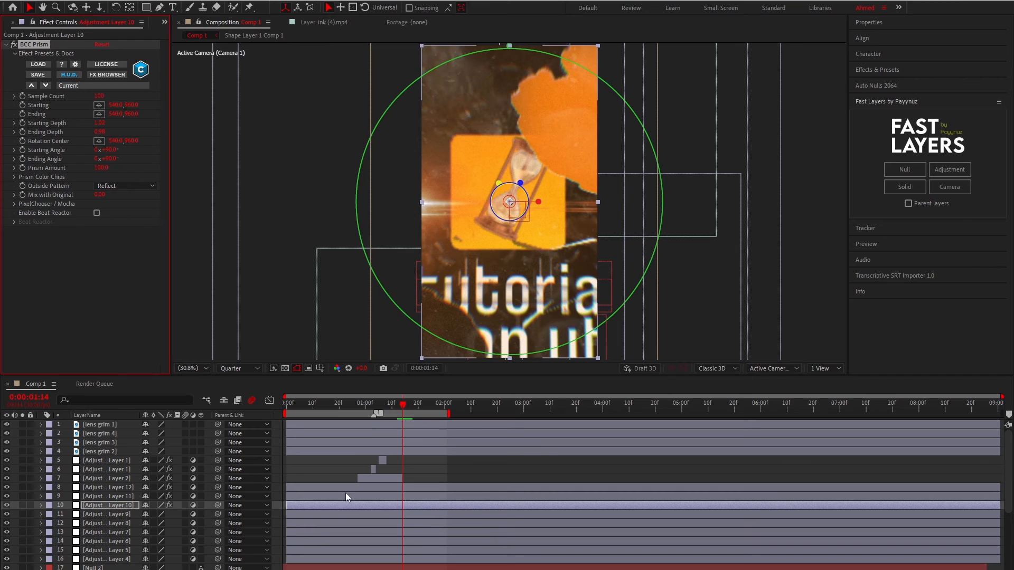
Lower Adjustment Layer 10's opacity to soften the prism effect and check the frame at different magnifications.
{"action": "key", "text": "t"}
{"action": "left_click", "coordinate": [150, 513]}
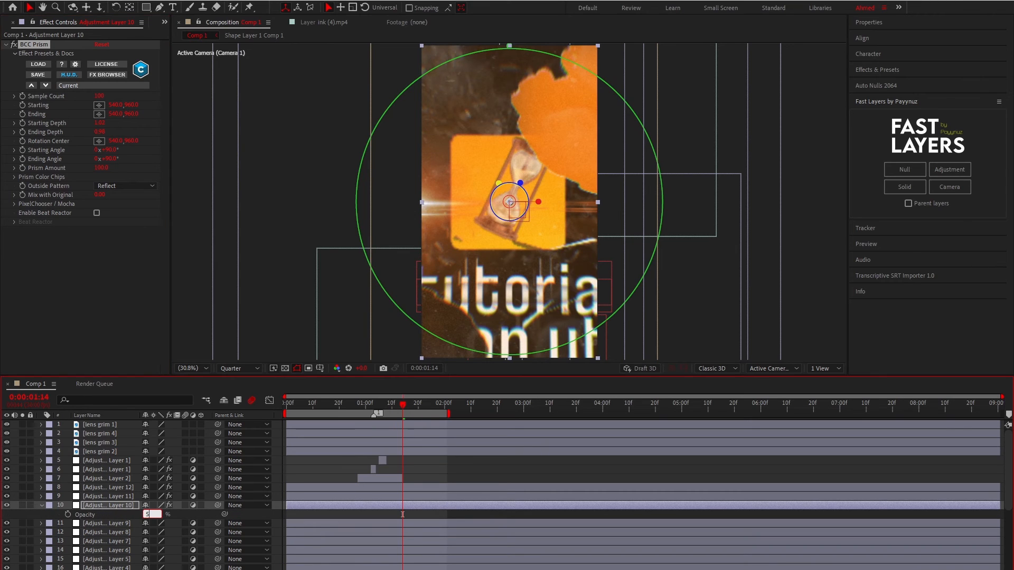
{"action": "type", "text": "55"}
{"action": "key", "text": "Return"}
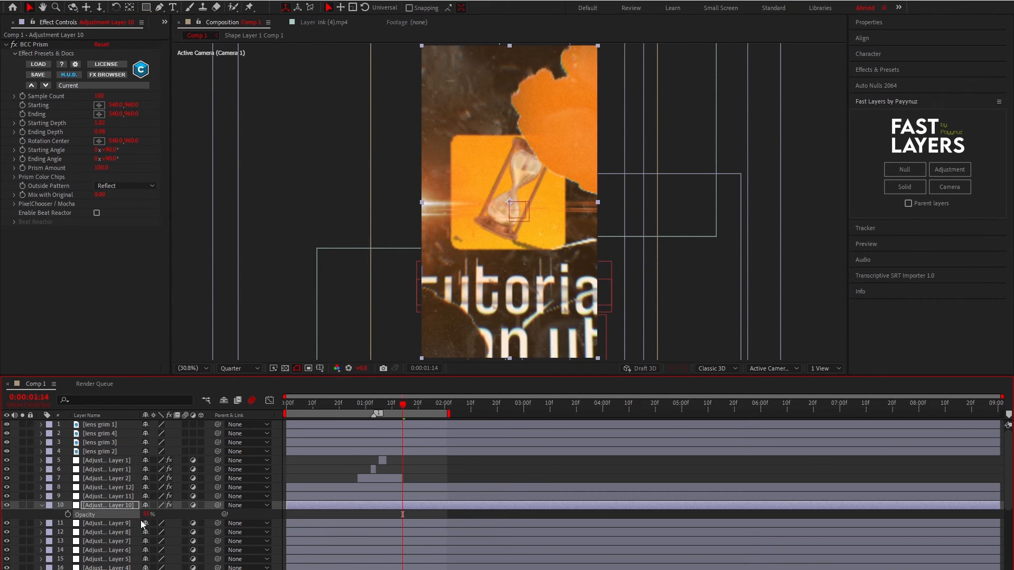
{"action": "left_click_drag", "start_coordinate": [148, 516], "coordinate": [138, 516]}
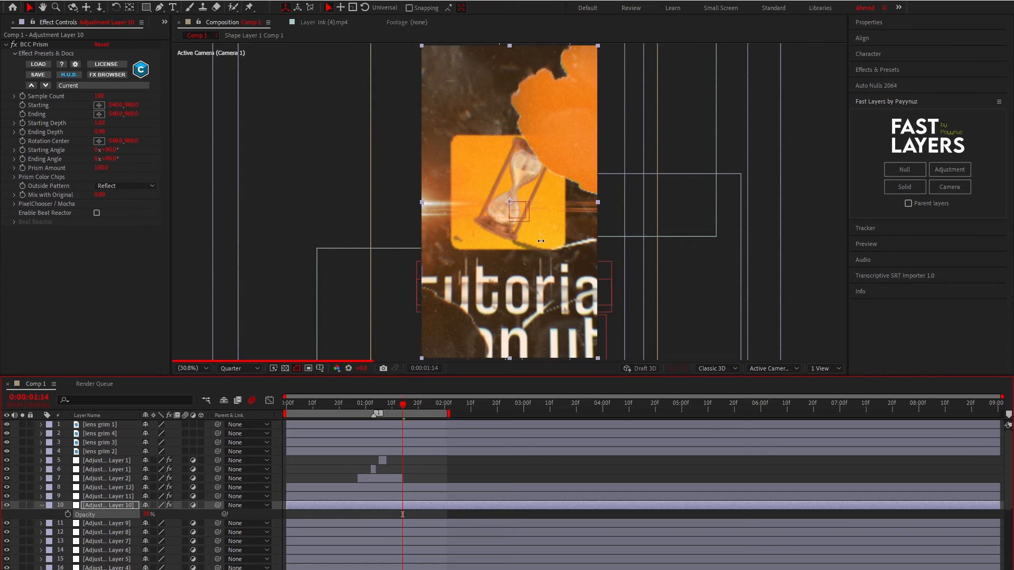
{"action": "scroll", "coordinate": [494, 146], "scroll_direction": "down", "scroll_amount": 2}
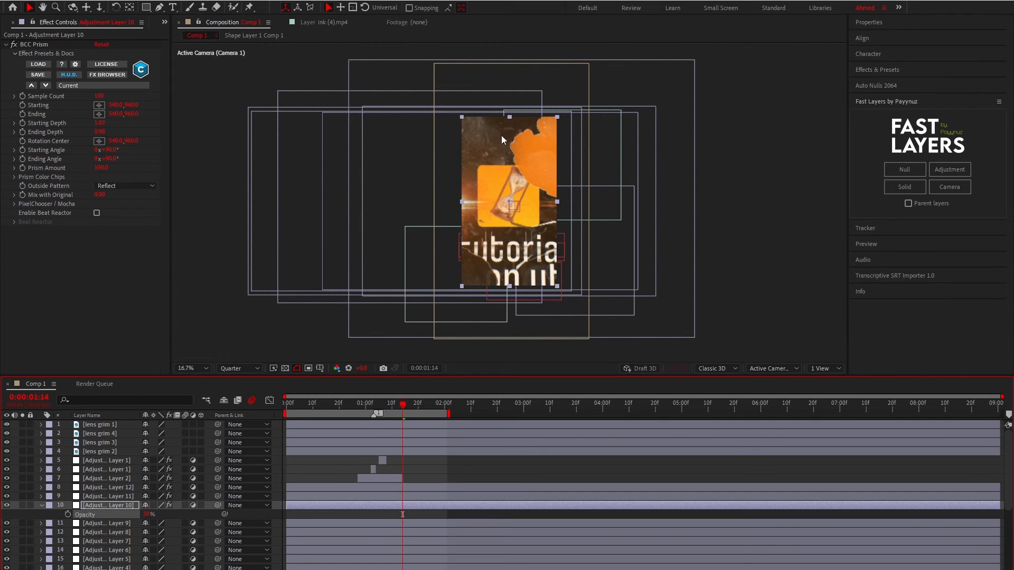
{"action": "scroll", "coordinate": [511, 205], "scroll_direction": "up", "scroll_amount": 2}
Apply the foles_text_settings_main preset to Adjustment Layer 9.
{"action": "left_click", "coordinate": [111, 523]}
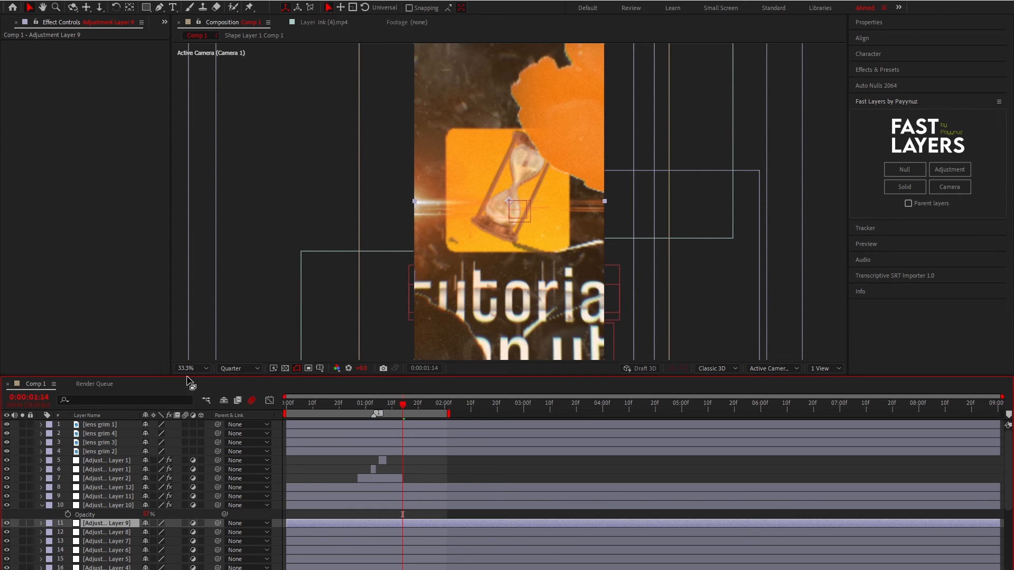
{"action": "key", "text": "ctrl+space"}
{"action": "type", "text": "fole"}
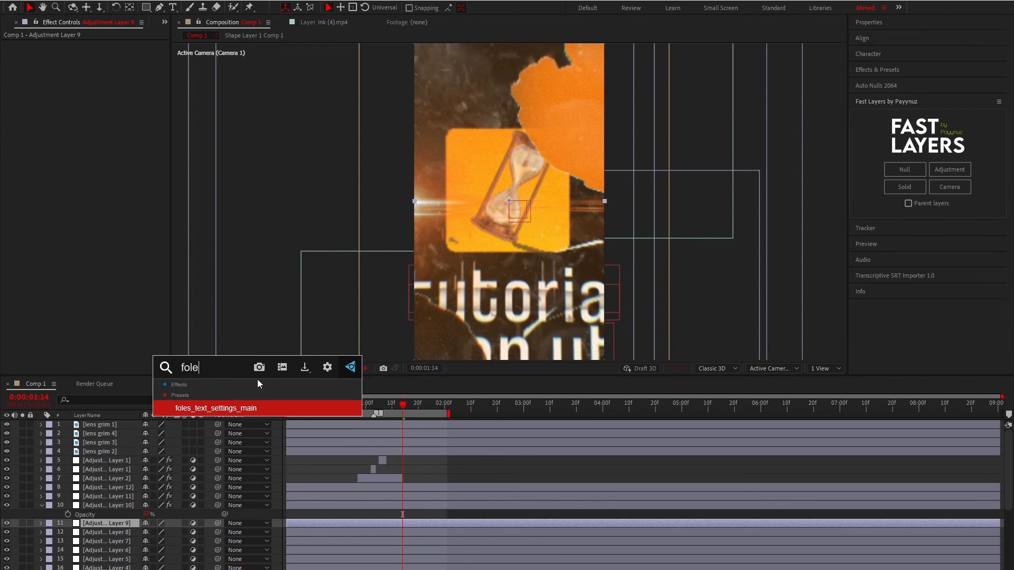
{"action": "key", "text": "Return"}
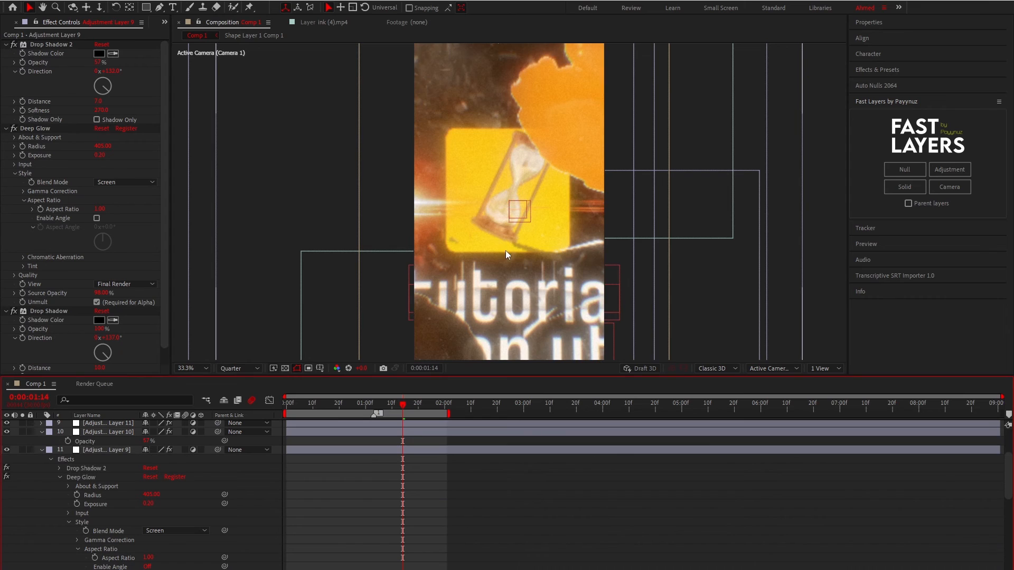
On Adjustment Layer 9, turn off Drop Shadow 2 and reduce Deep Glow to Radius 344 and Exposure 0.11.
{"action": "key", "text": "comma"}
{"action": "key", "text": "comma"}
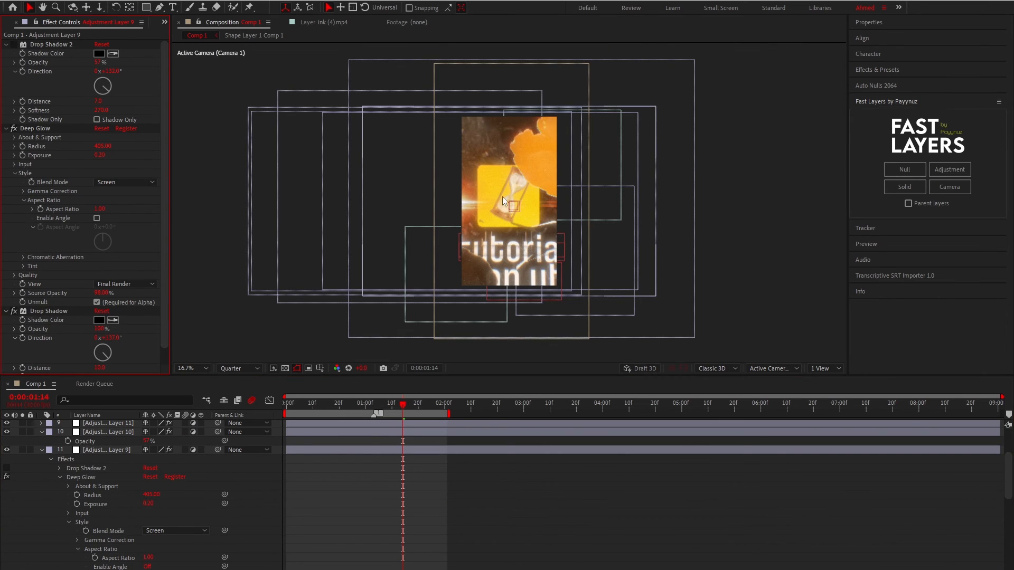
{"action": "left_click_drag", "start_coordinate": [99, 155], "coordinate": [72, 154]}
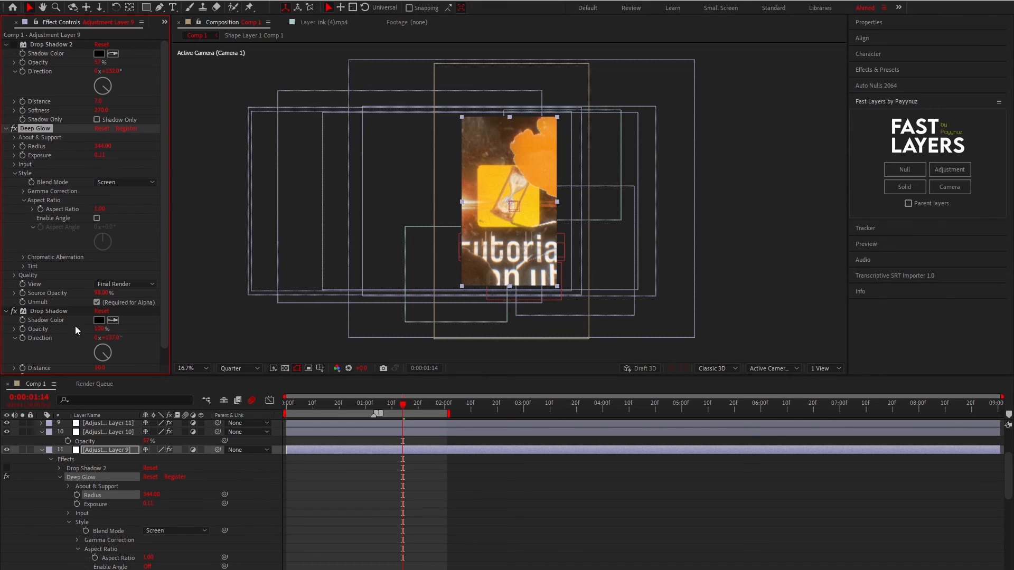
Move the Drop Shadow effect from Adjustment Layer 9 onto the tutorial, tutorial 2 and on yt text layers.
{"action": "left_click", "coordinate": [7, 312]}
{"action": "left_click", "coordinate": [21, 313]}
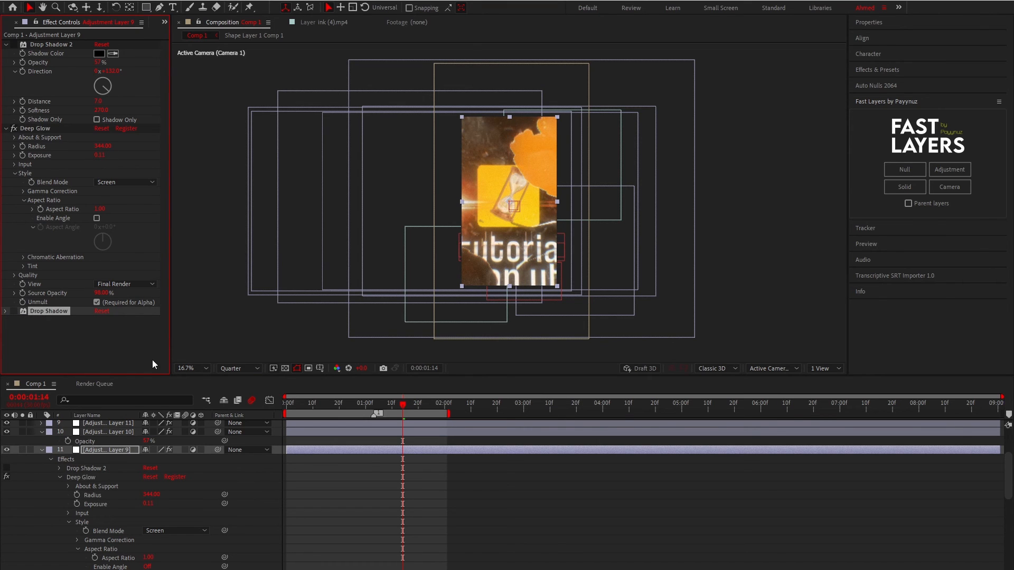
{"action": "key", "text": "Delete"}
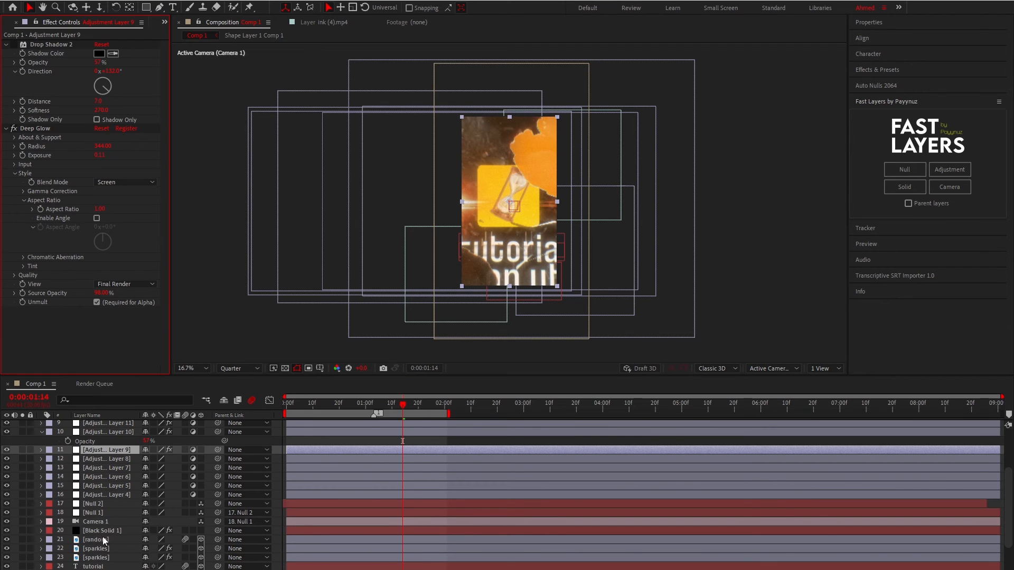
{"action": "left_click", "coordinate": [104, 566]}
{"action": "scroll", "coordinate": [103, 566], "scroll_direction": "down", "scroll_amount": 2}
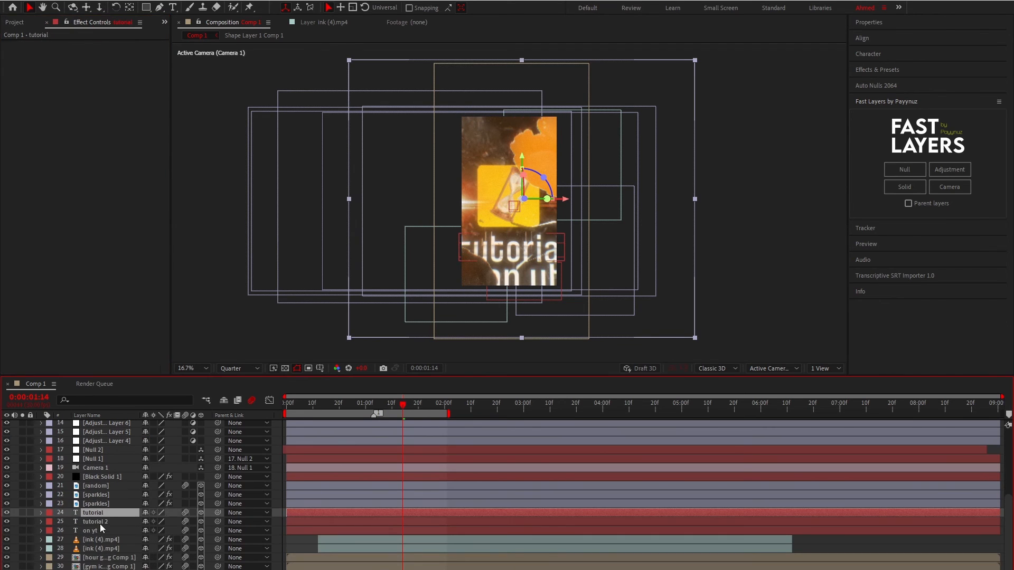
{"action": "left_click", "coordinate": [102, 529], "text": "shift"}
{"action": "key", "text": "ctrl+v"}
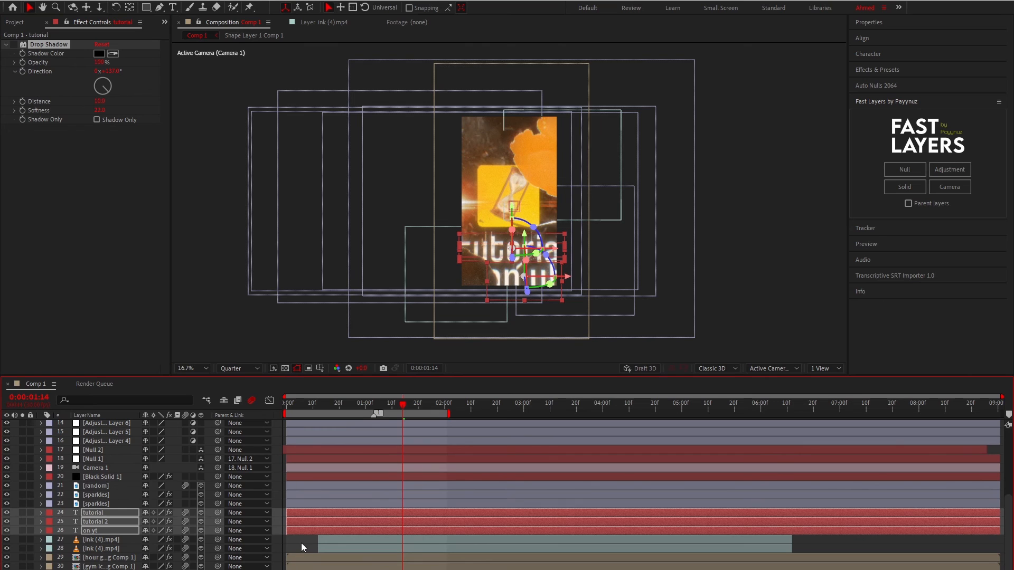
Check the Drop Shadow effect on the tutorial, tutorial 2 and on yt text layers.
{"action": "left_click", "coordinate": [301, 546]}
{"action": "left_click", "coordinate": [106, 513]}
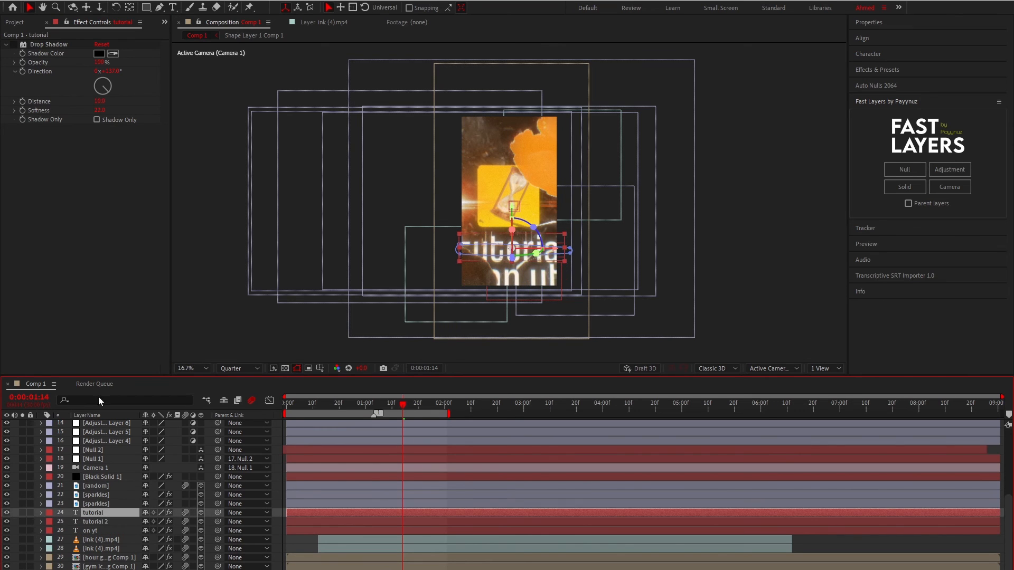
{"action": "left_click", "coordinate": [97, 522]}
{"action": "left_click", "coordinate": [96, 539]}
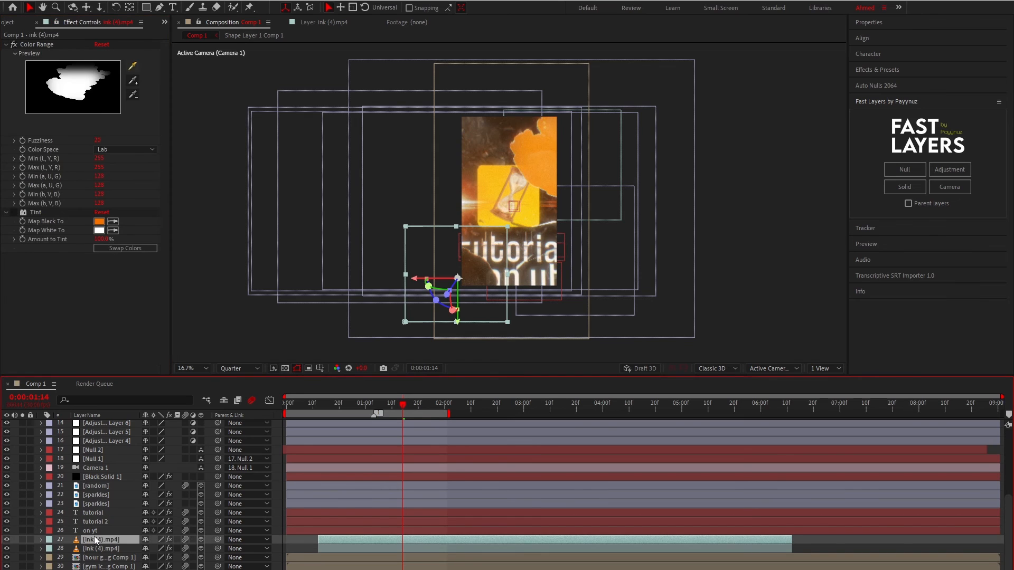
{"action": "left_click", "coordinate": [94, 530]}
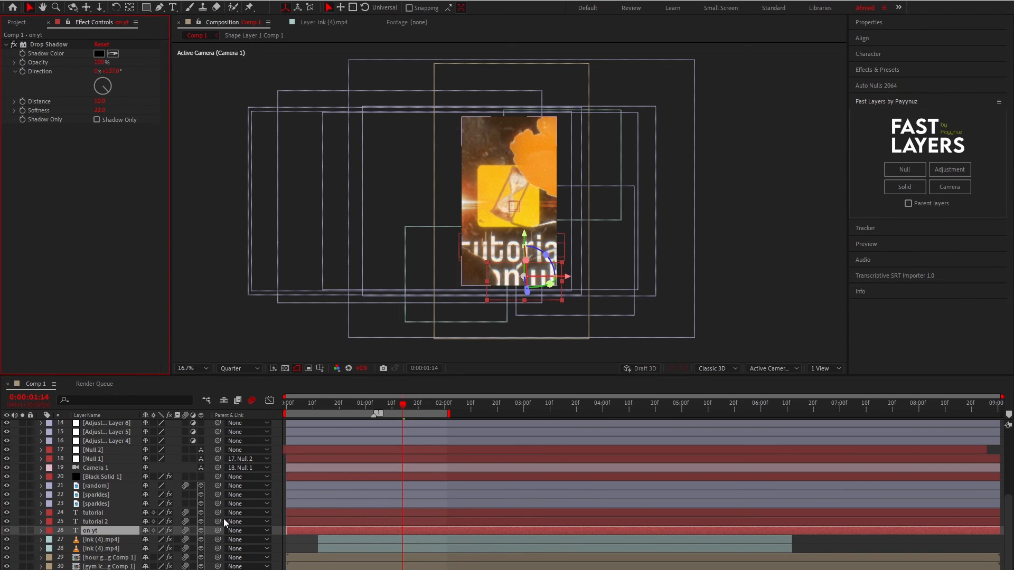
{"action": "left_click", "coordinate": [301, 532]}
{"action": "left_click", "coordinate": [310, 542]}
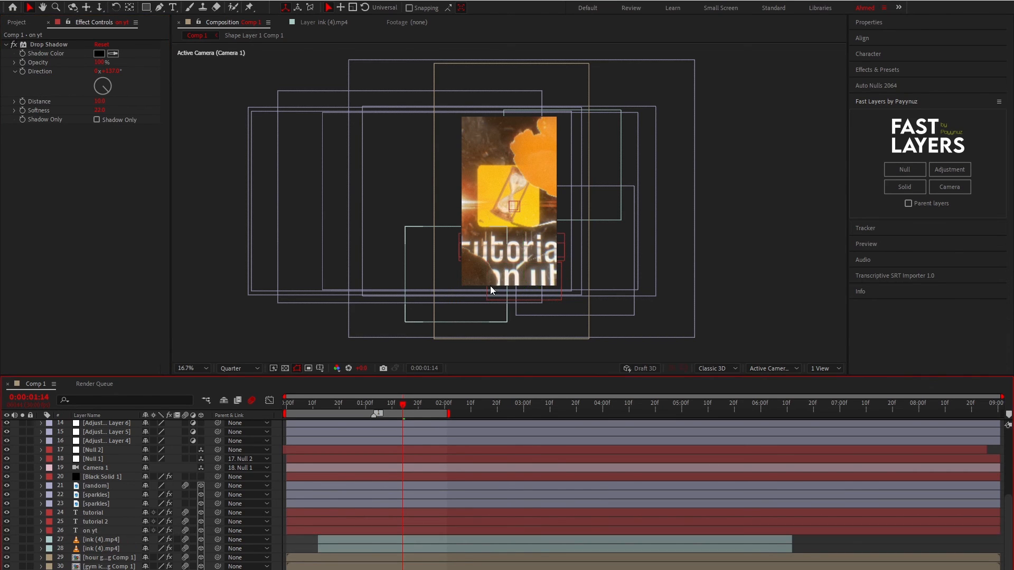
Reduce the Deep Glow Exposure on Adjustment Layer 9 slightly further.
{"action": "scroll", "coordinate": [492, 275], "scroll_direction": "up", "scroll_amount": 2}
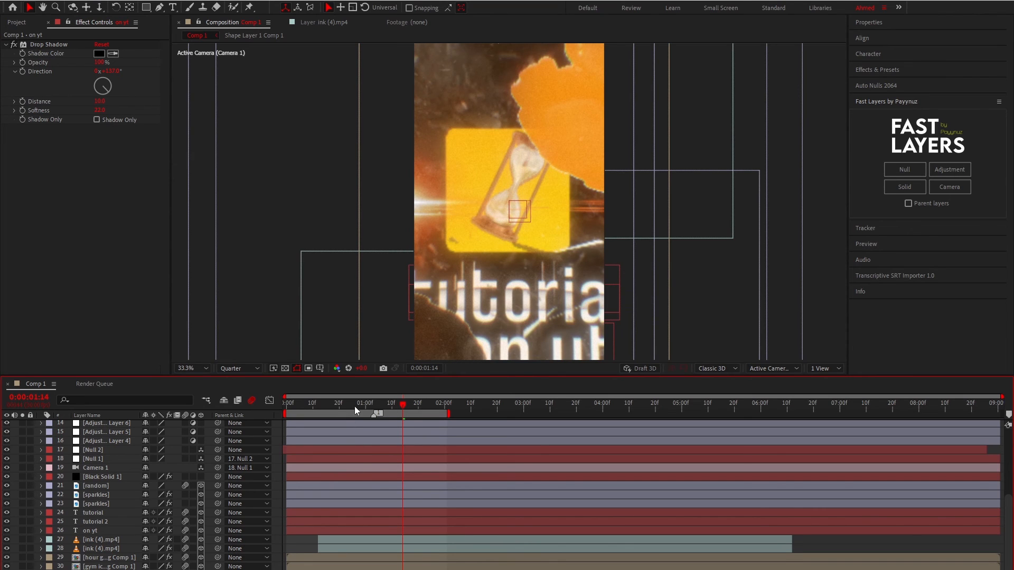
{"action": "scroll", "coordinate": [101, 486], "scroll_direction": "up", "scroll_amount": 2}
{"action": "left_click", "coordinate": [106, 466]}
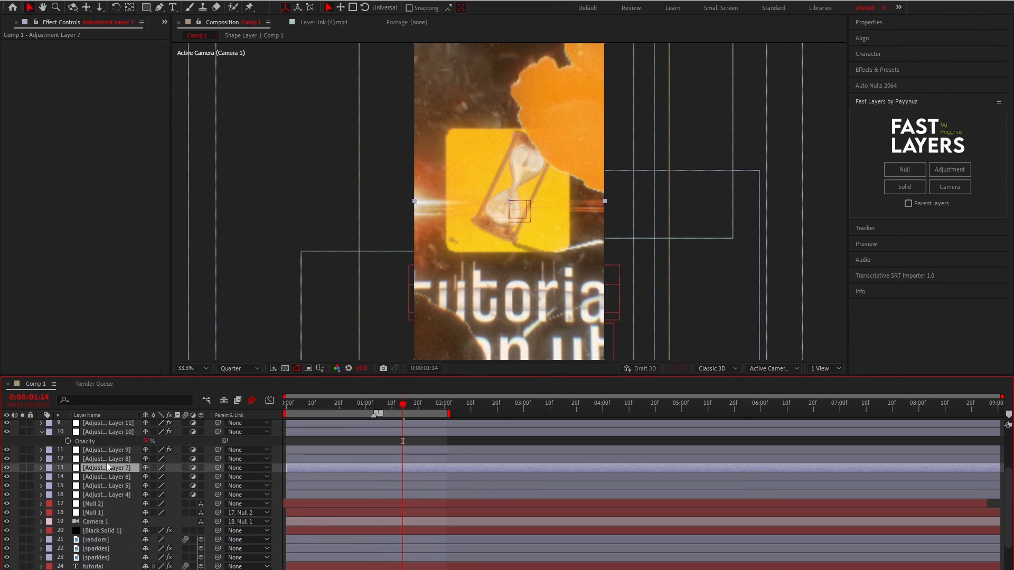
{"action": "left_click", "coordinate": [110, 449]}
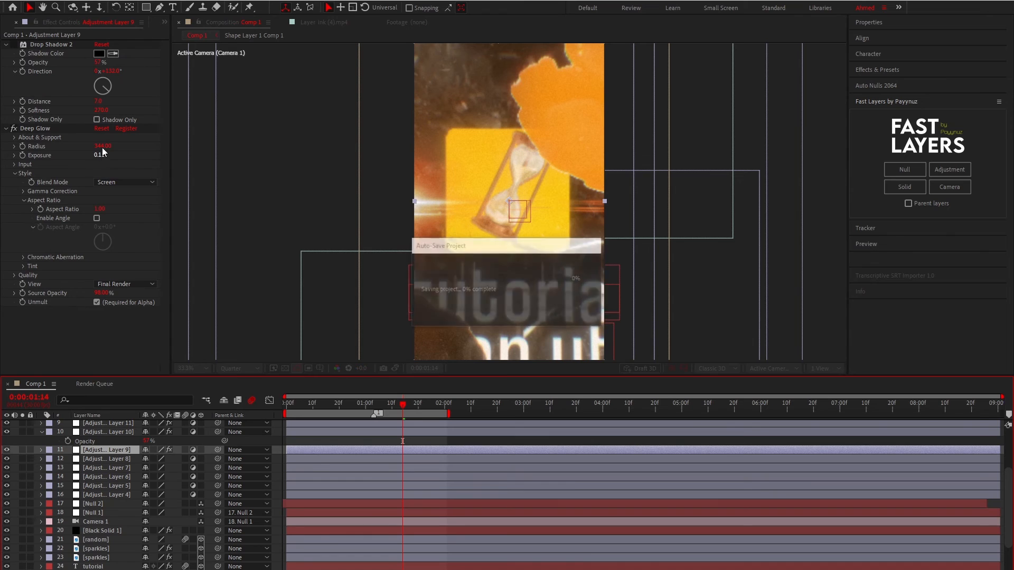
{"action": "left_click_drag", "start_coordinate": [97, 157], "coordinate": [95, 157]}
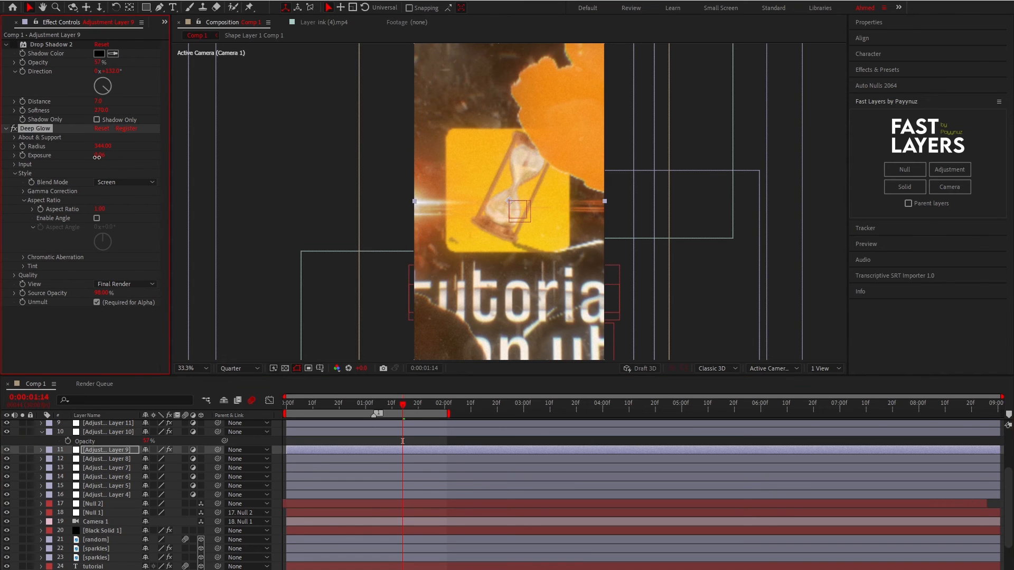
{"action": "left_click", "coordinate": [96, 160]}
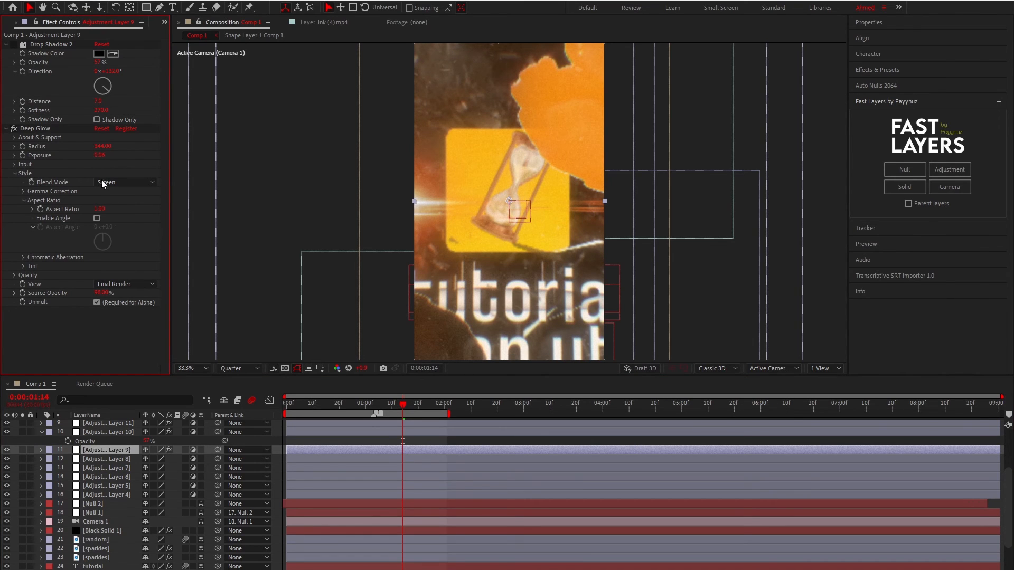
Apply the uni.Heatwave effect to Adjustment Layer 8.
{"action": "left_click", "coordinate": [109, 460]}
{"action": "key", "text": "ctrl+space"}
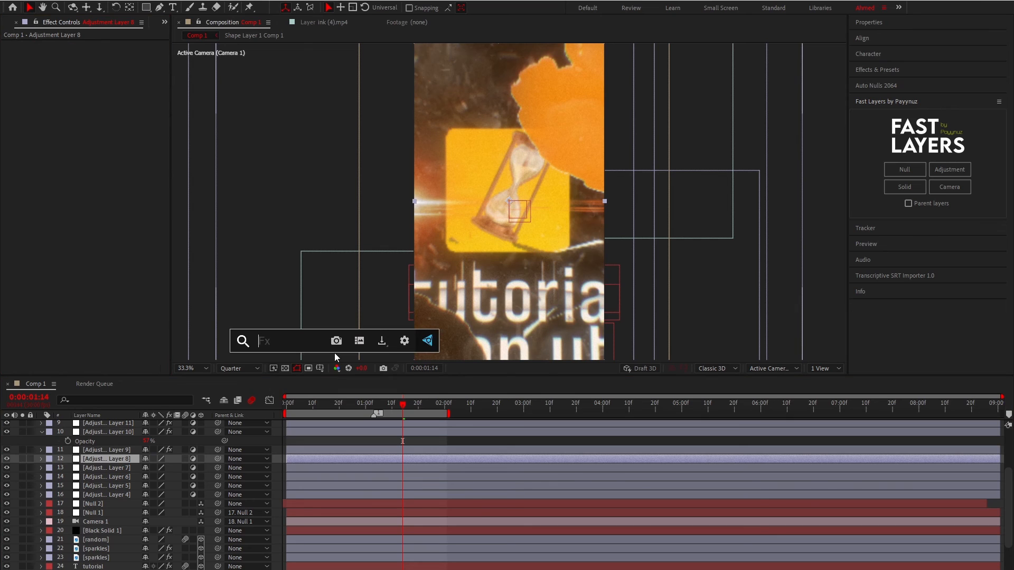
{"action": "type", "text": "uni. h"}
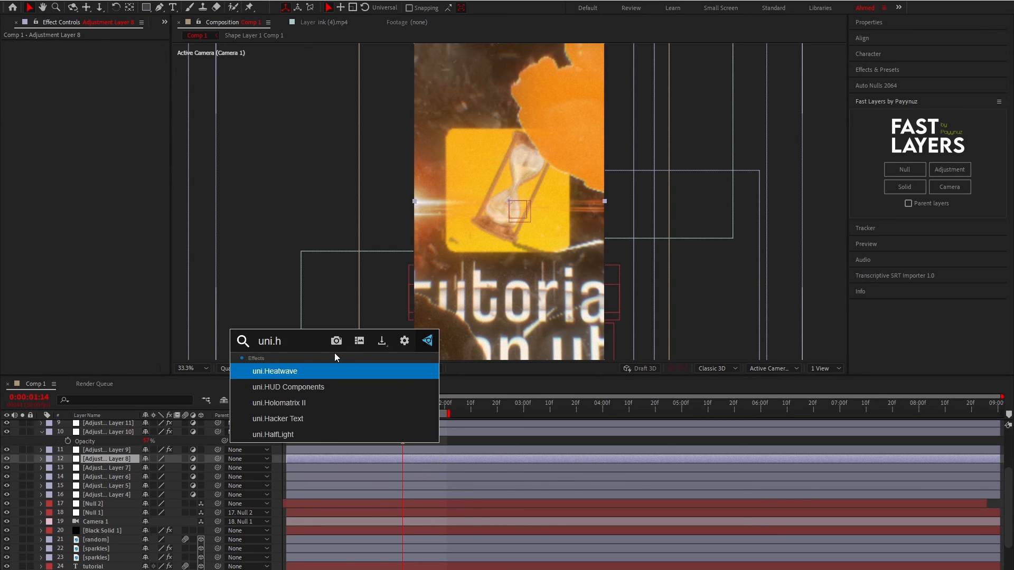
{"action": "key", "text": "Return"}
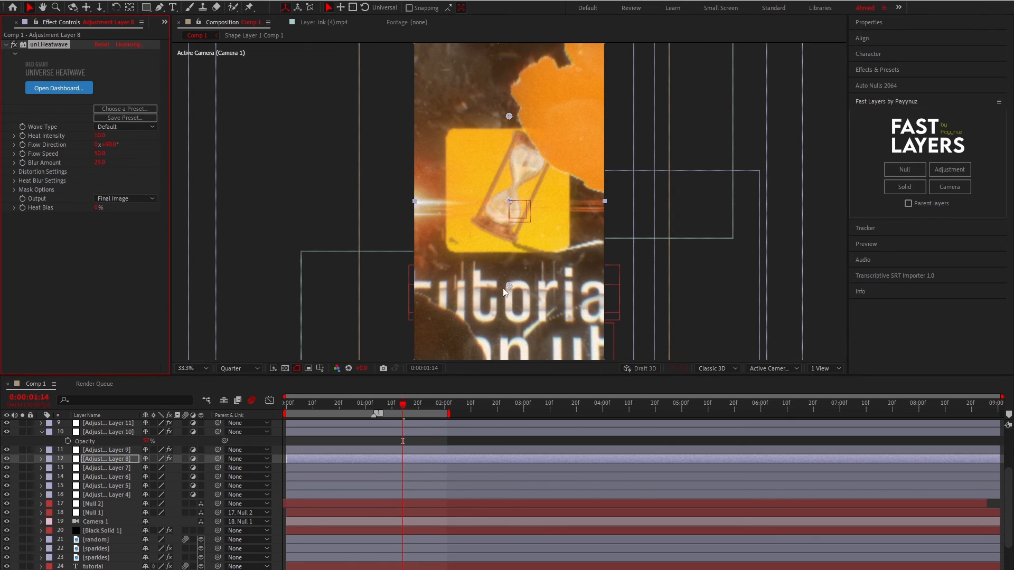
Find the "time warp my" user preset and apply it to Adjustment Layer 8.
{"action": "left_click", "coordinate": [879, 71]}
{"action": "left_click", "coordinate": [878, 82]}
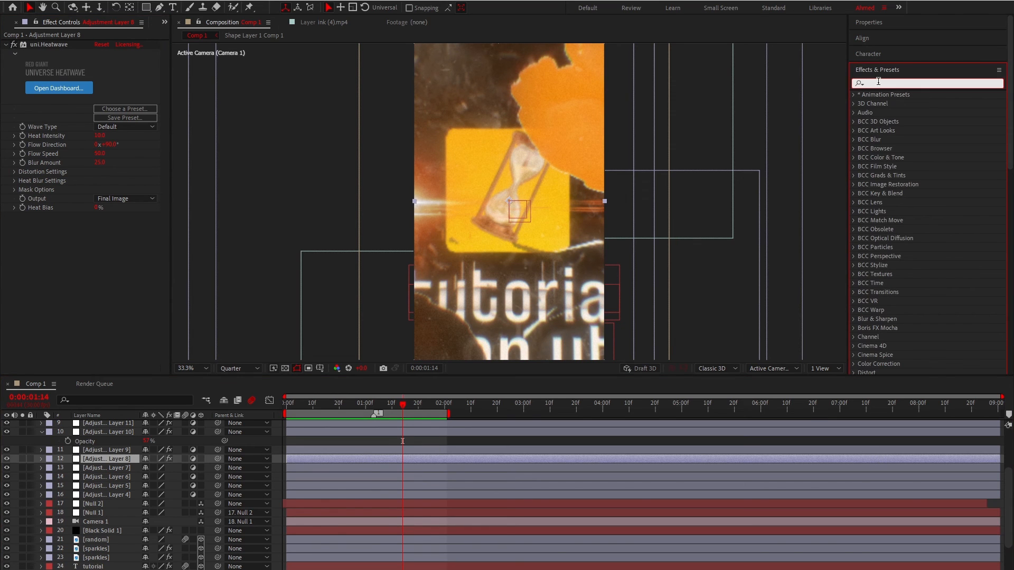
{"action": "type", "text": "time w"}
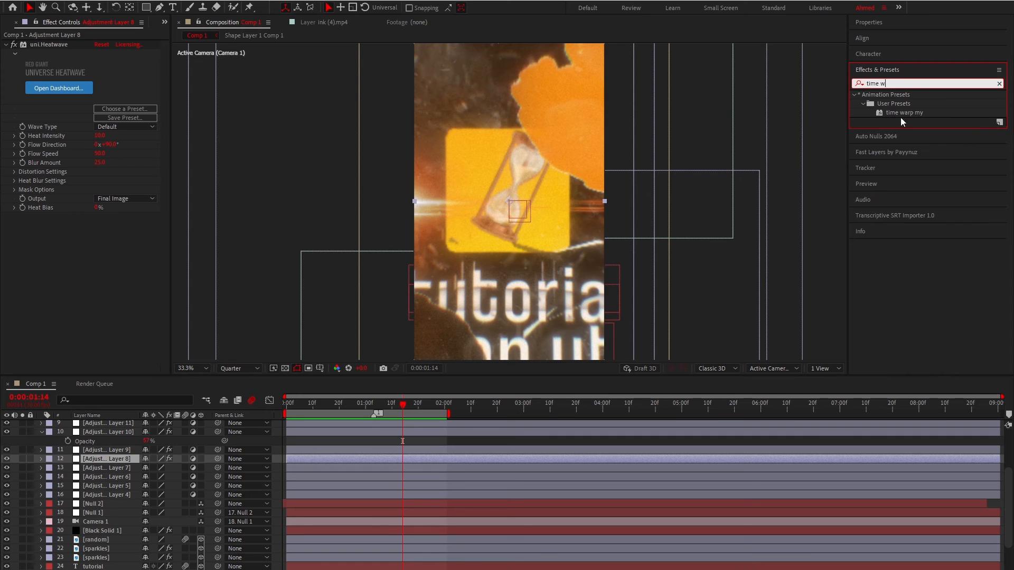
{"action": "left_click_drag", "start_coordinate": [902, 113], "coordinate": [322, 305]}
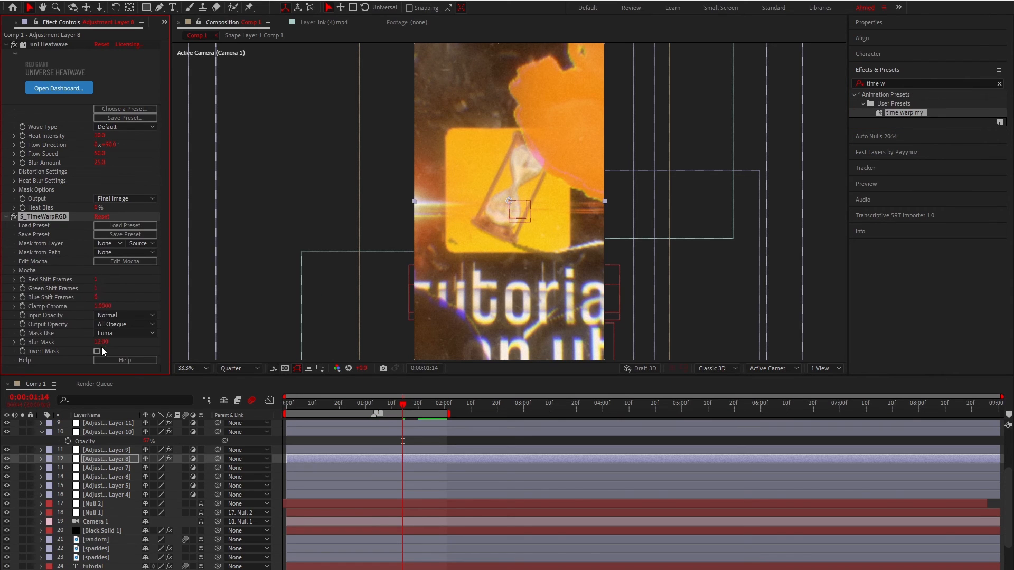
Move the S_TimeWarpRGB effect from Adjustment Layer 8 to Adjustment Layer 7 and lower that layer's opacity to 47%.
{"action": "left_click", "coordinate": [100, 459]}
{"action": "left_click", "coordinate": [71, 216]}
{"action": "left_click", "coordinate": [118, 468]}
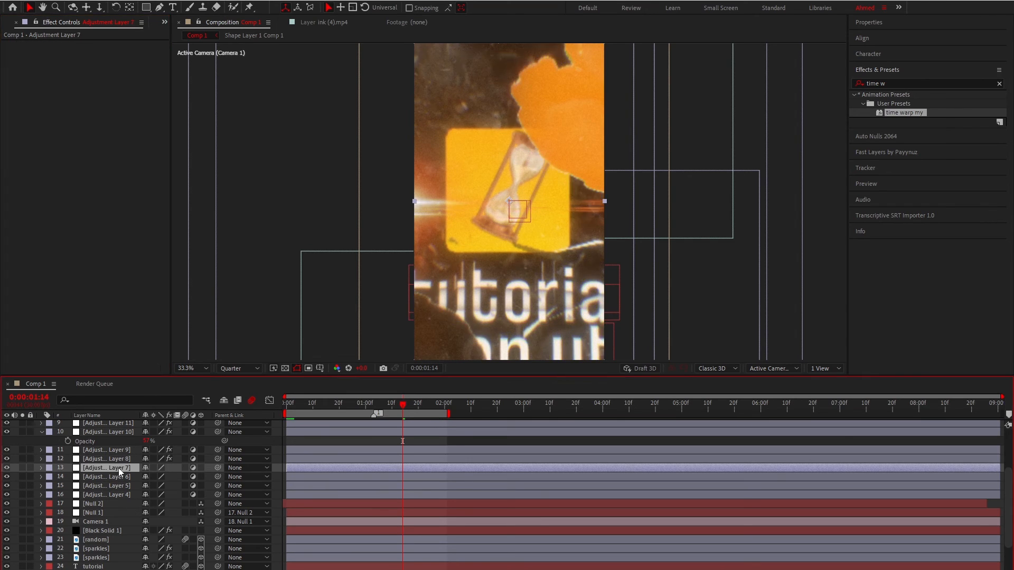
{"action": "key", "text": "ctrl+v"}
{"action": "key", "text": "t"}
{"action": "left_click_drag", "start_coordinate": [149, 478], "coordinate": [135, 479]}
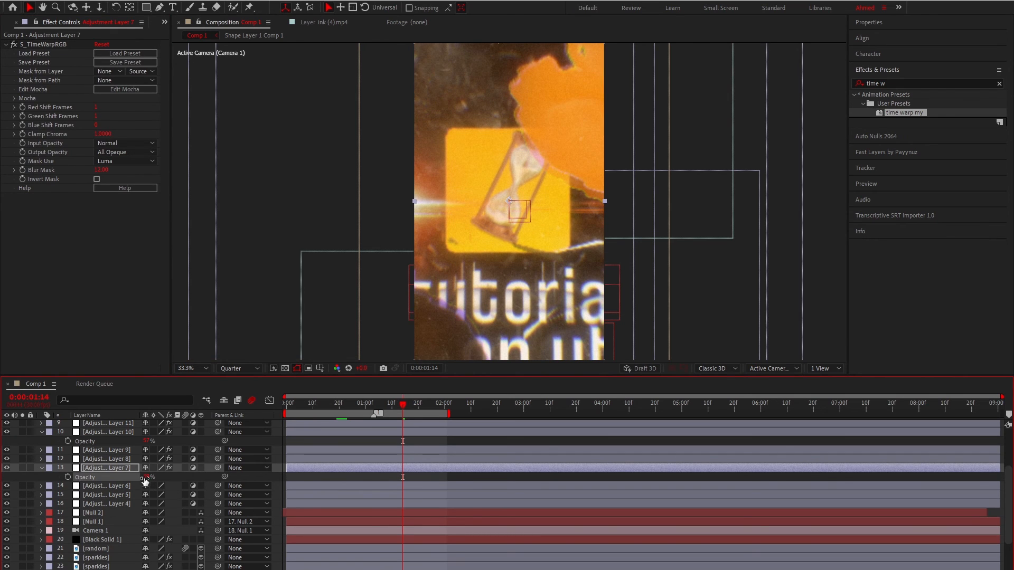
Add Posterize Time to Adjustment Layer 6 with a frame rate of 14.
{"action": "left_click", "coordinate": [111, 493]}
{"action": "left_click", "coordinate": [110, 489]}
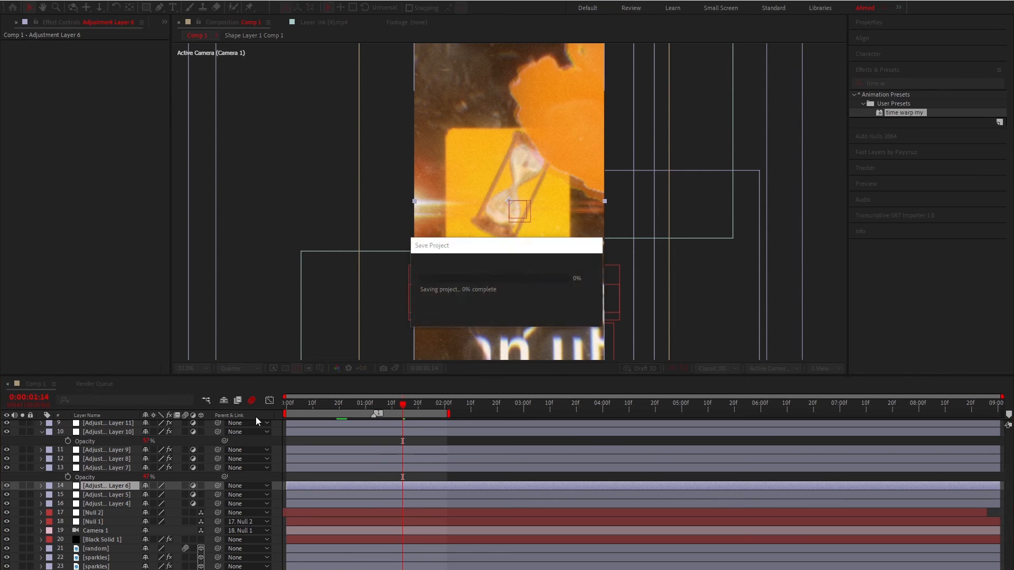
{"action": "key", "text": "ctrl+space"}
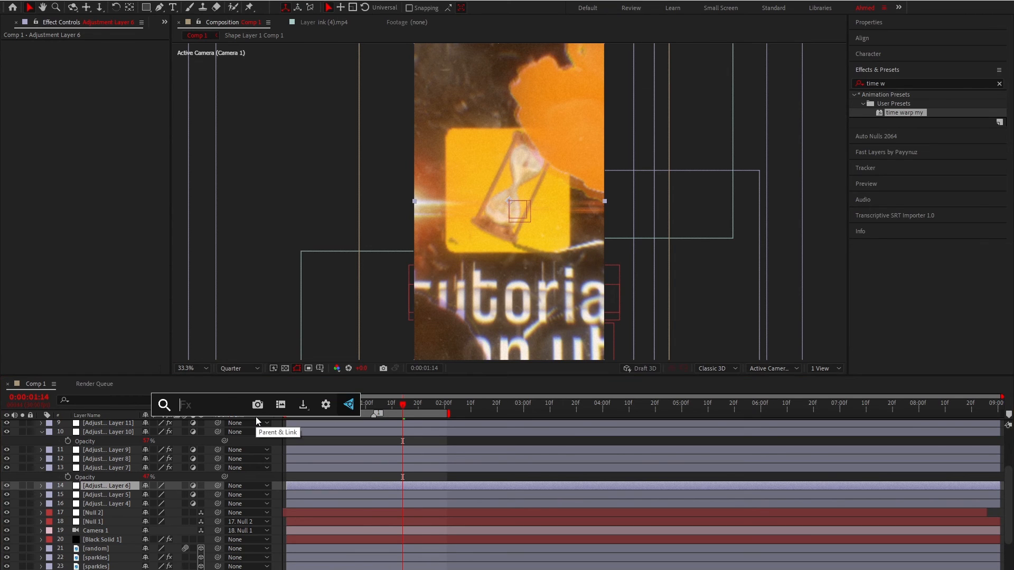
{"action": "type", "text": "pos"}
{"action": "left_click", "coordinate": [221, 449]}
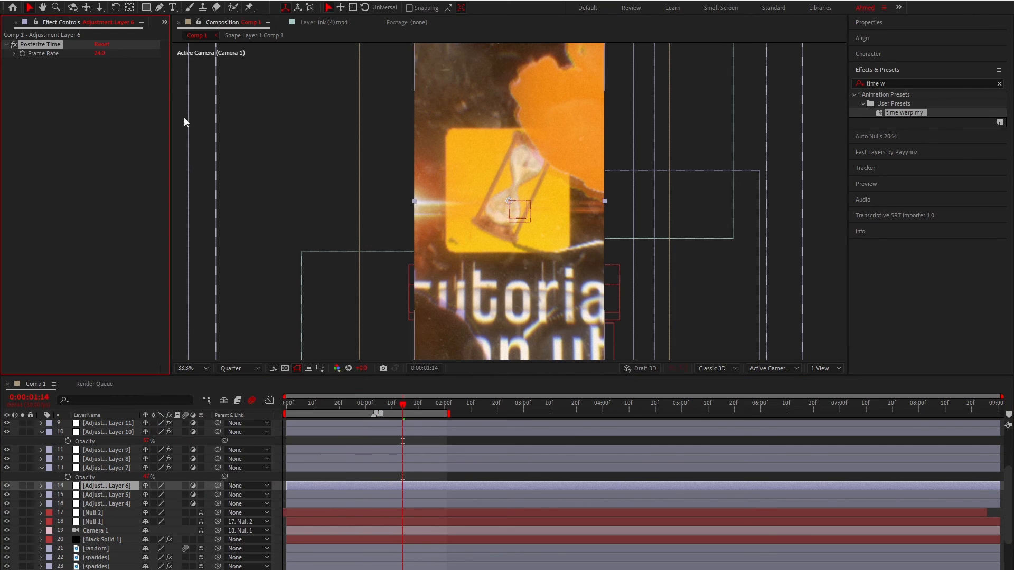
{"action": "left_click", "coordinate": [101, 55]}
{"action": "type", "text": "1"}
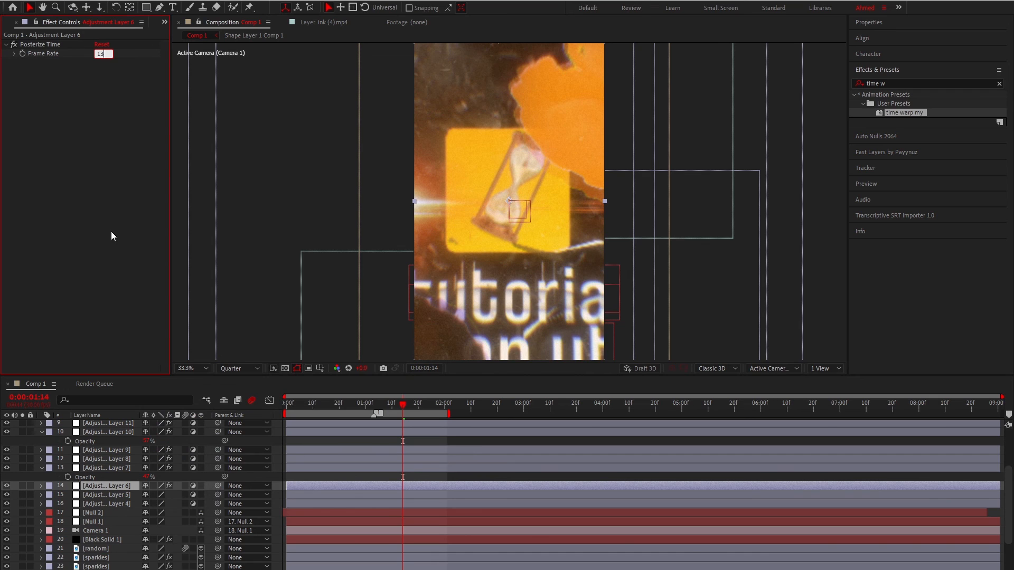
{"action": "type", "text": "3"}
{"action": "key", "text": "BackSpace"}
{"action": "type", "text": "4"}
{"action": "key", "text": "Return"}
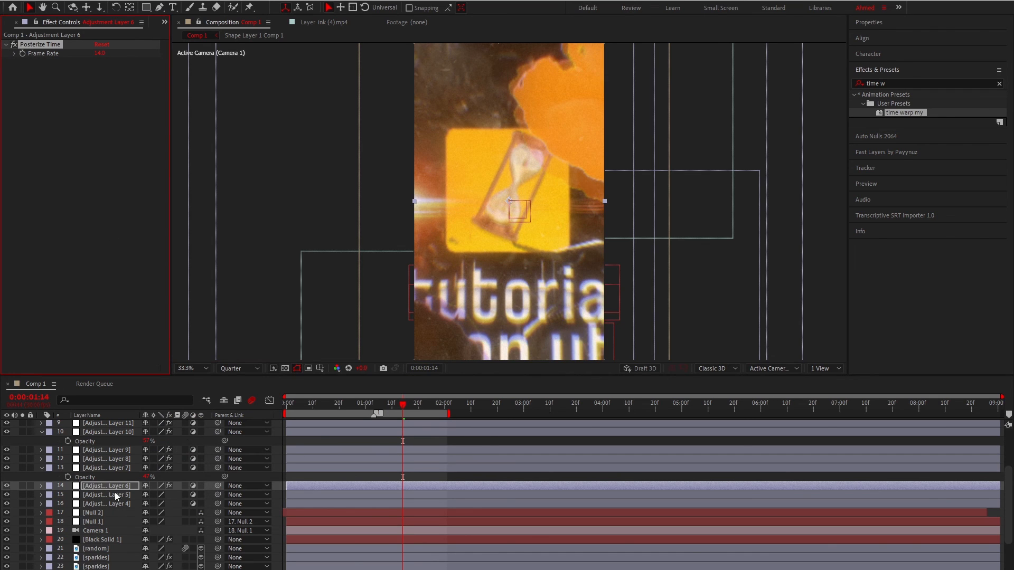
Apply the Wiggle - position preset to Adjustment Layer 5.
{"action": "left_click", "coordinate": [115, 493]}
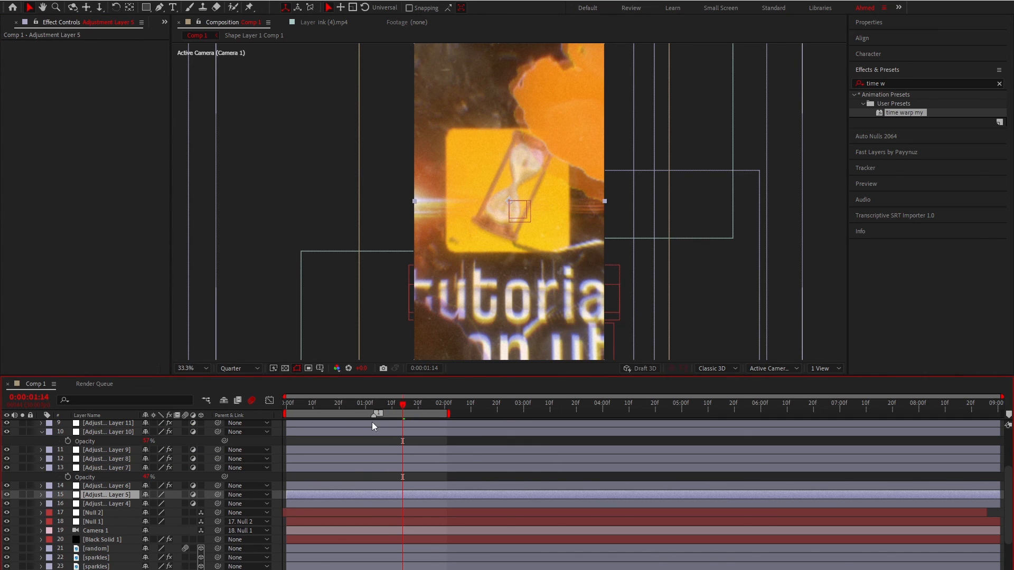
{"action": "key", "text": "ctrl+space"}
{"action": "type", "text": "wi"}
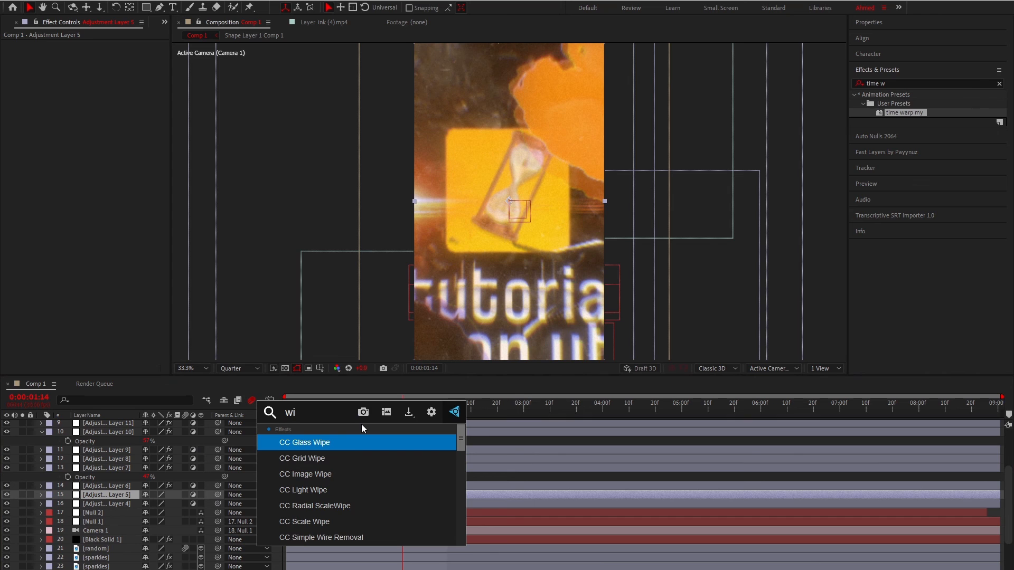
{"action": "type", "text": "gg"}
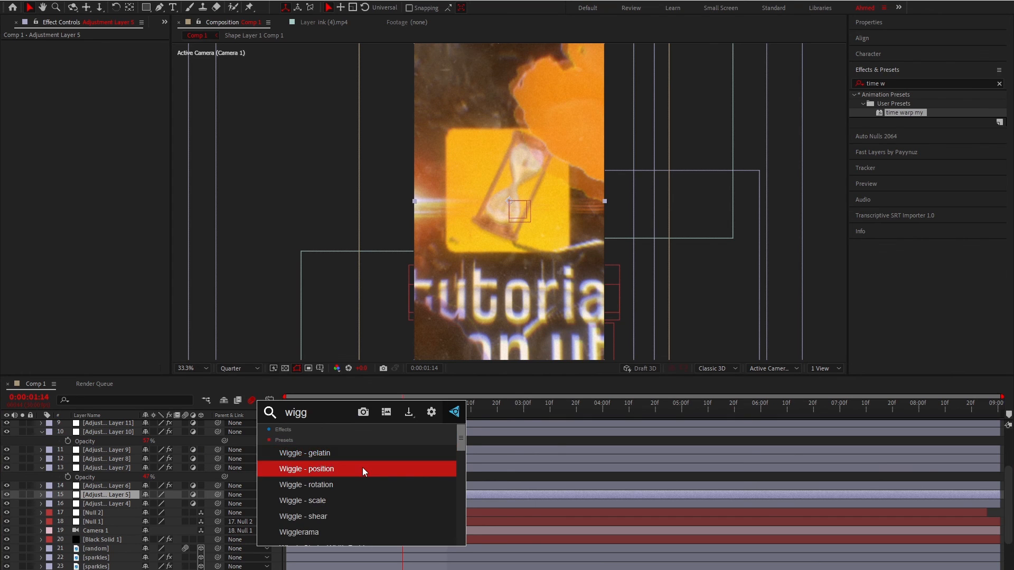
{"action": "left_click", "coordinate": [362, 468]}
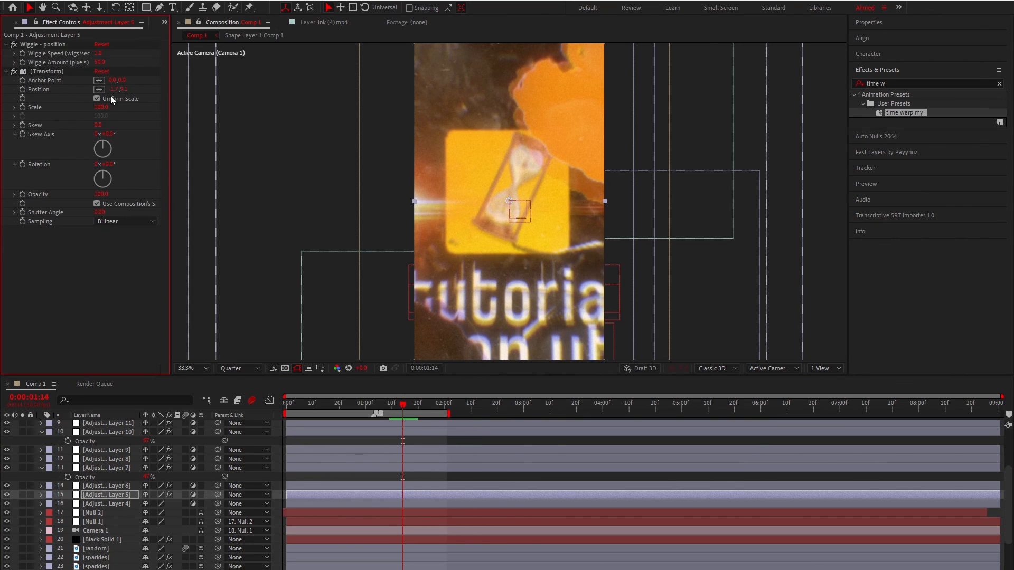
Set the Wiggle Amount on Adjustment Layer 5 to 6 pixels and preview the composition from frame 7.
{"action": "left_click", "coordinate": [98, 53]}
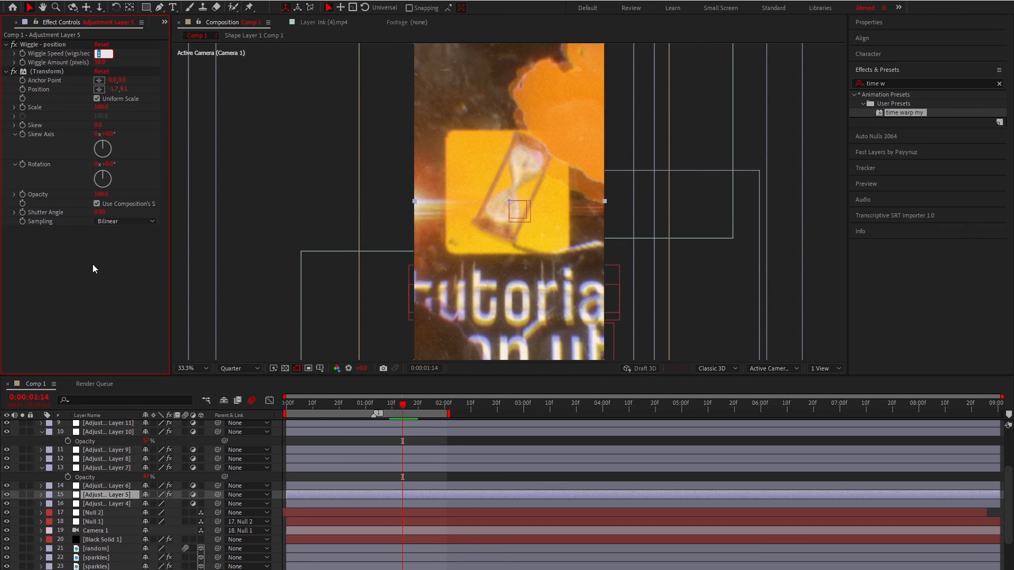
{"action": "key", "text": "Tab"}
{"action": "type", "text": "6"}
{"action": "key", "text": "Return"}
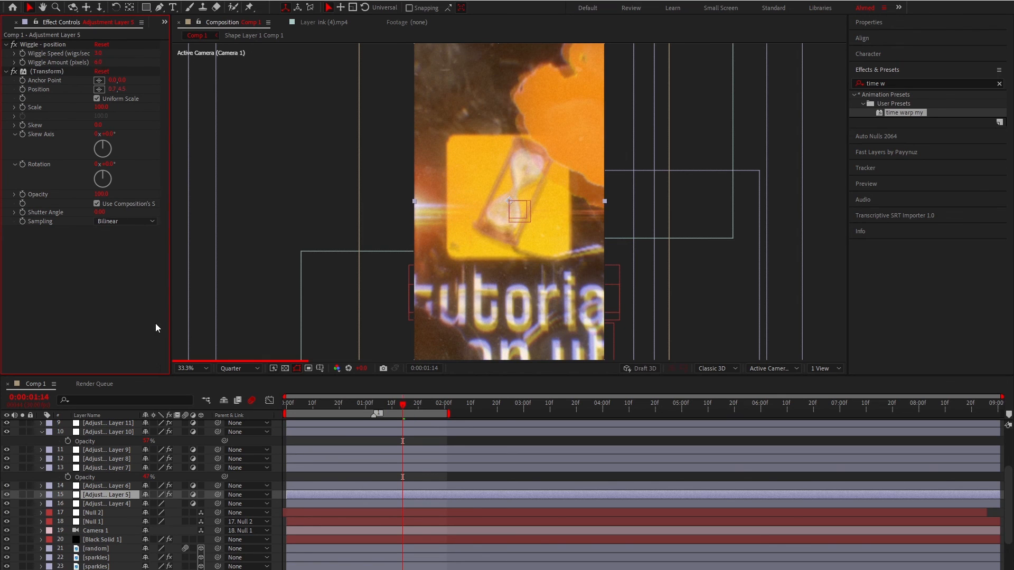
{"action": "left_click", "coordinate": [299, 410]}
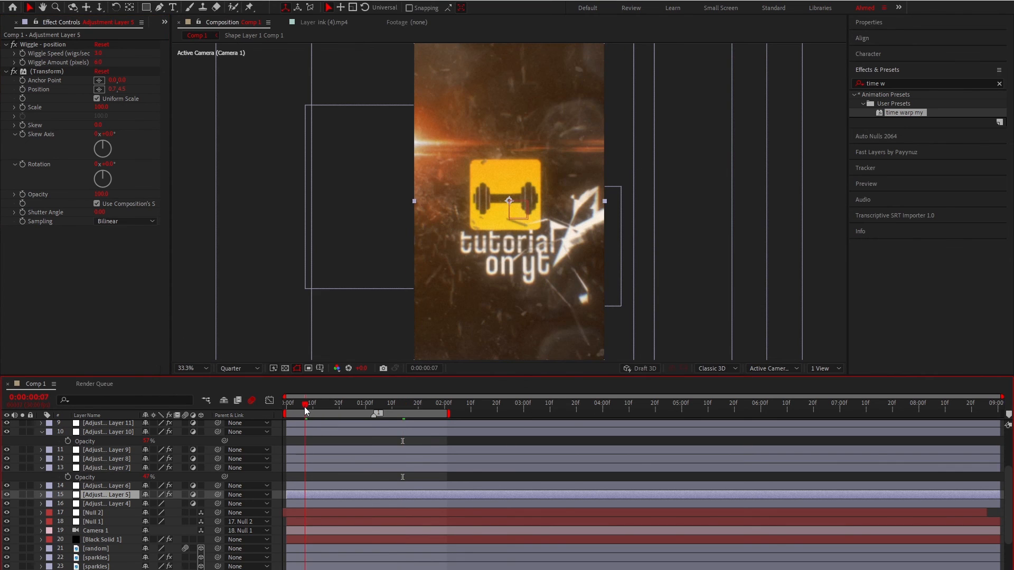
{"action": "key", "text": "space"}
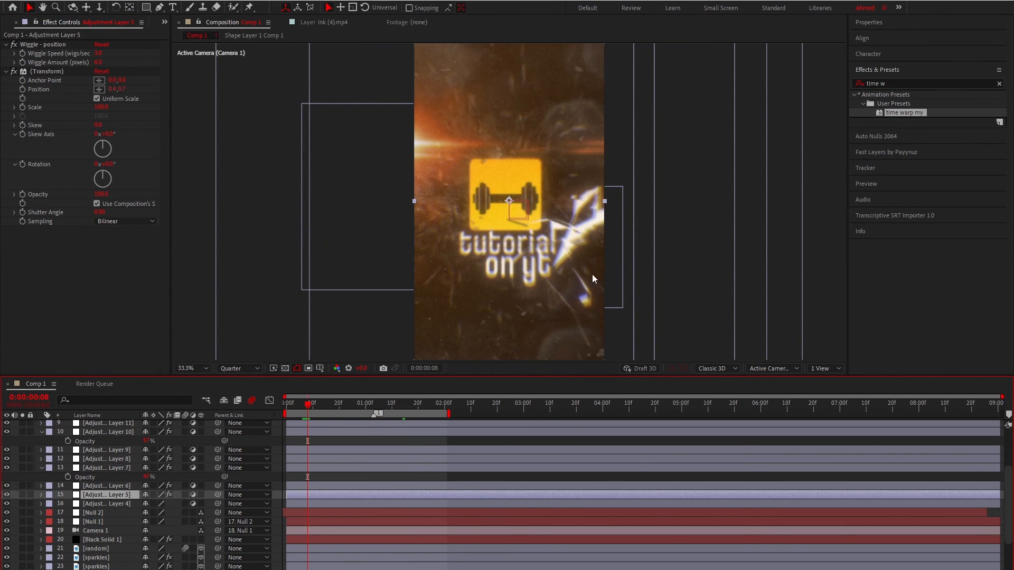
Create two new adjustment layers directly above Adjustment Layer 12.
{"action": "scroll", "coordinate": [460, 504], "scroll_direction": "up", "scroll_amount": 3}
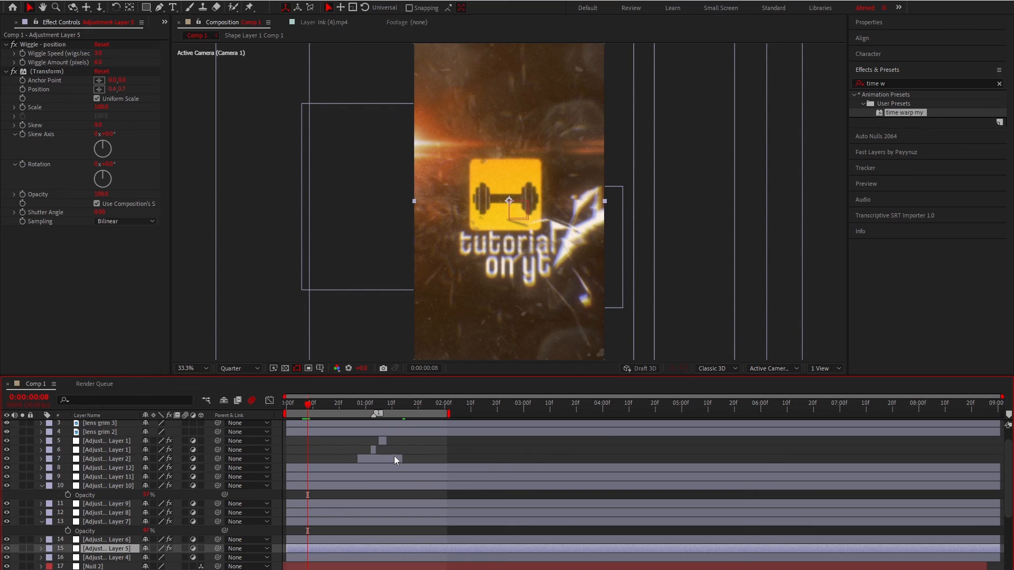
{"action": "left_click", "coordinate": [365, 468]}
{"action": "key", "text": "ctrl+alt+y"}
{"action": "key", "text": "ctrl+alt+y"}
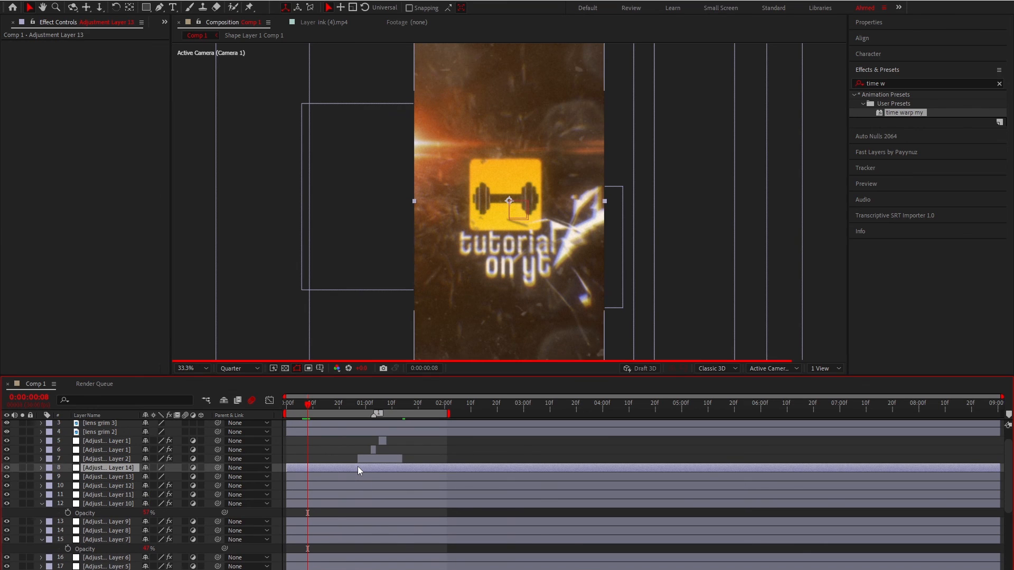
Add Curves to Adjustment Layer 14 and pull the lower part of the RGB curve slightly down to darken the shadows.
{"action": "key", "text": "ctrl+space"}
{"action": "type", "text": "curv"}
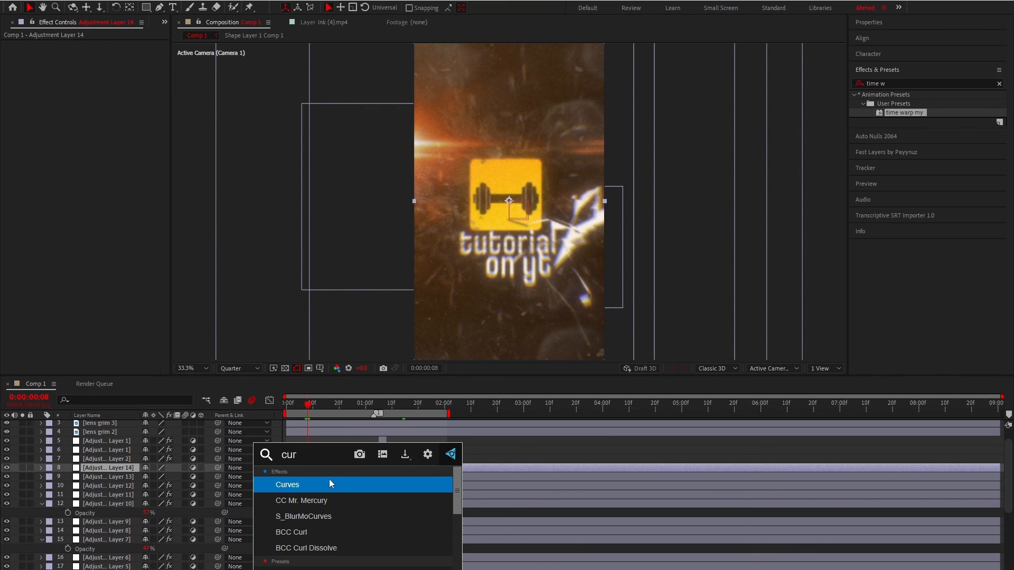
{"action": "left_click", "coordinate": [315, 483]}
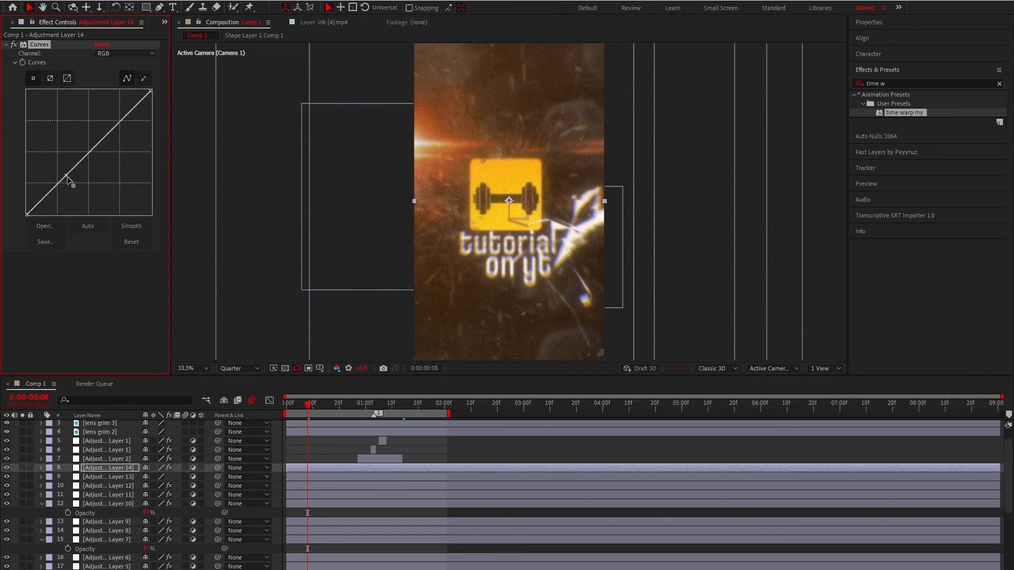
{"action": "left_click_drag", "start_coordinate": [67, 176], "coordinate": [70, 181]}
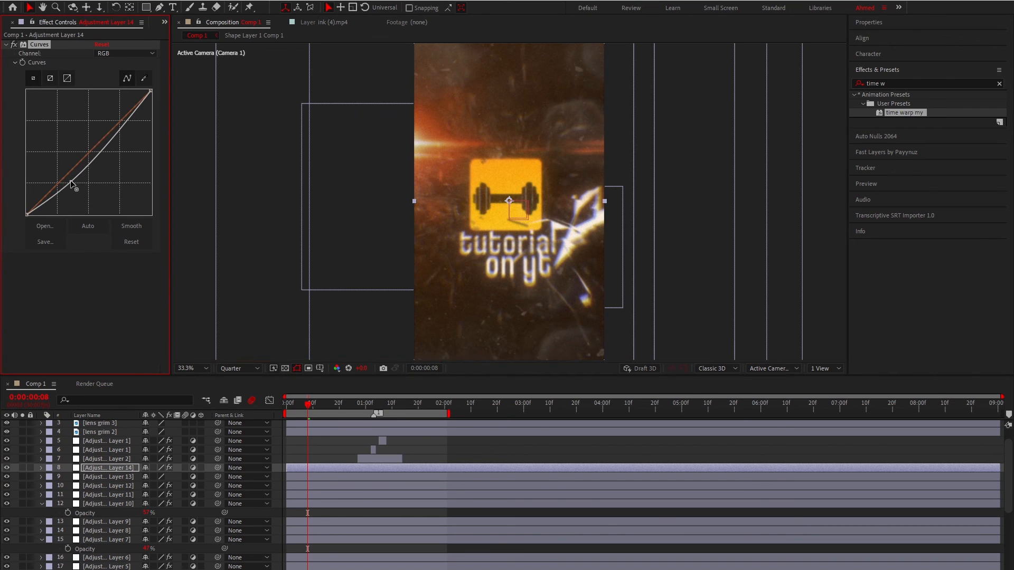
Add Brightness & Contrast to Adjustment Layer 13 and set its Contrast to 23.
{"action": "left_click", "coordinate": [107, 477]}
{"action": "key", "text": "ctrl+space"}
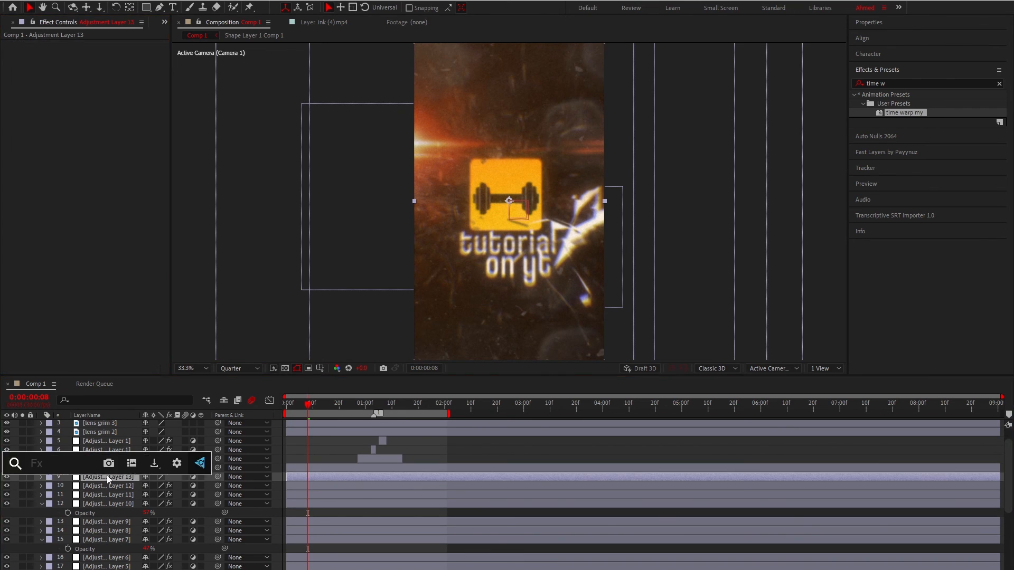
{"action": "type", "text": "bri"}
{"action": "key", "text": "Return"}
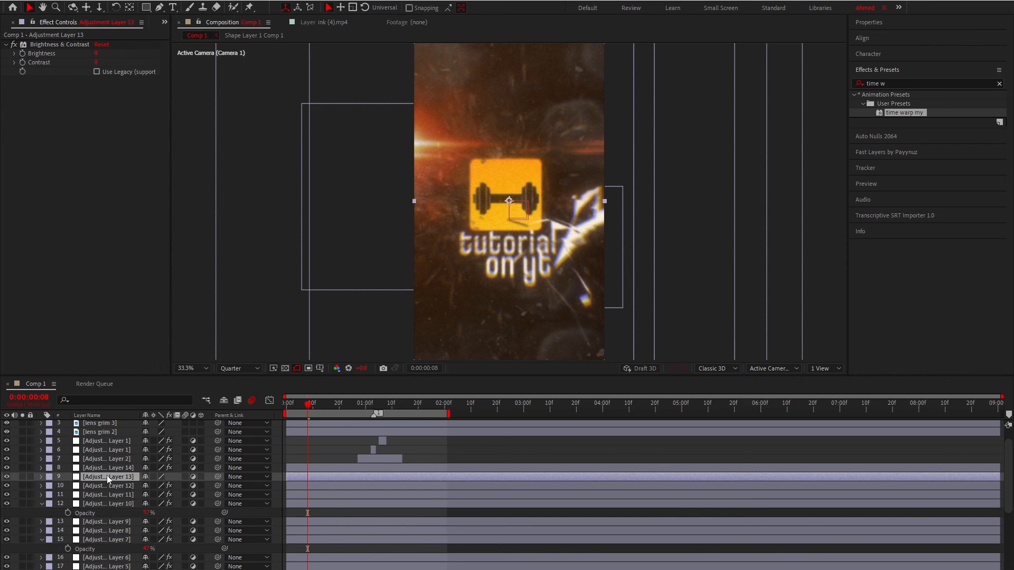
{"action": "left_click", "coordinate": [96, 61]}
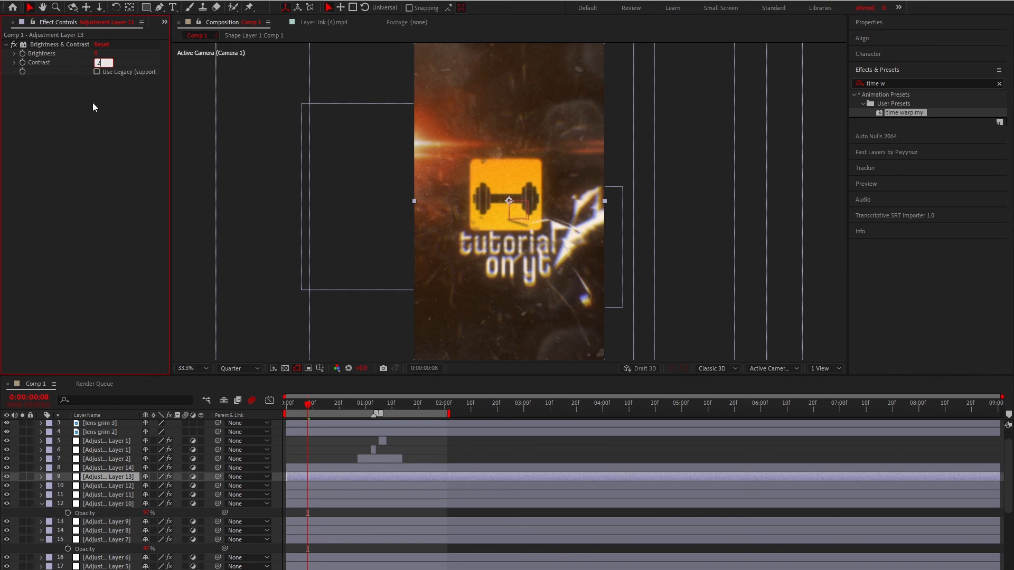
{"action": "type", "text": "23"}
{"action": "key", "text": "Return"}
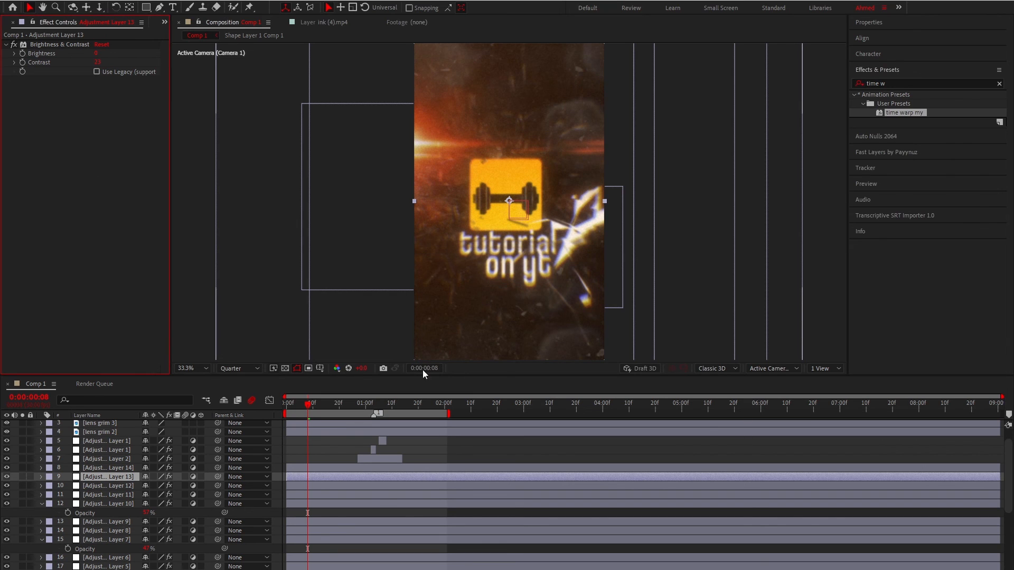
Fine-tune the Deep Glow exposure and radius on Adjustment Layer 9.
{"action": "left_click", "coordinate": [113, 531]}
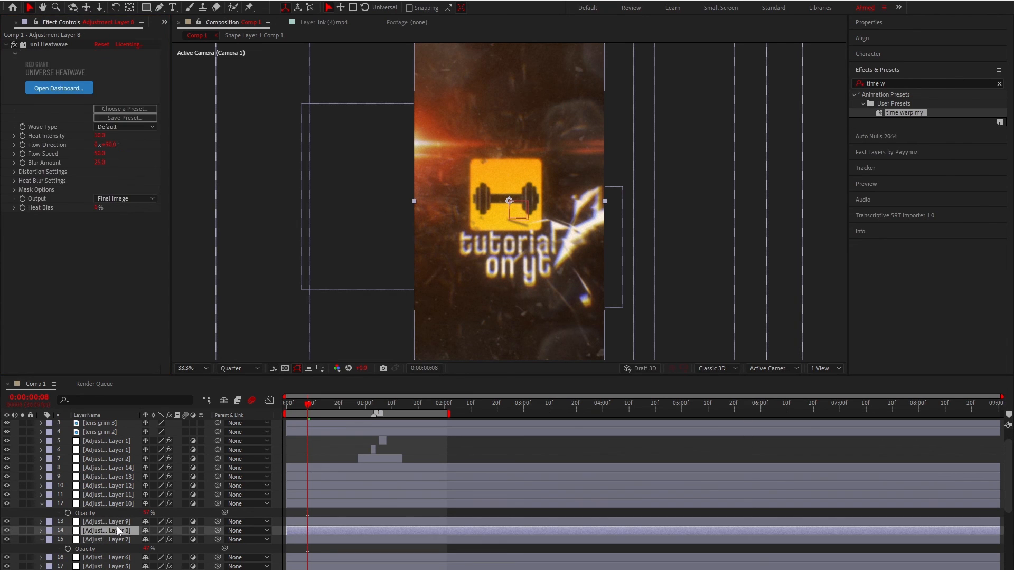
{"action": "left_click", "coordinate": [118, 523]}
{"action": "left_click_drag", "start_coordinate": [102, 157], "coordinate": [107, 157]}
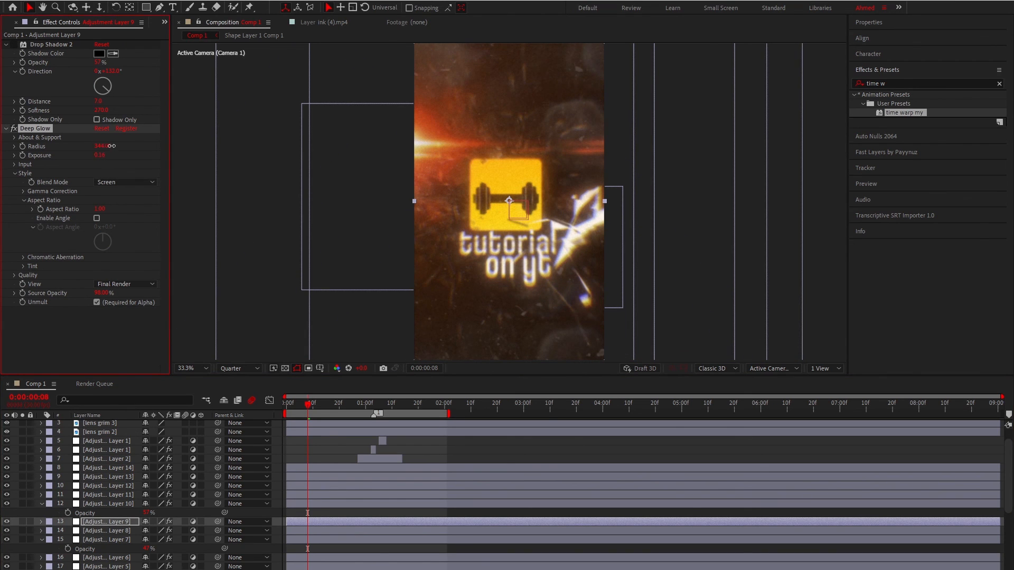
{"action": "left_click_drag", "start_coordinate": [112, 146], "coordinate": [115, 145]}
{"action": "left_click", "coordinate": [302, 452]}
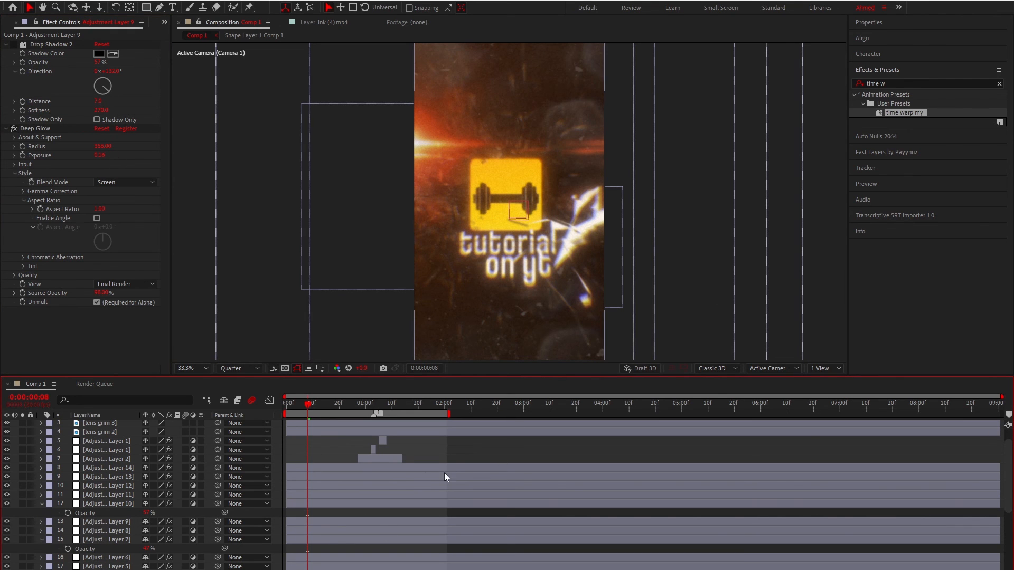
Pre-compose all layers of Comp 1 into a single nested composition.
{"action": "scroll", "coordinate": [334, 460], "scroll_direction": "down", "scroll_amount": 5}
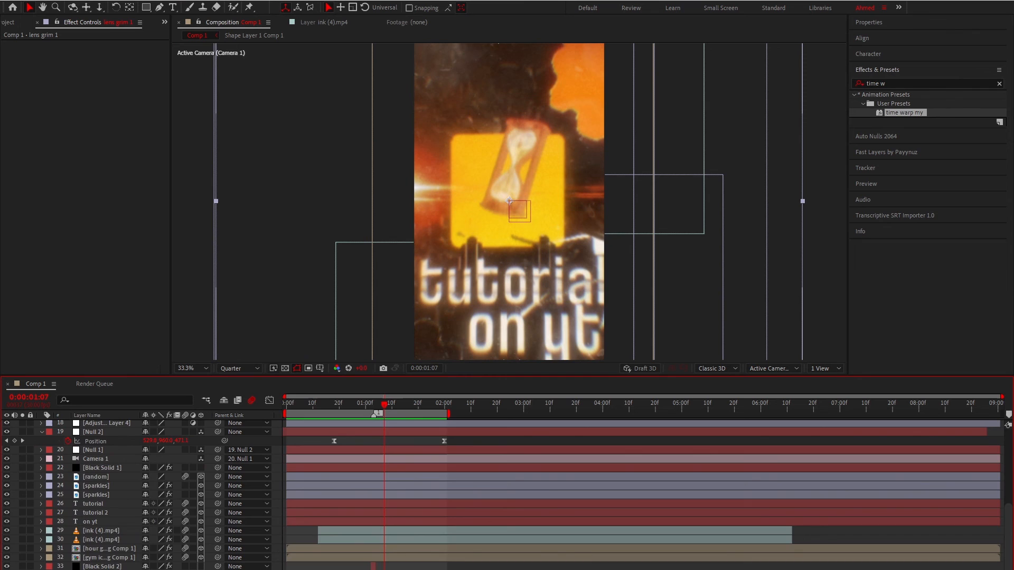
{"action": "key", "text": "p"}
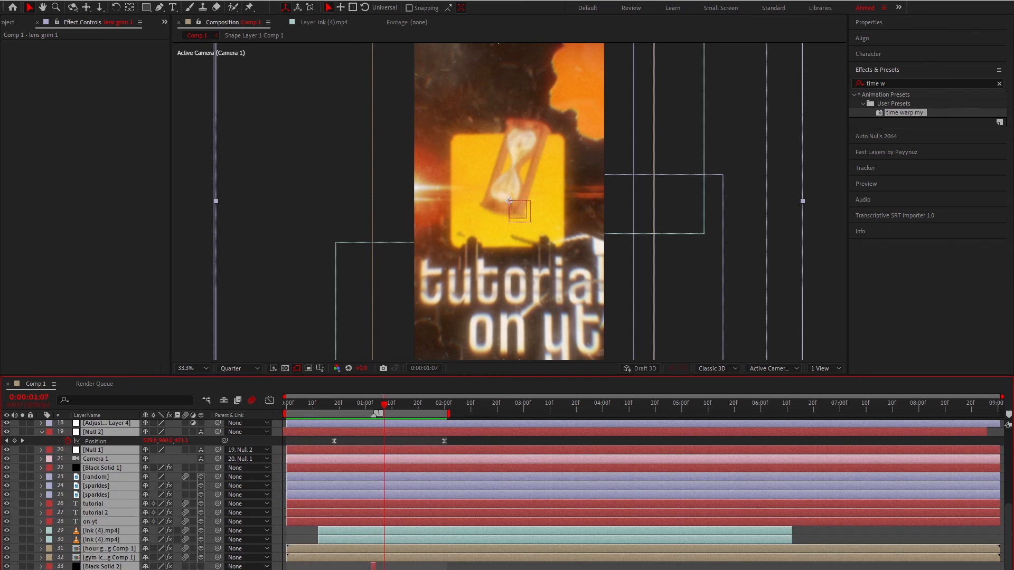
{"action": "right_click", "coordinate": [332, 566]}
{"action": "left_click", "coordinate": [373, 509]}
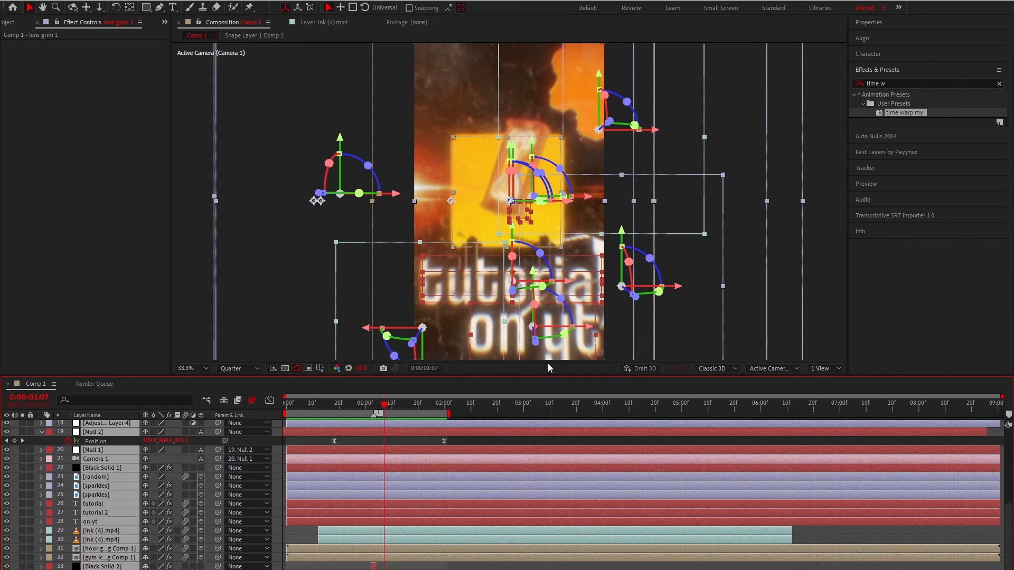
{"action": "left_click", "coordinate": [523, 357]}
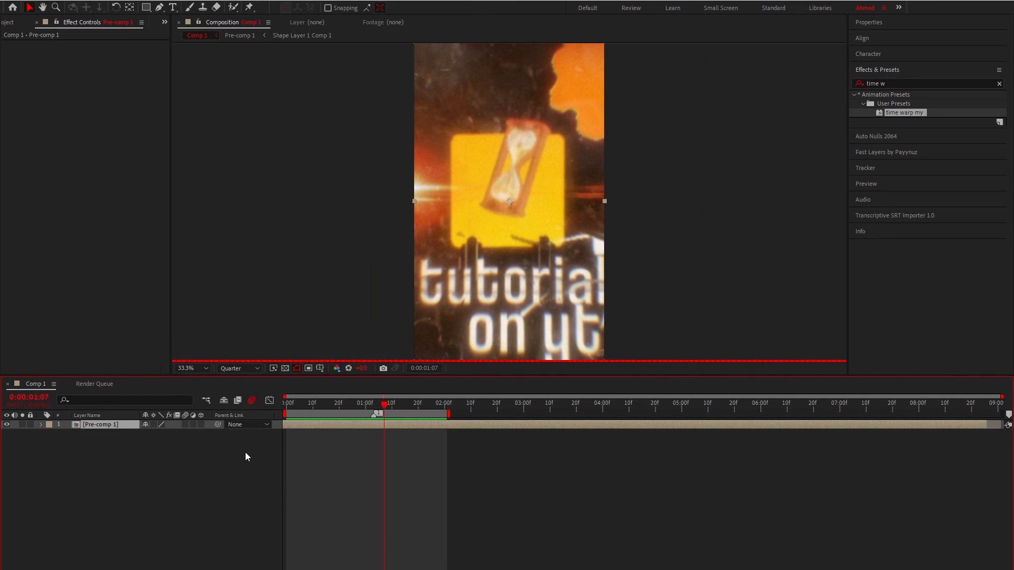
Scale the pre-composed layer in Comp 1 to 102%.
{"action": "key", "text": "s"}
{"action": "left_click", "coordinate": [155, 432]}
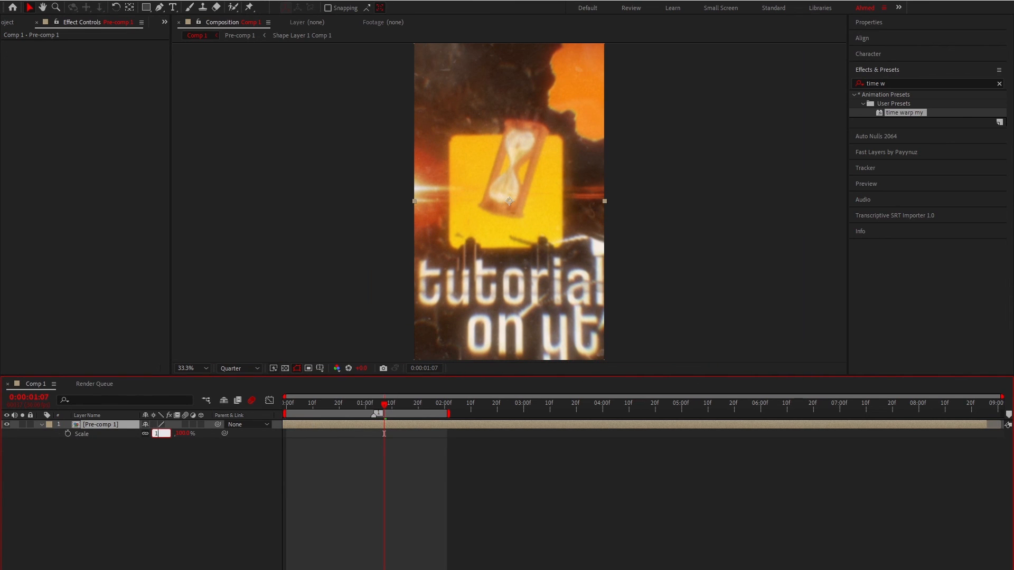
{"action": "type", "text": "102"}
{"action": "key", "text": "Return"}
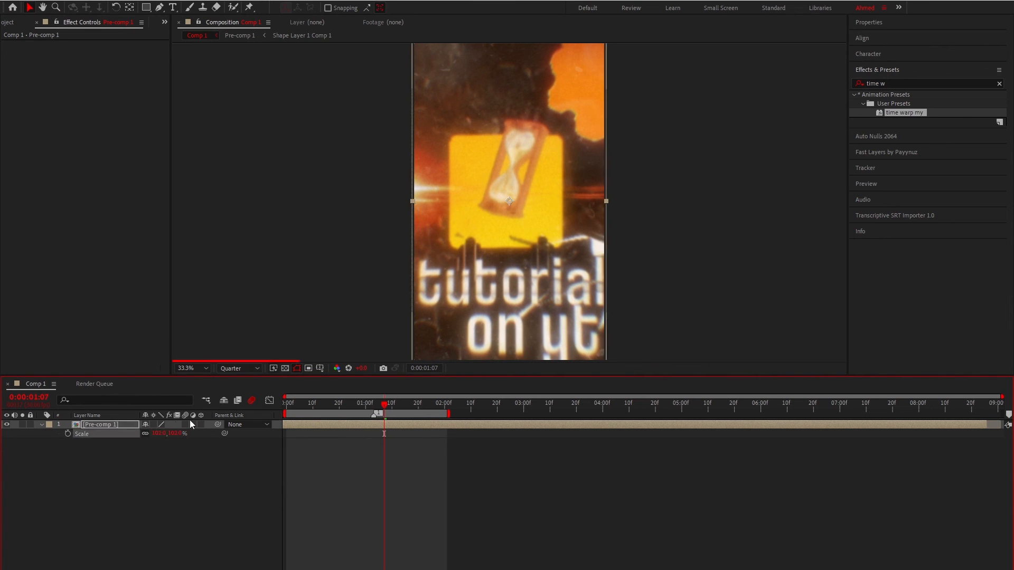
{"action": "left_click", "coordinate": [373, 404]}
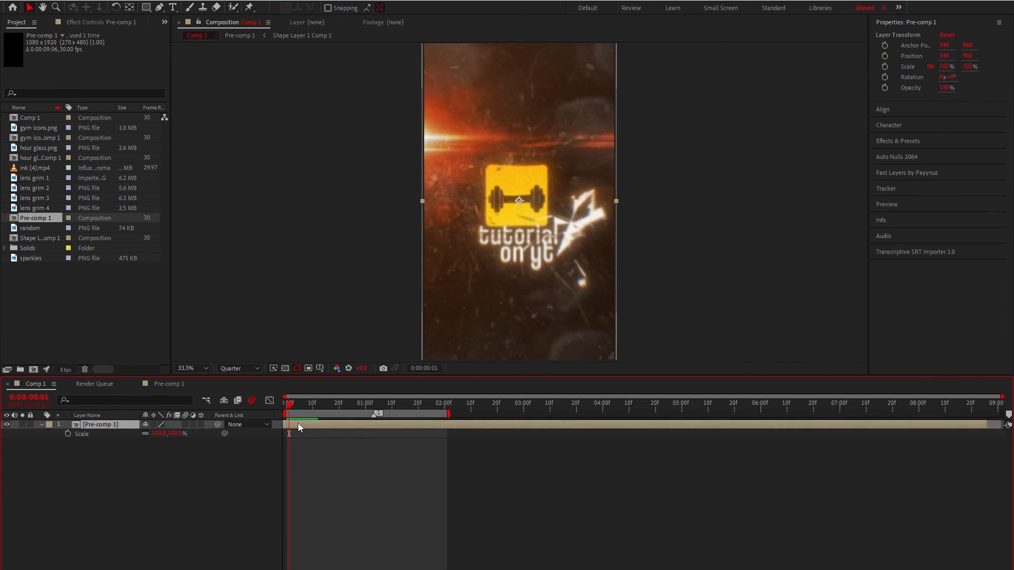
Open the pre-composition and create two new adjustment layers directly above Adjustment Layer 12.
{"action": "double_click", "coordinate": [298, 423]}
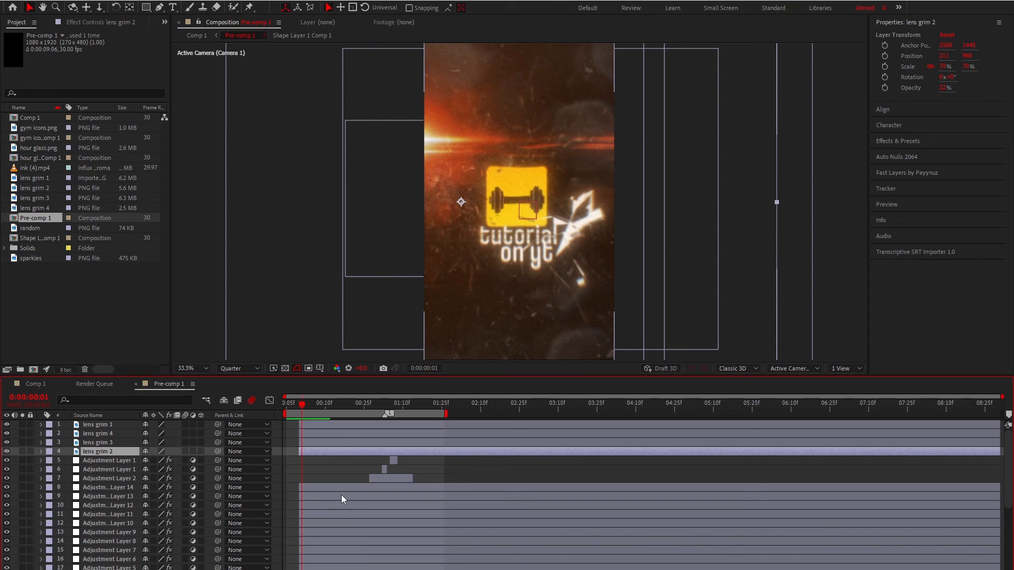
{"action": "left_click", "coordinate": [342, 504]}
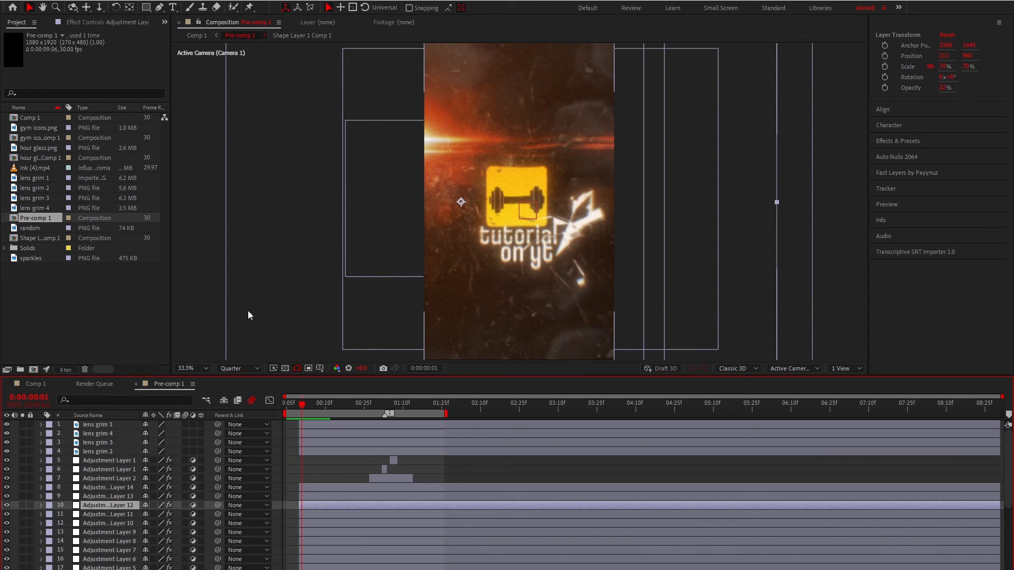
{"action": "left_click", "coordinate": [112, 25]}
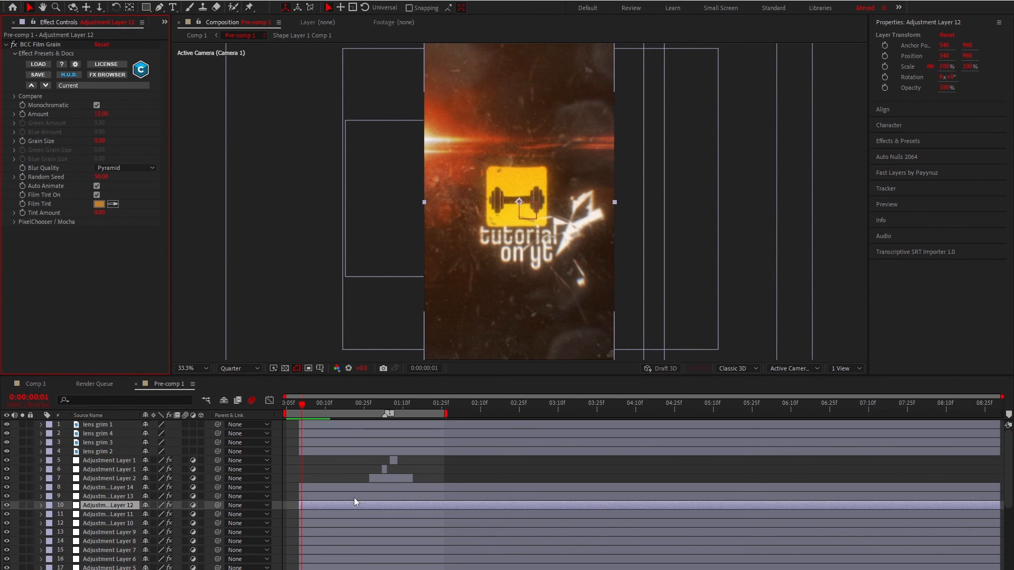
{"action": "key", "text": "ctrl+alt+y"}
{"action": "key", "text": "ctrl+alt+y"}
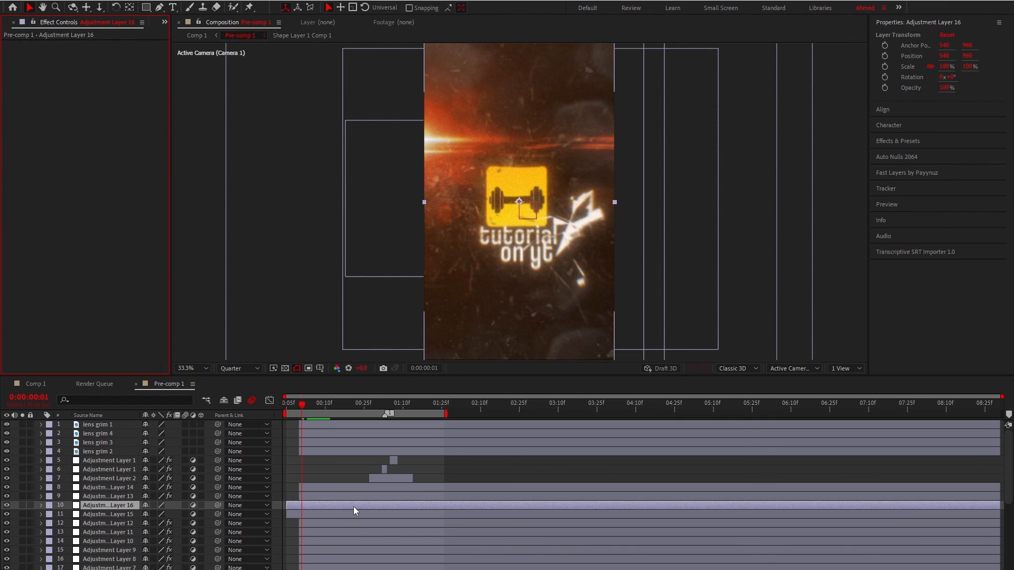
Move the two new adjustment layers below Adjustment Layer 12 and trim their starts close to where the other layers begin.
{"action": "left_click", "coordinate": [125, 515], "text": "shift"}
{"action": "left_click_drag", "start_coordinate": [106, 511], "coordinate": [102, 524]}
{"action": "left_click_drag", "start_coordinate": [285, 521], "coordinate": [295, 526]}
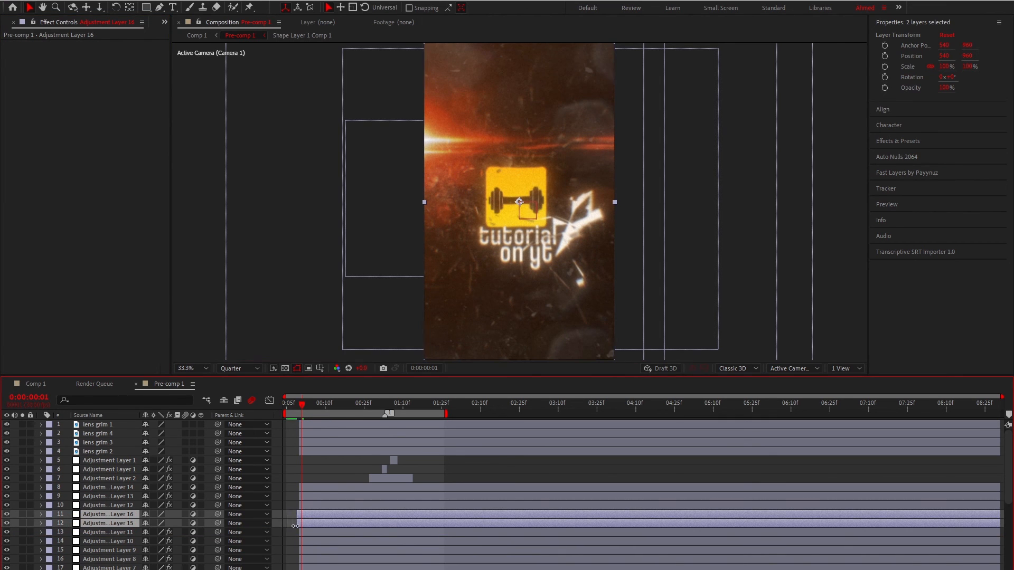
Apply the Flicker my preset to Adjustment Layer 15.
{"action": "left_click", "coordinate": [325, 524]}
{"action": "key", "text": "ctrl+space"}
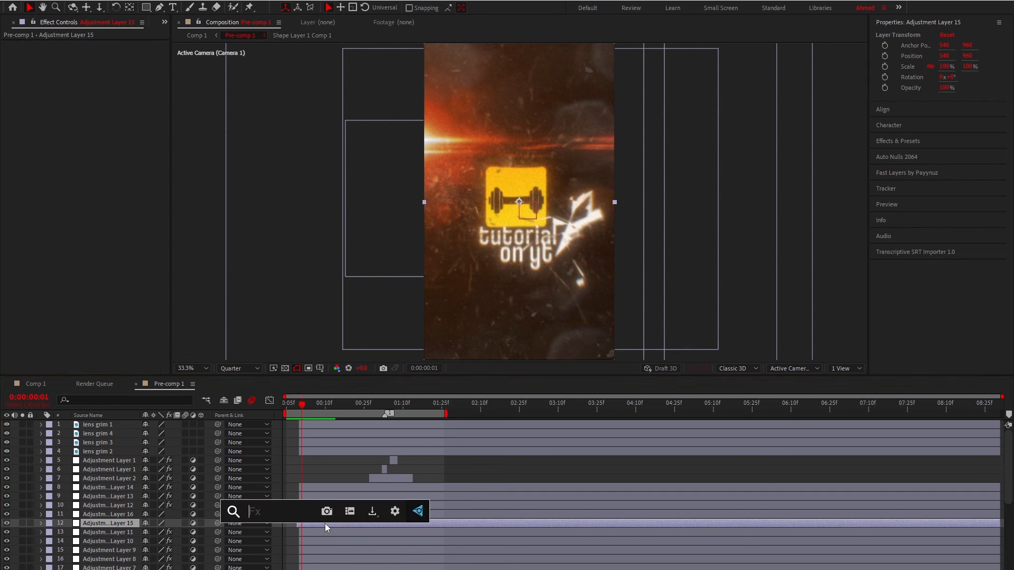
{"action": "type", "text": "flicker m"}
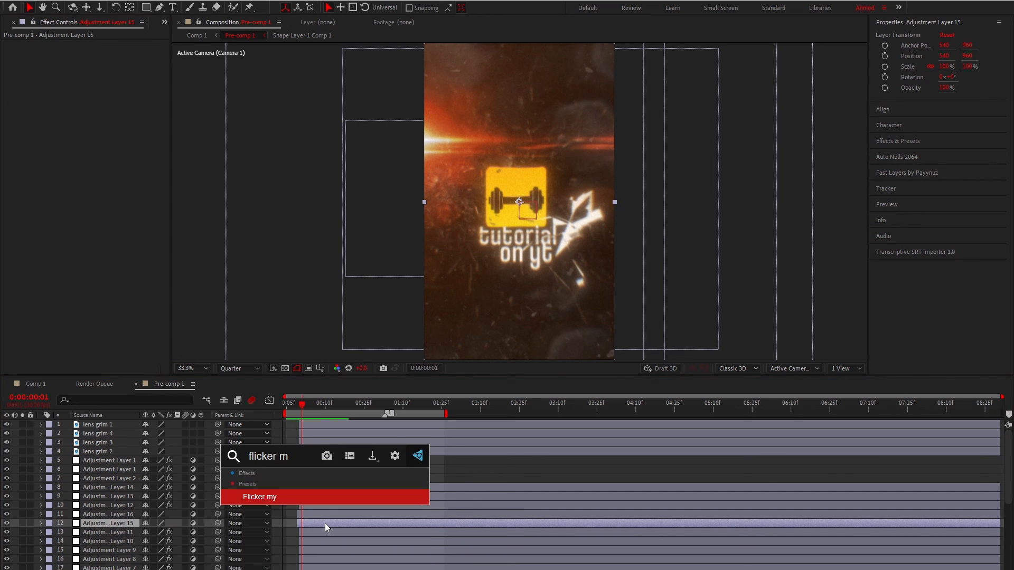
{"action": "key", "text": "Return"}
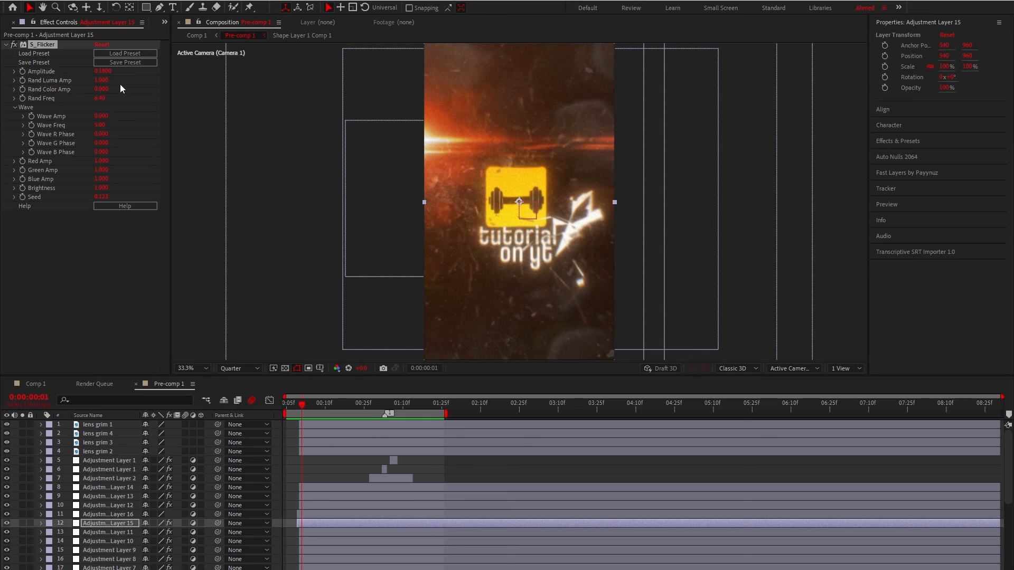
Add the BCC LED effect to Adjustment Layer 16.
{"action": "left_click", "coordinate": [362, 515]}
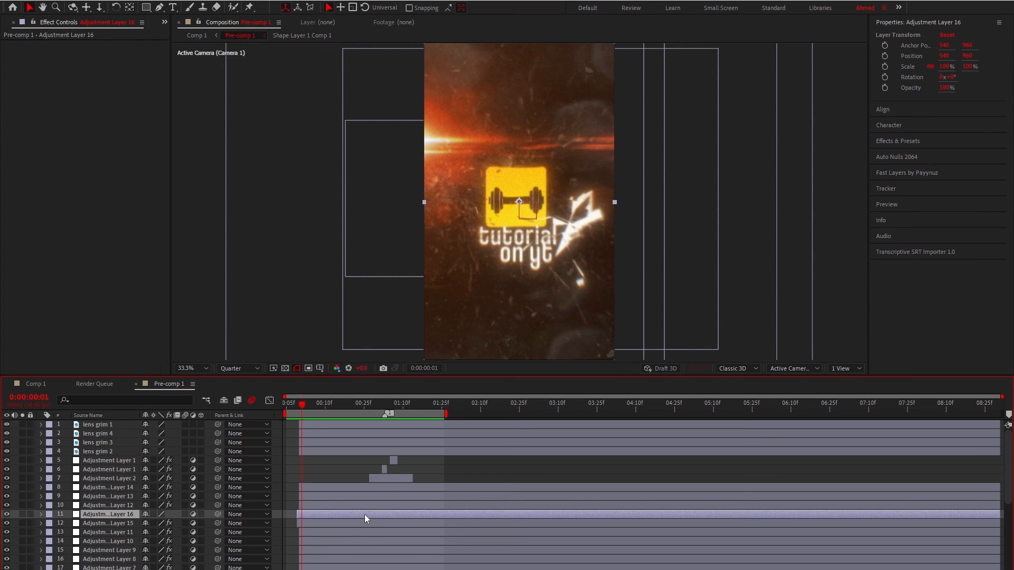
{"action": "key", "text": "ctrl+space"}
{"action": "type", "text": "bcc led"}
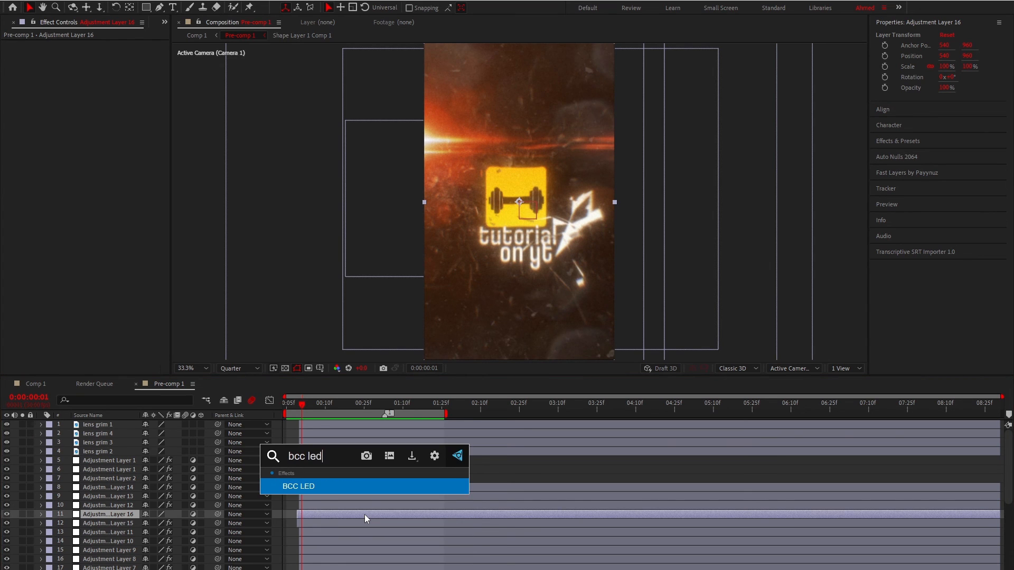
{"action": "key", "text": "Return"}
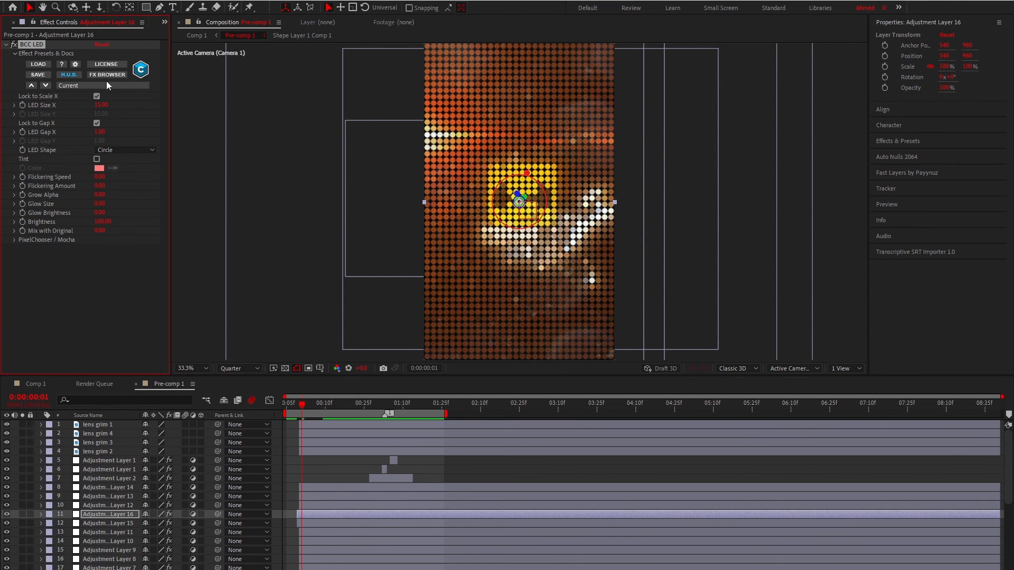
Load the SmallBulbsBright.bsp preset from the BCC LED presets folder into the BCC LED effect.
{"action": "left_click", "coordinate": [38, 64]}
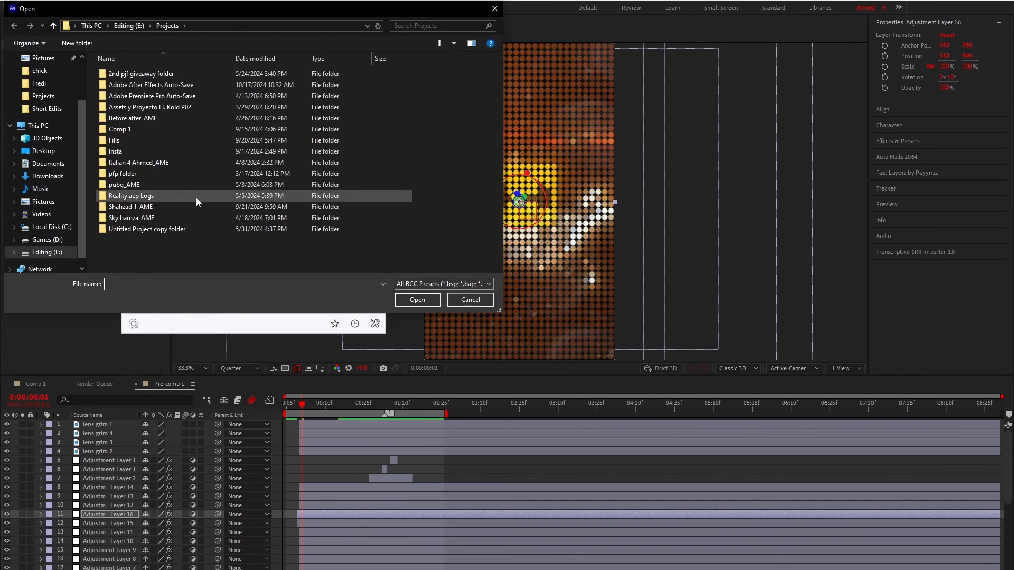
{"action": "left_click", "coordinate": [218, 323]}
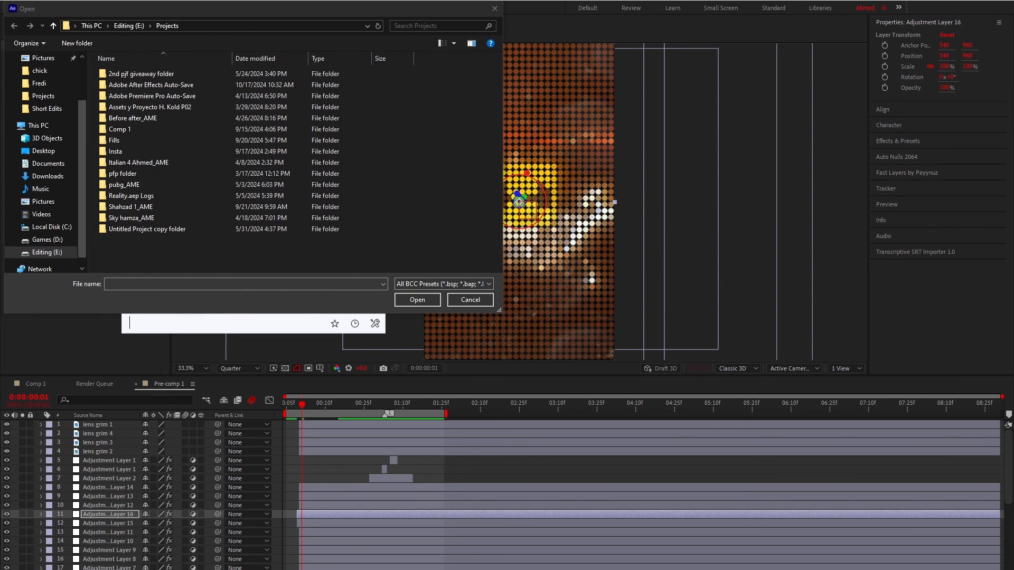
{"action": "type", "text": "hcc"}
{"action": "key", "text": "BackSpace"}
{"action": "key", "text": "BackSpace"}
{"action": "key", "text": "BackSpace"}
{"action": "type", "text": "bcc"}
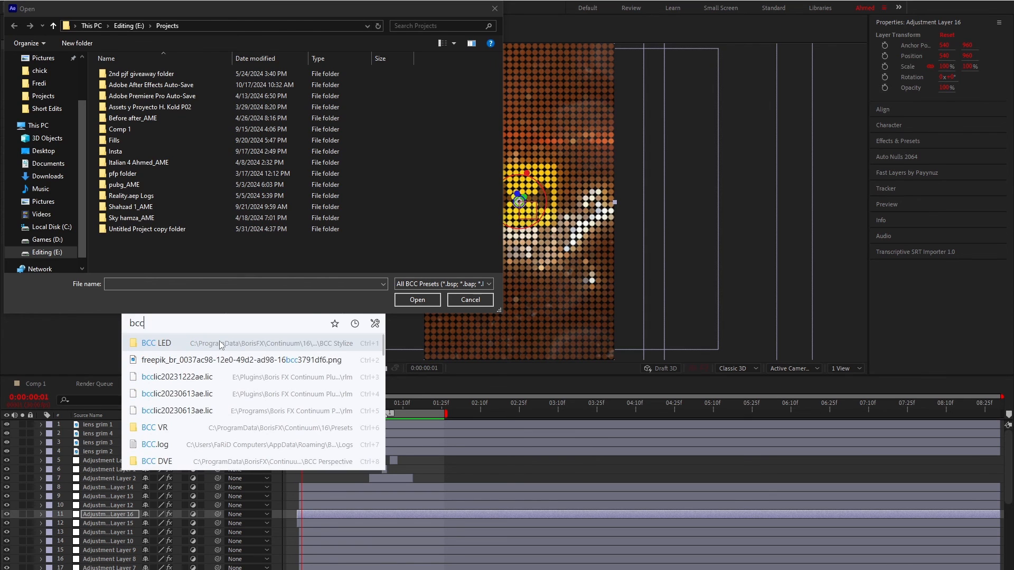
{"action": "left_click", "coordinate": [220, 343]}
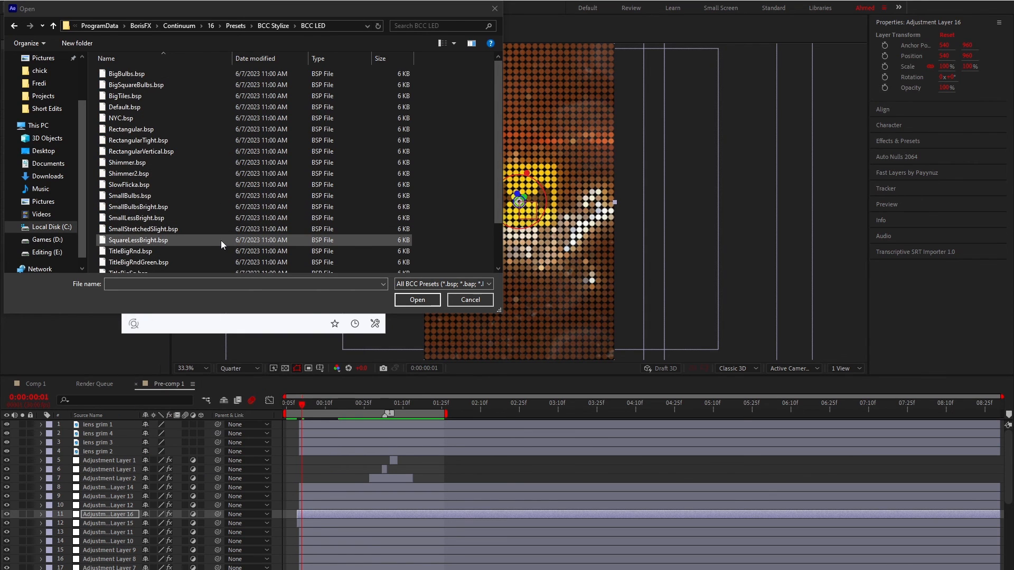
{"action": "scroll", "coordinate": [221, 239], "scroll_direction": "down", "scroll_amount": 2}
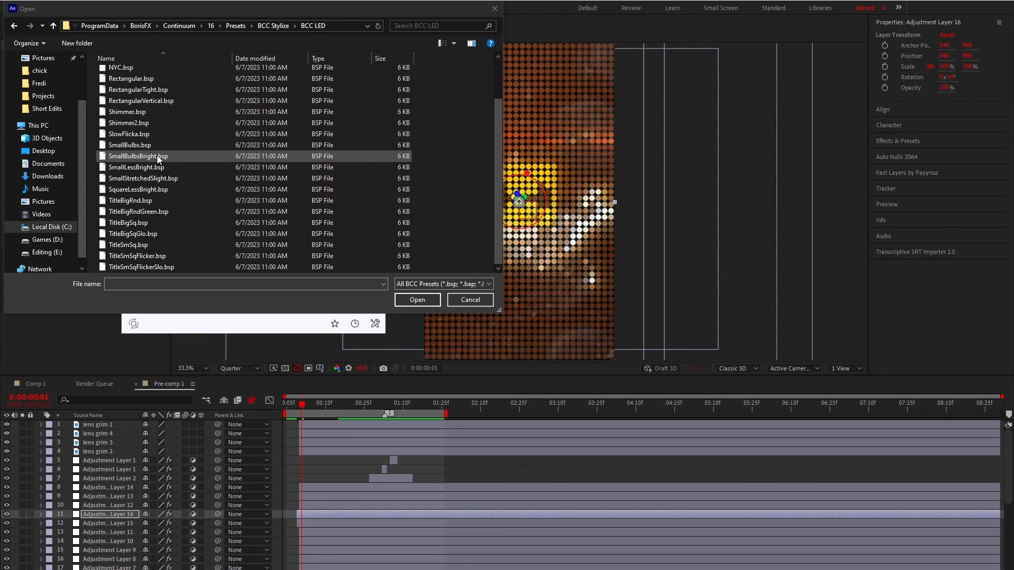
{"action": "double_click", "coordinate": [174, 156]}
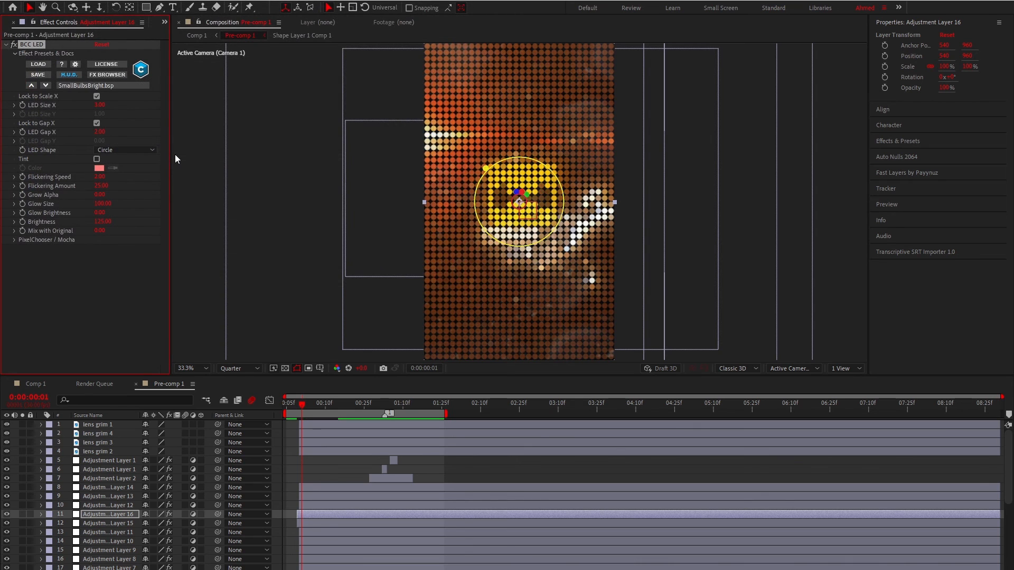
Lower Adjustment Layer 16's opacity to 6% and move the layer directly above Adjustment Layer 14.
{"action": "key", "text": "t"}
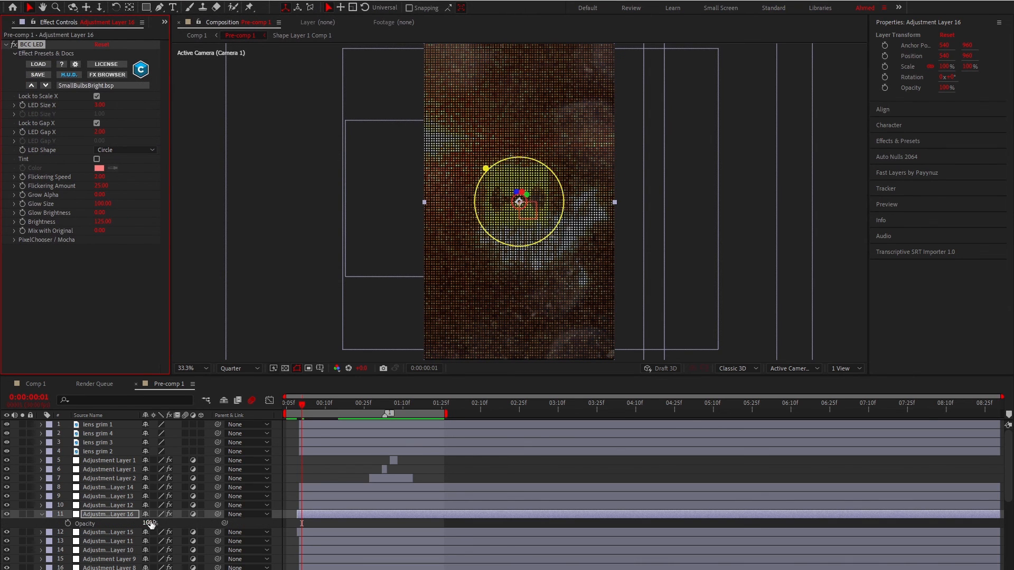
{"action": "left_click", "coordinate": [150, 523]}
{"action": "type", "text": "0"}
{"action": "key", "text": "Return"}
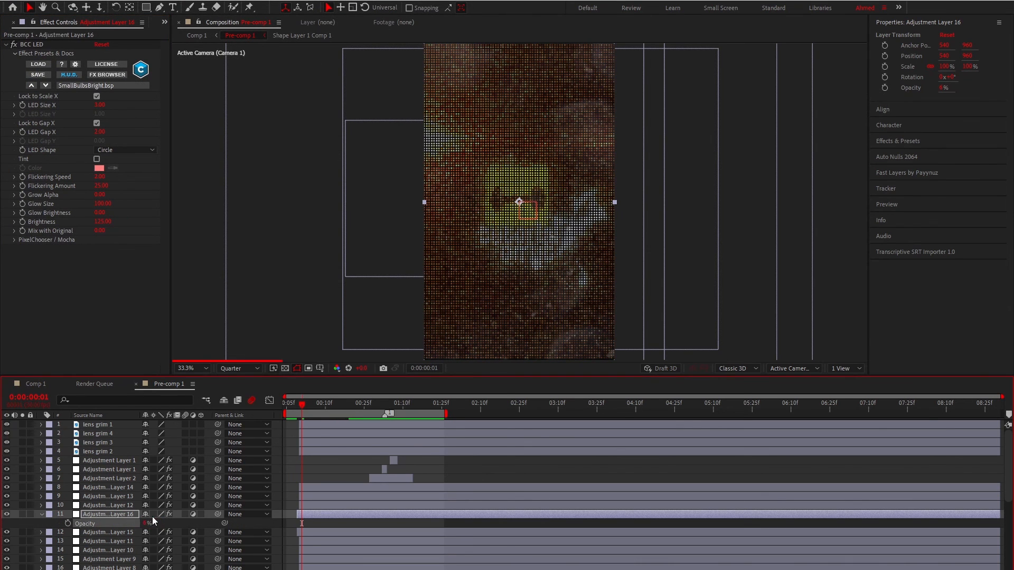
{"action": "left_click_drag", "start_coordinate": [99, 511], "coordinate": [100, 482]}
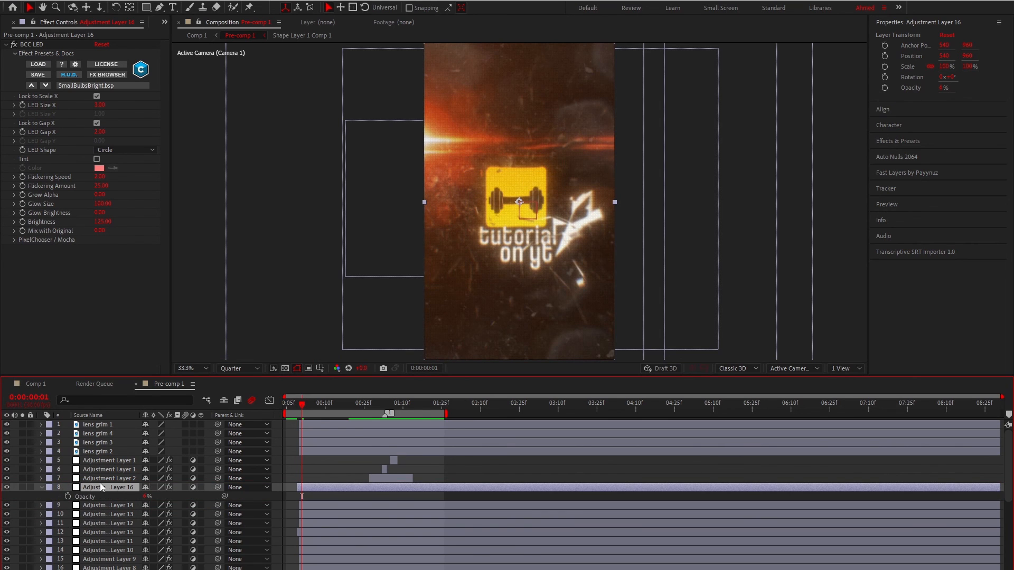
Examine the LED texture on the dumbbell icon and title up close, and fit the whole composition back in the viewer.
{"action": "left_click", "coordinate": [486, 461]}
{"action": "scroll", "coordinate": [493, 207], "scroll_direction": "up", "scroll_amount": 4}
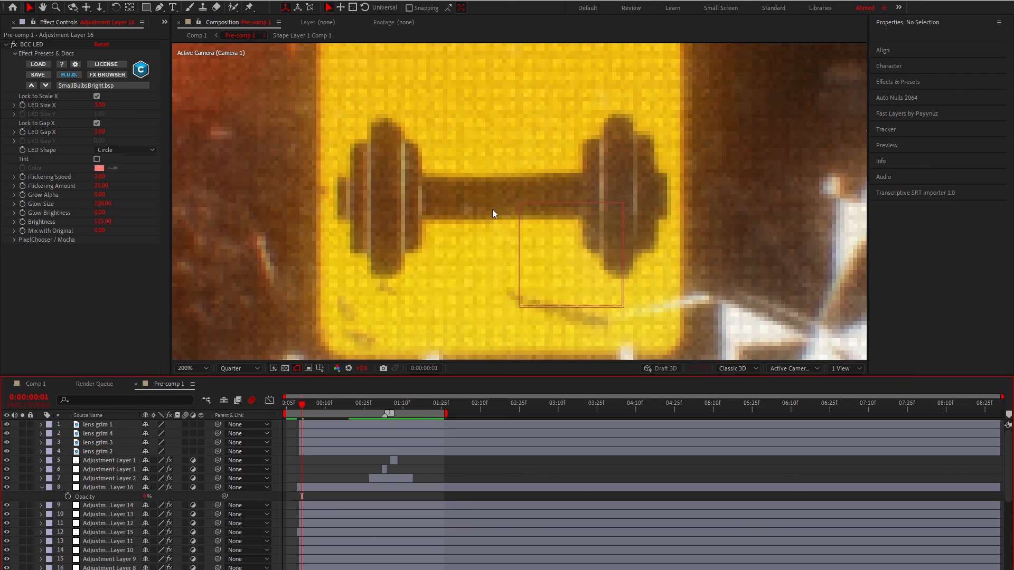
{"action": "left_click", "coordinate": [555, 309]}
{"action": "scroll", "coordinate": [523, 236], "scroll_direction": "down", "scroll_amount": 4}
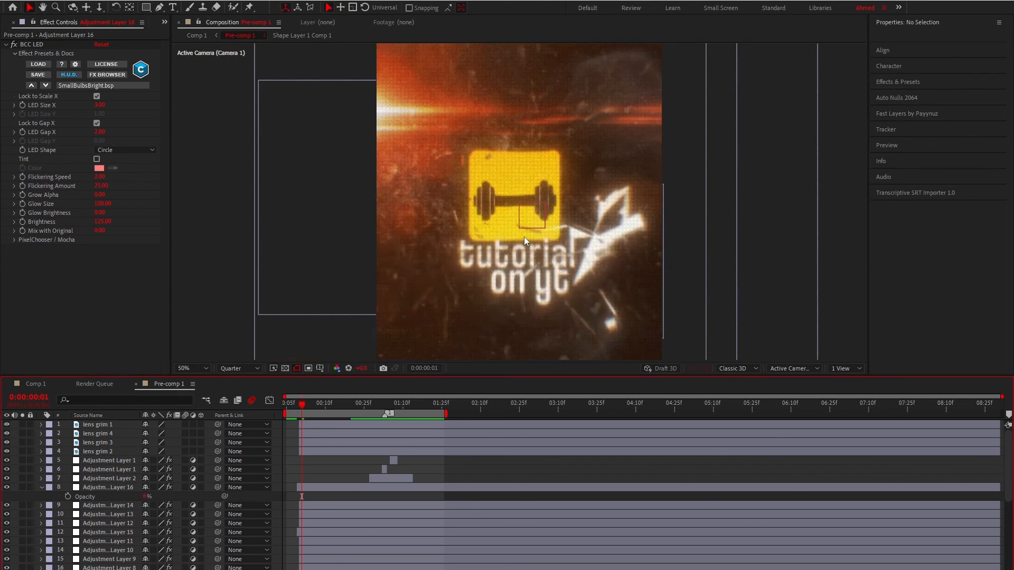
{"action": "left_click", "coordinate": [598, 314]}
{"action": "scroll", "coordinate": [446, 211], "scroll_direction": "down", "scroll_amount": 4}
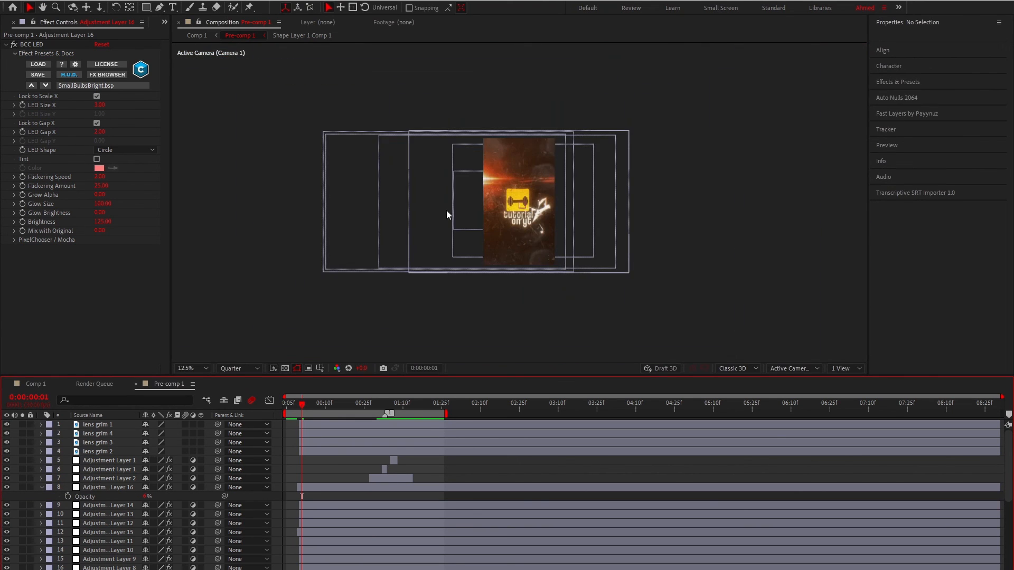
{"action": "scroll", "coordinate": [579, 185], "scroll_direction": "up", "scroll_amount": 2}
{"action": "left_click", "coordinate": [194, 368]}
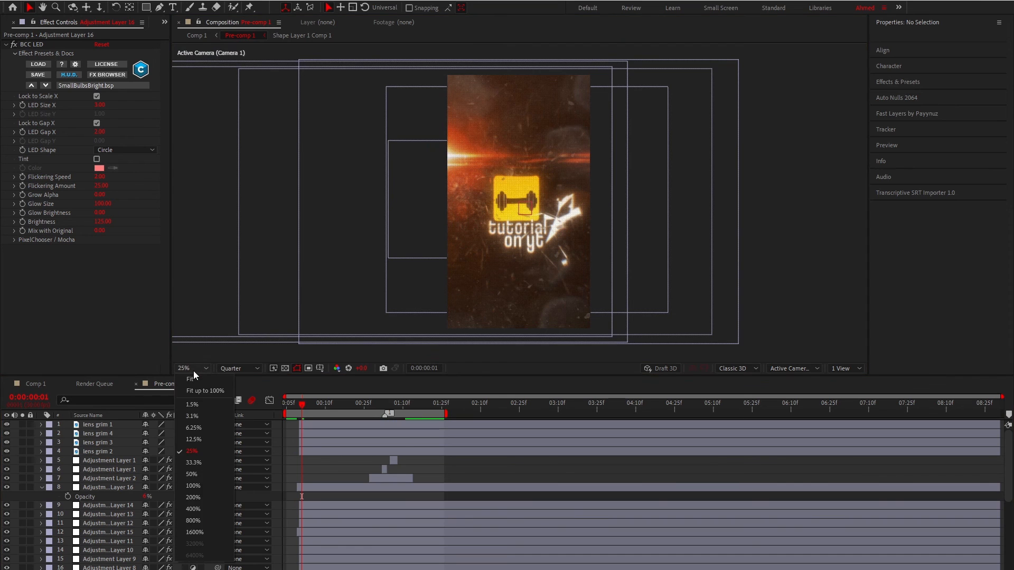
{"action": "left_click", "coordinate": [193, 371]}
{"action": "left_click", "coordinate": [193, 370]}
{"action": "left_click", "coordinate": [192, 379]}
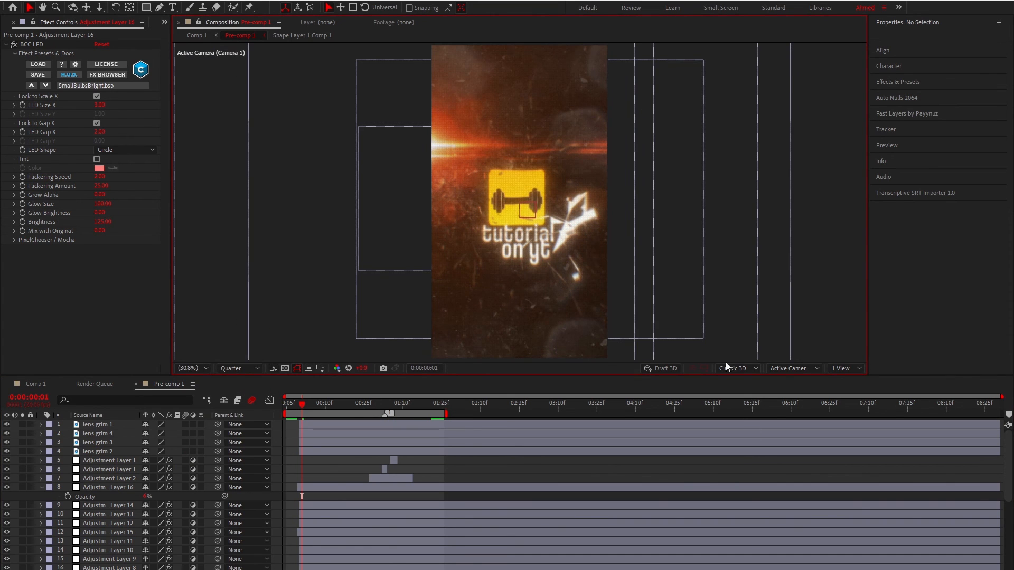
{"action": "scroll", "coordinate": [333, 486], "scroll_direction": "down", "scroll_amount": 3}
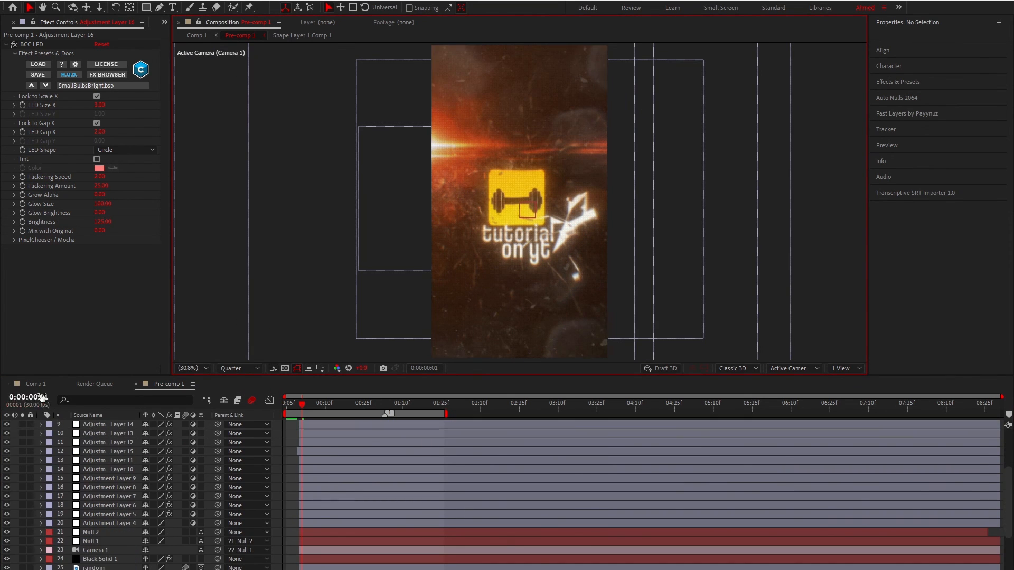